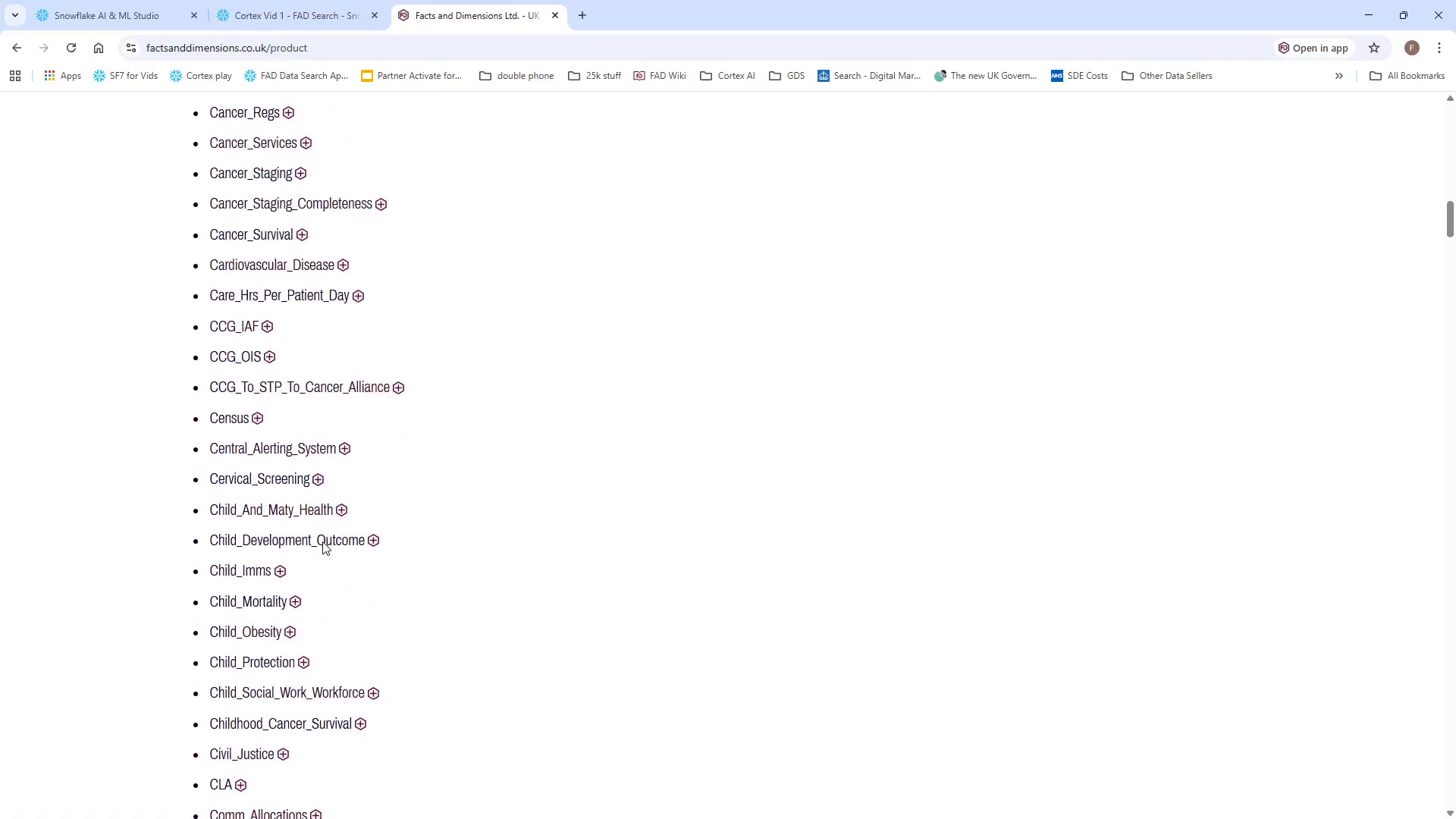
# Look through the dataset list on the Facts and Dimensions product page, and return to Snowflake AI & ML Studio.
pyautogui.scroll(-5, 253, 436)
pyautogui.scroll(-4, 256, 431)
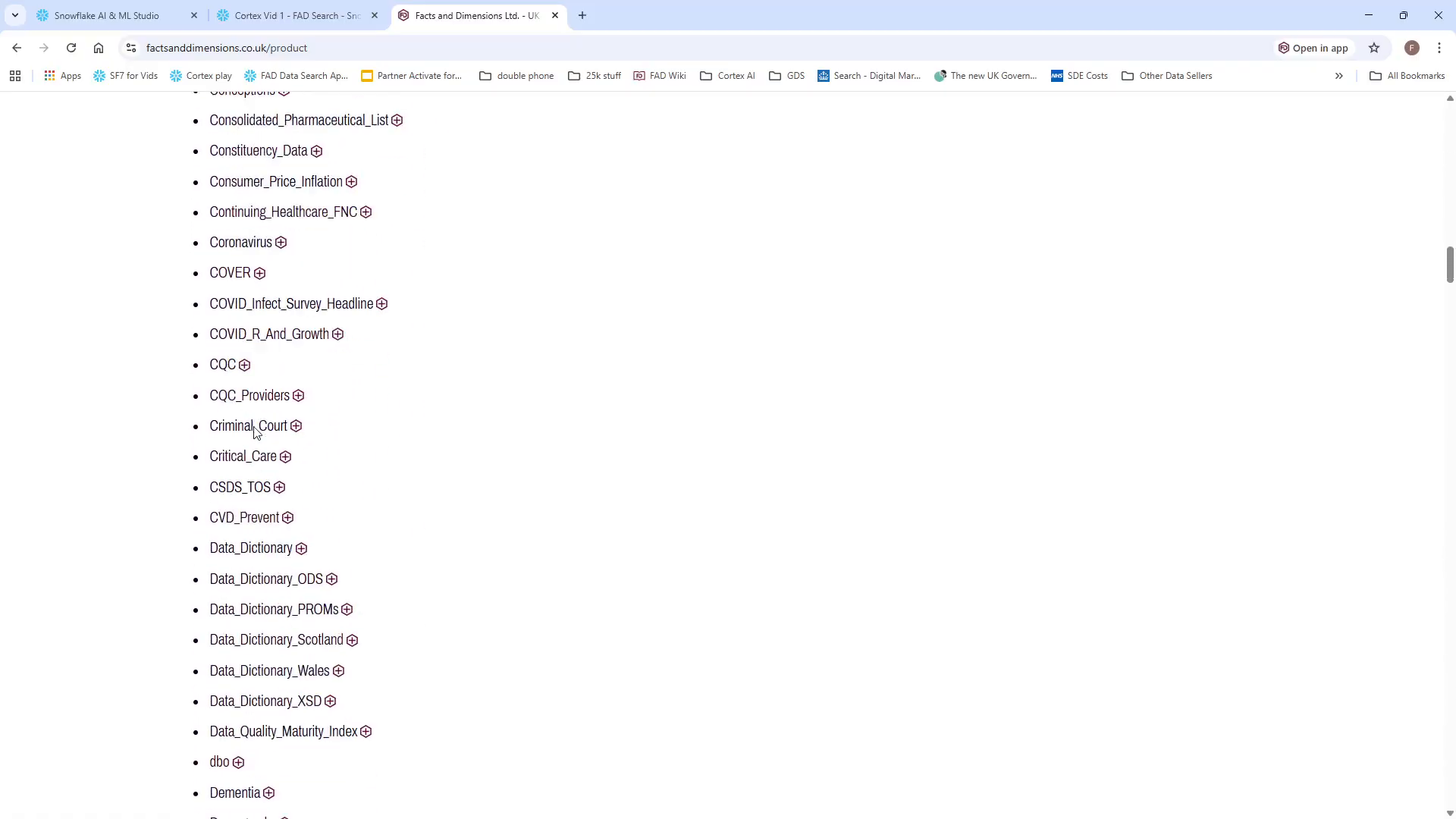
pyautogui.scroll(-5, 252, 444)
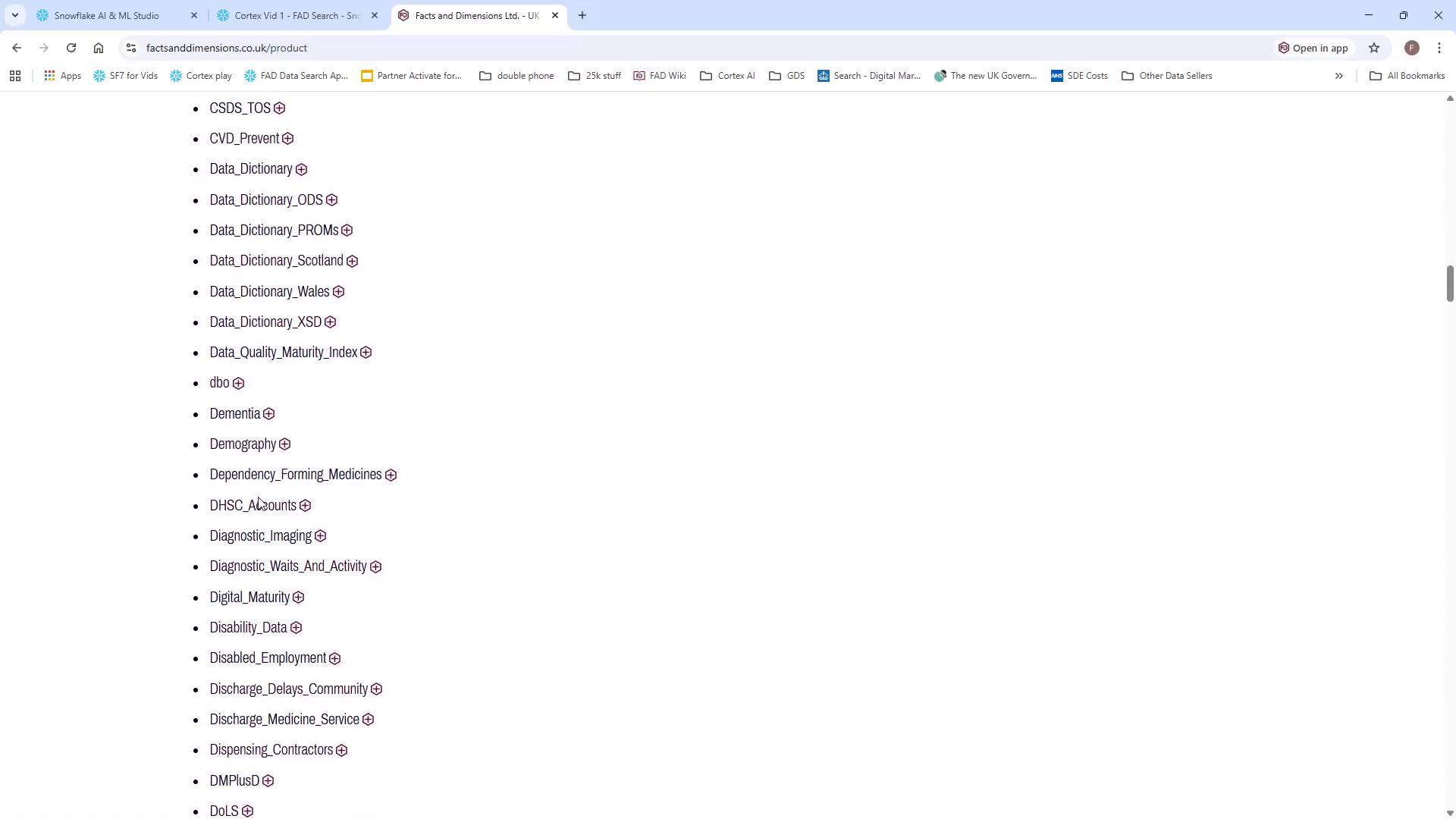
pyautogui.scroll(-2, 259, 502)
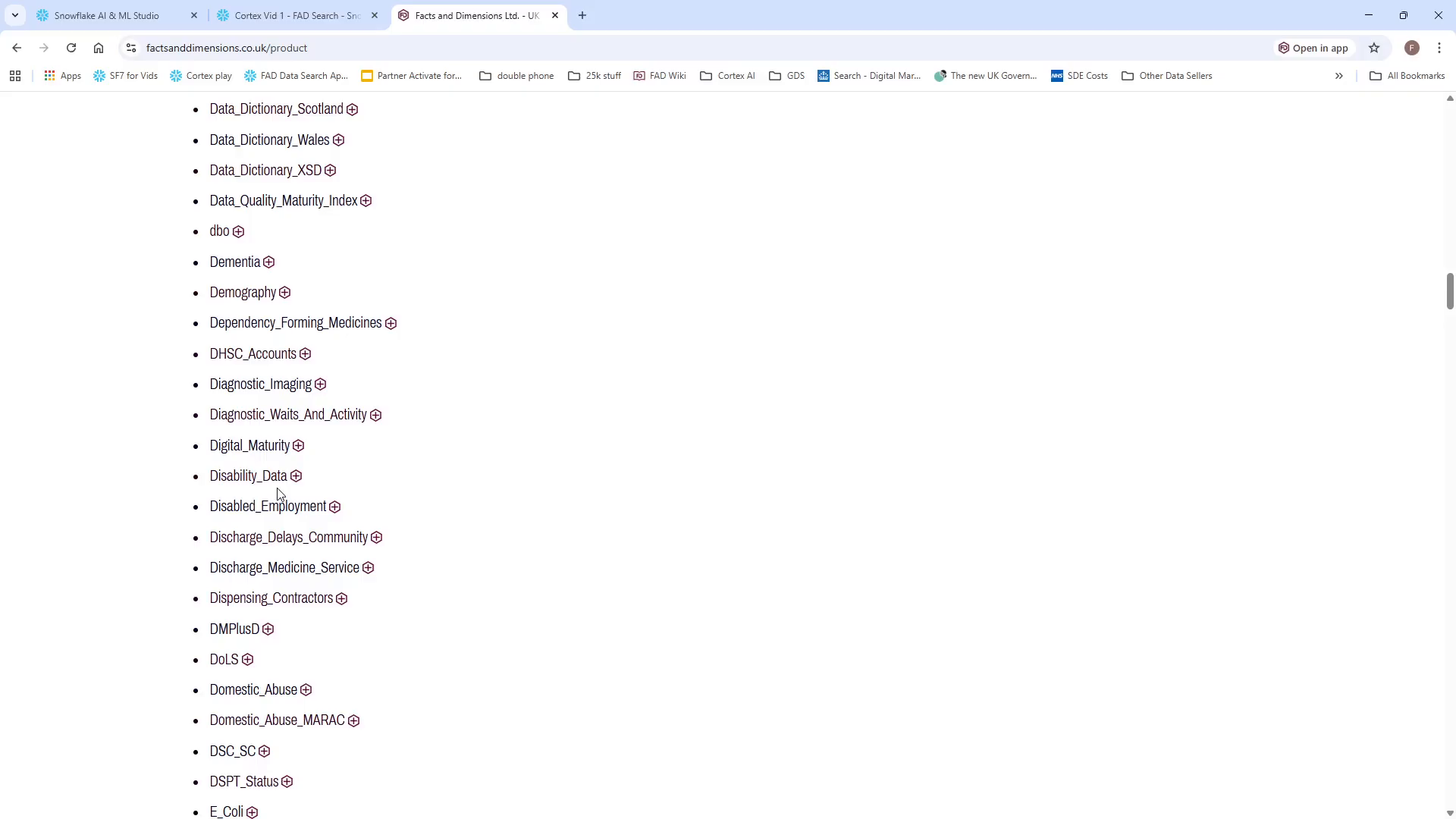
pyautogui.scroll(-11, 266, 520)
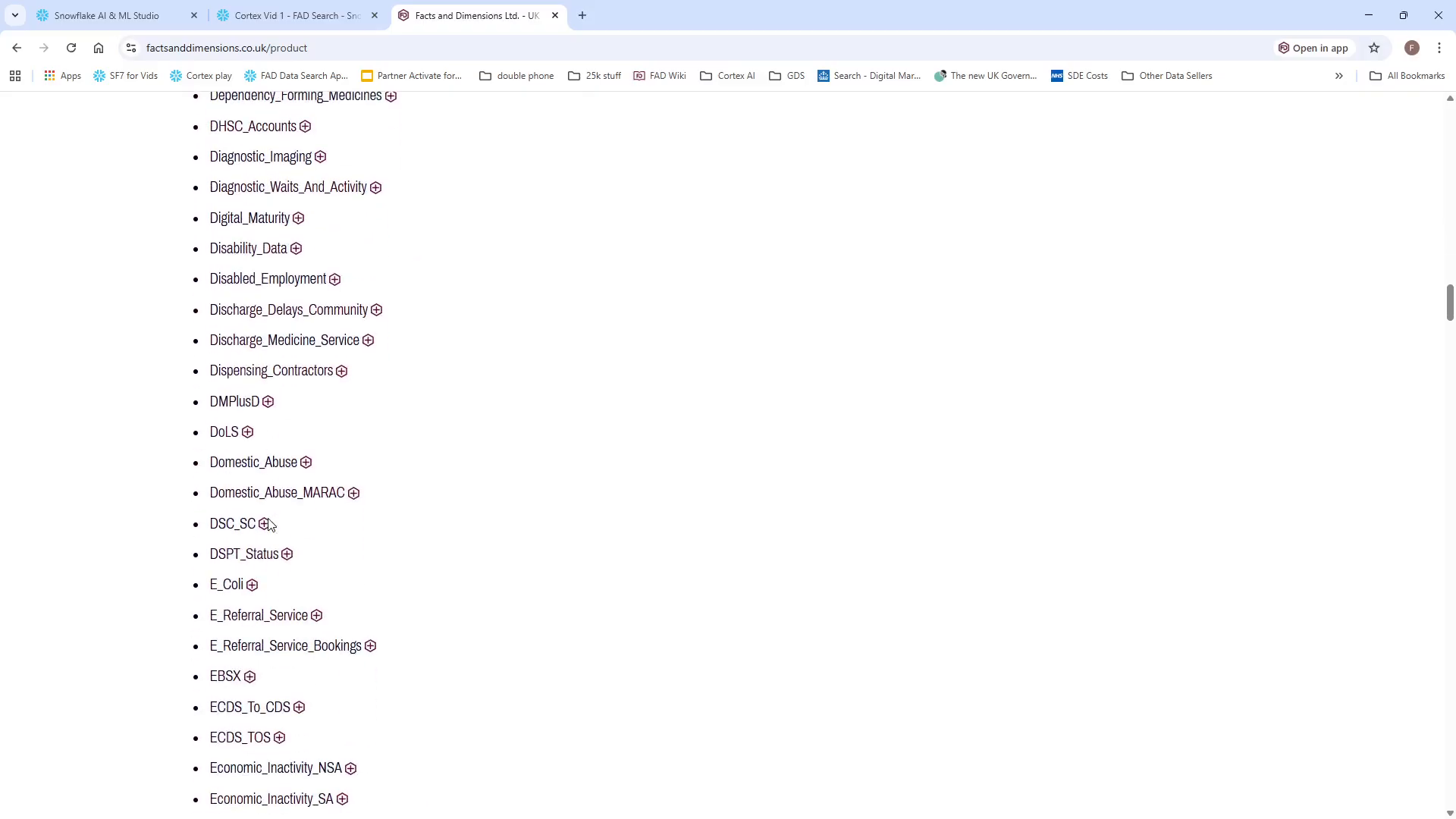
pyautogui.scroll(-4, 267, 519)
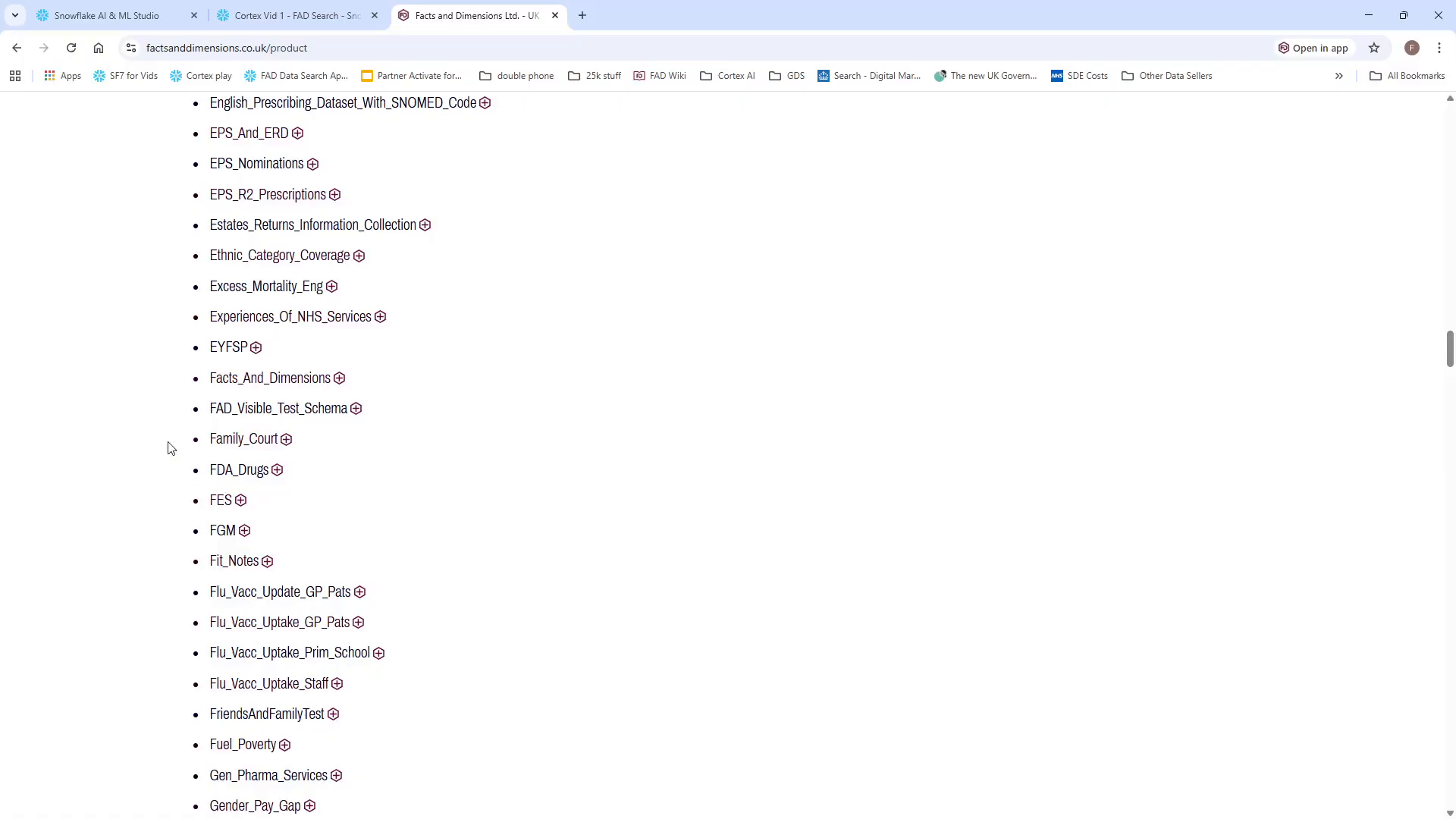
pyautogui.hotkey('ctrl', '1')
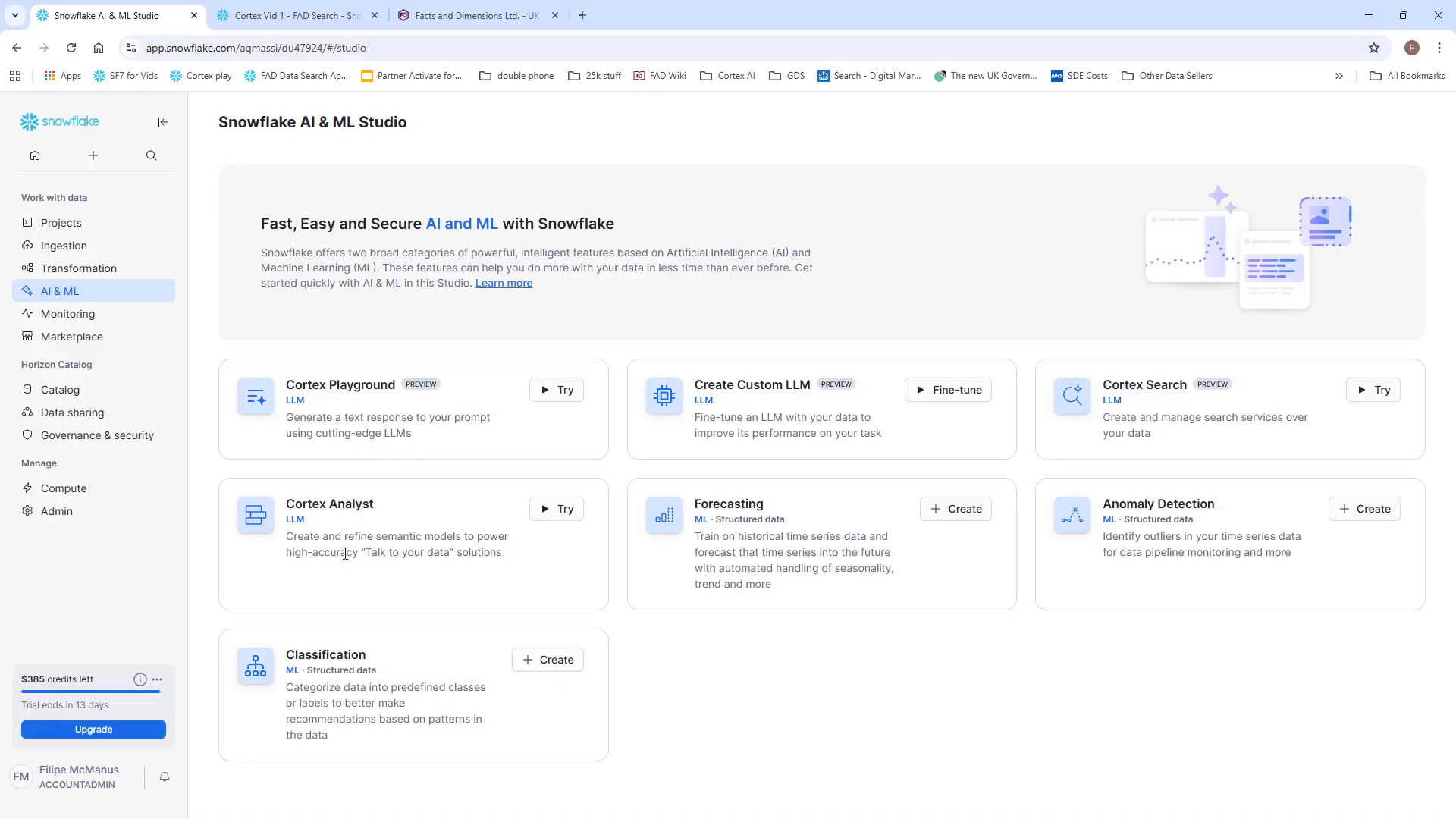
# Open the Snowflake free trial sign-up page at signup.snowflake.com in a new browser tab.
pyautogui.click(581, 15)
pyautogui.write('sig')
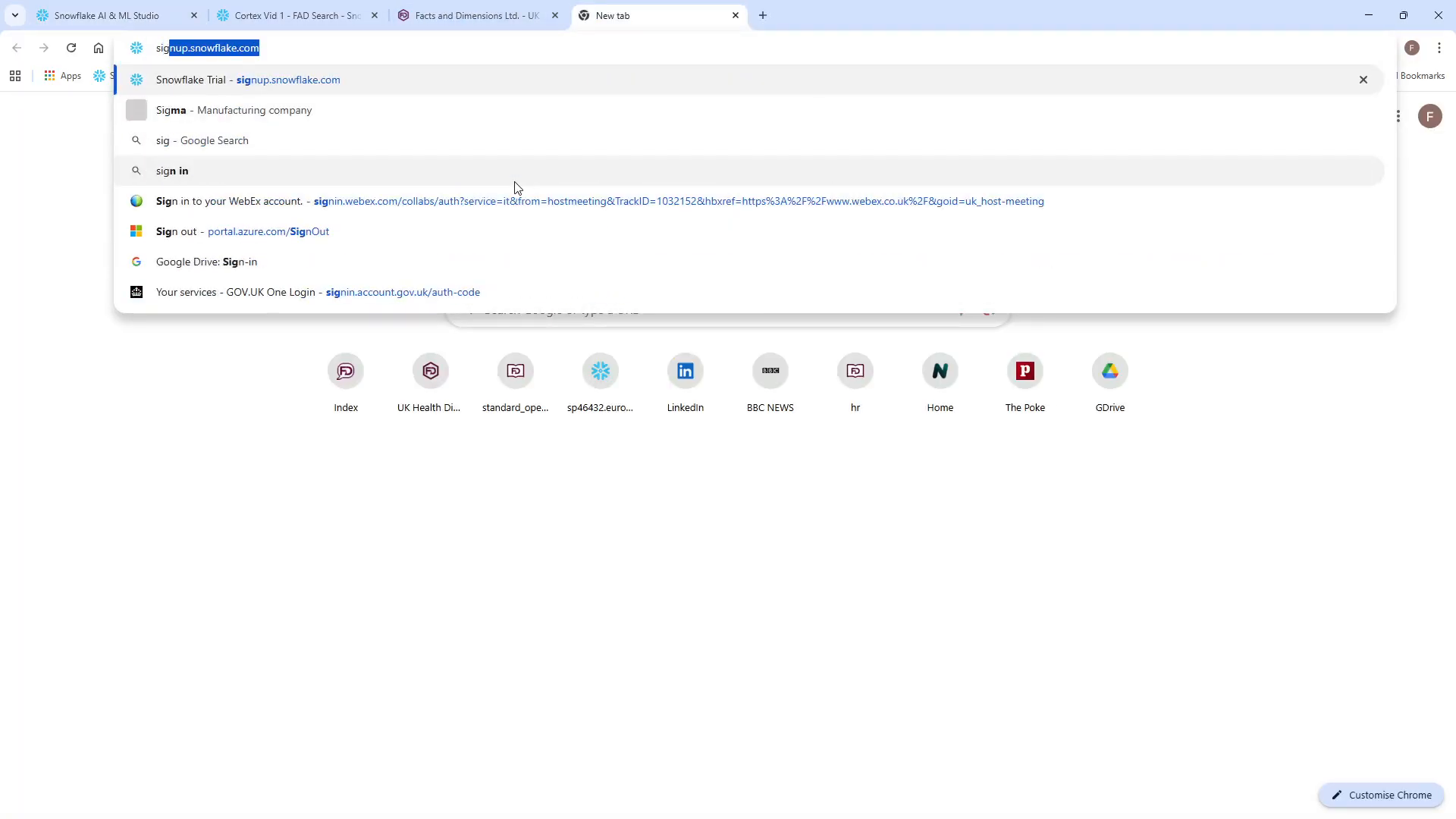
pyautogui.write('nup.snowflake')
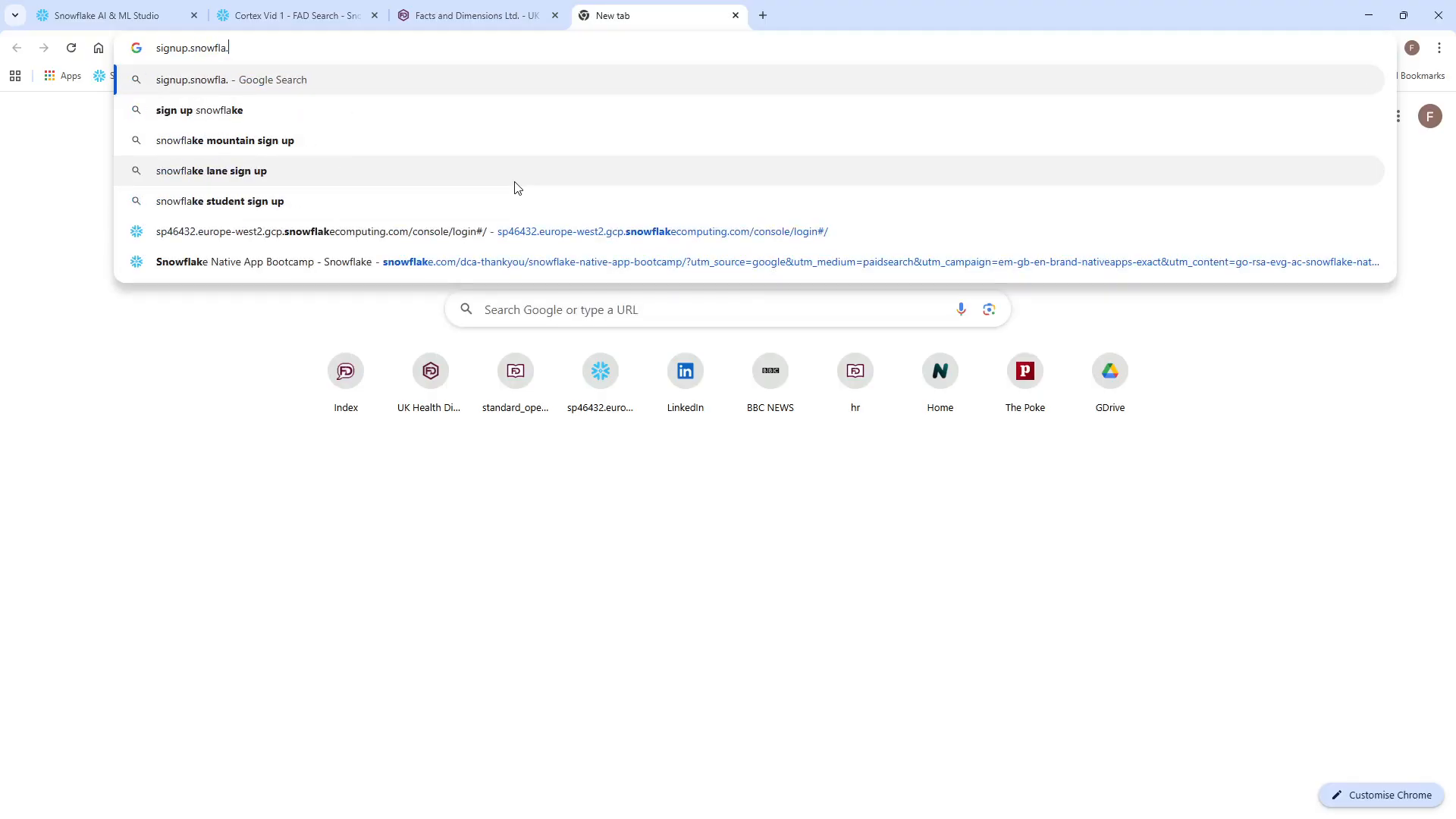
pyautogui.write('.com')
pyautogui.press('Return')
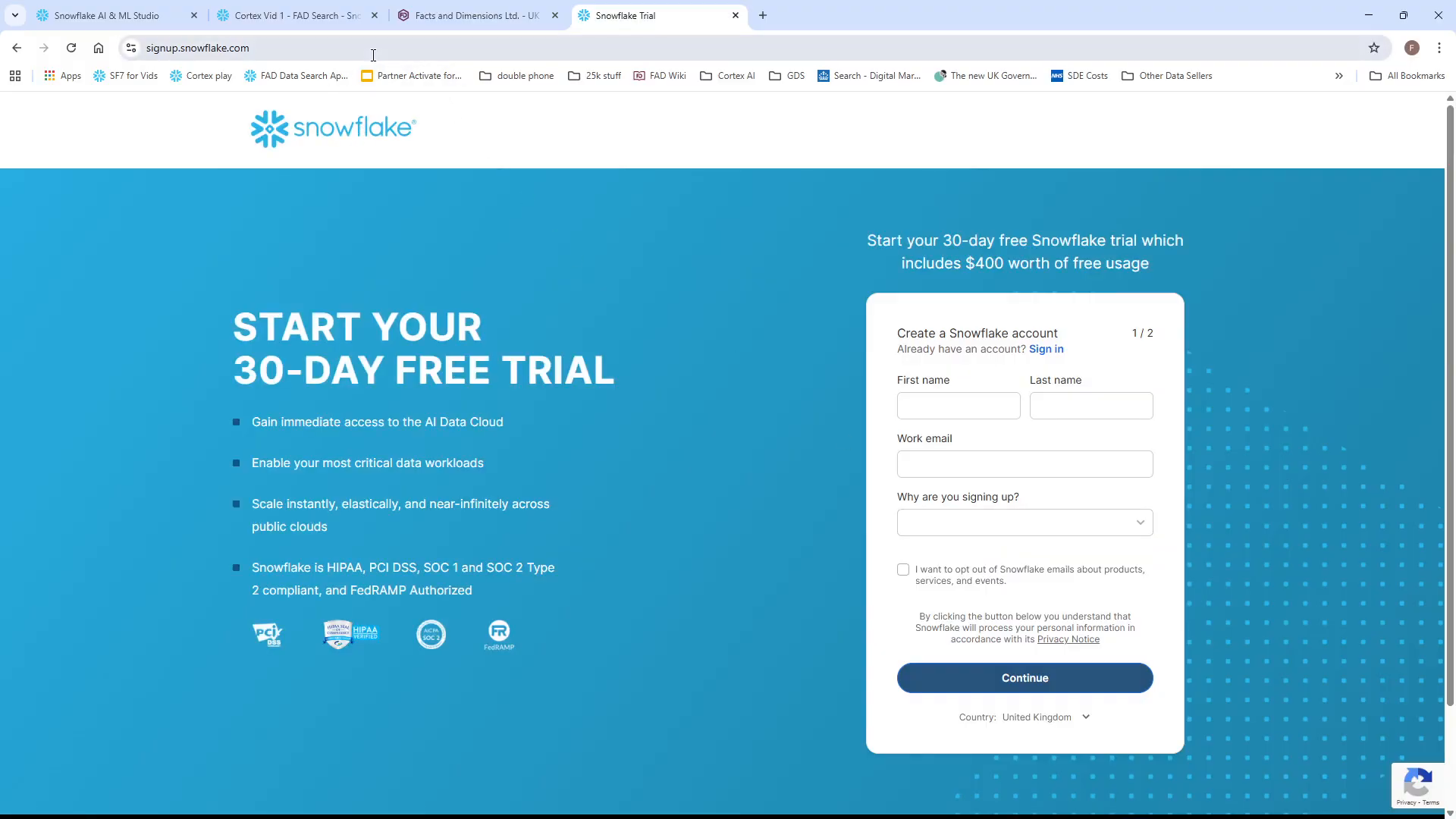
# Open the Facts and Dimensions All Data Trial + PAYG marketplace listing from the Facts and Dimensions product page.
pyautogui.click(502, 21)
pyautogui.scroll(-20, 765, 442)
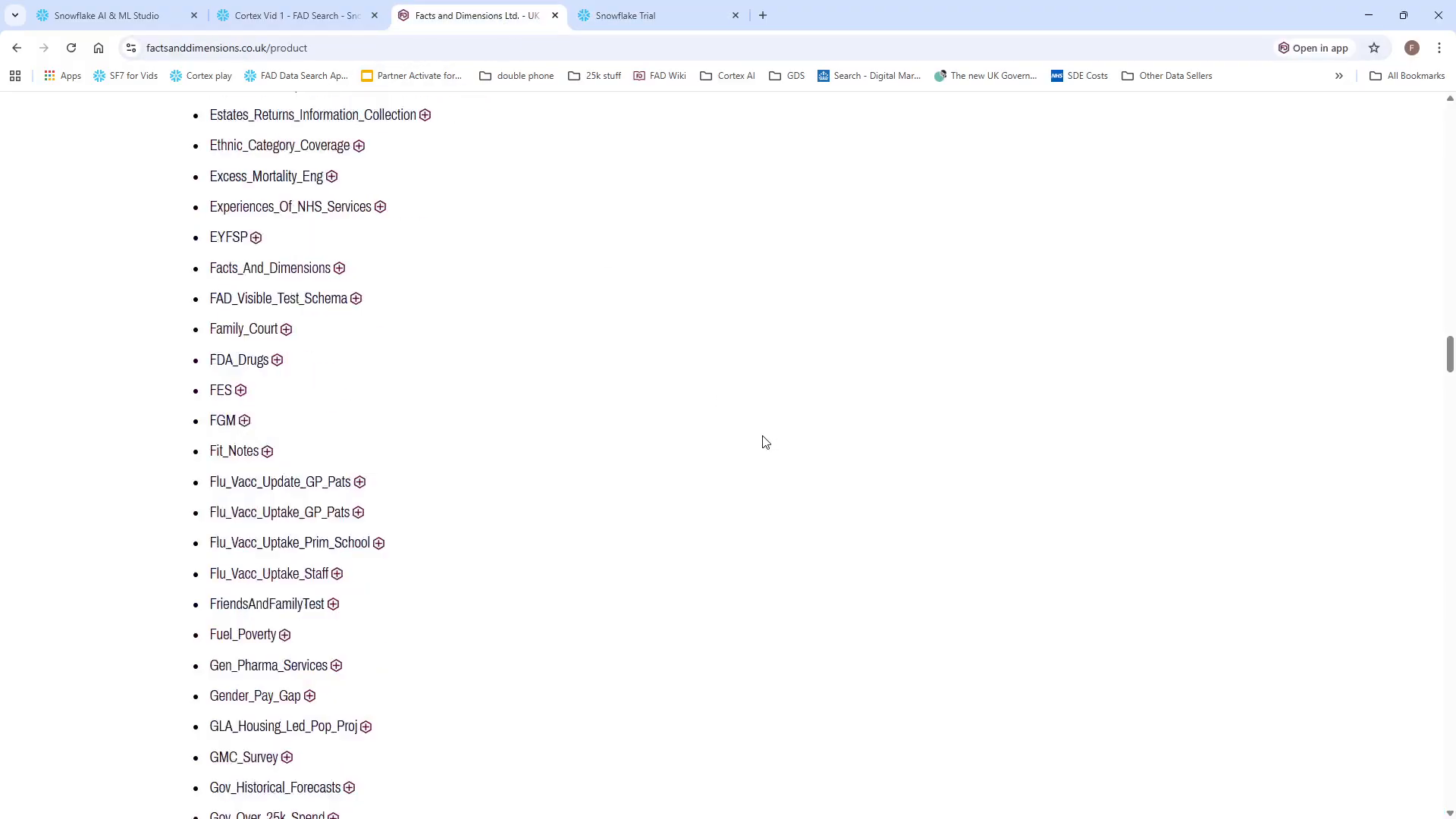
pyautogui.click(1078, 592)
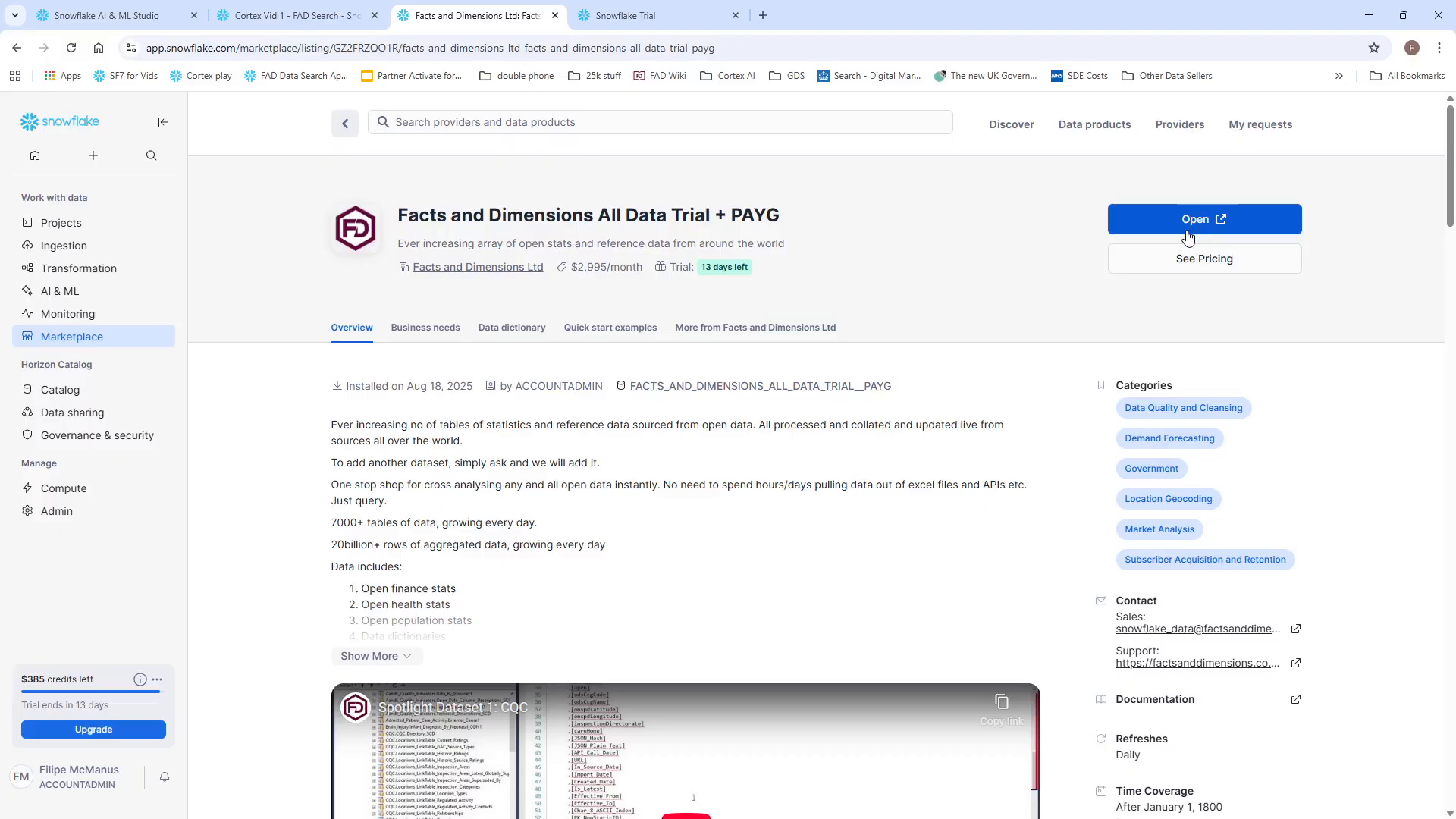
pyautogui.click(1188, 237)
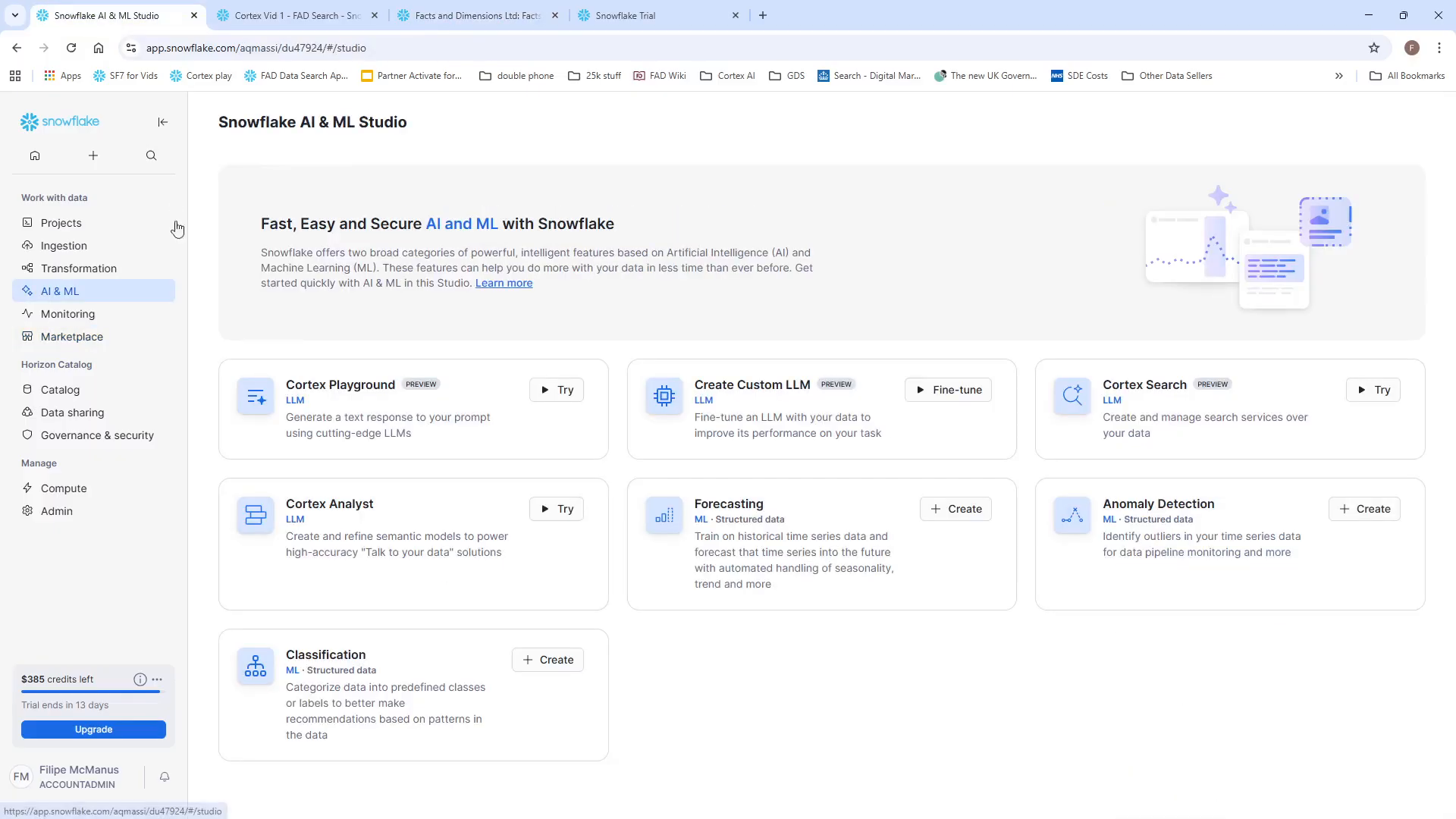
# Open Cortex Analyst from Snowflake AI & ML Studio and start creating a new semantic view.
pyautogui.moveTo(51, 295)
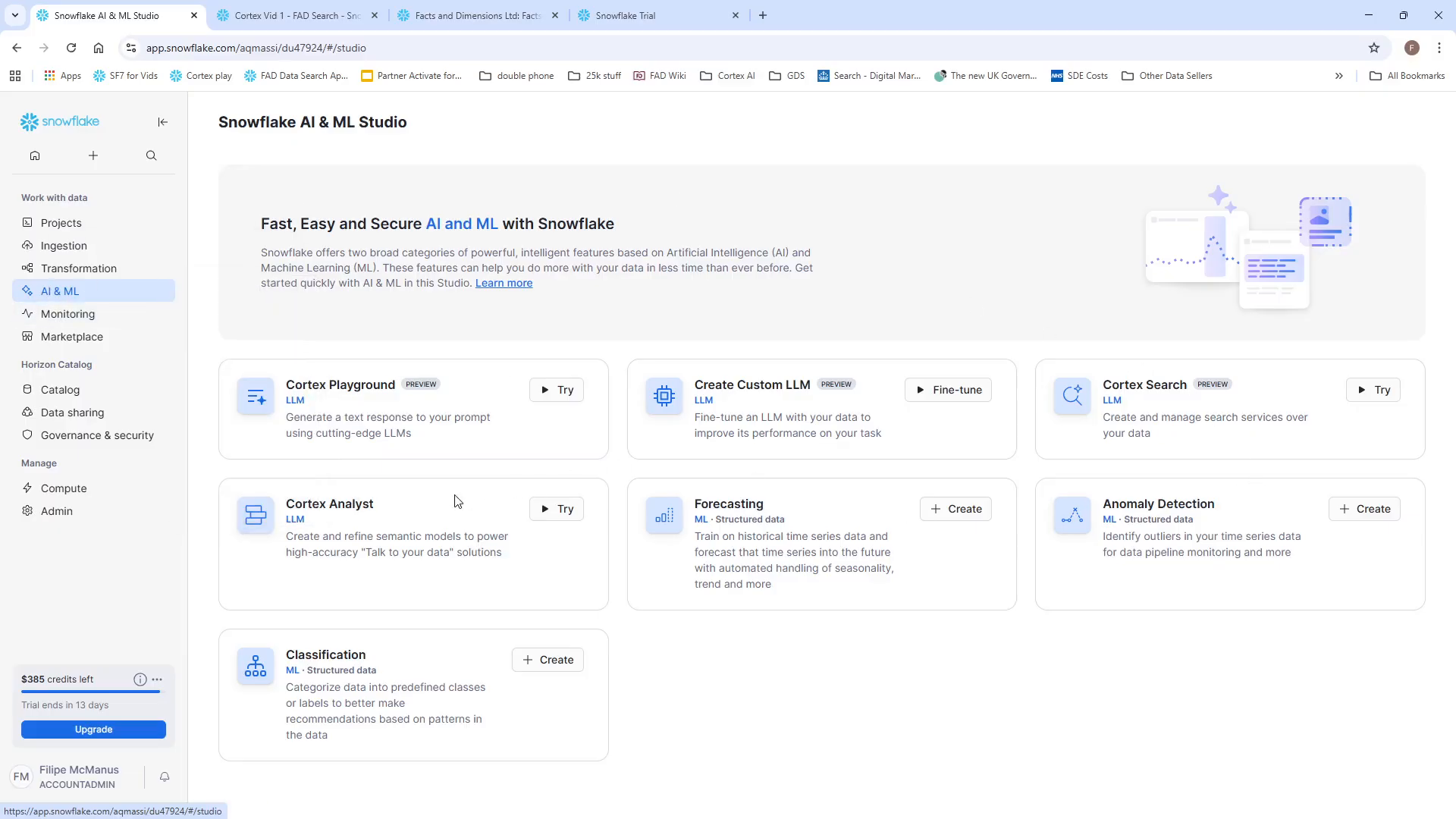
pyautogui.click(554, 514)
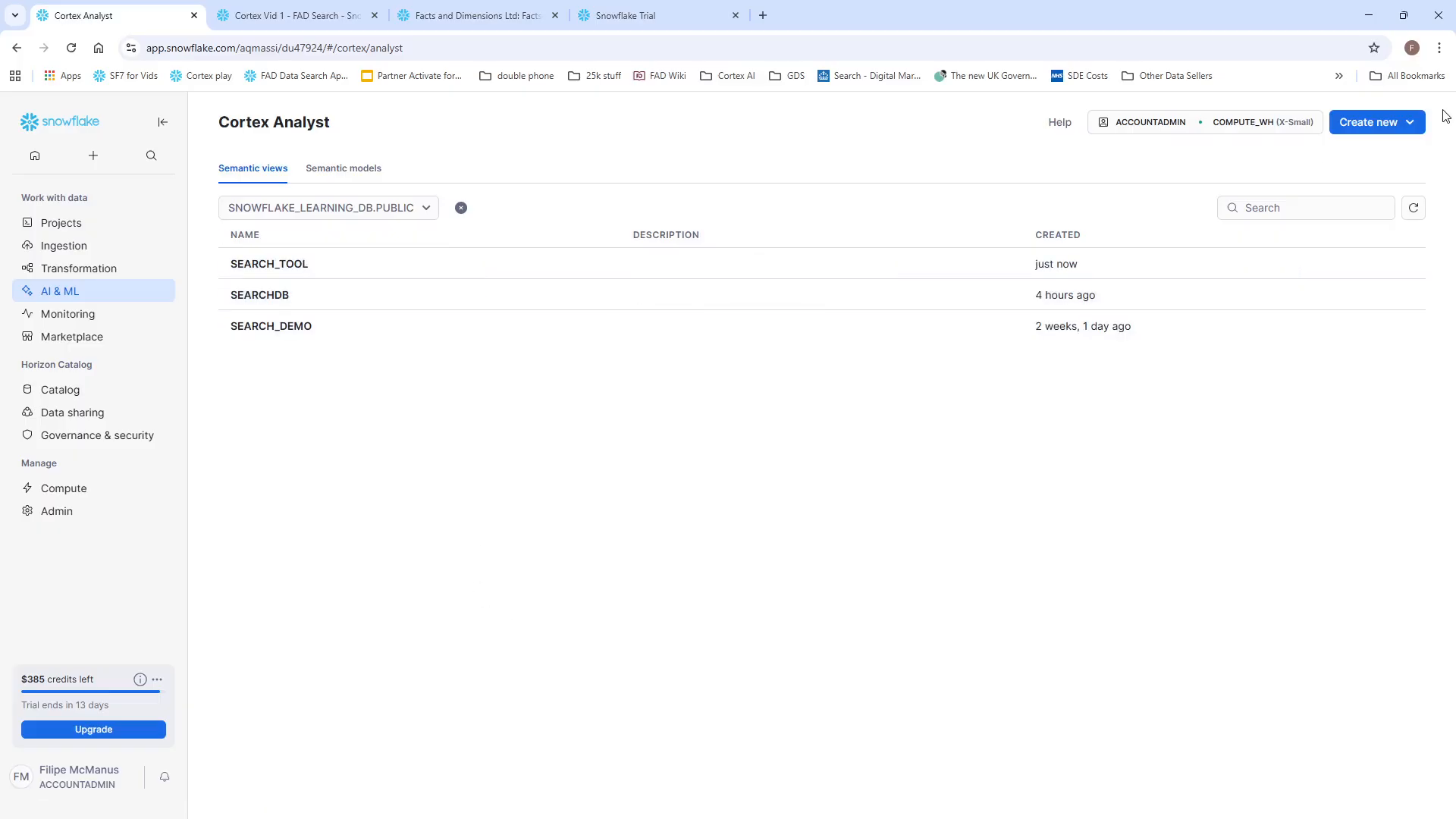
pyautogui.click(1403, 123)
pyautogui.click(1361, 159)
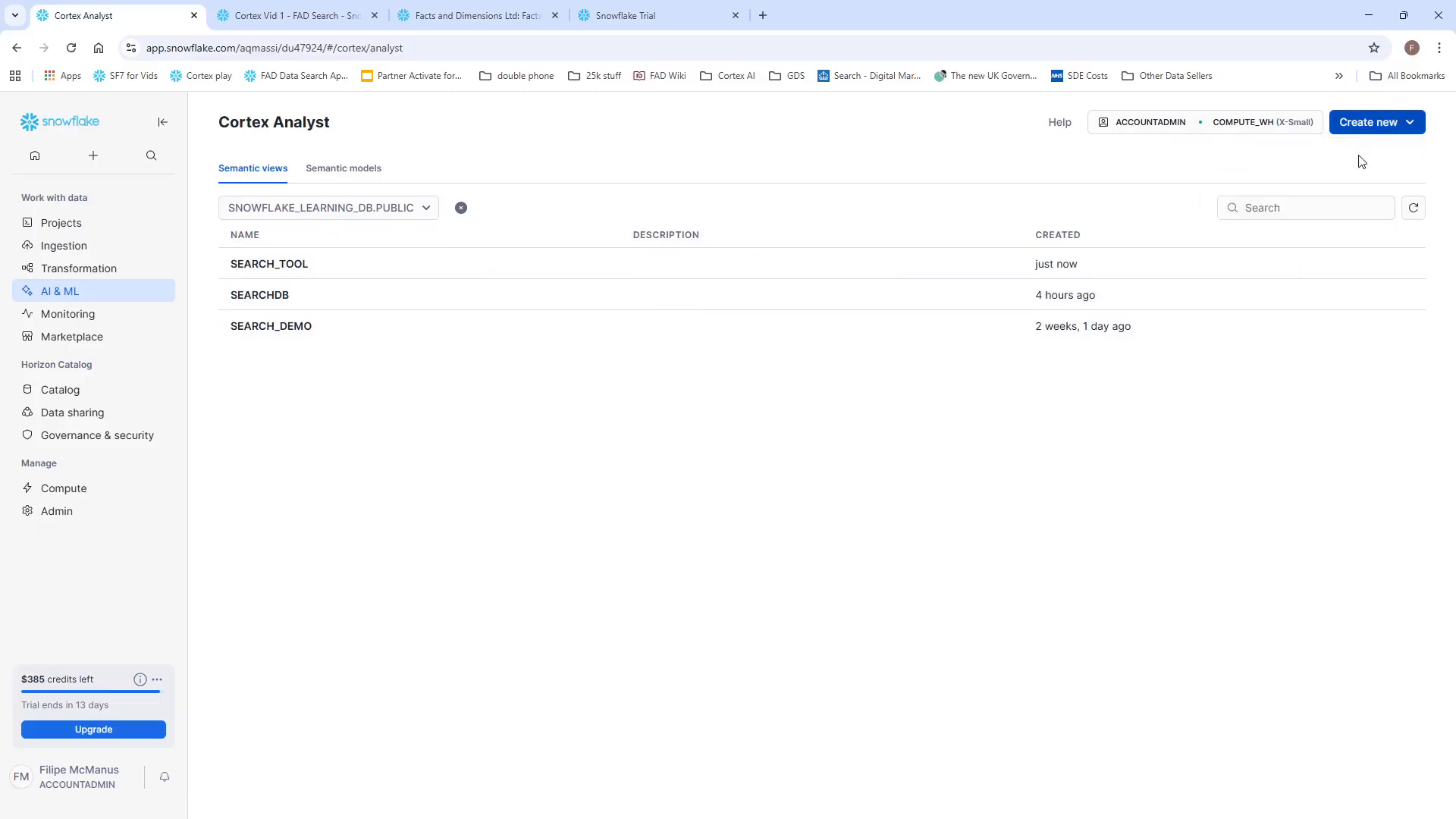
# Name the semantic view SEARCHTOOL2 and proceed to table selection.
pyautogui.click(676, 377)
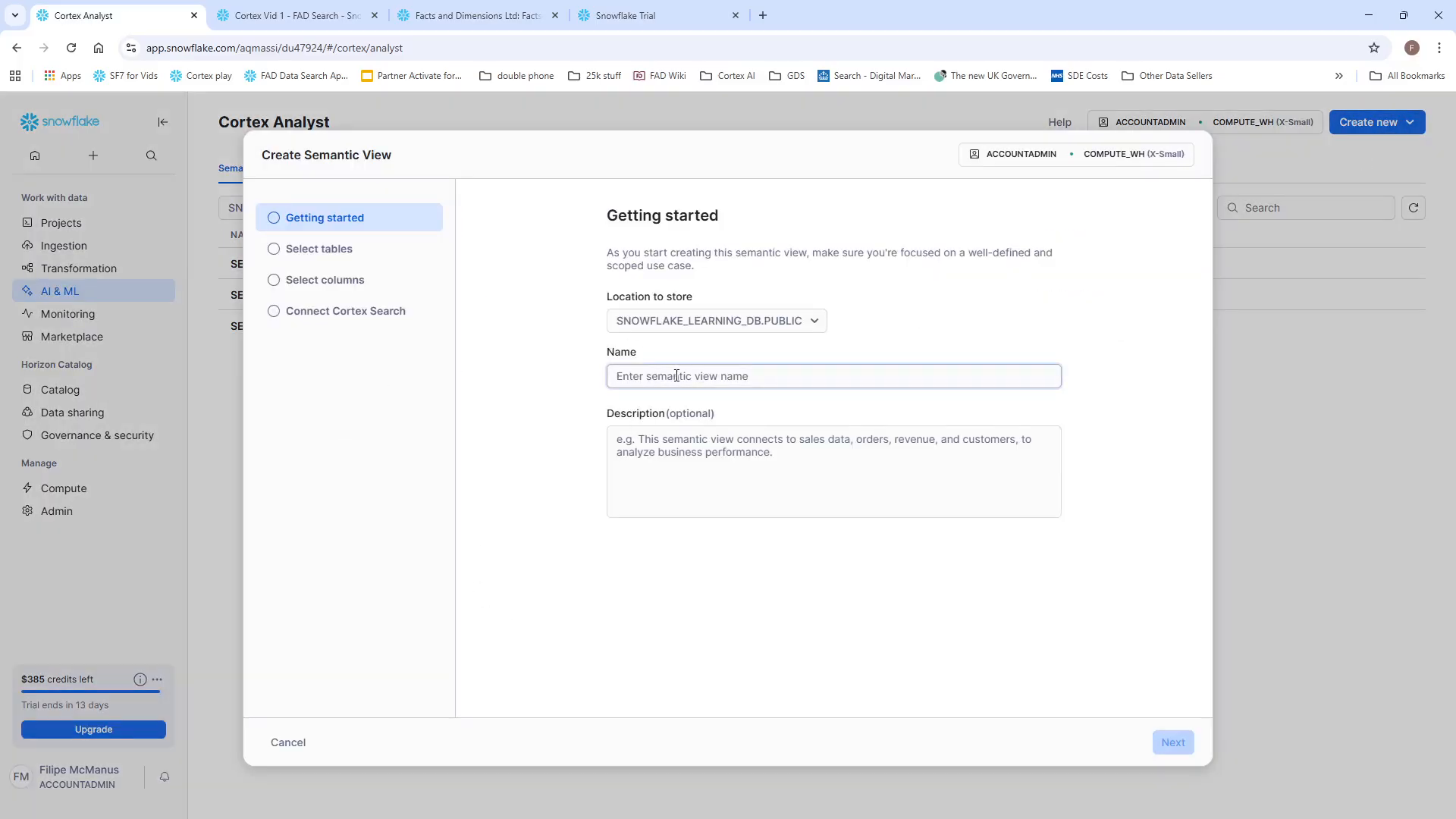
pyautogui.write('SEARCH')
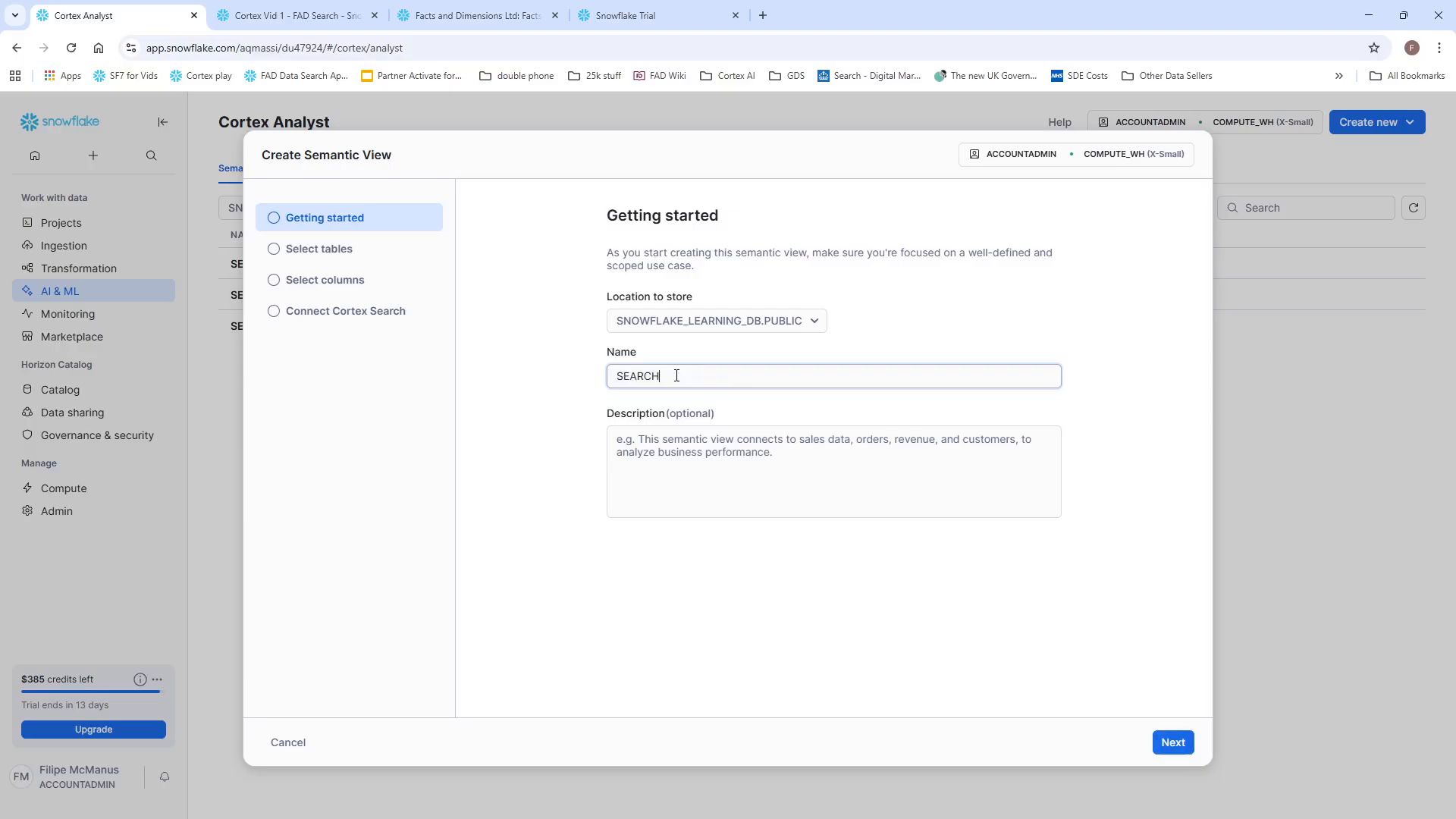
pyautogui.write('_TOOL')
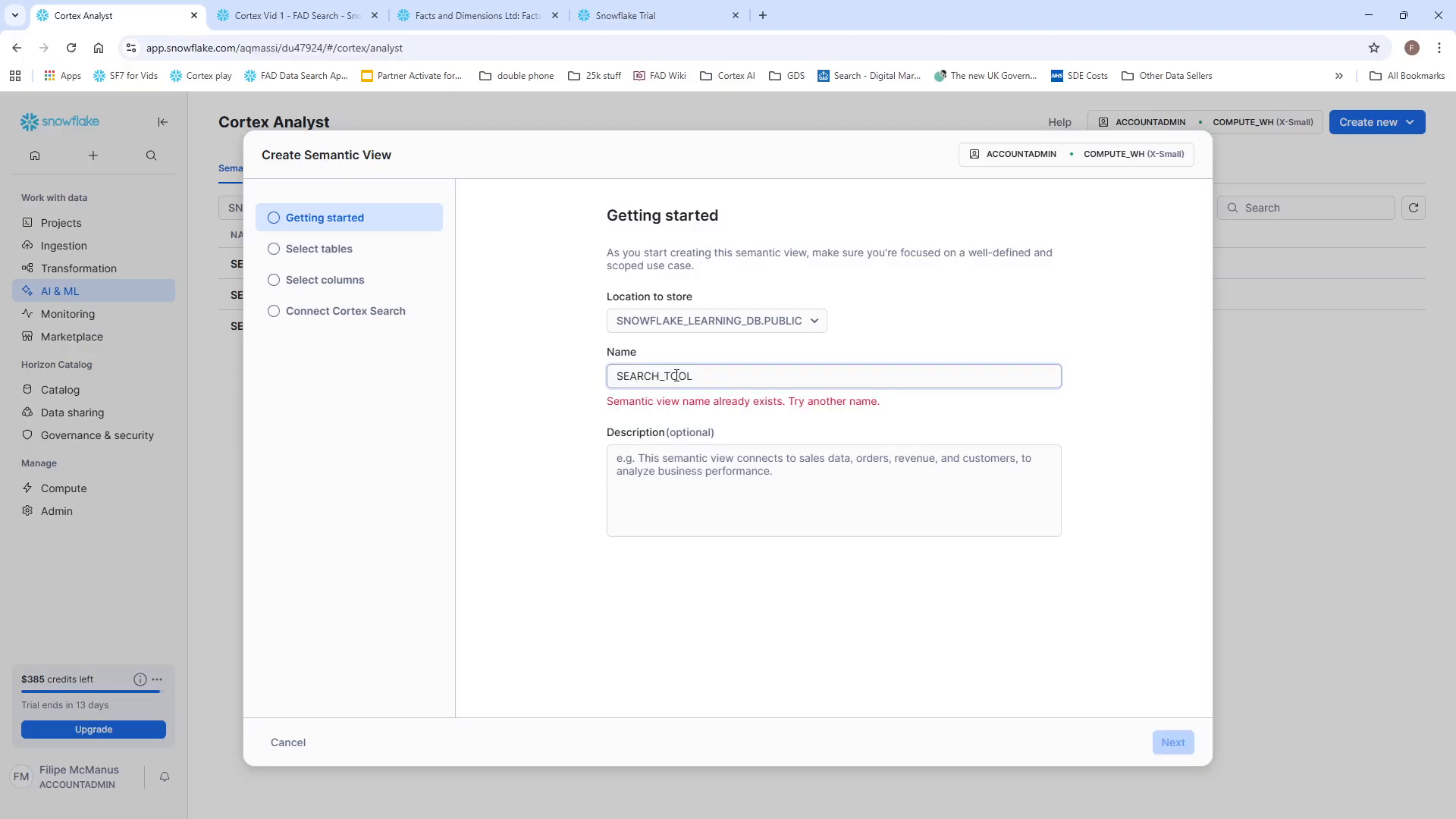
pyautogui.press('Delete')
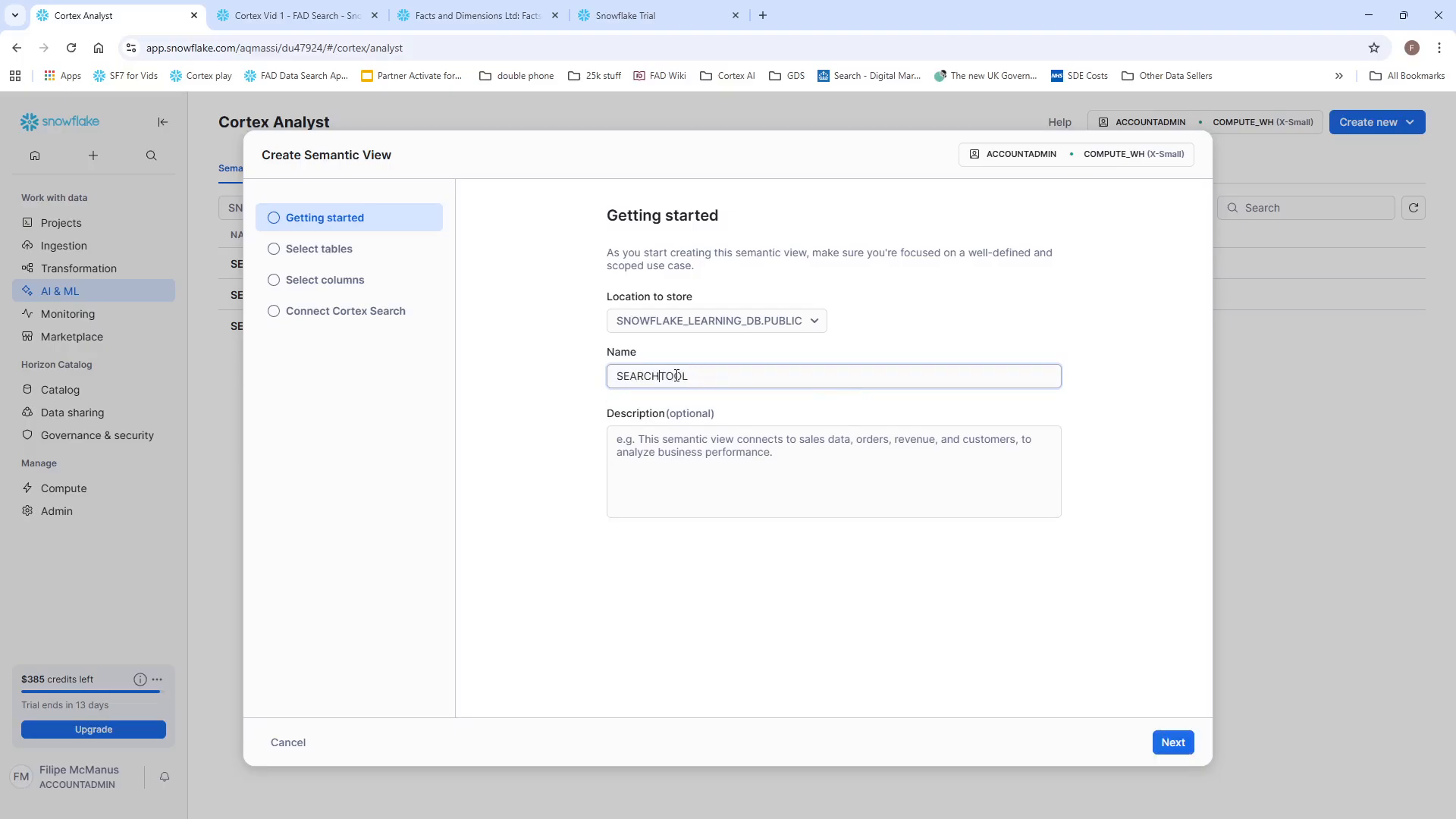
pyautogui.write('2')
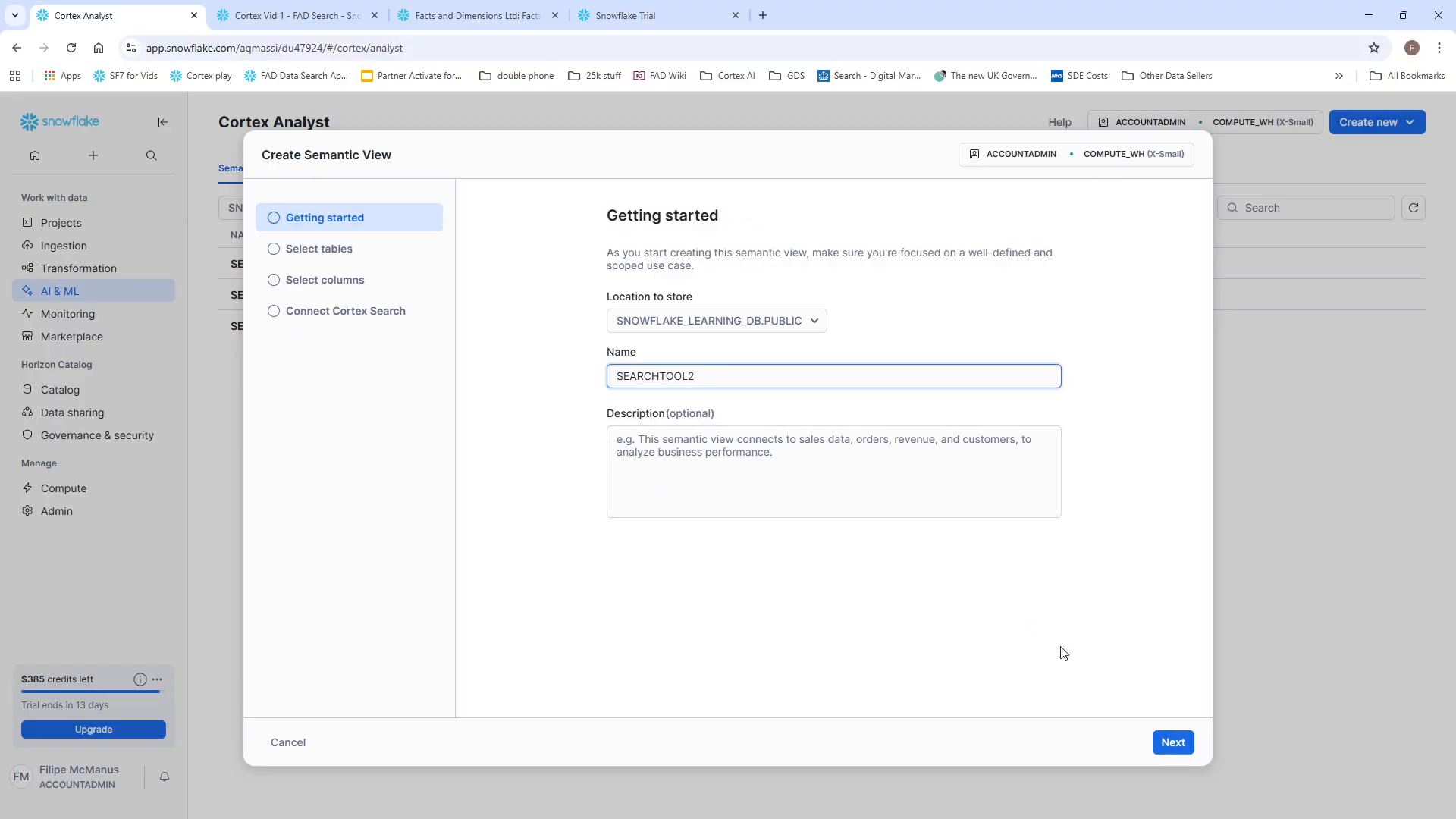
pyautogui.click(1173, 741)
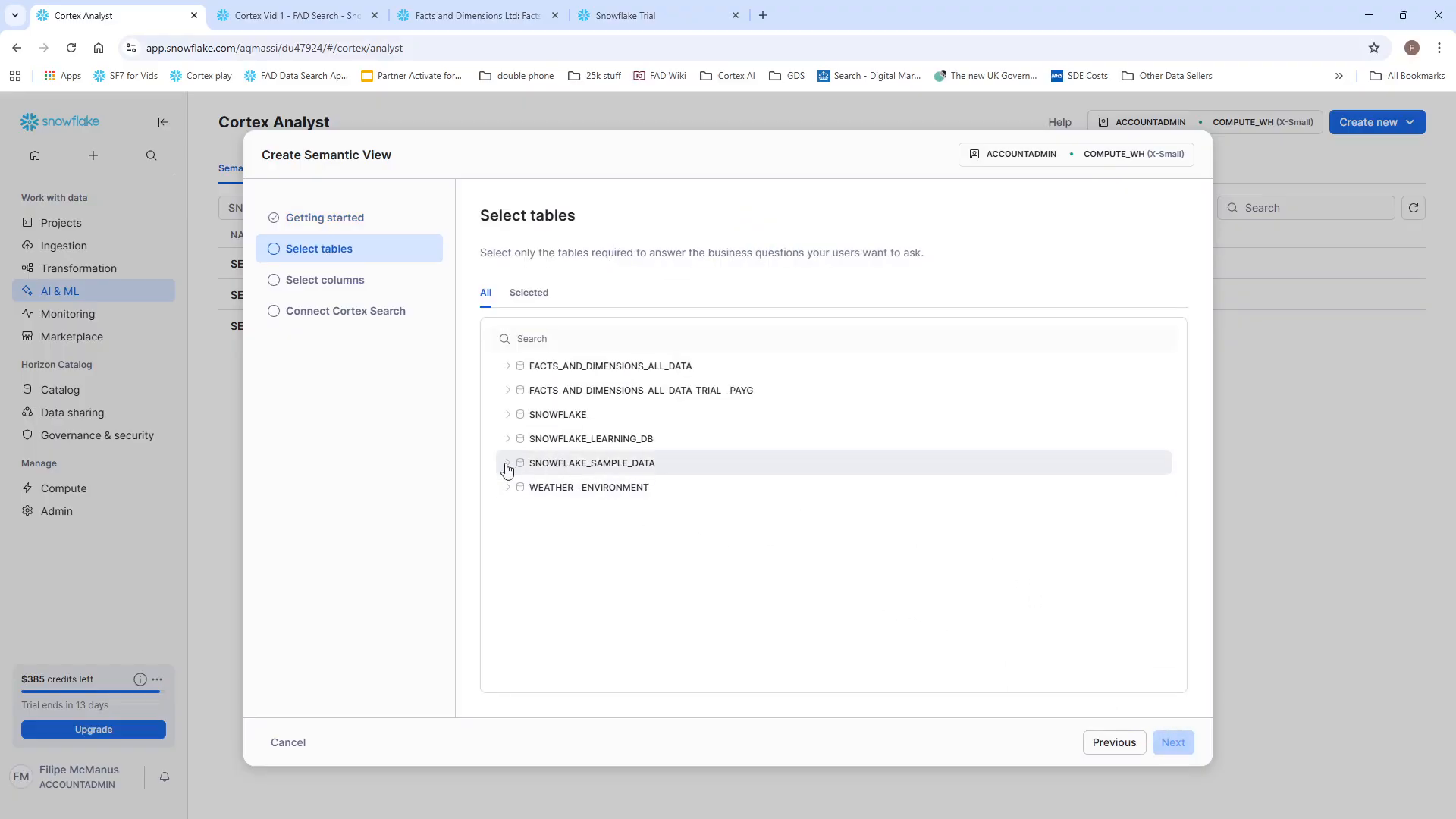
# Add the FAD_Search_Data view from the Release_Details schema of FACTS_AND_DIMENSIONS_ALL_DATA and proceed to column selection.
pyautogui.click(512, 369)
pyautogui.scroll(-10, 559, 531)
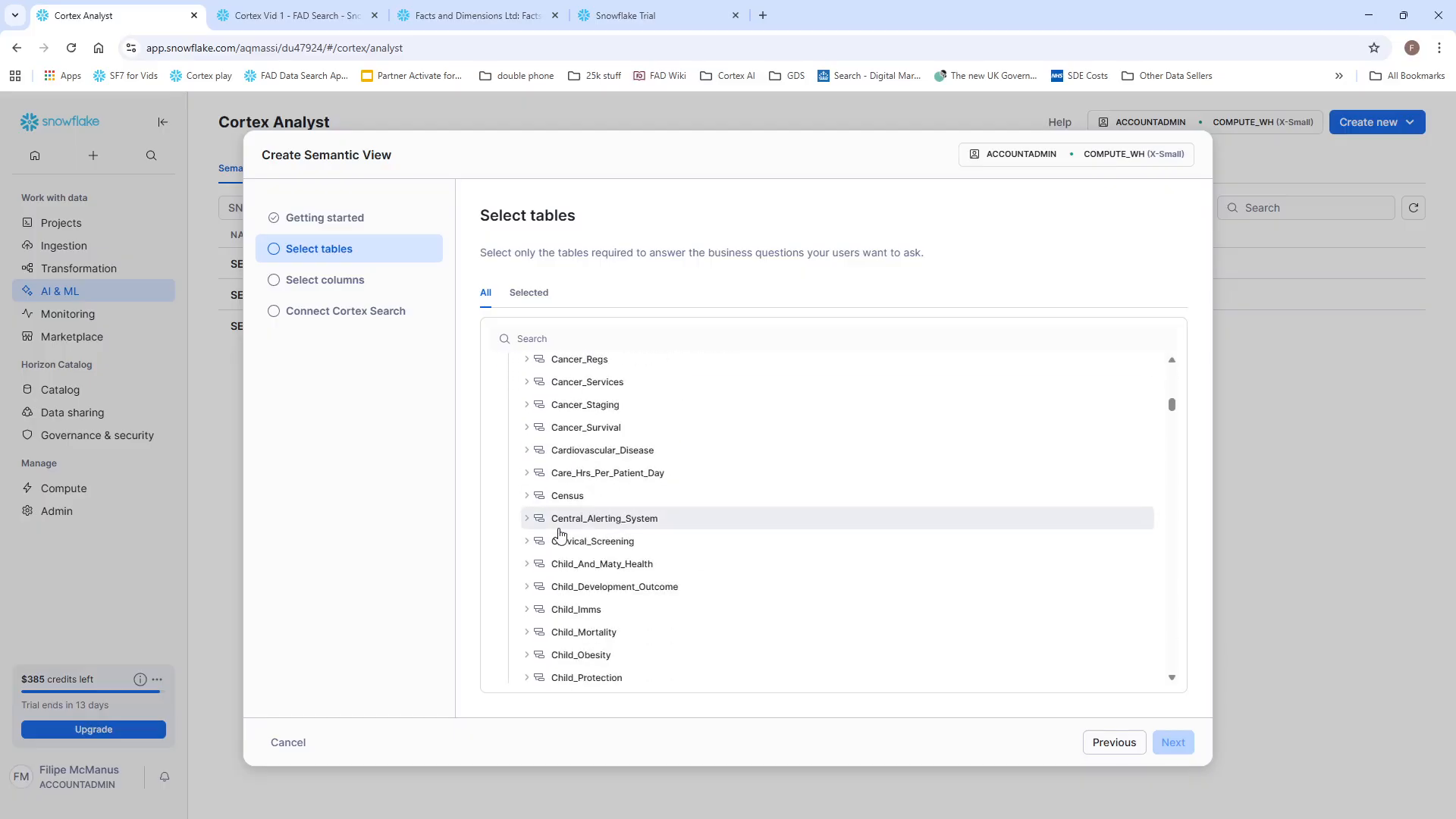
pyautogui.scroll(-15, 560, 533)
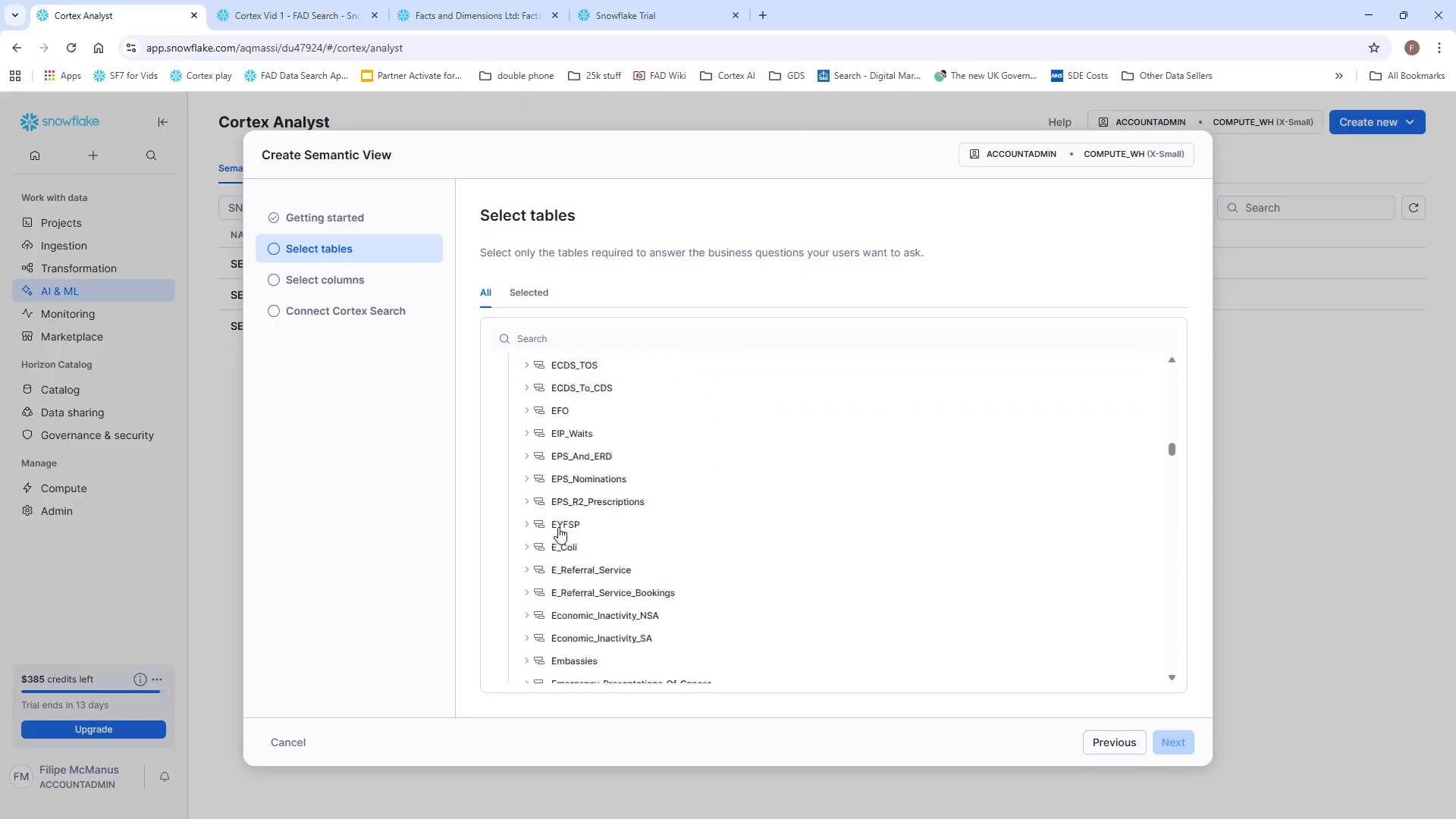
pyautogui.scroll(-15, 559, 533)
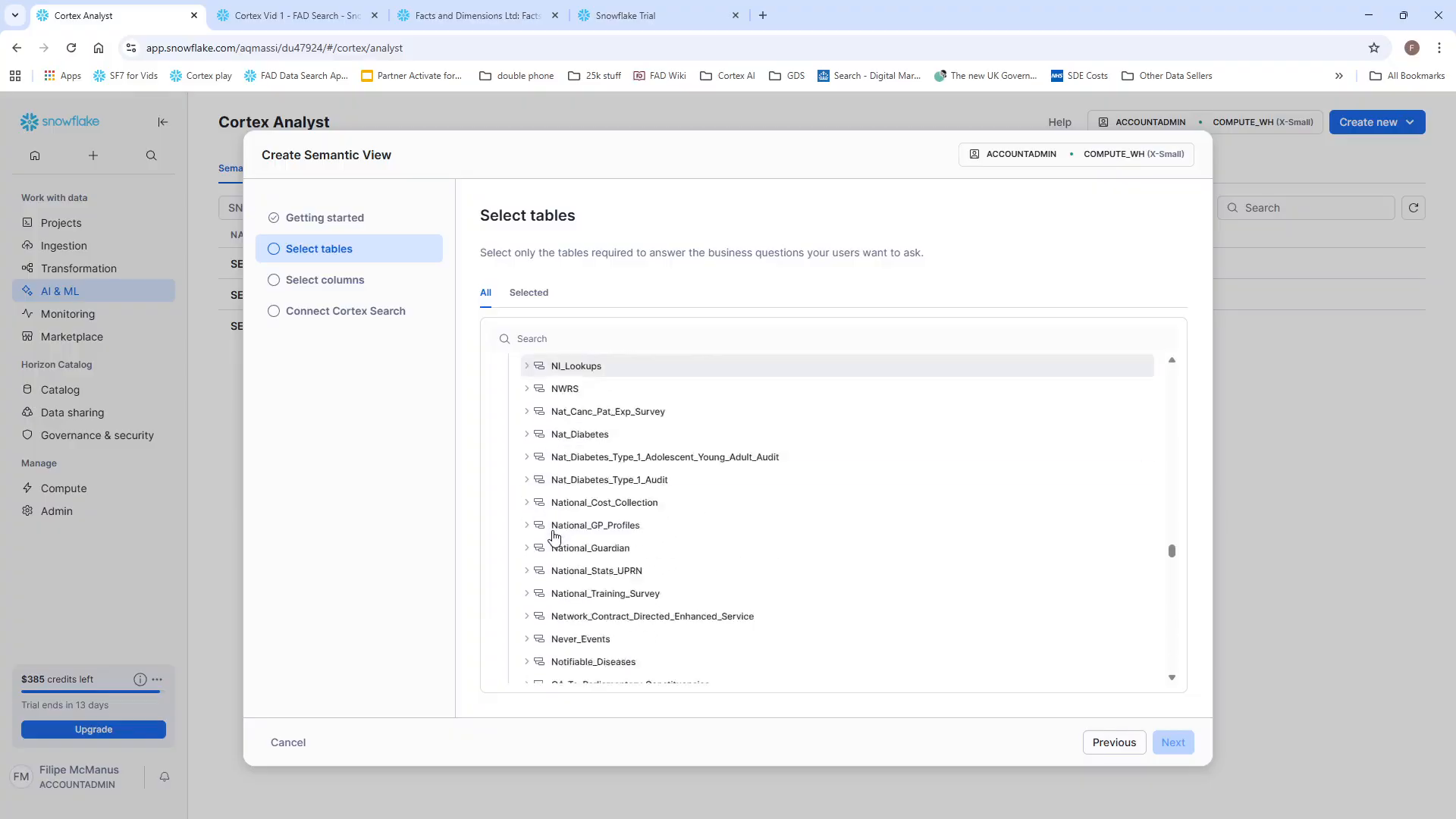
pyautogui.scroll(-15, 554, 538)
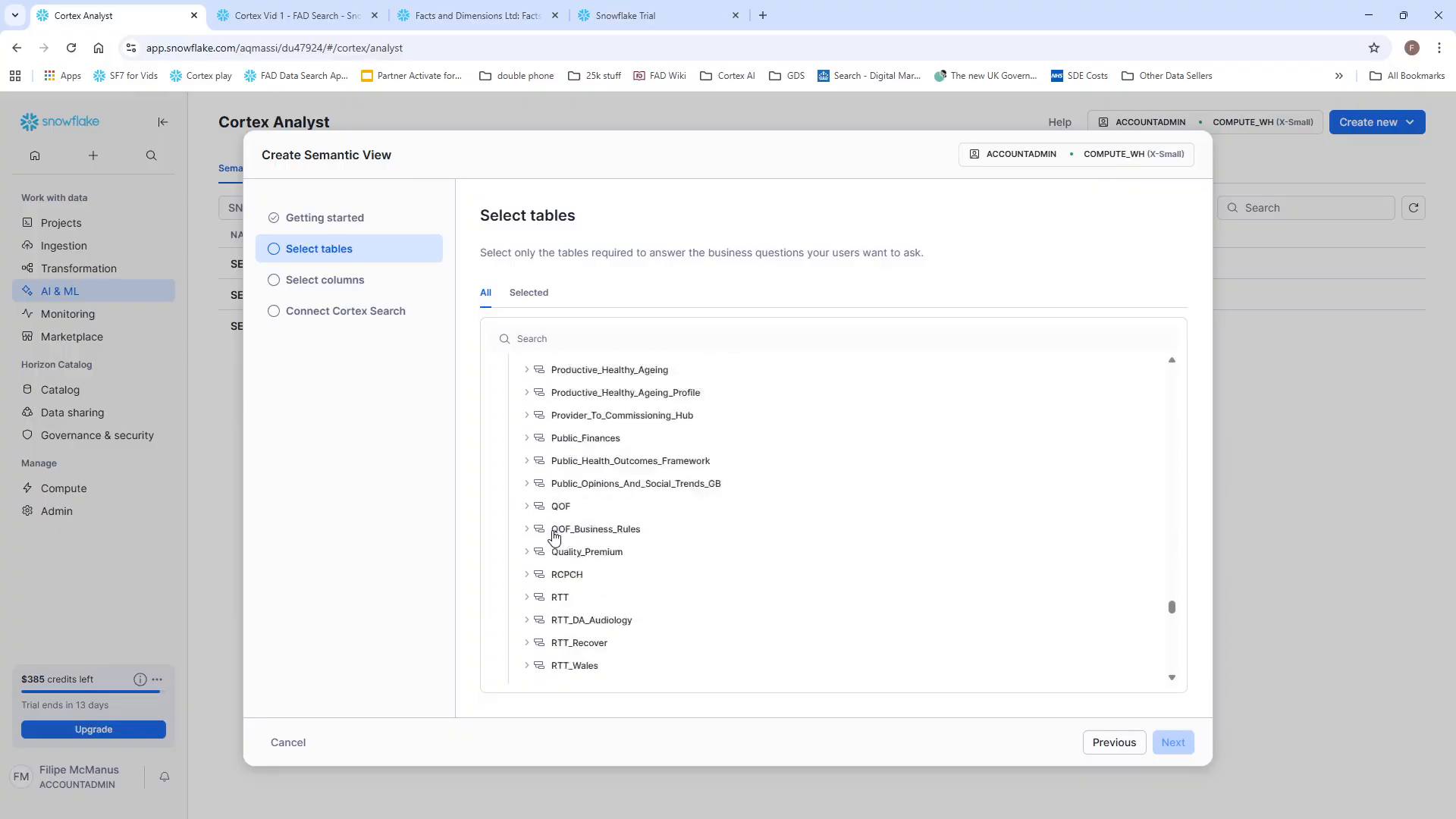
pyautogui.scroll(3, 542, 424)
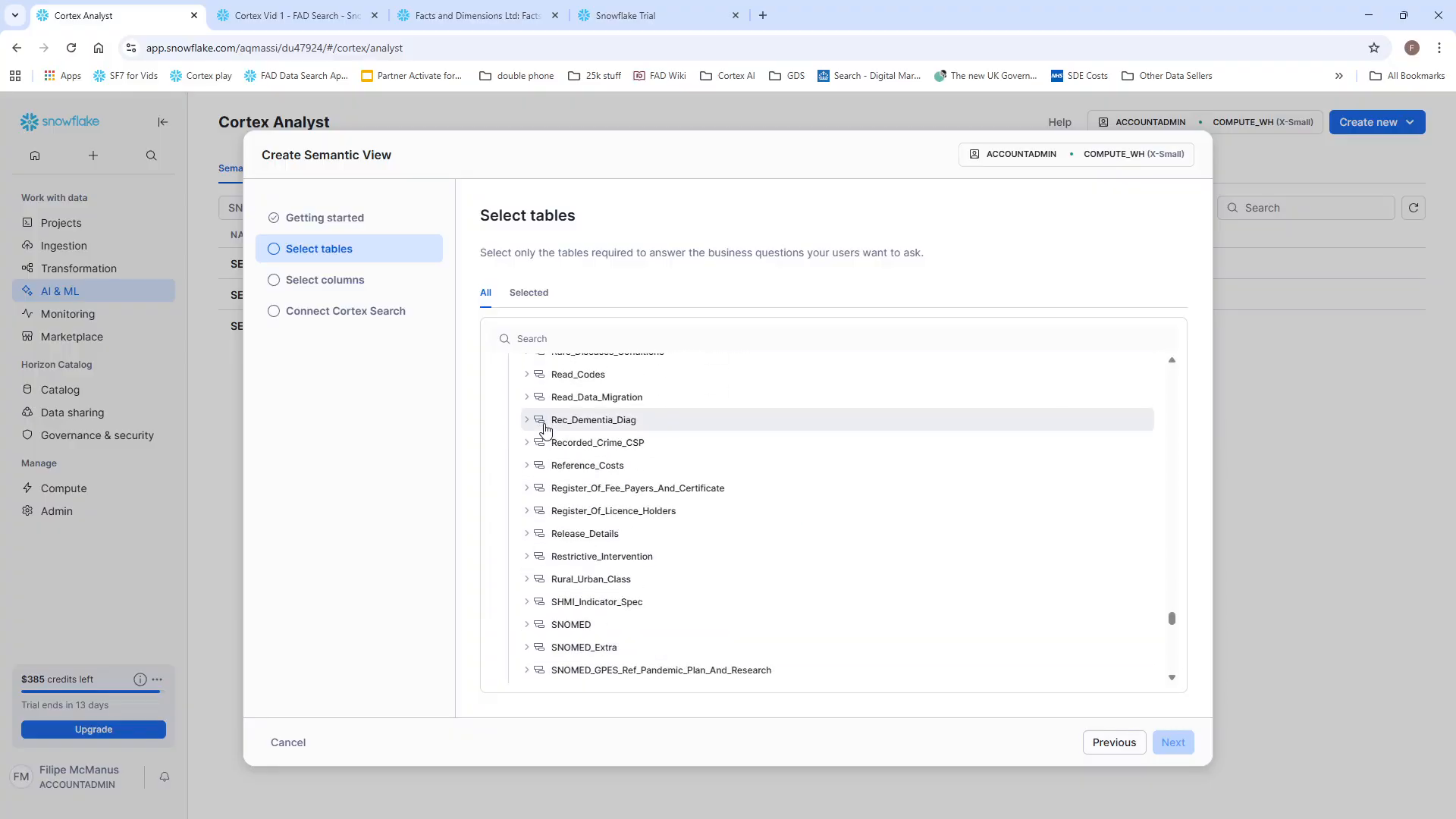
pyautogui.scroll(1, 523, 466)
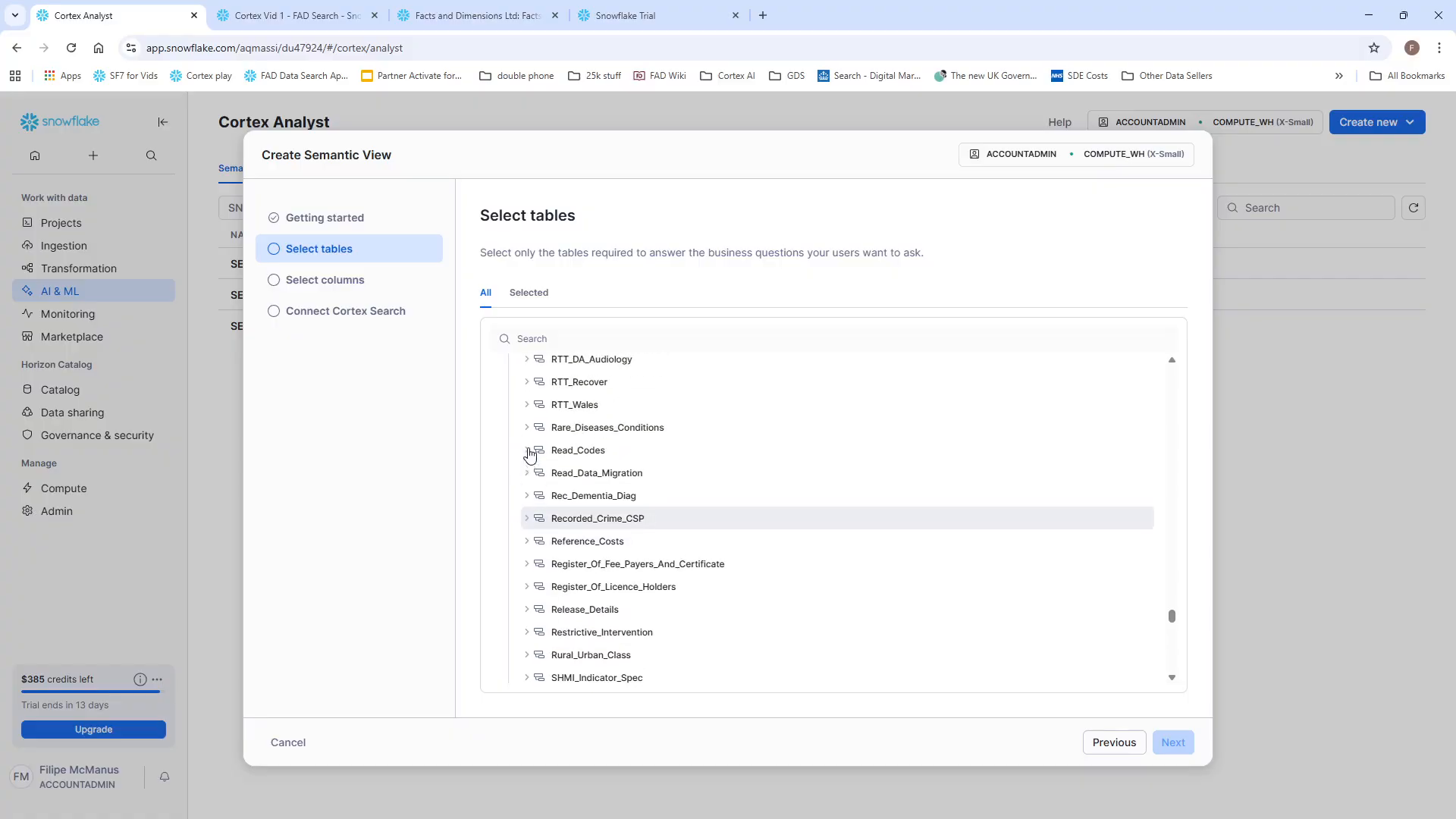
pyautogui.click(527, 610)
pyautogui.scroll(-1, 592, 525)
pyautogui.click(545, 558)
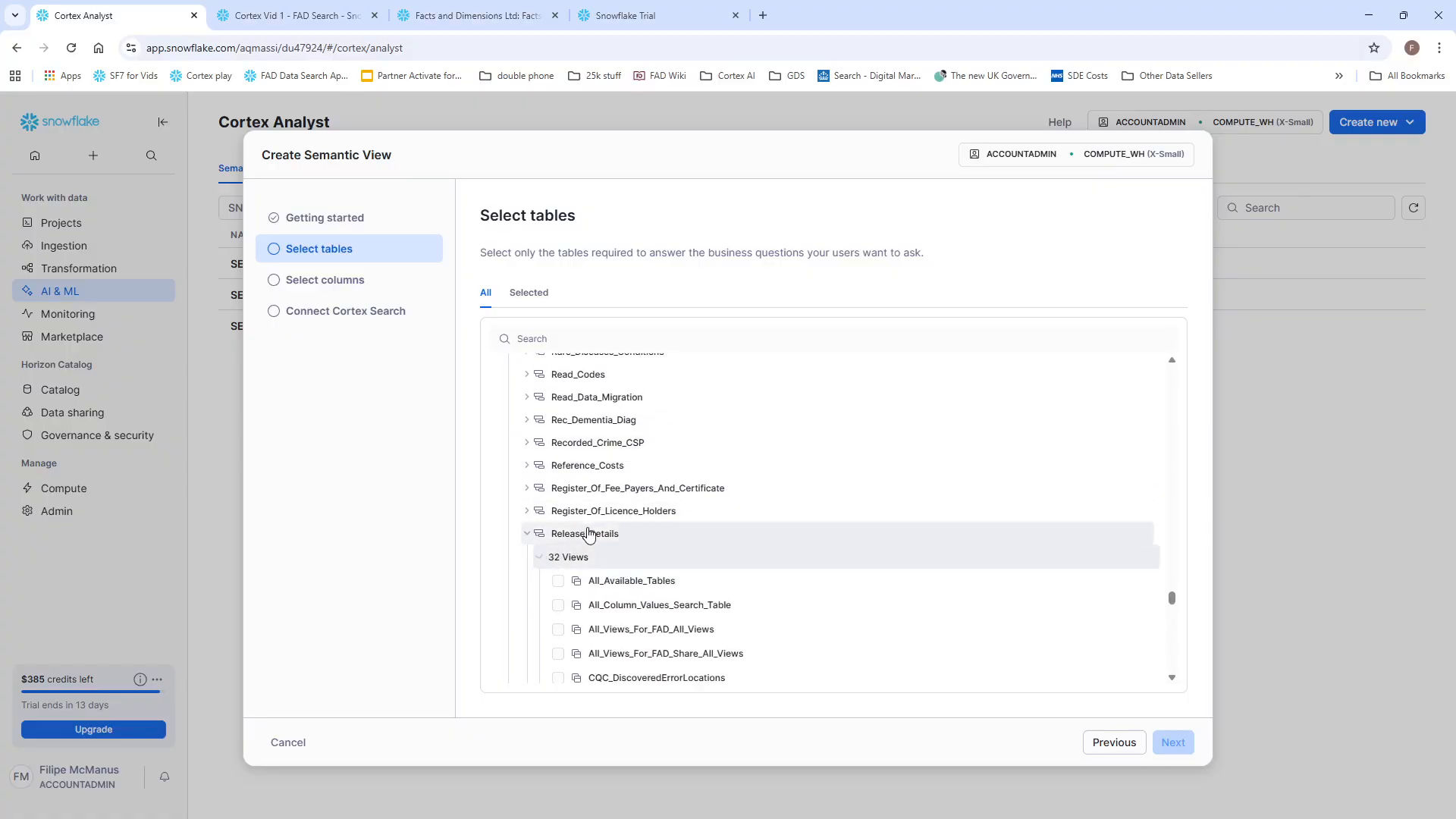
pyautogui.scroll(-5, 582, 500)
pyautogui.click(558, 489)
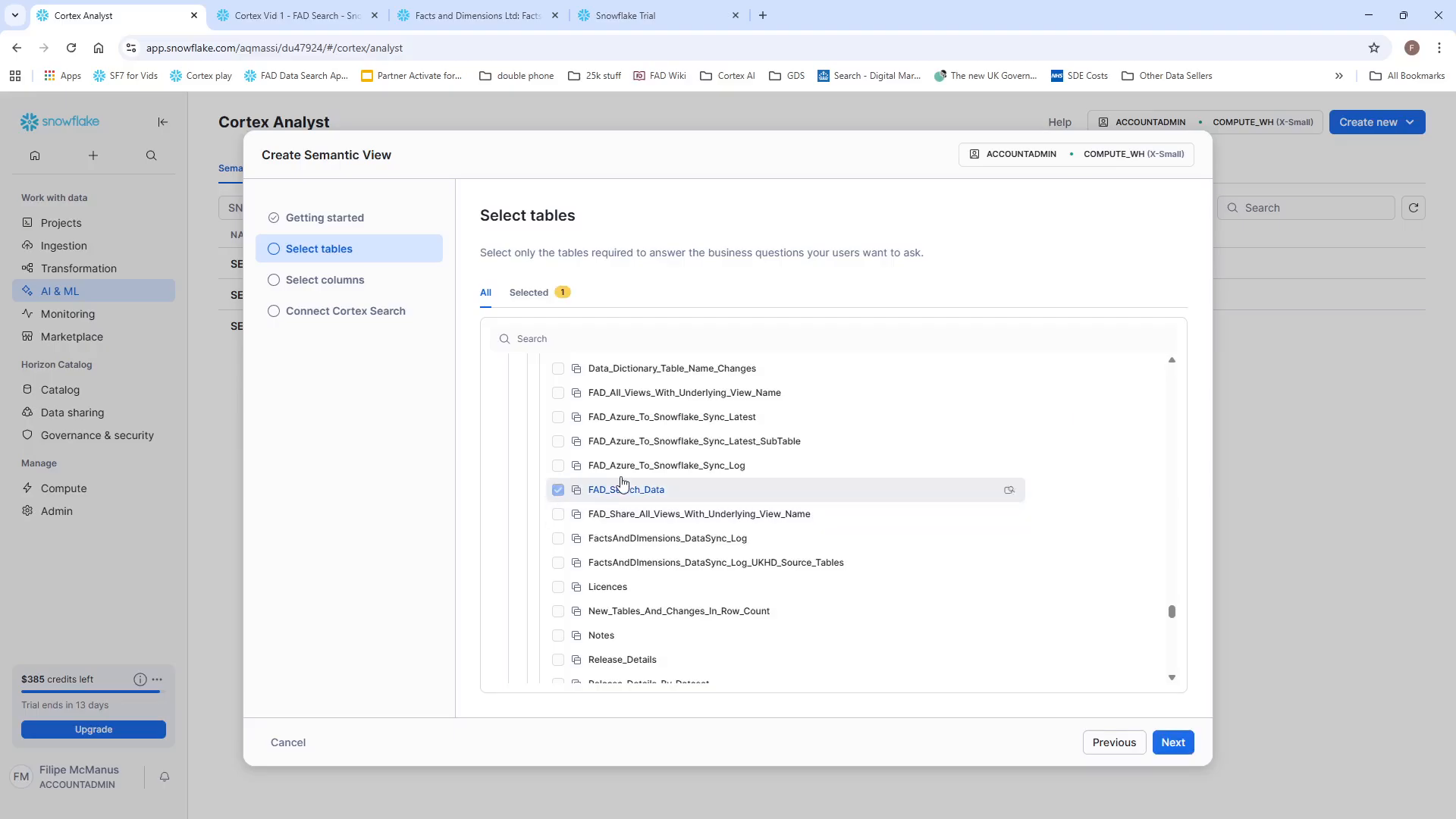
pyautogui.click(1173, 742)
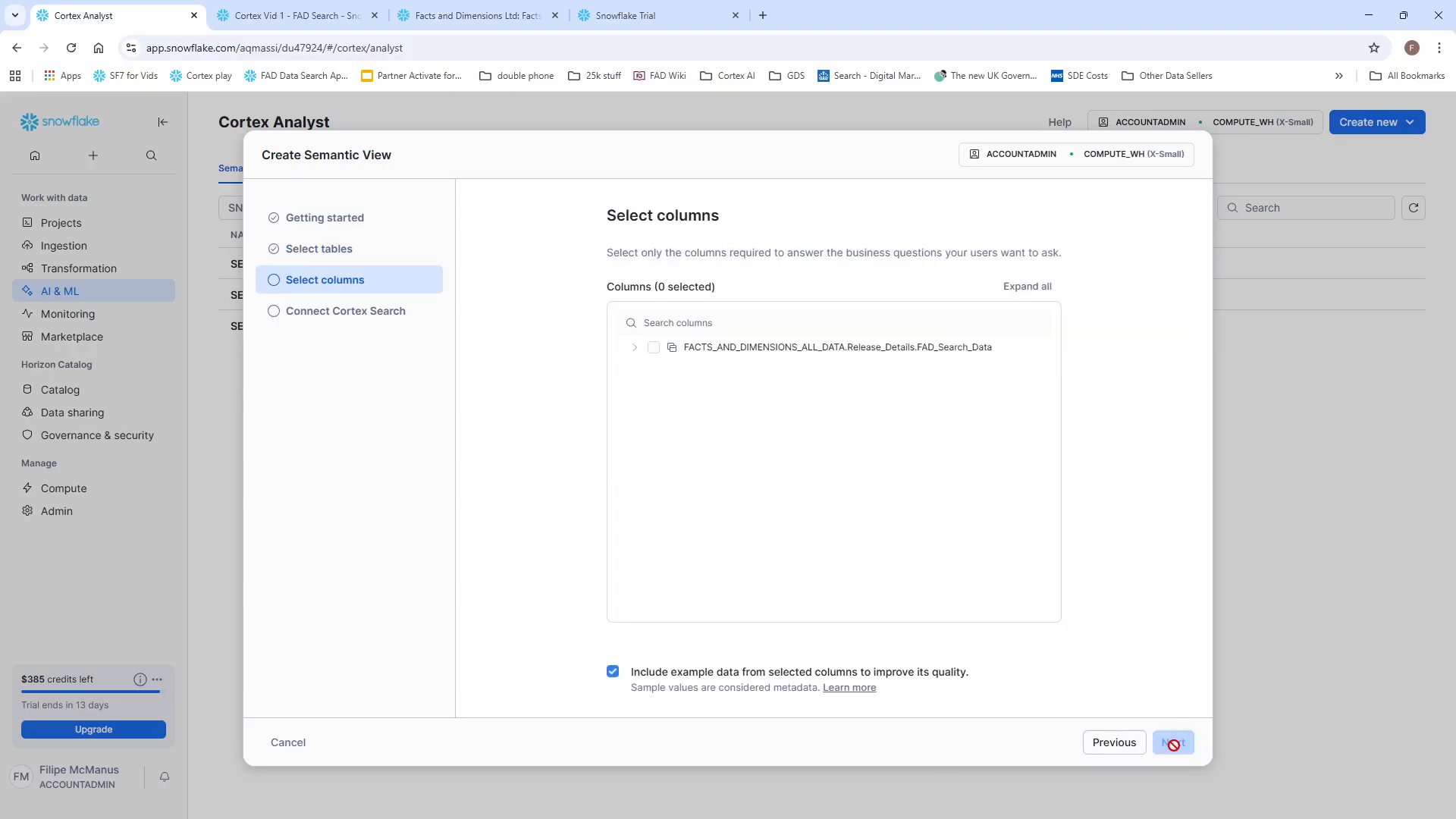
# Select the columns View_Schema, View_Name, Column_Name, Column_Value, Row_Count and Latest_Effective_Snapshot_Date from FAD_Search_Data.
pyautogui.click(632, 347)
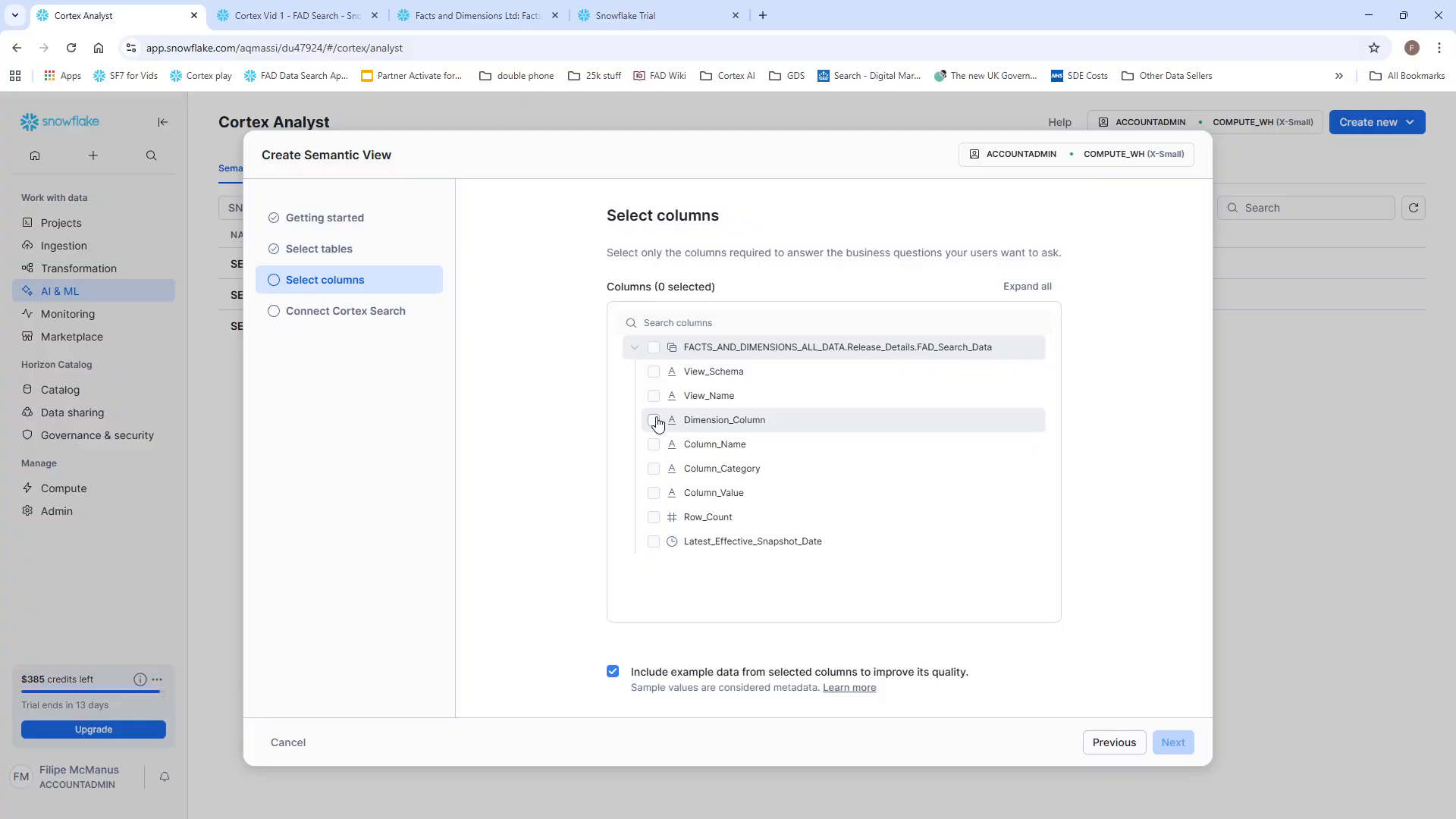
pyautogui.click(653, 371)
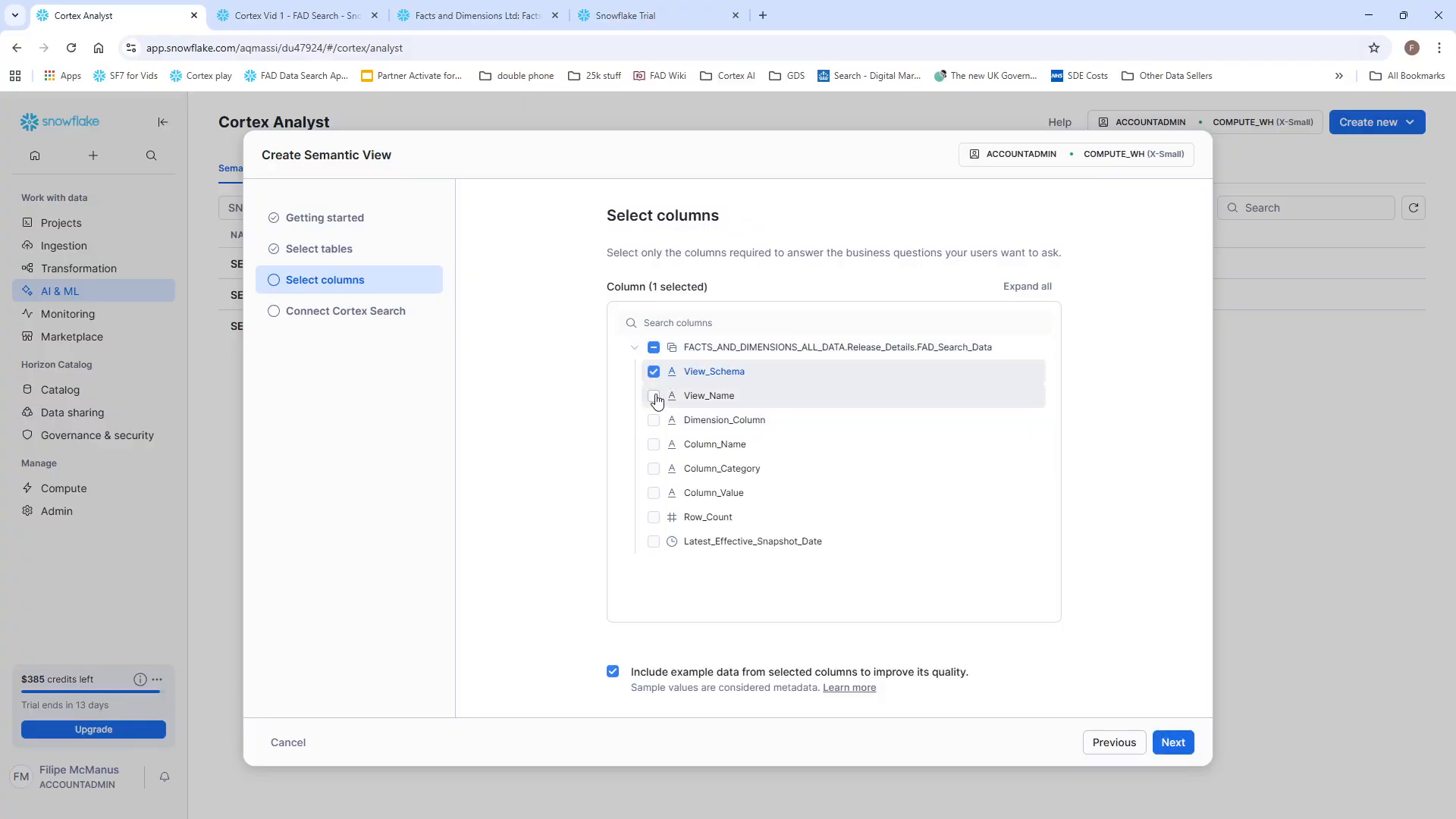
pyautogui.click(653, 395)
pyautogui.click(653, 443)
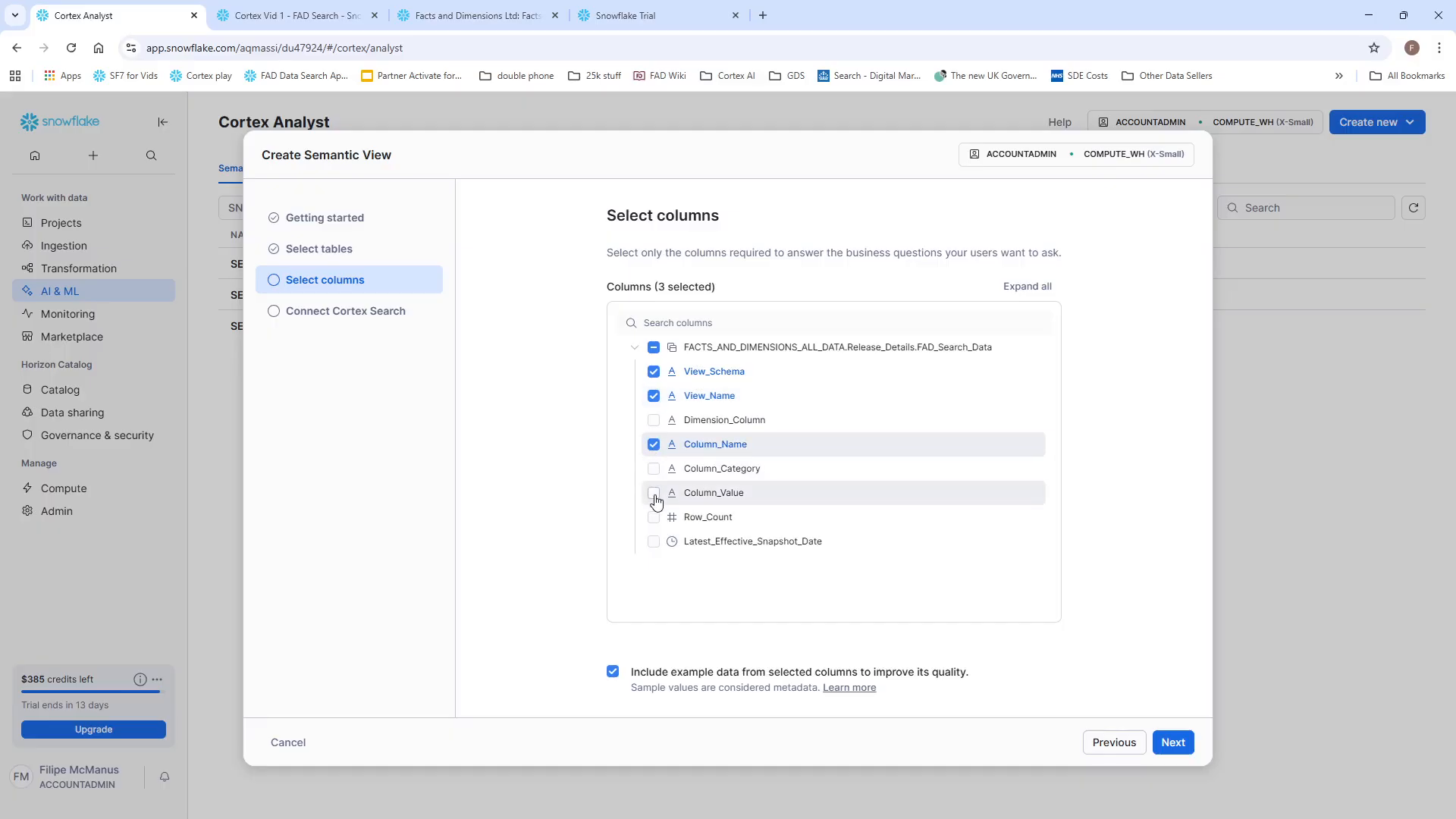
pyautogui.click(654, 493)
pyautogui.click(653, 517)
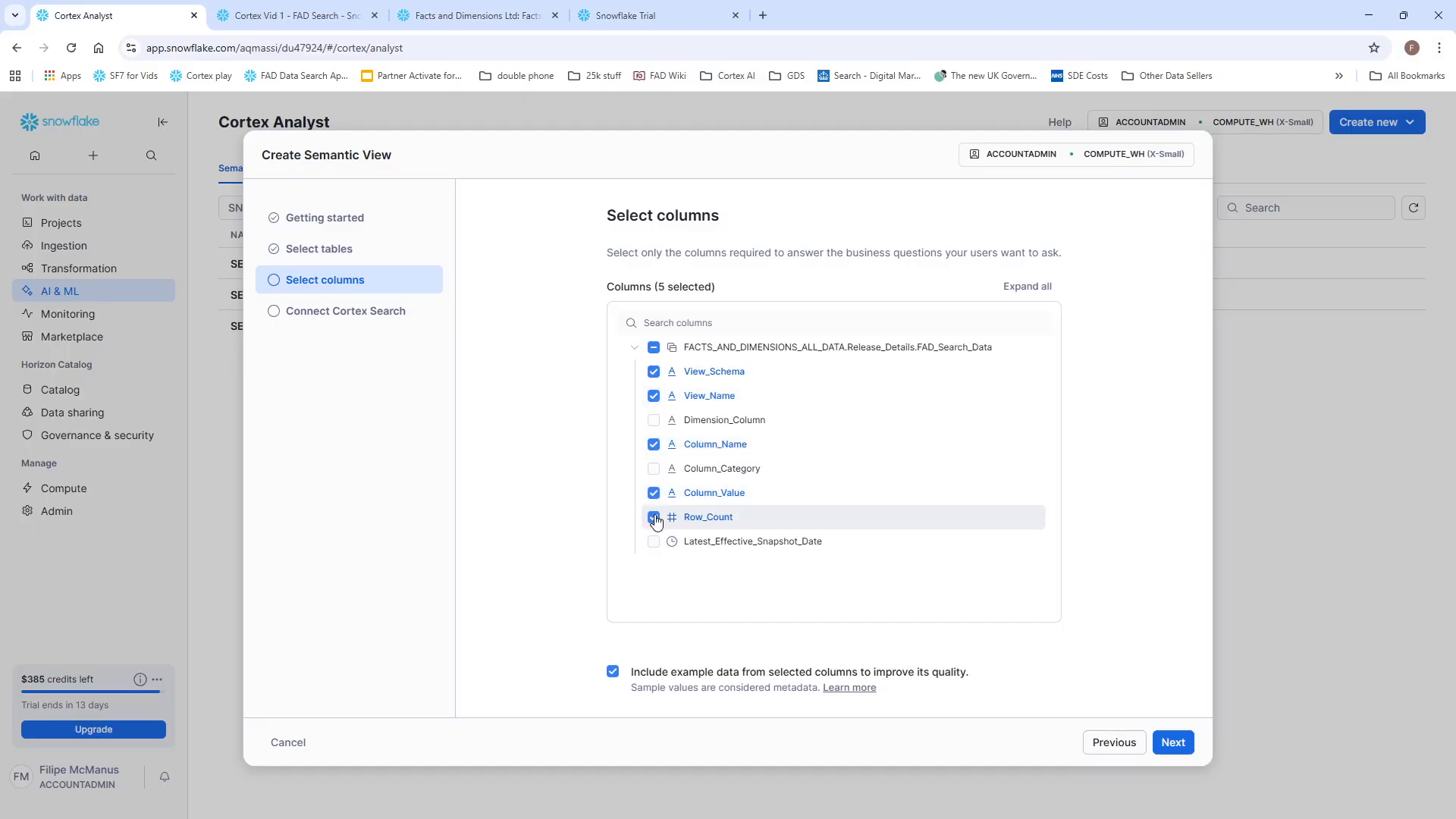
pyautogui.click(653, 541)
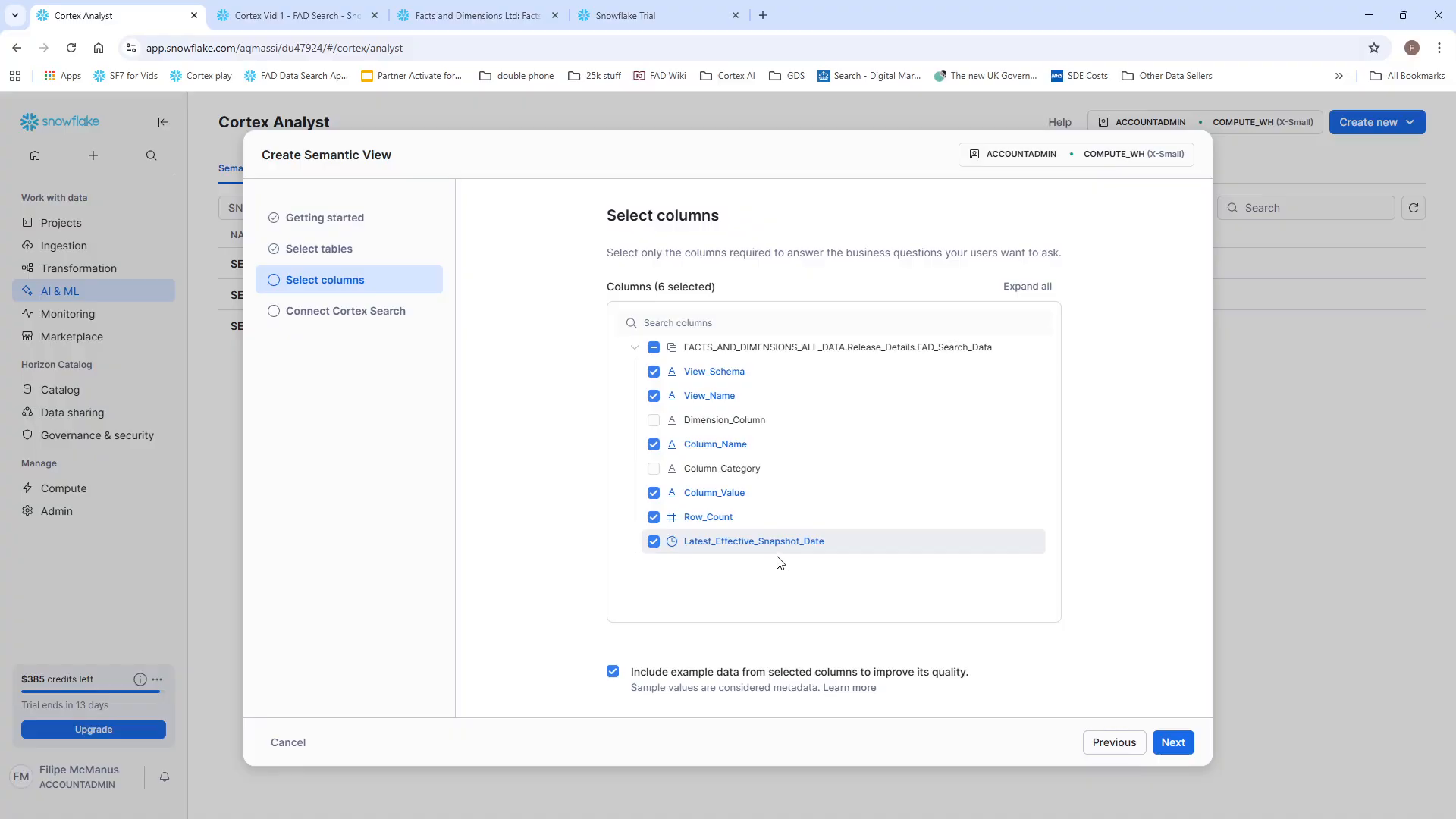
# Deselect all FAD_Search_Data columns from the Cortex Search connection, keep the default service location, and create and save the semantic view.
pyautogui.click(1173, 742)
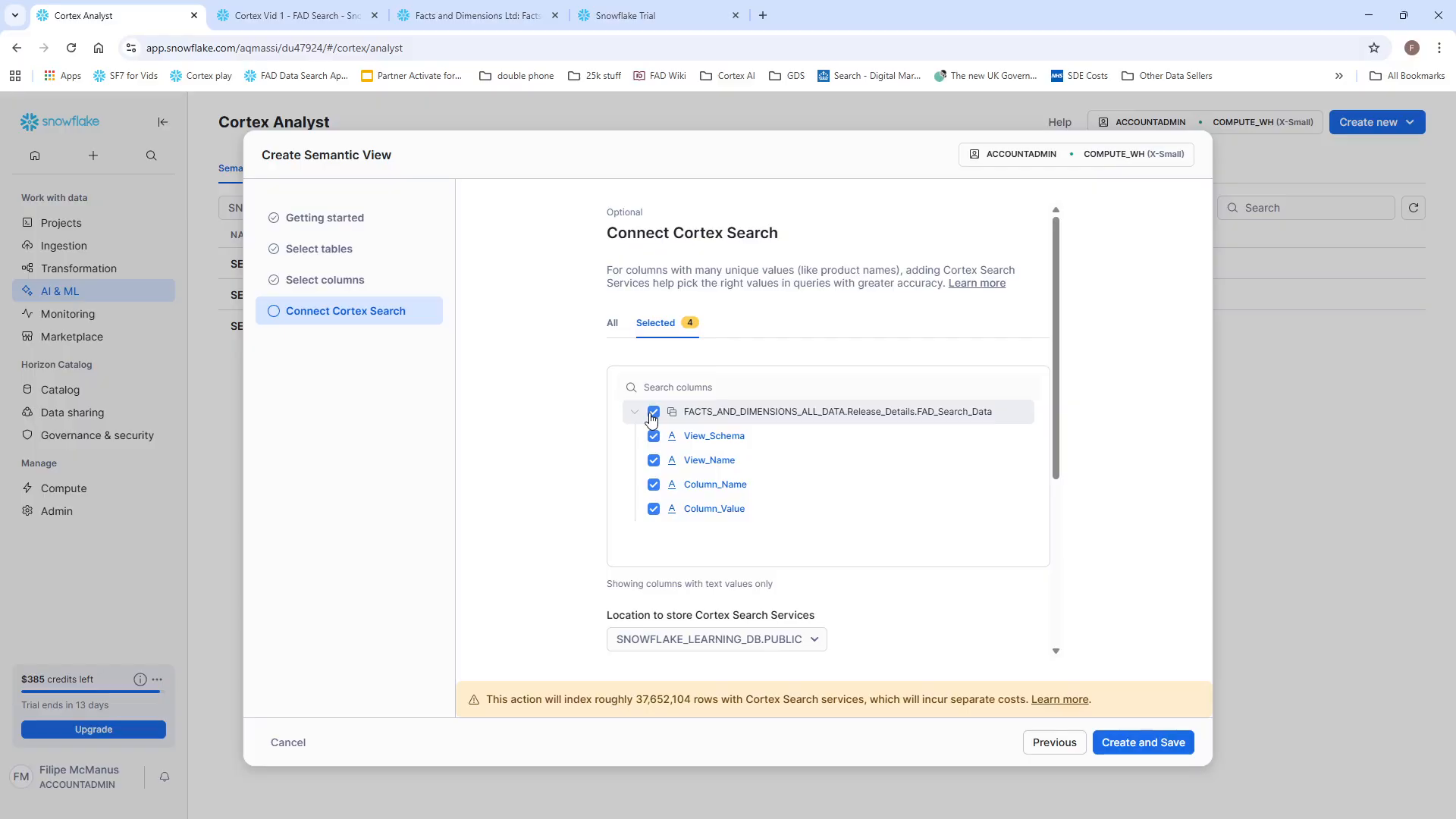
pyautogui.click(653, 413)
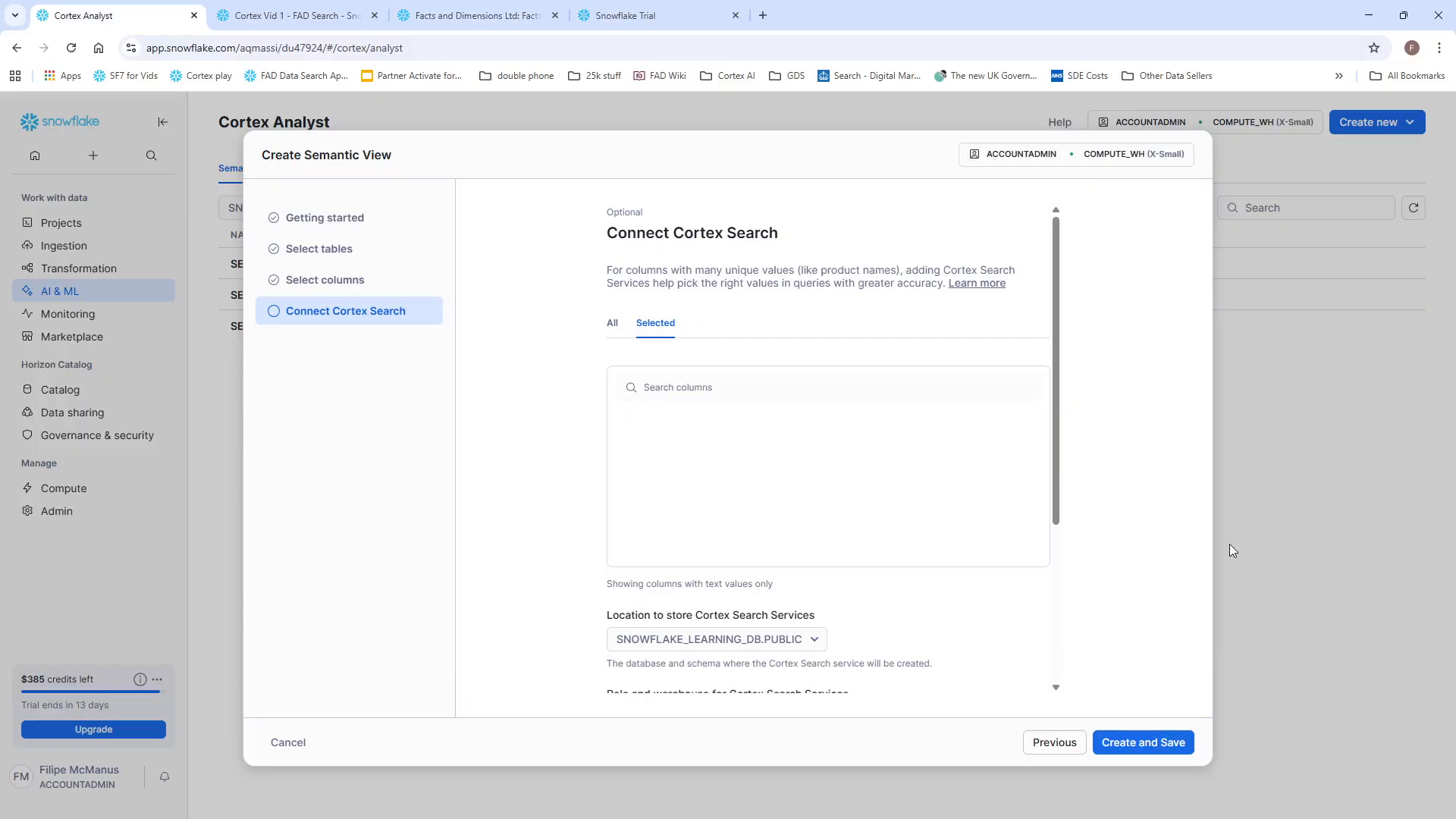
pyautogui.scroll(-3, 978, 576)
pyautogui.click(1120, 743)
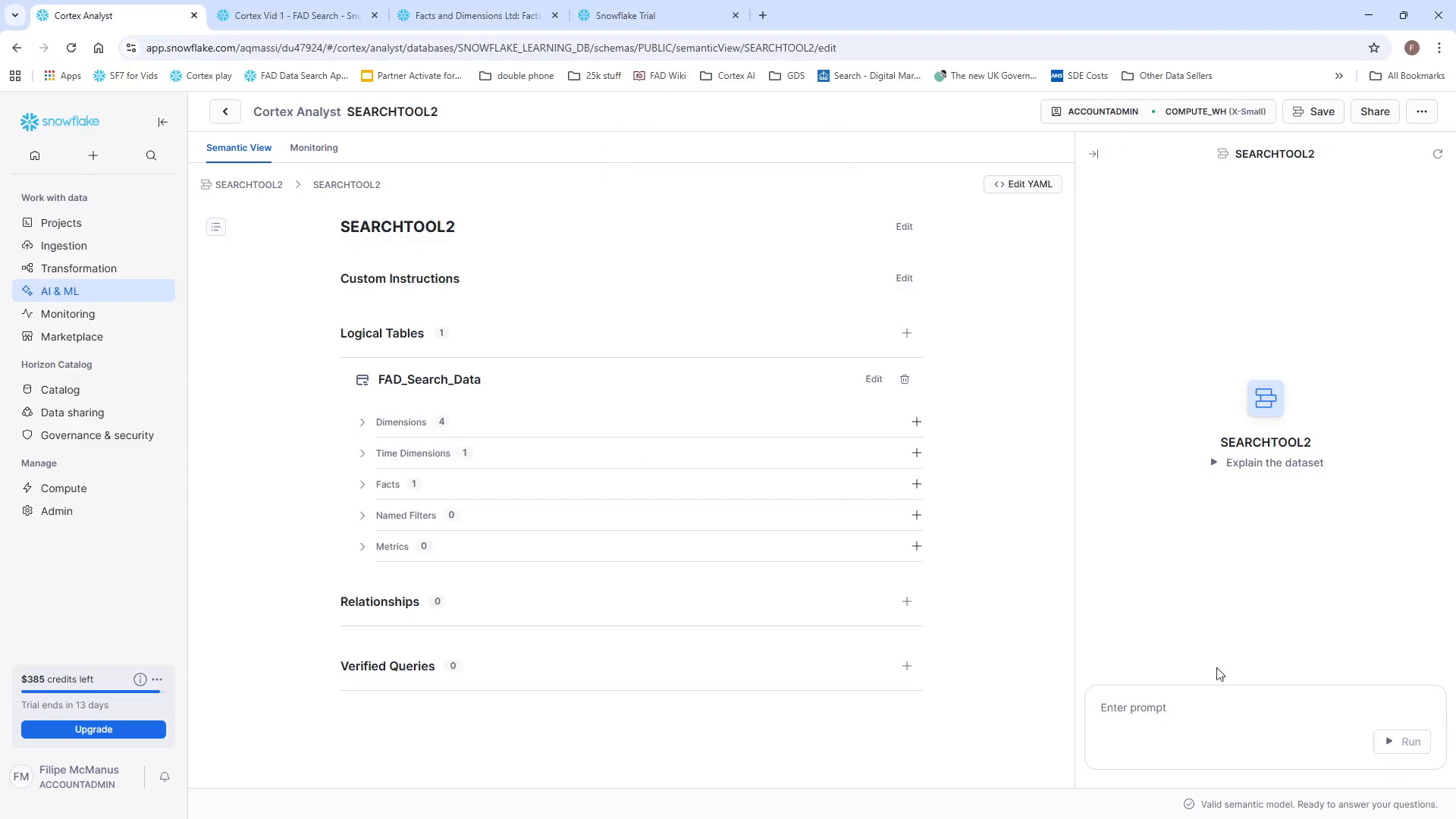
# Ask Cortex Analyst to explain the dataset using the suggested prompt for SEARCHTOOL2.
pyautogui.click(1187, 711)
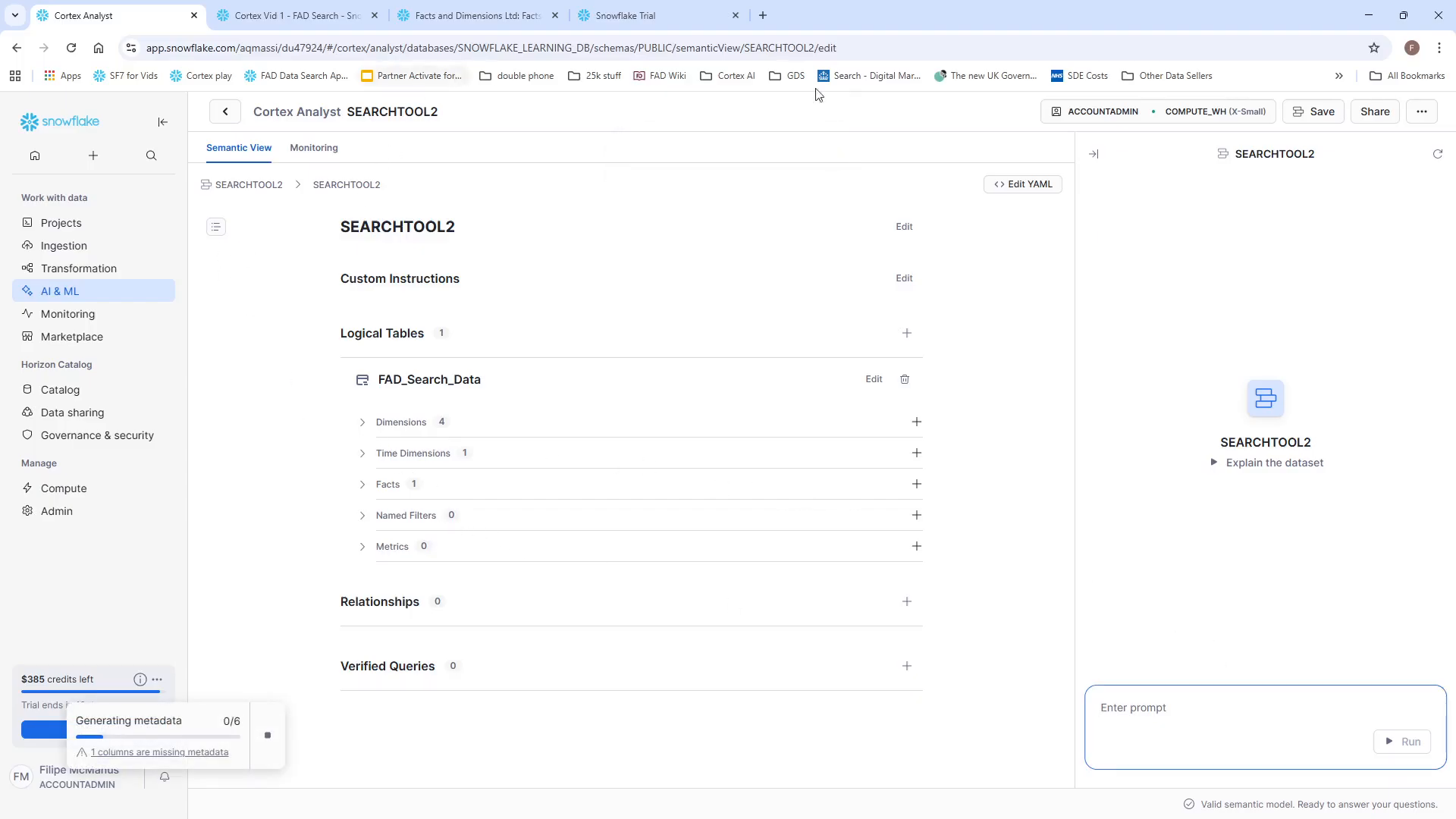
pyautogui.click(1298, 464)
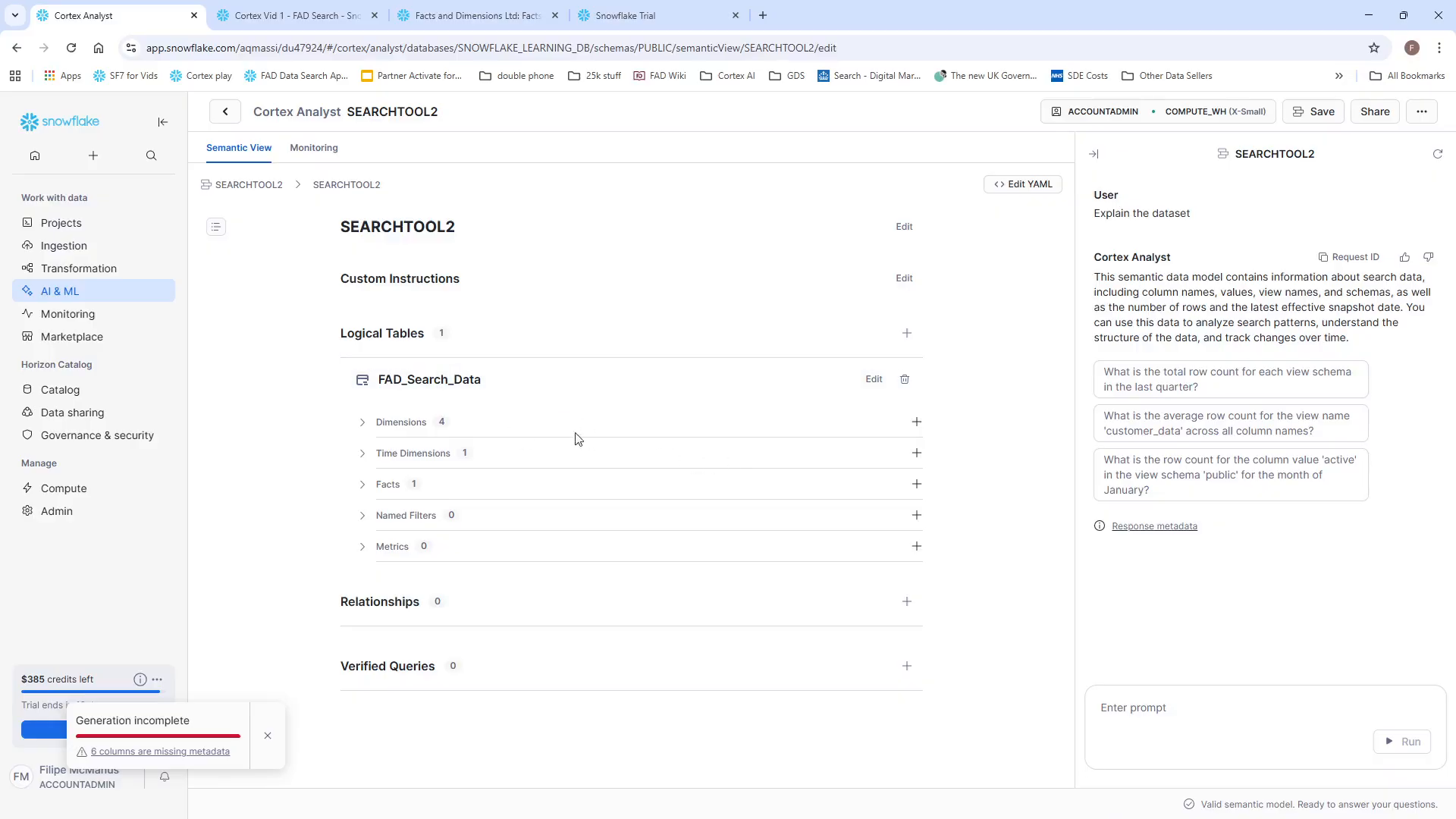
# Describe the Column_Name dimension of FAD_Search_Data as "Name of the column in the table in the database being searched".
pyautogui.click(373, 421)
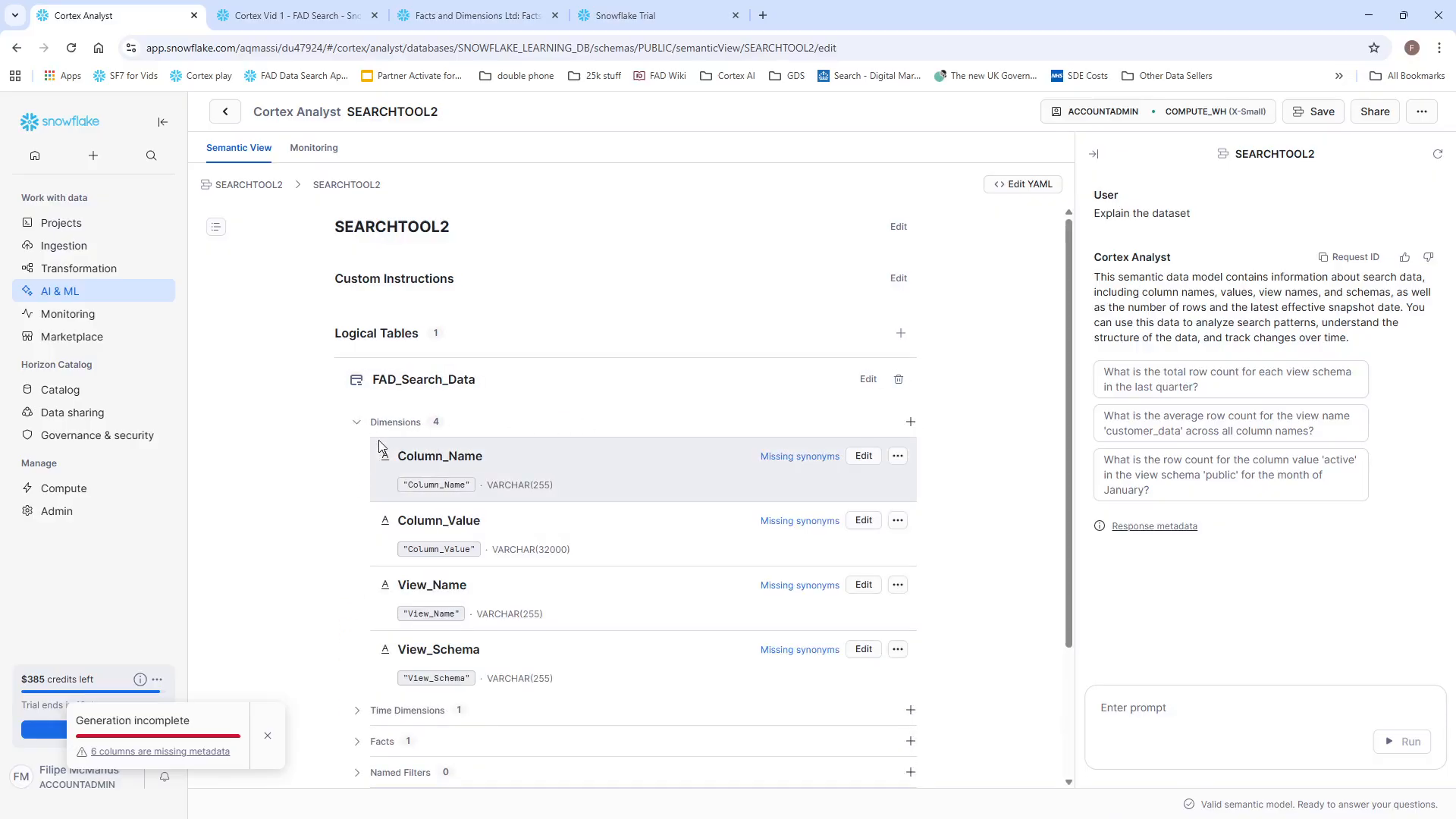
pyautogui.scroll(-2, 371, 416)
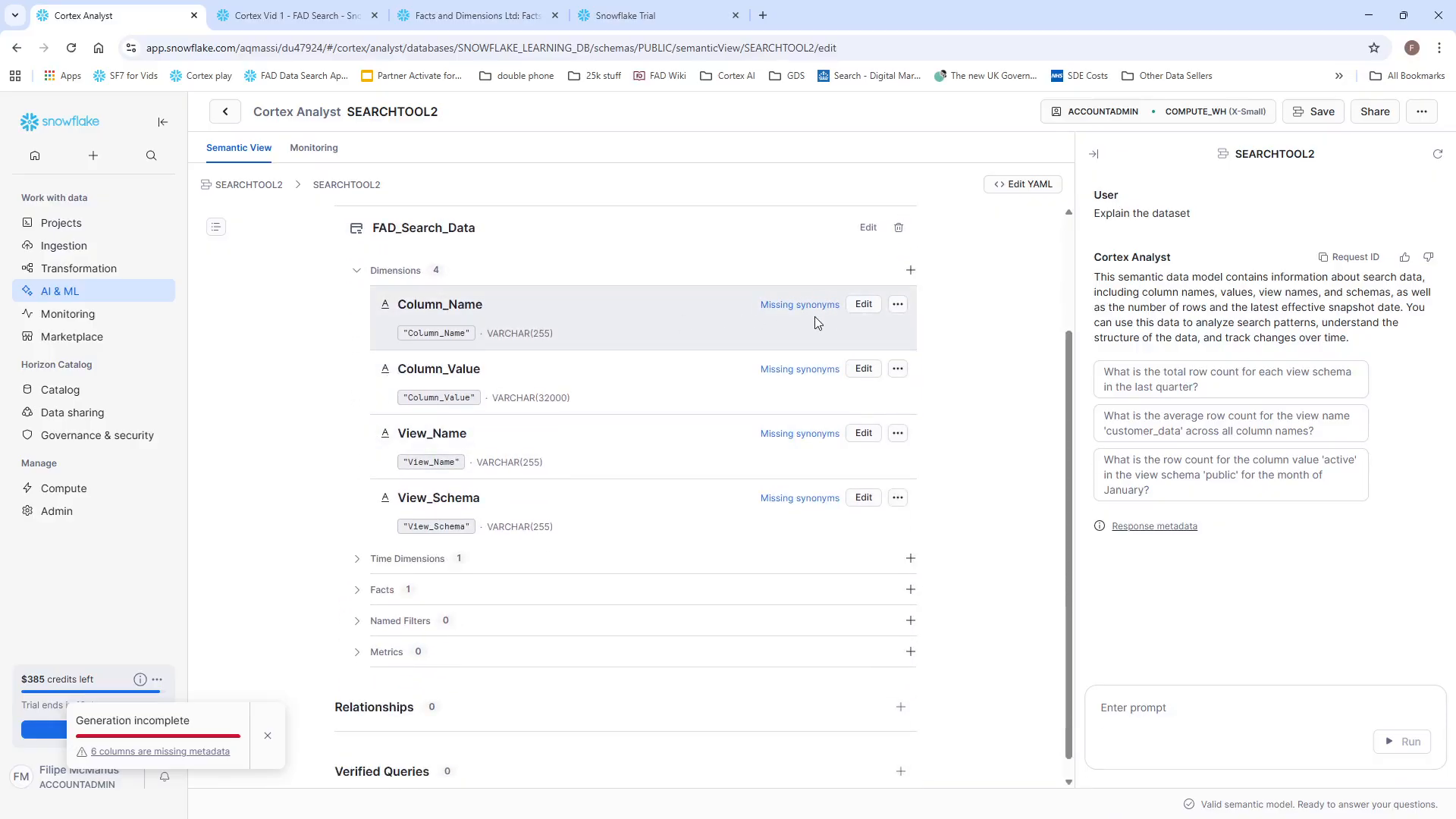
pyautogui.scroll(1, 822, 329)
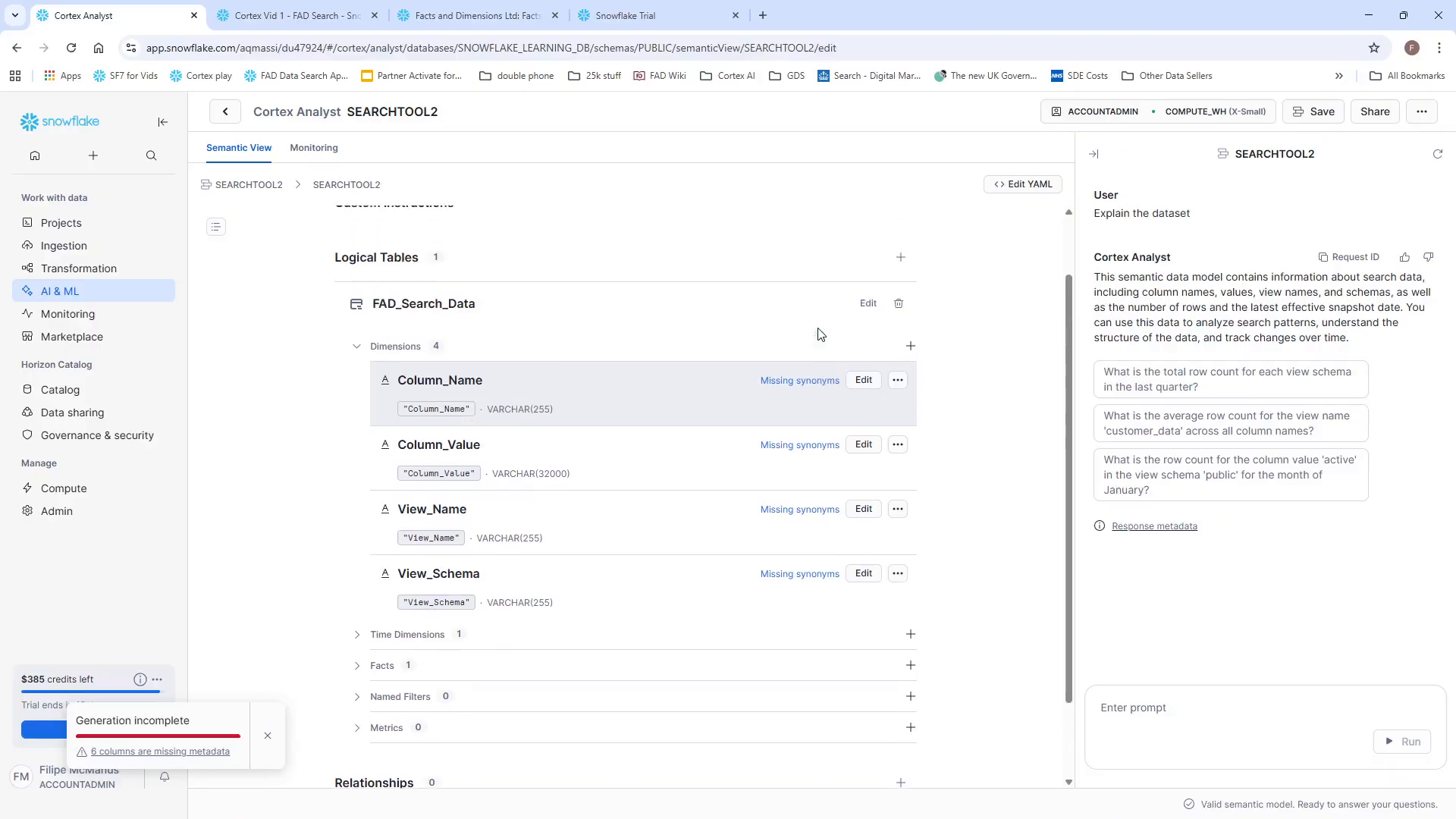
pyautogui.click(863, 380)
pyautogui.scroll(-2, 448, 486)
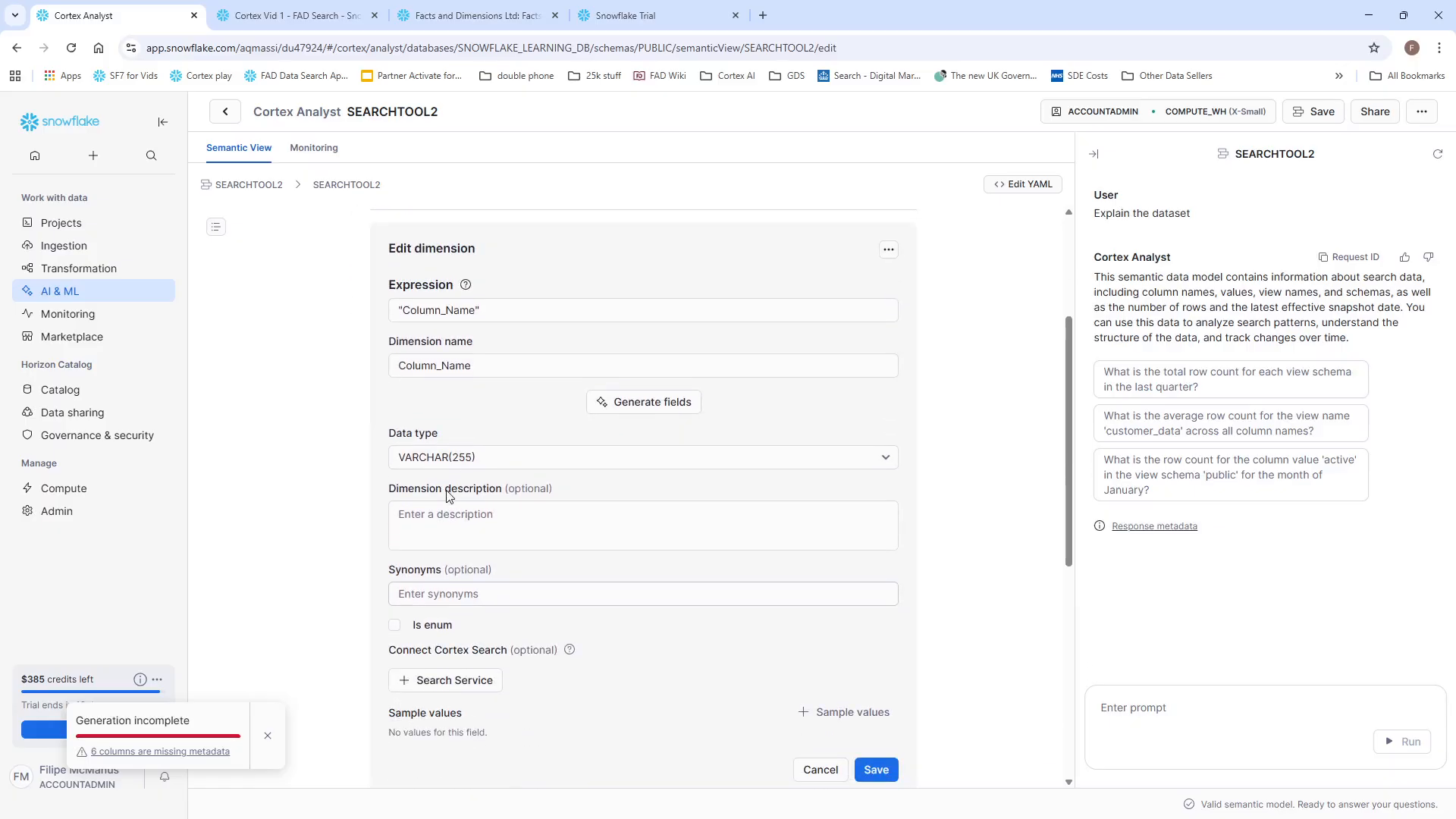
pyautogui.scroll(-1, 471, 476)
pyautogui.click(472, 444)
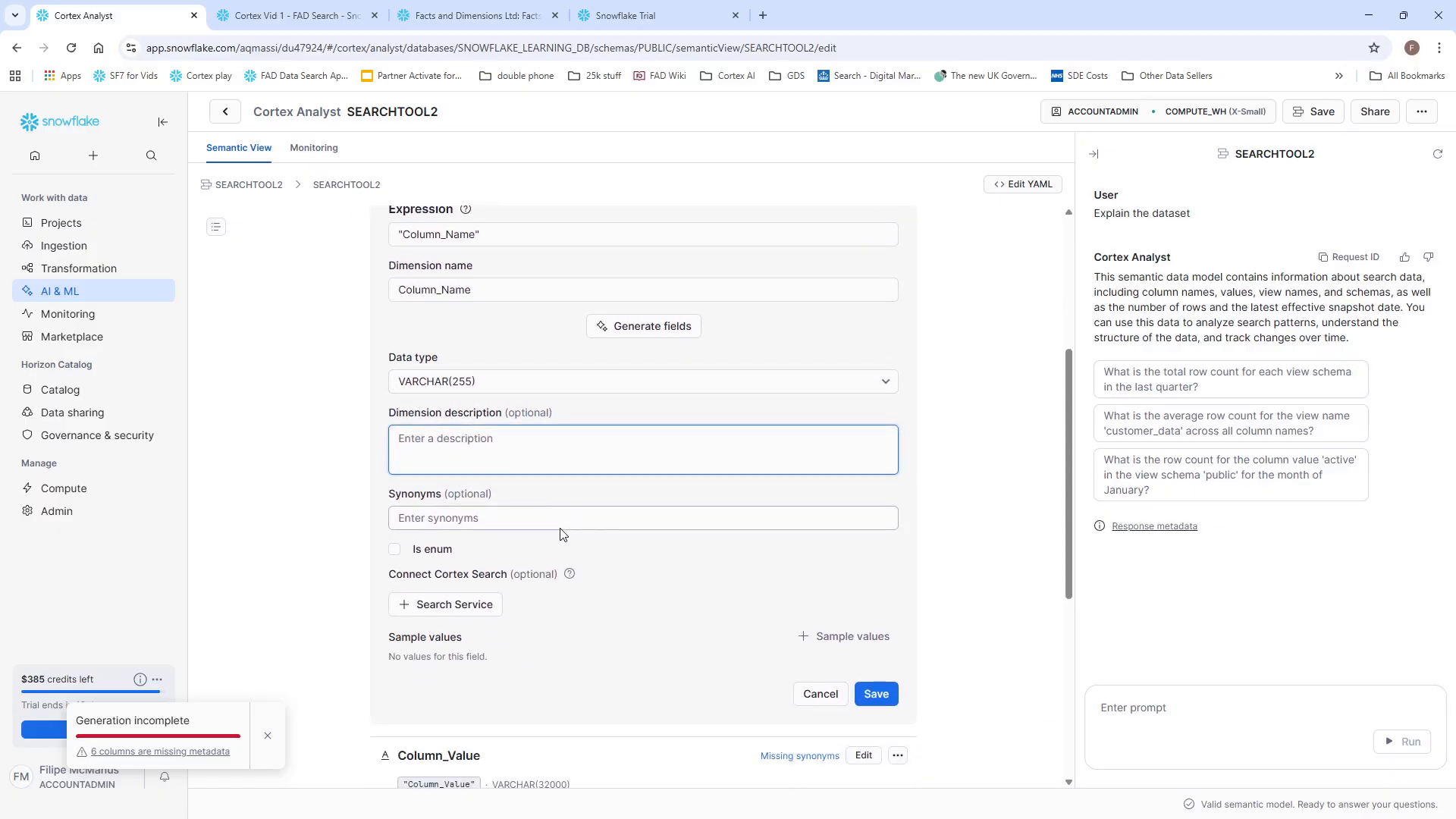
pyautogui.write('C')
pyautogui.press('BackSpace')
pyautogui.write('Name of the column in the table in the')
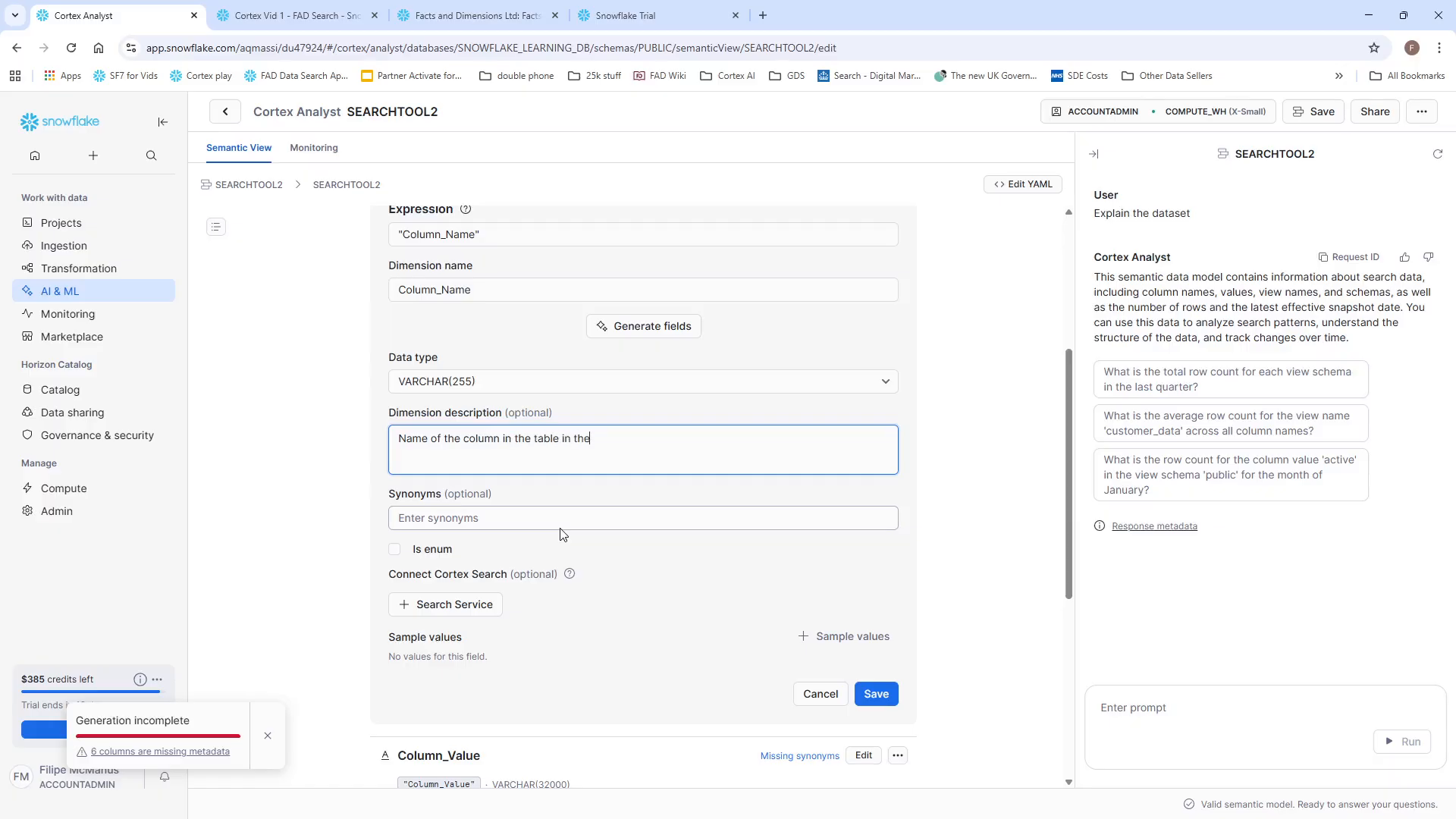
pyautogui.write(' database being searched')
# Add the synonyms "column, field" to the Column_Name dimension and save it.
pyautogui.click(556, 518)
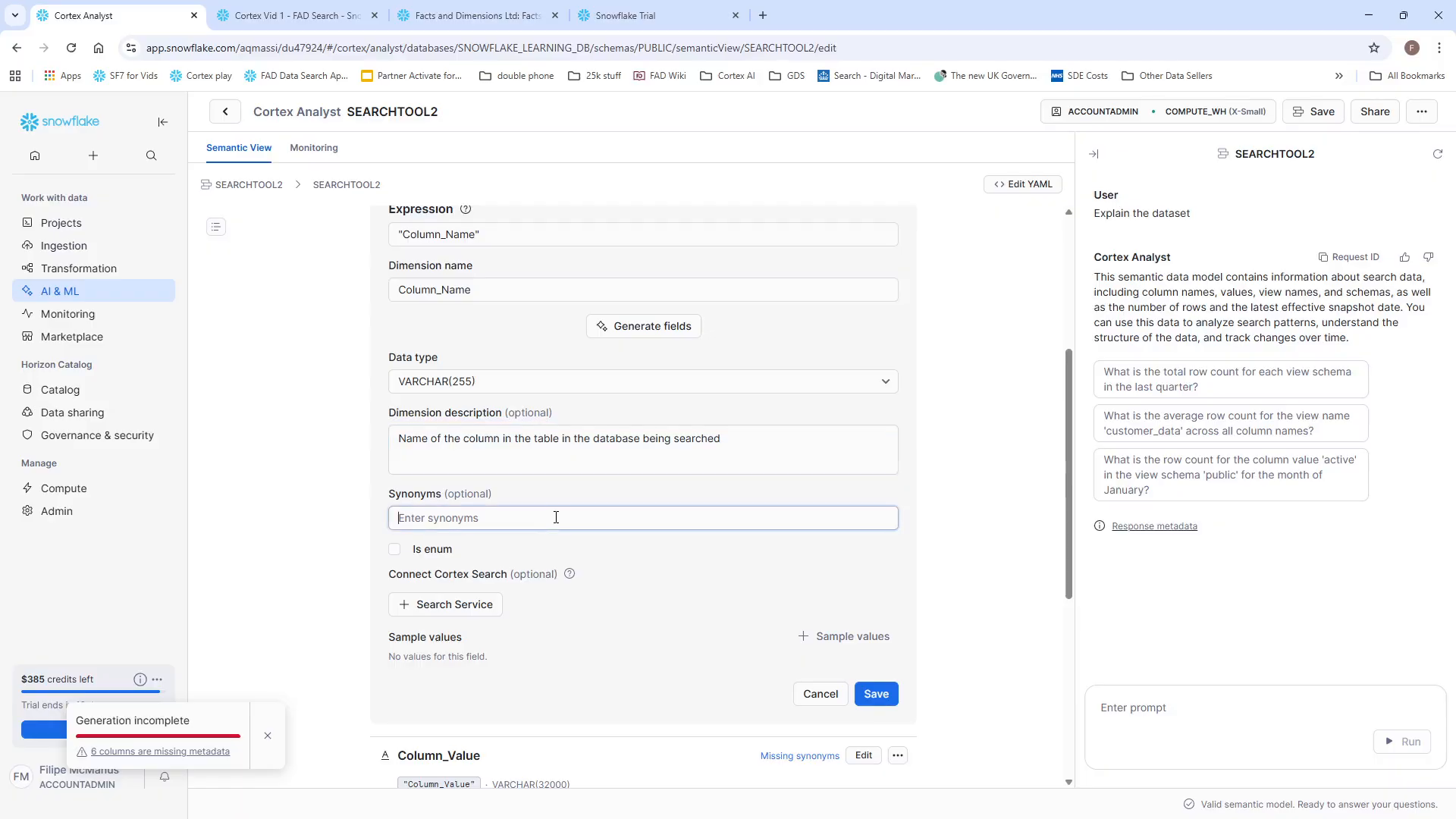
pyautogui.write('column, field')
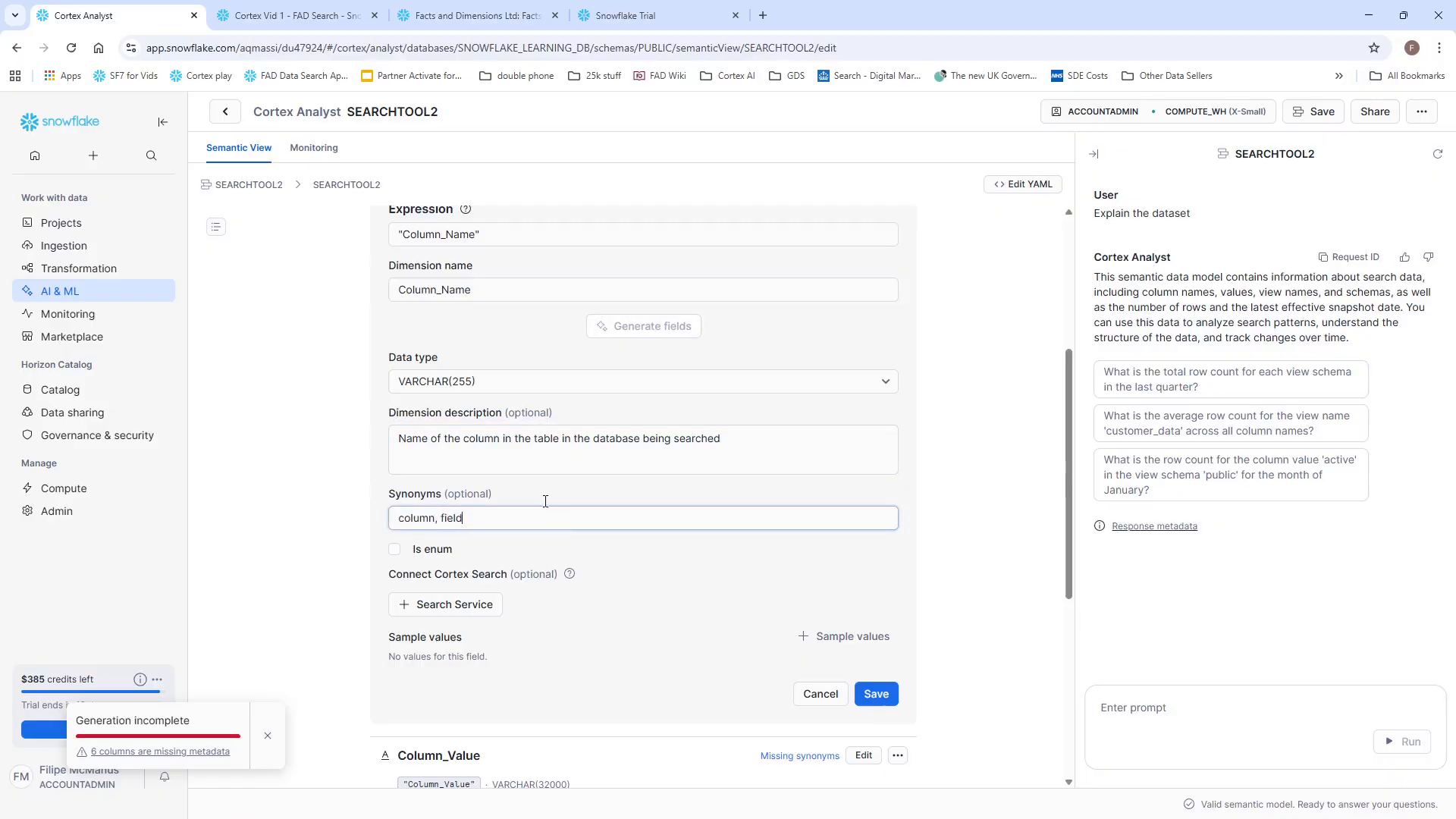
pyautogui.click(874, 693)
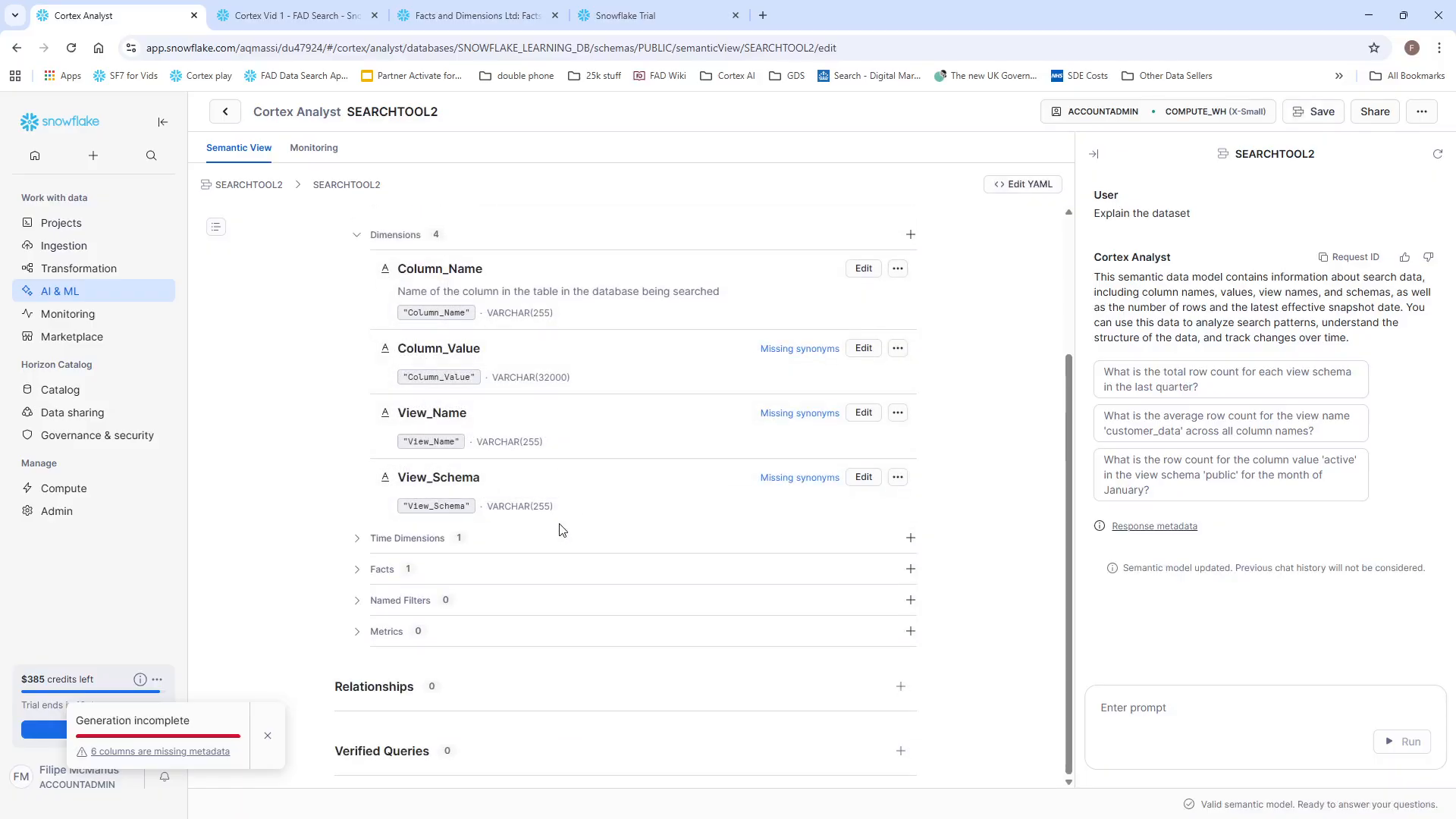
# Describe the Column_Value dimension as "Every column value in every column of every table of every schema in the whole database".
pyautogui.scroll(1, 481, 341)
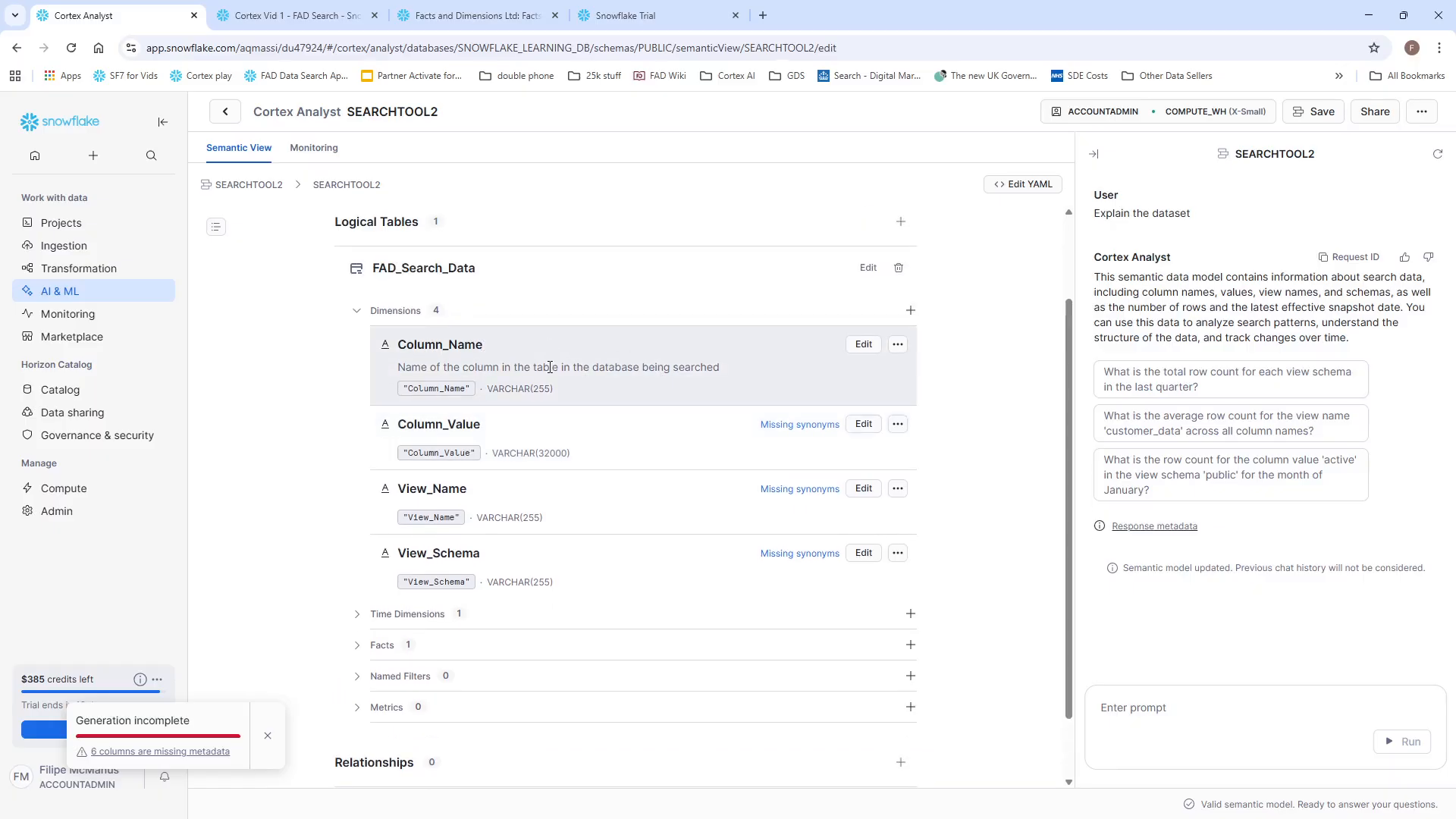
pyautogui.click(867, 429)
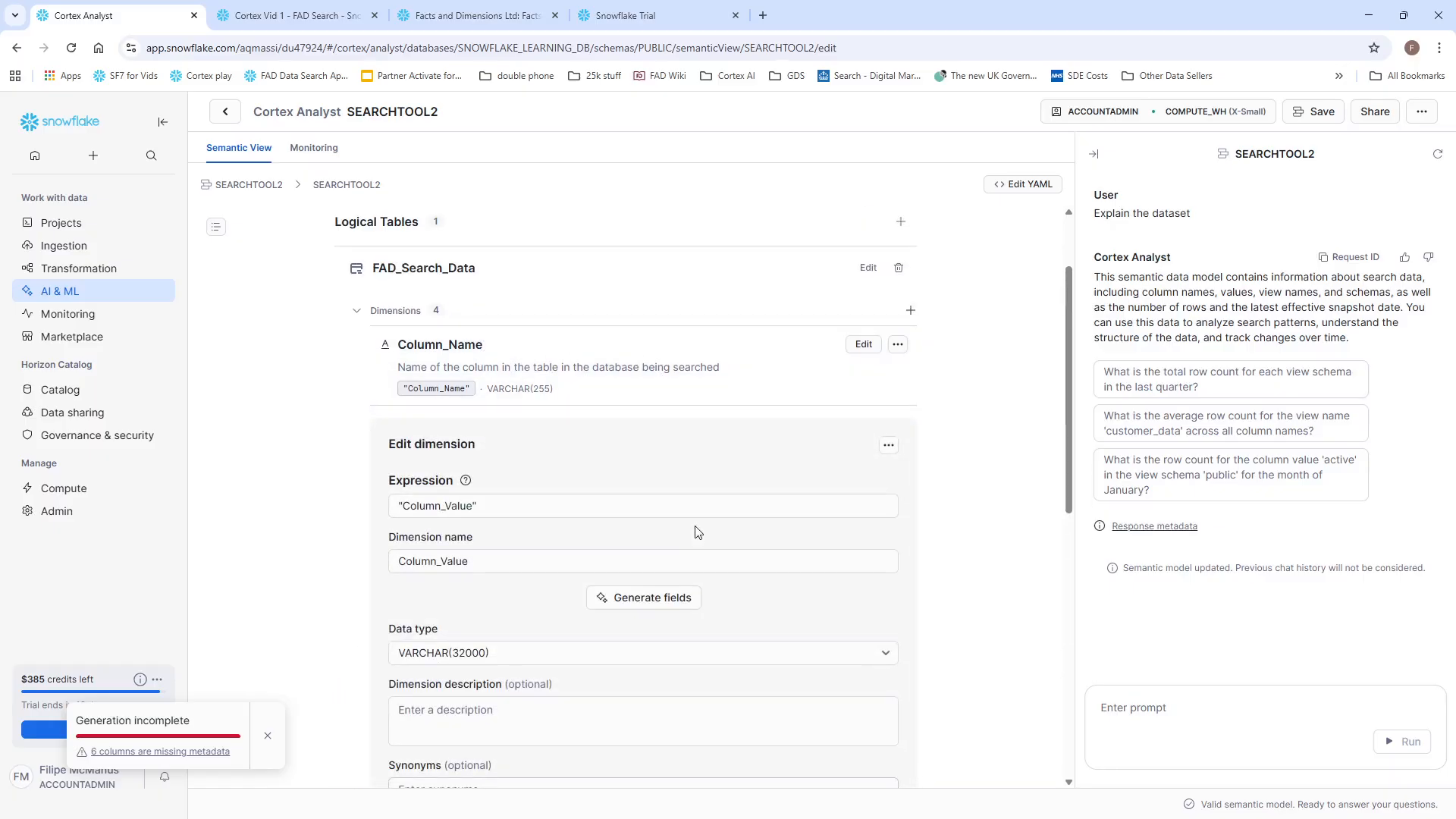
pyautogui.click(580, 713)
pyautogui.scroll(-2, 617, 724)
pyautogui.write('Every ')
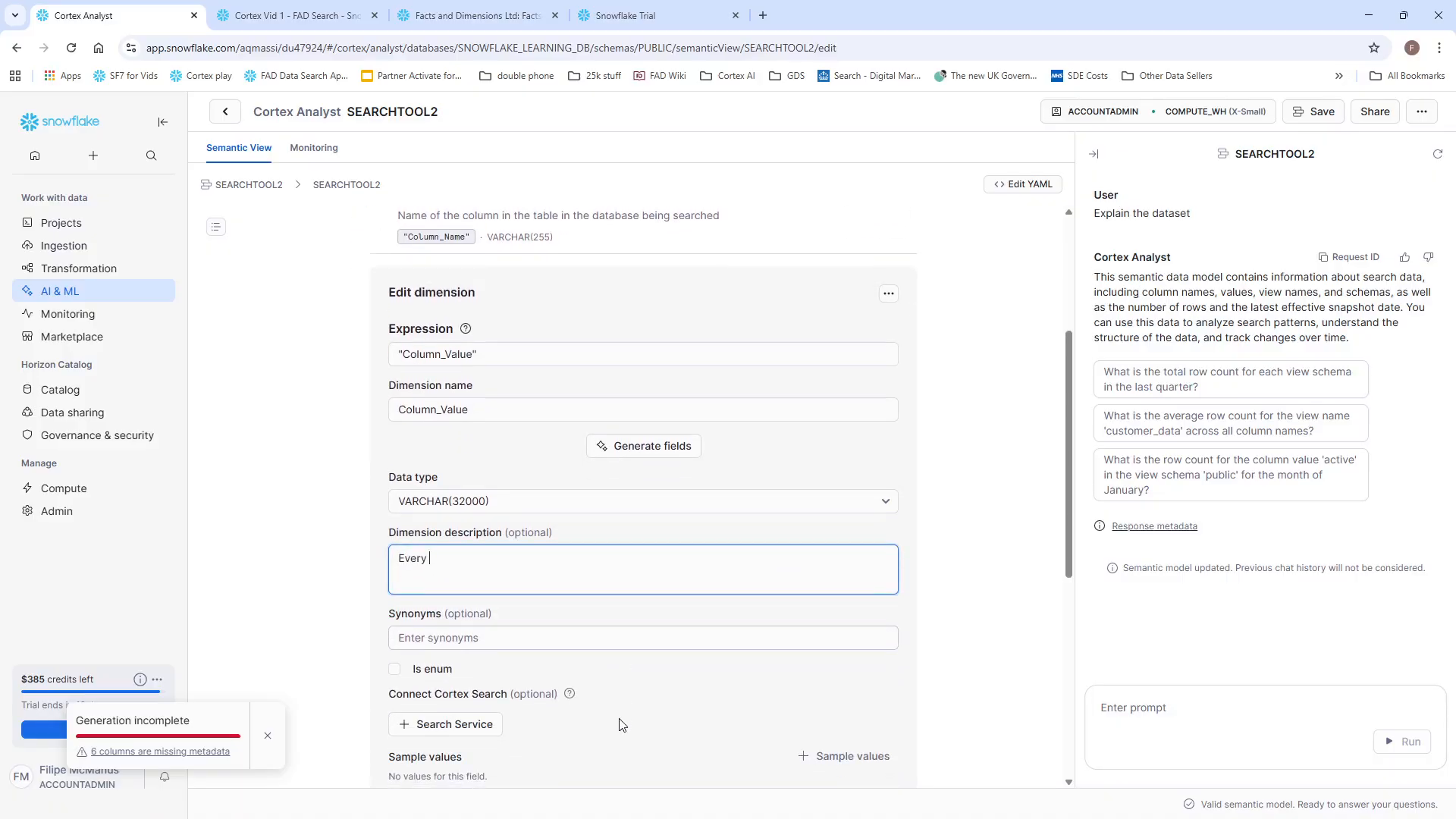
pyautogui.write('column value in every column of every table of ever')
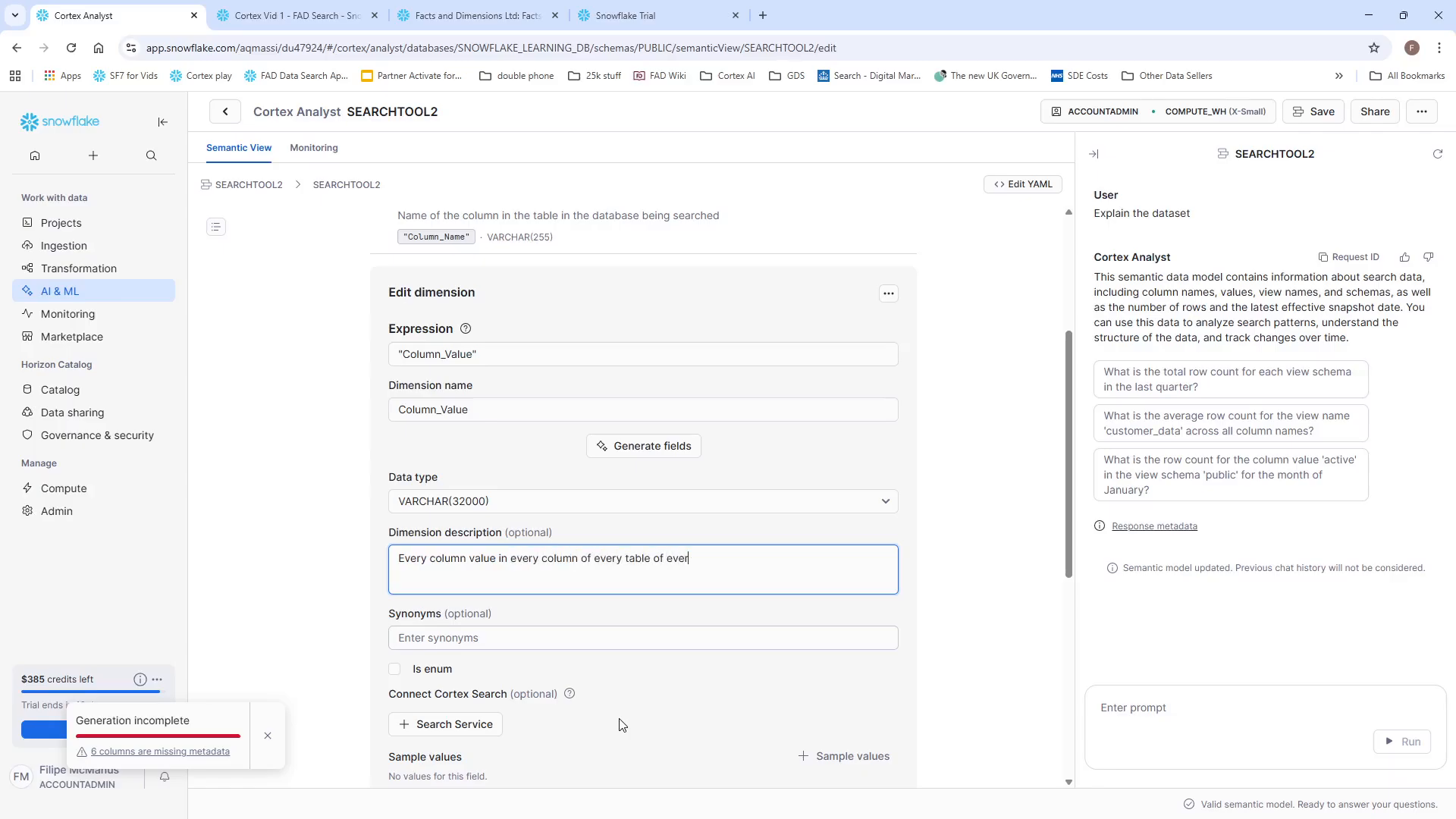
pyautogui.write('y schema in the whole database')
# Add the synonyms "Column value, metric, measure, code, value" to the Column_Value dimension and save it.
pyautogui.click(504, 638)
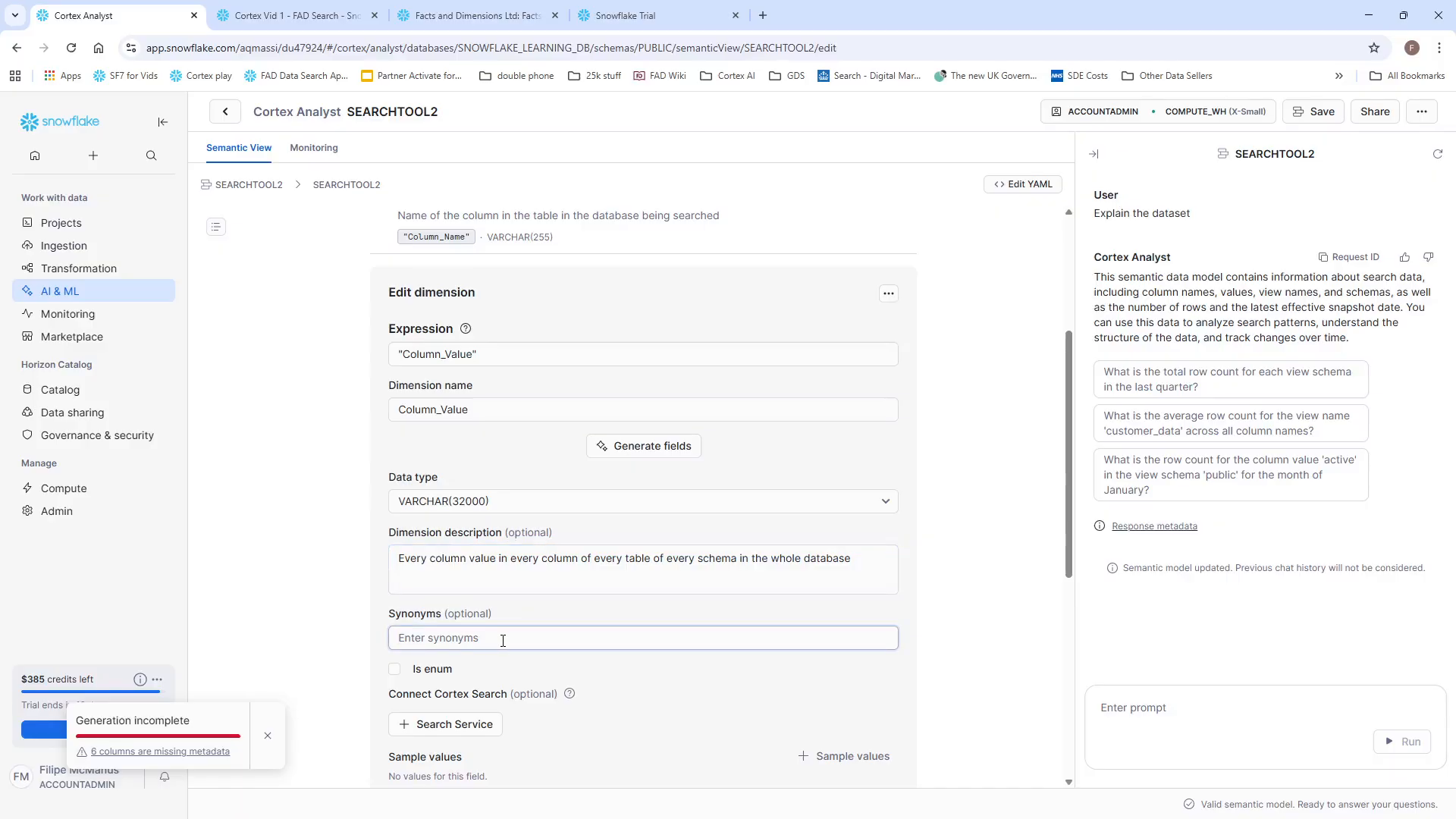
pyautogui.write('Column value, ')
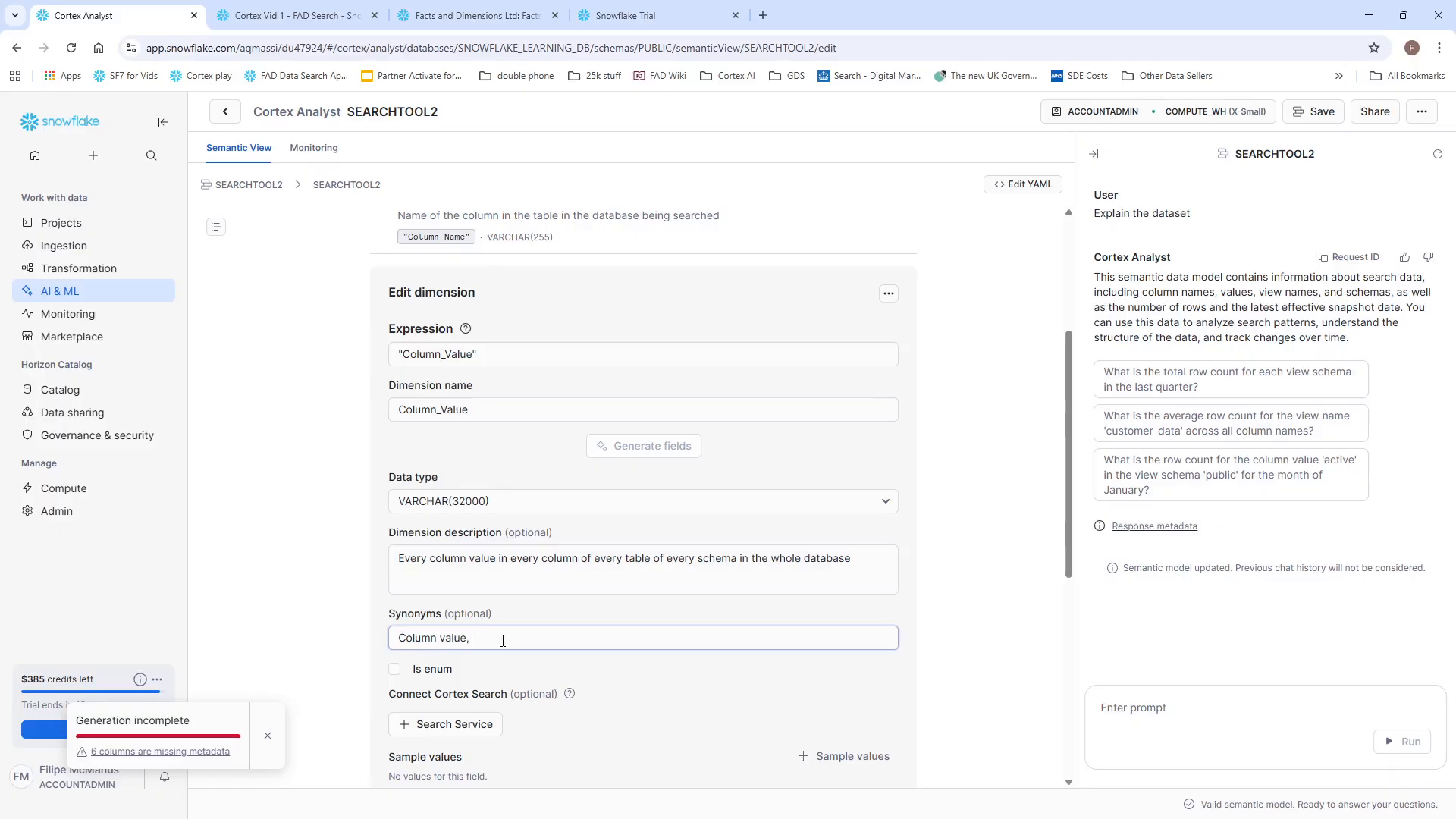
pyautogui.write('metric, measure')
pyautogui.write(', code')
pyautogui.write(', va')
pyautogui.write('alue')
pyautogui.scroll(-3, 503, 640)
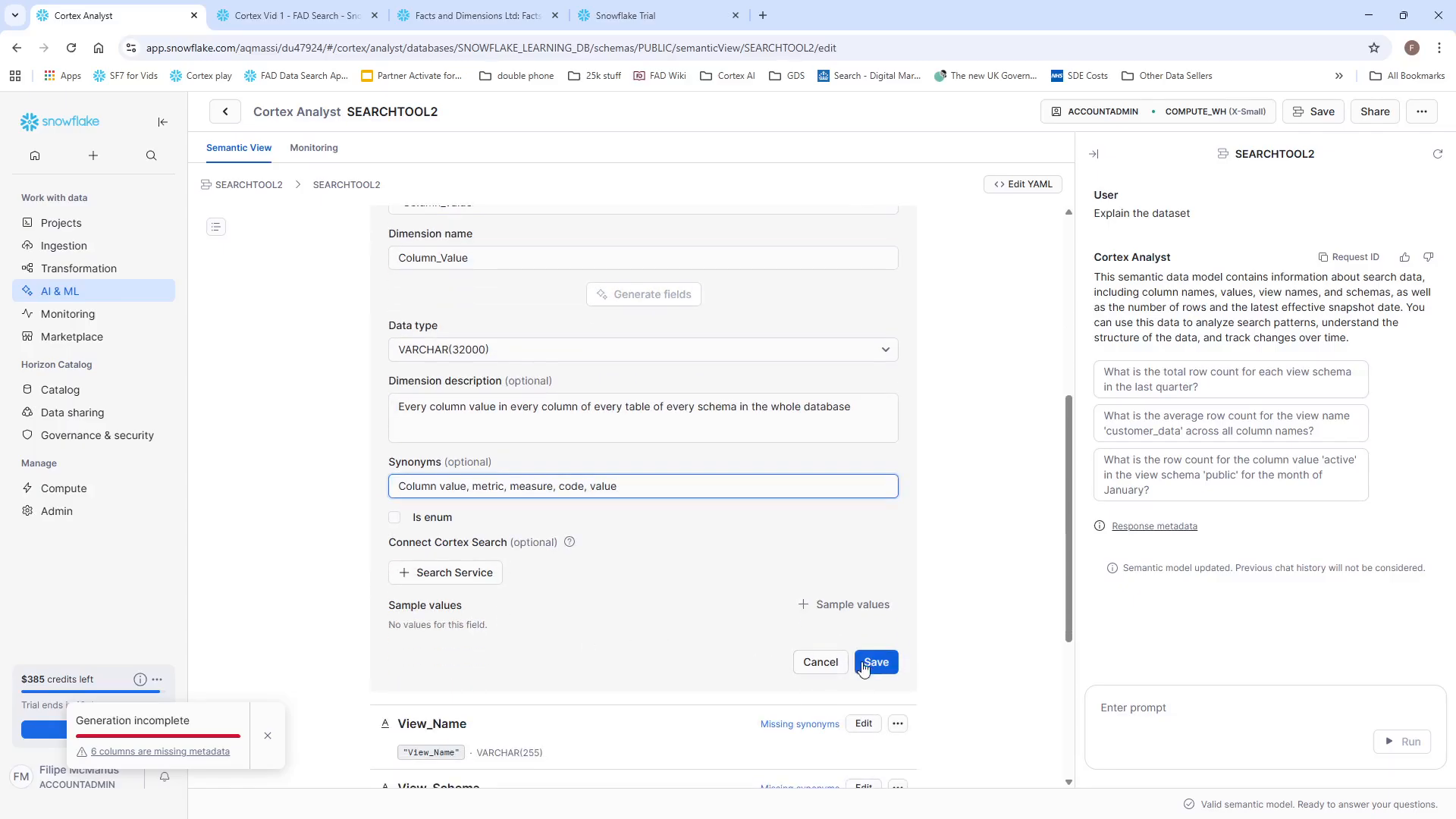
pyautogui.click(871, 660)
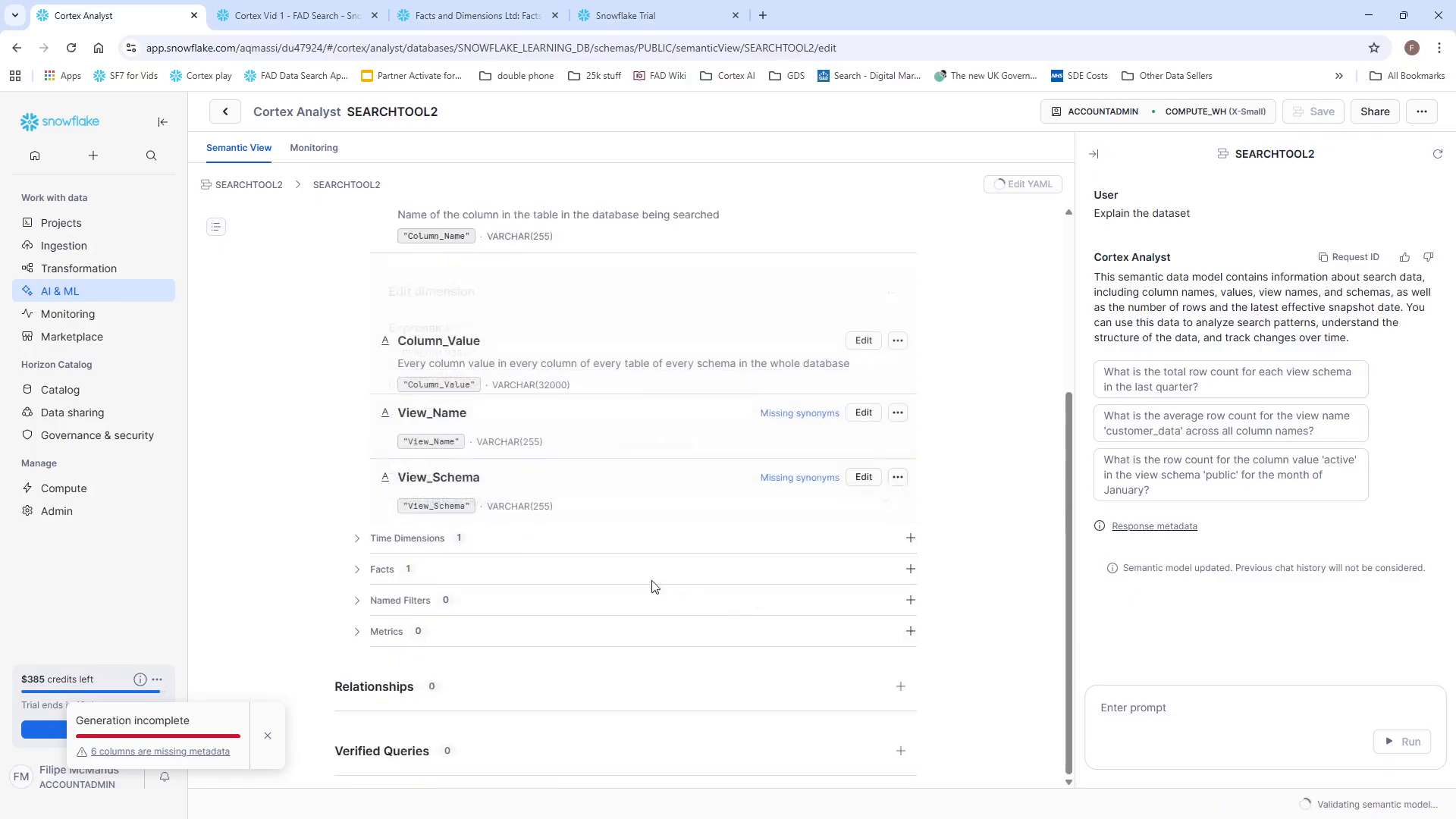
# Describe the Latest_Effective_Snapshot_Date time dimension as "Date the last time the value in Column Value appeared in the table".
pyautogui.click(357, 540)
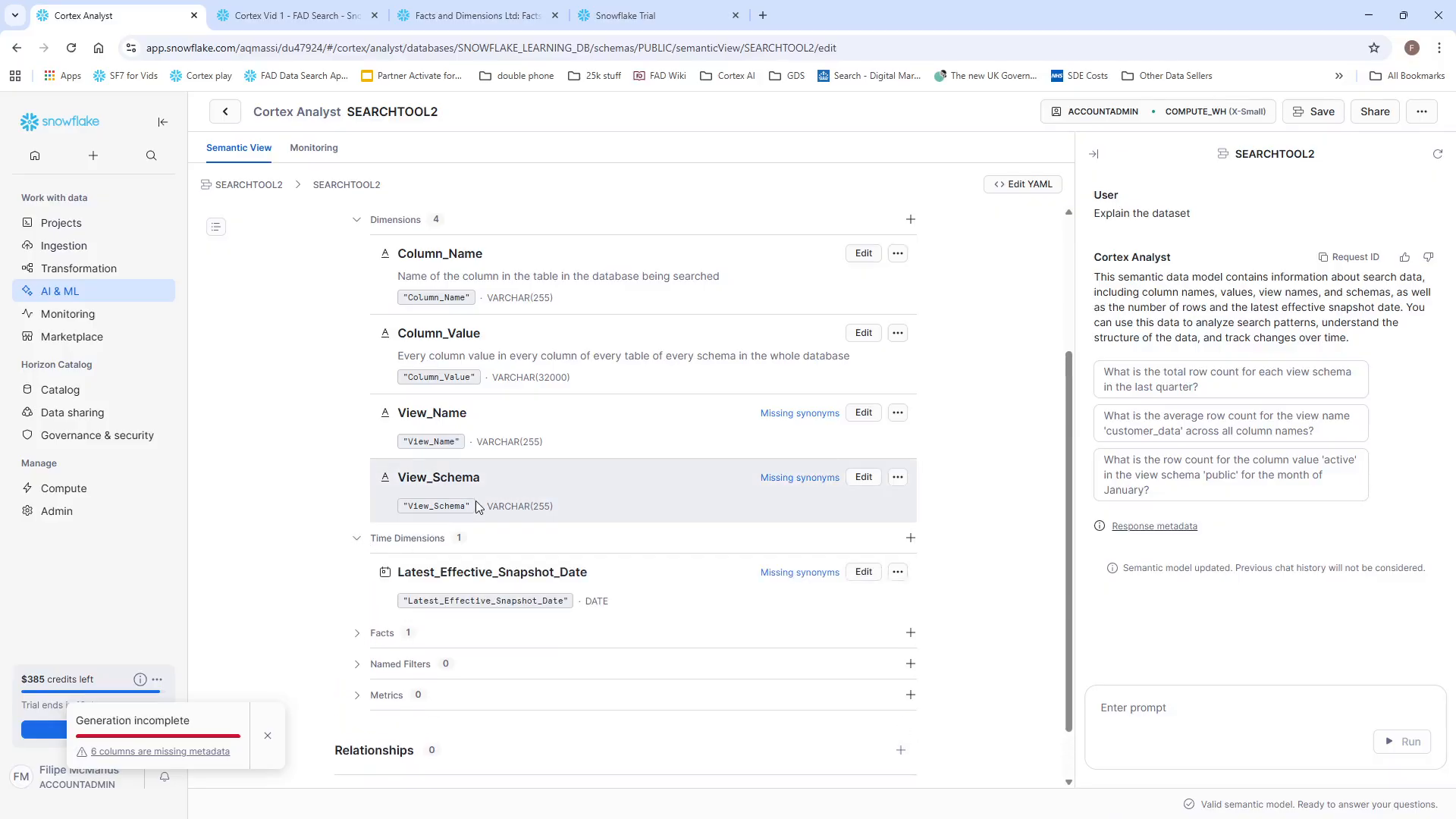
pyautogui.click(862, 573)
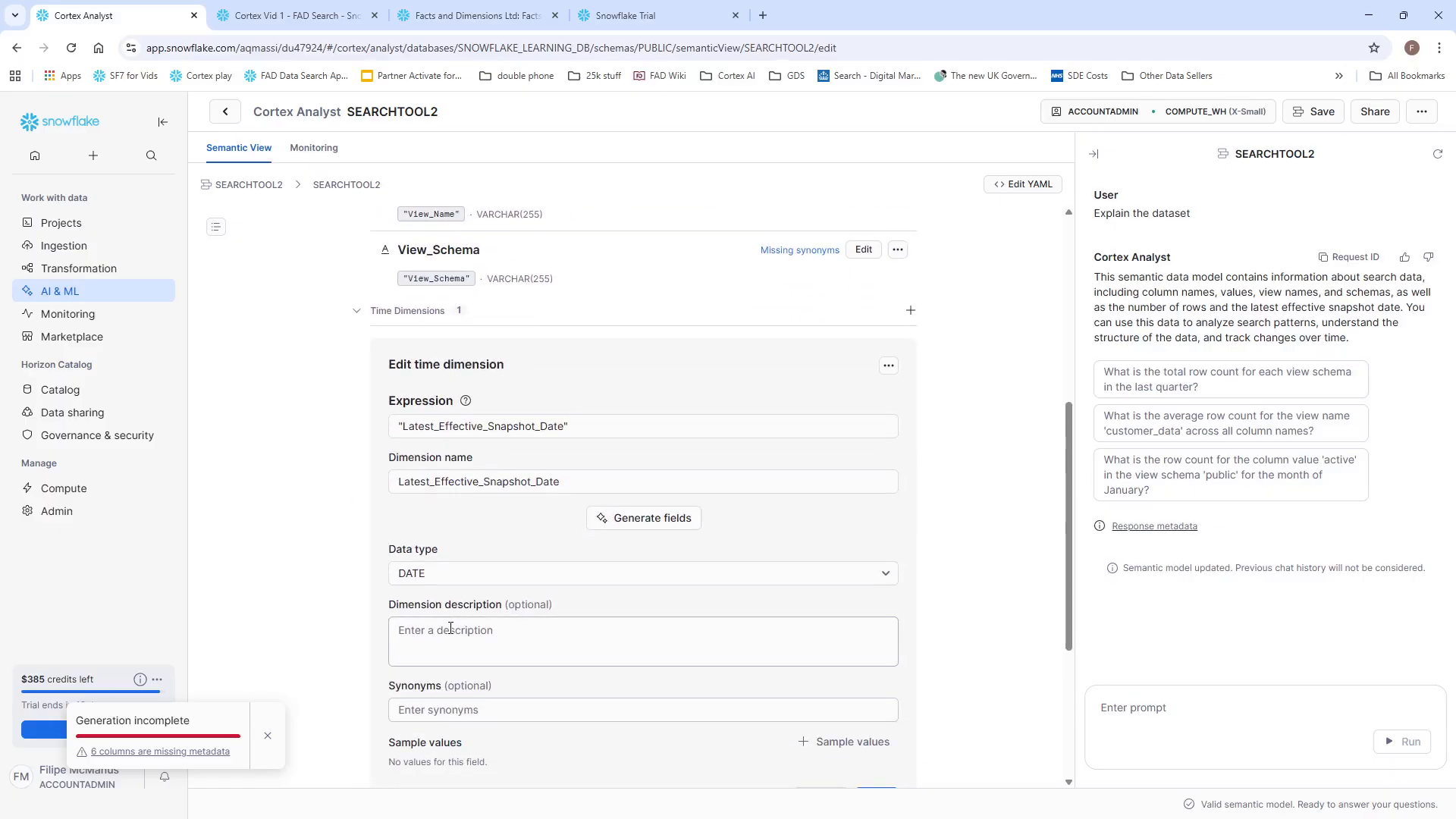
pyautogui.click(450, 628)
pyautogui.write('Date')
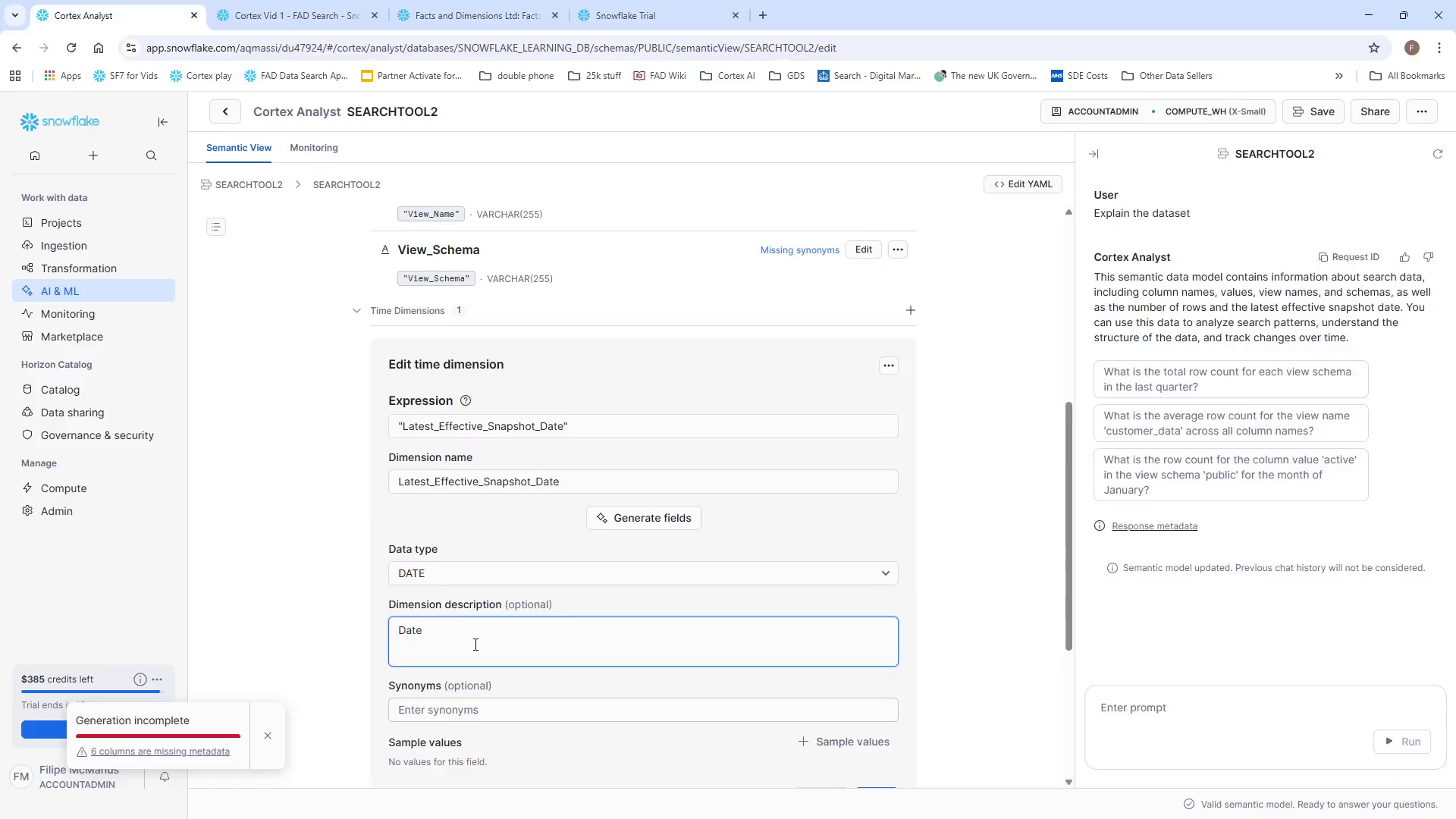
pyautogui.write(' the a')
pyautogui.write('ast time thae value in Column Value appeard')
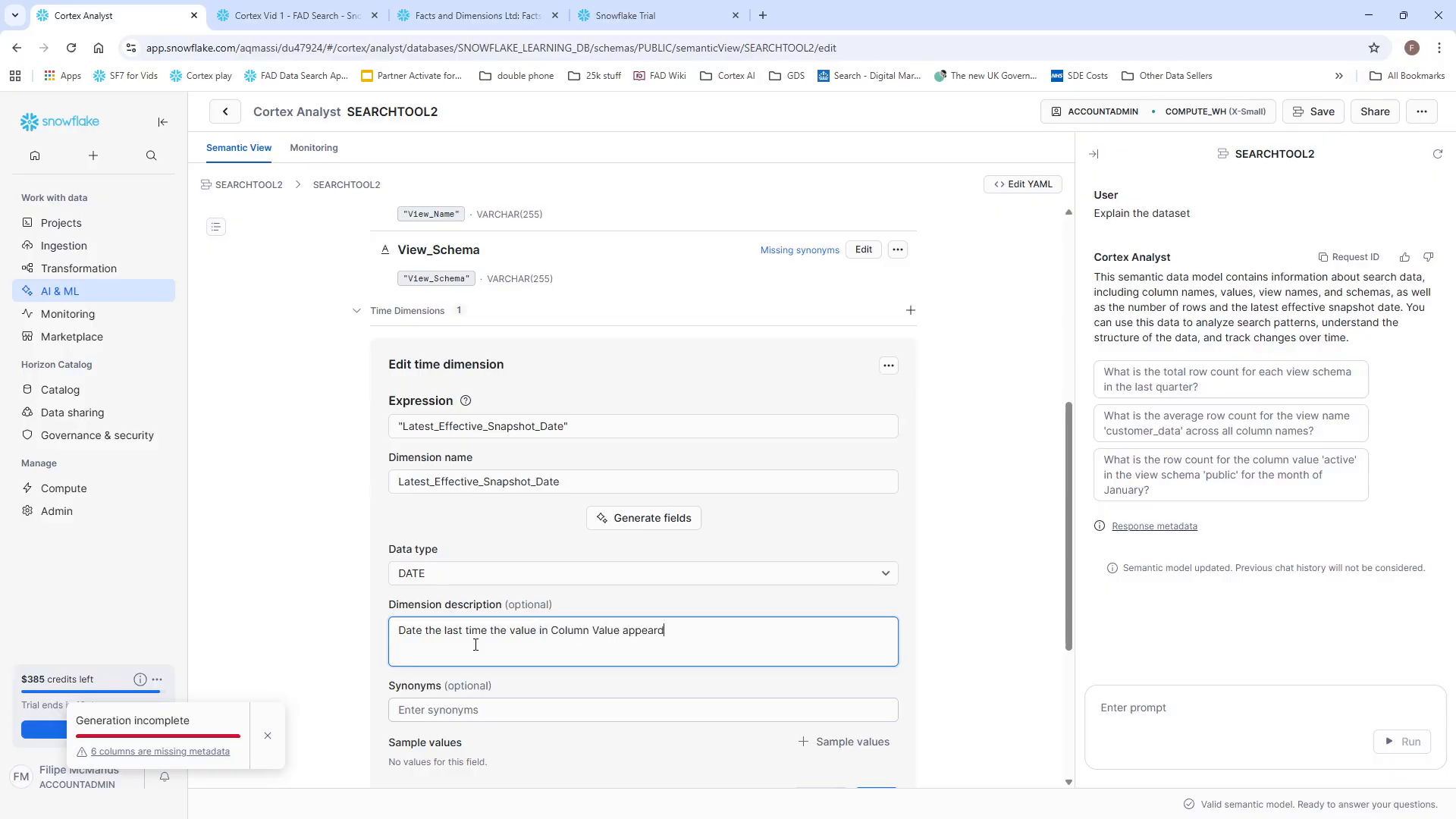
pyautogui.press('BackSpace')
pyautogui.write('ed in the da')
pyautogui.press('BackSpace')
pyautogui.write('table')
# Add the synonyms "date, latest date, latest, most recent" to the Latest_Effective_Snapshot_Date time dimension and save it.
pyautogui.click(473, 707)
pyautogui.write('date, la')
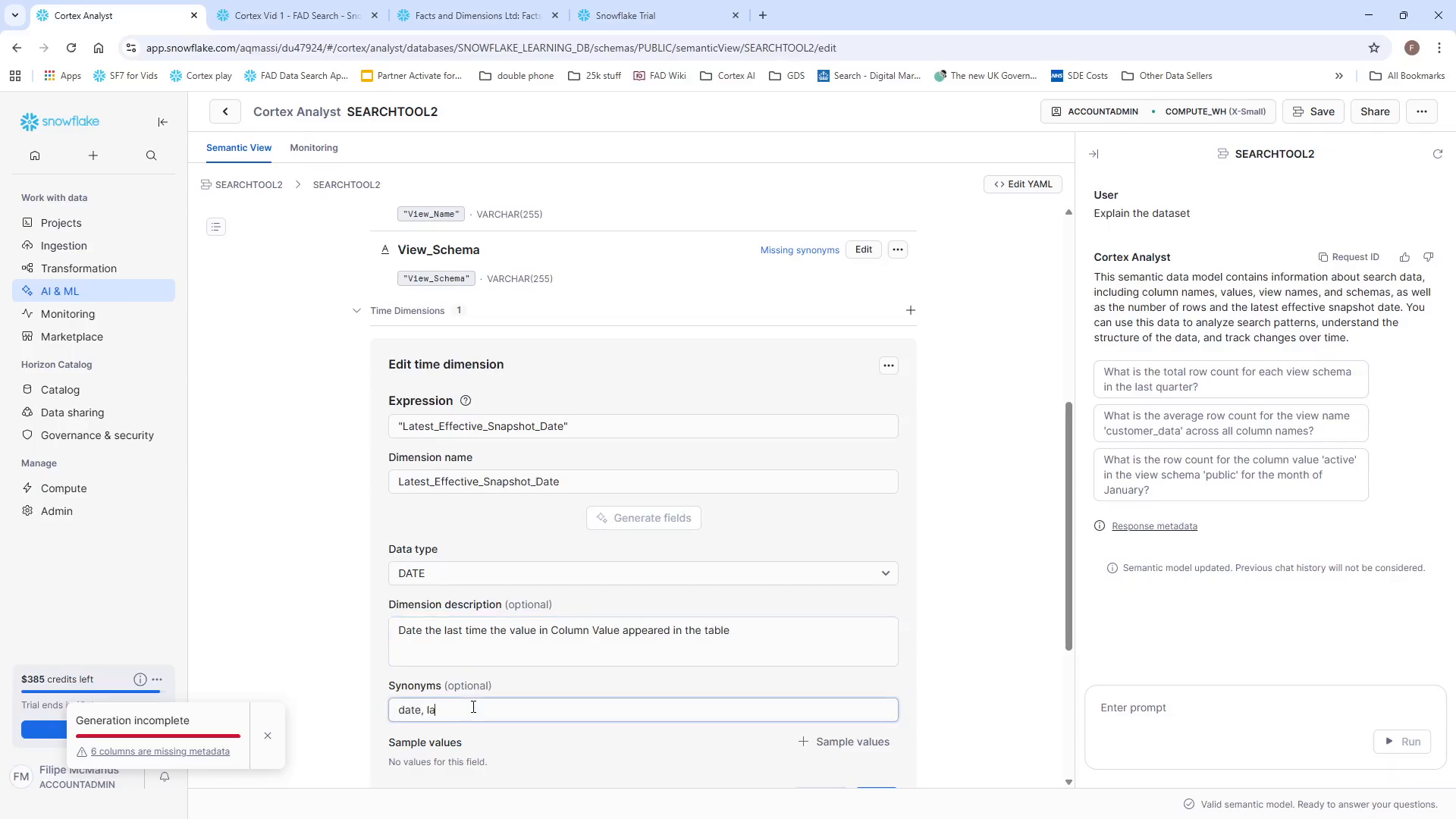
pyautogui.write('test date, latest, most recent')
pyautogui.scroll(-3, 823, 627)
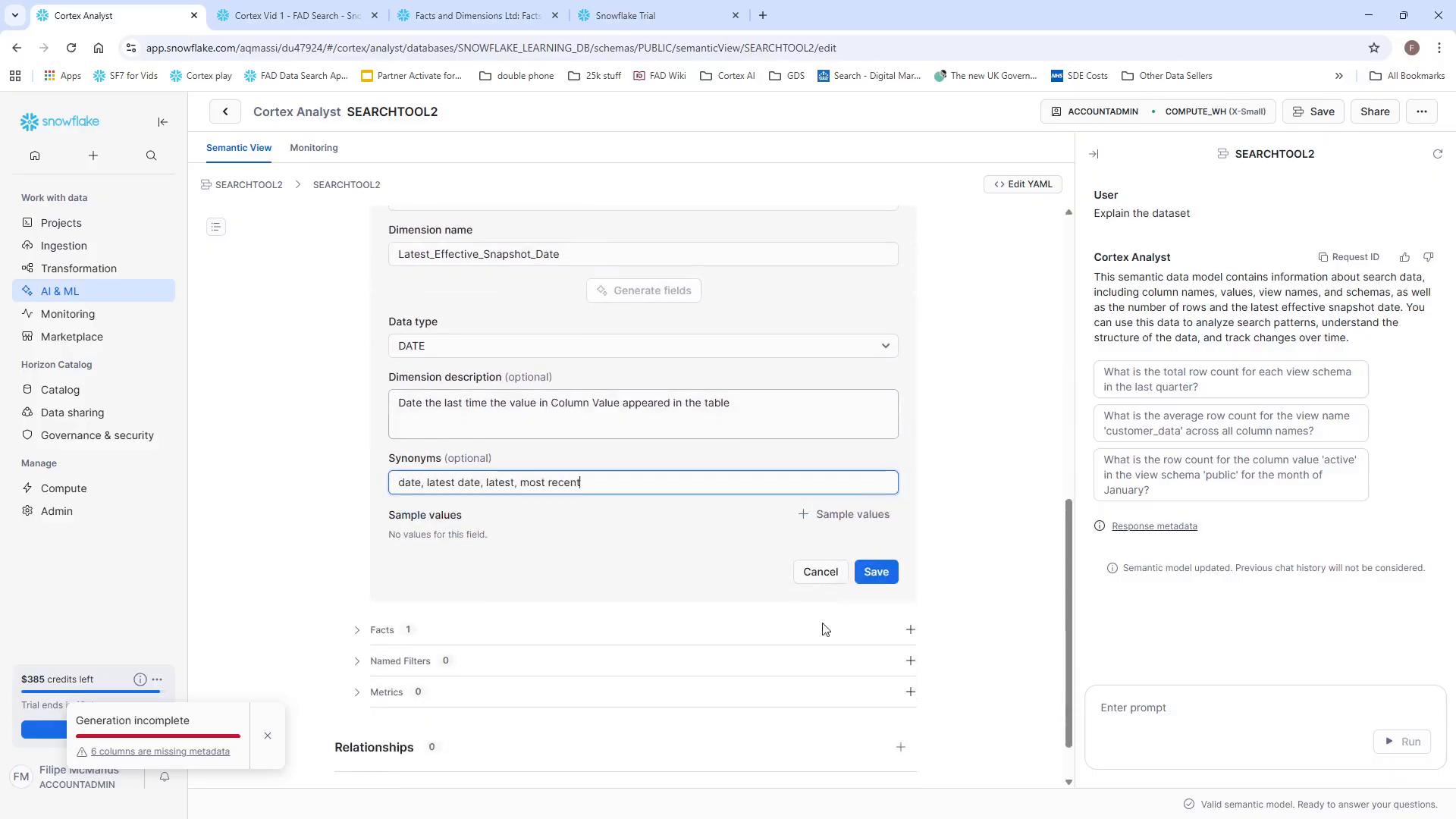
pyautogui.click(874, 572)
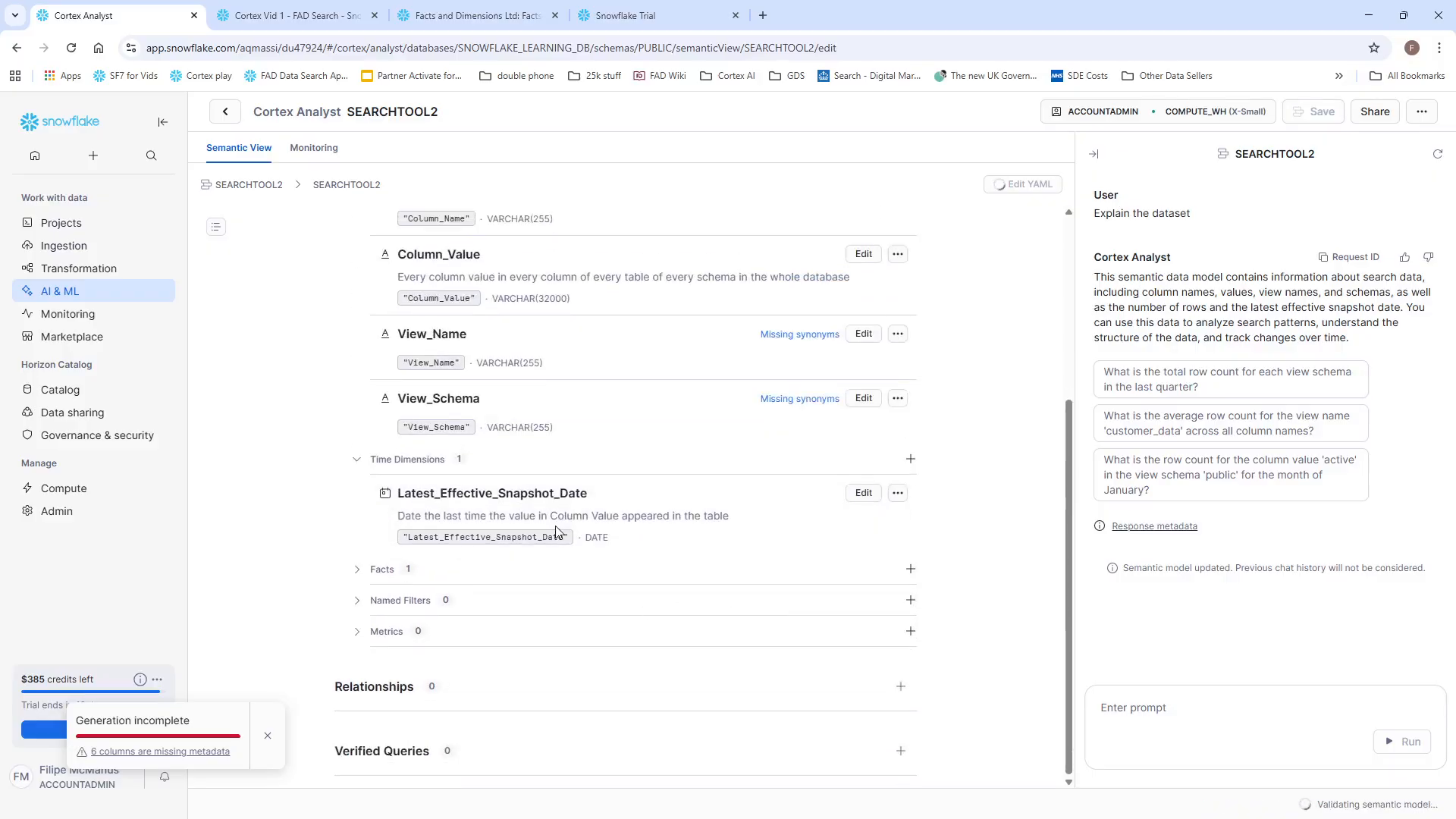
# Describe the Row_Count fact as "No of times the value in Column Value has appeared in the table".
pyautogui.click(367, 570)
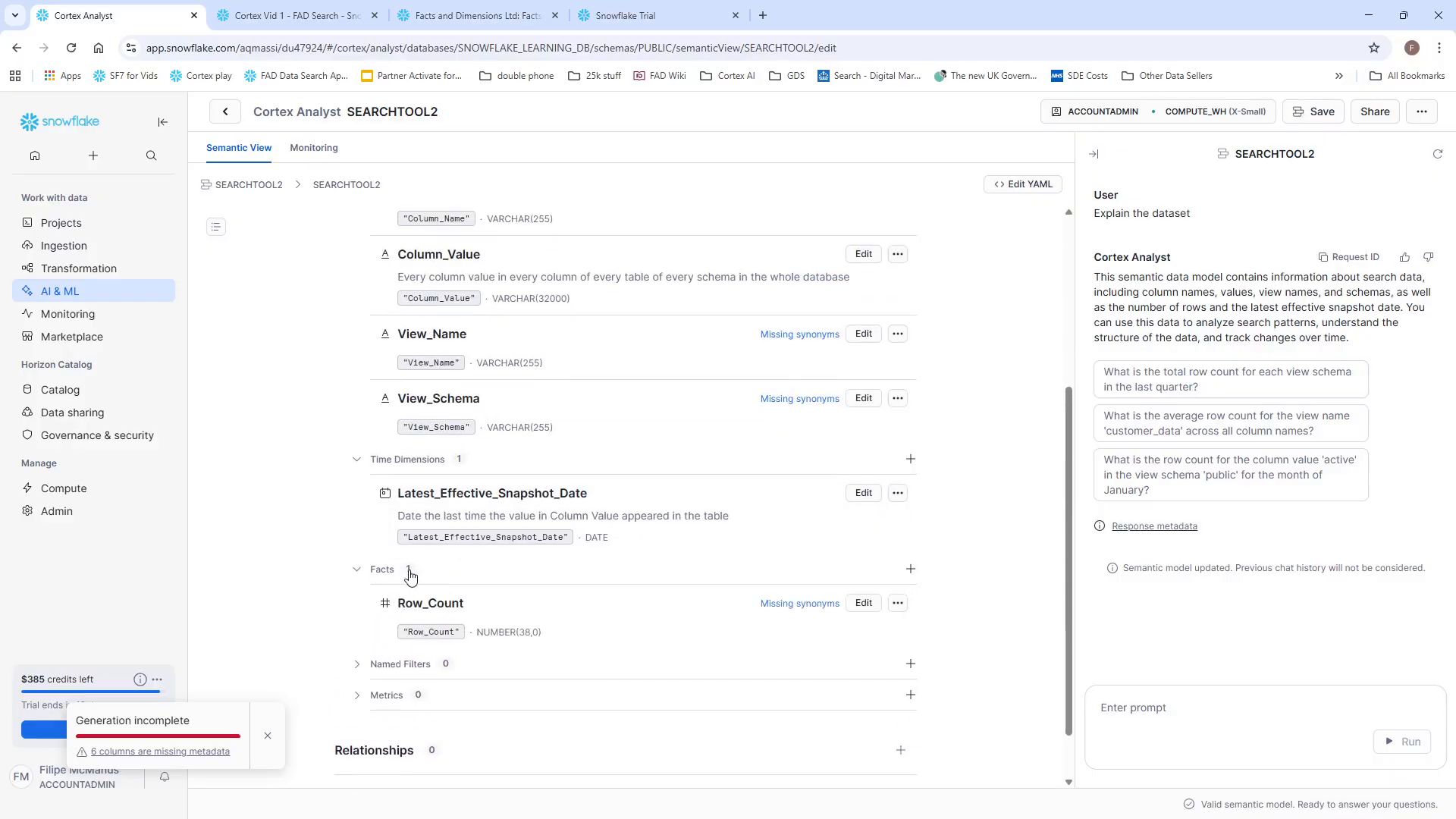
pyautogui.click(857, 610)
pyautogui.scroll(-3, 721, 614)
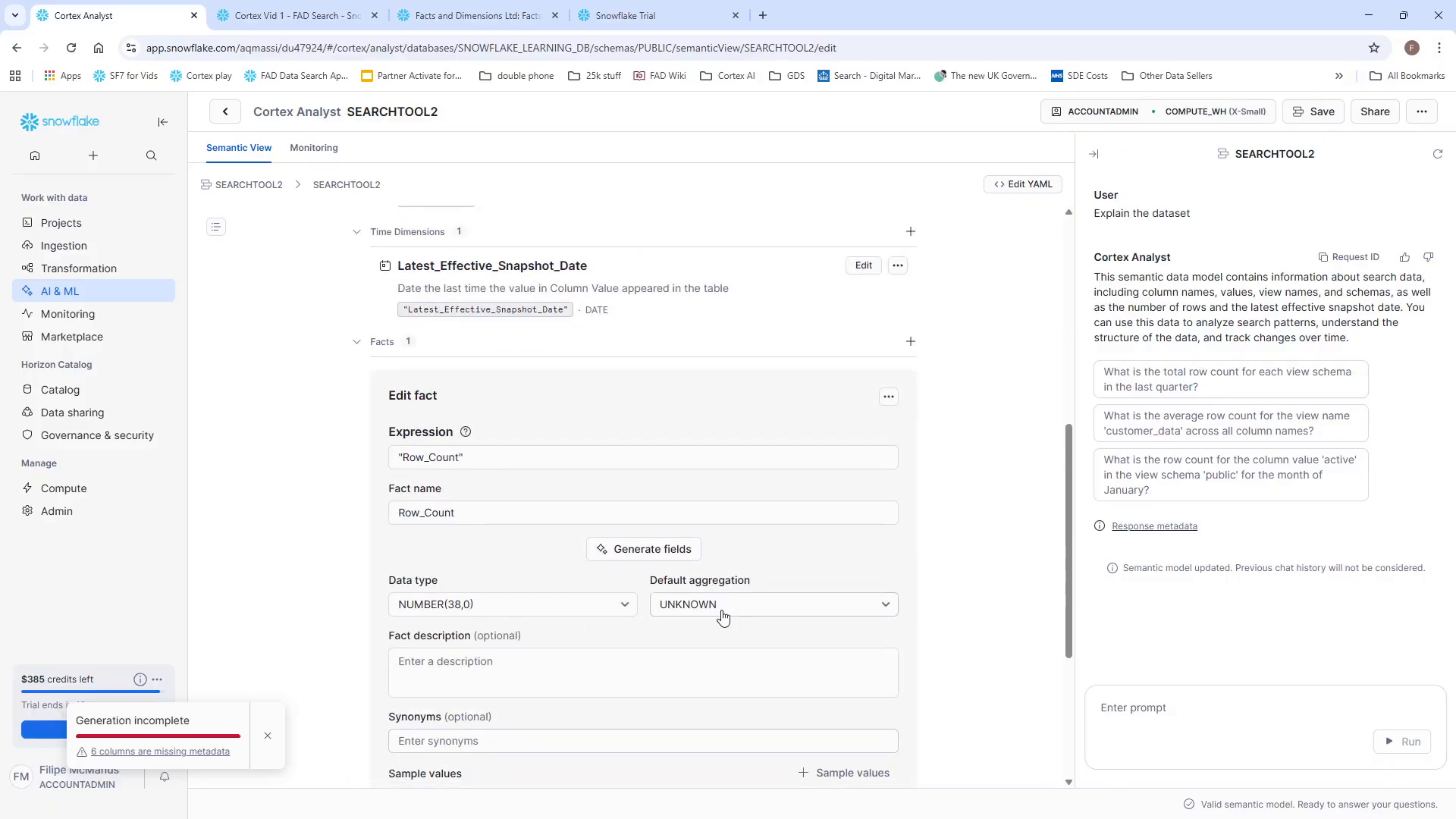
pyautogui.click(494, 690)
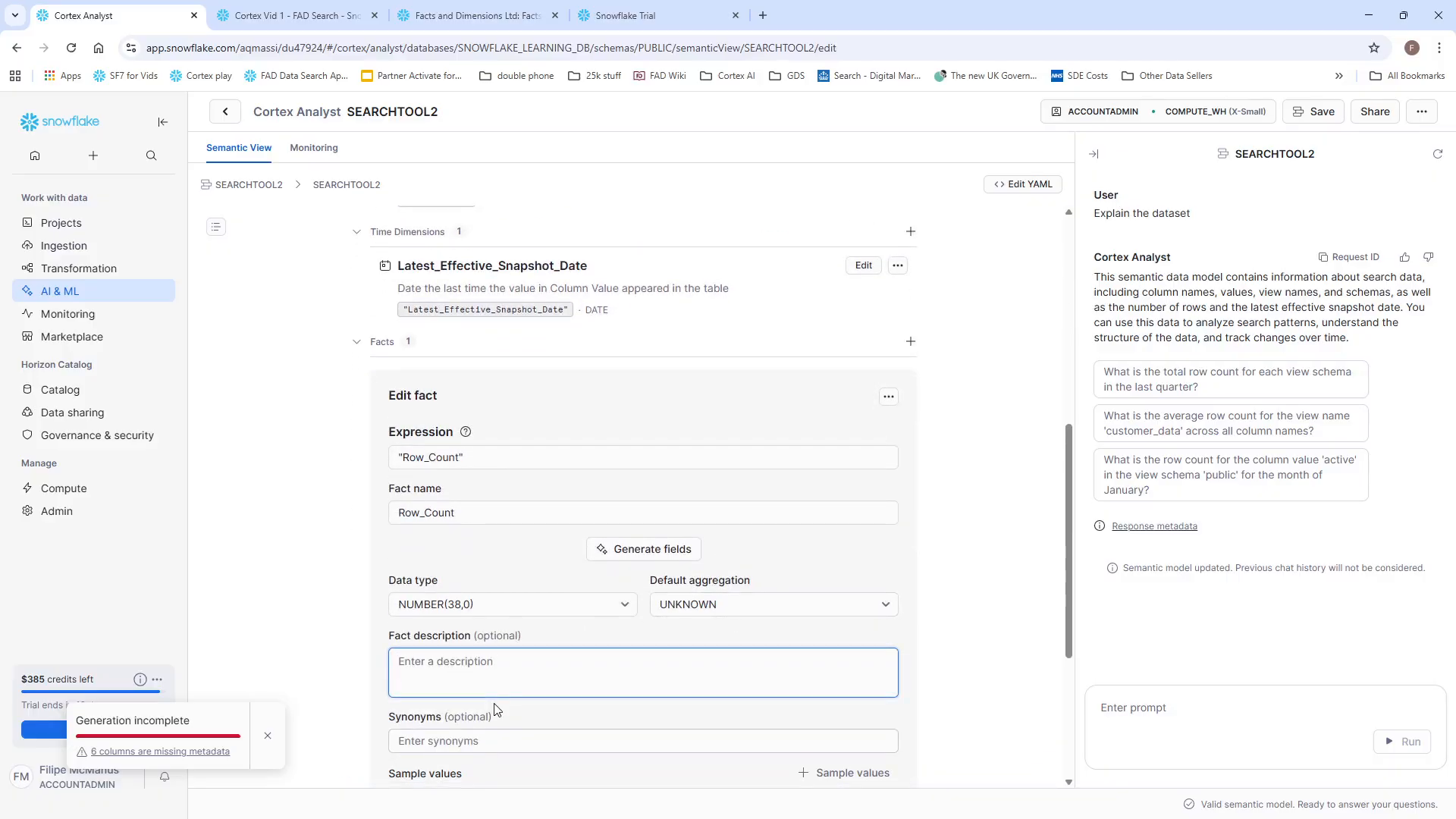
pyautogui.write('No of times the value in Col')
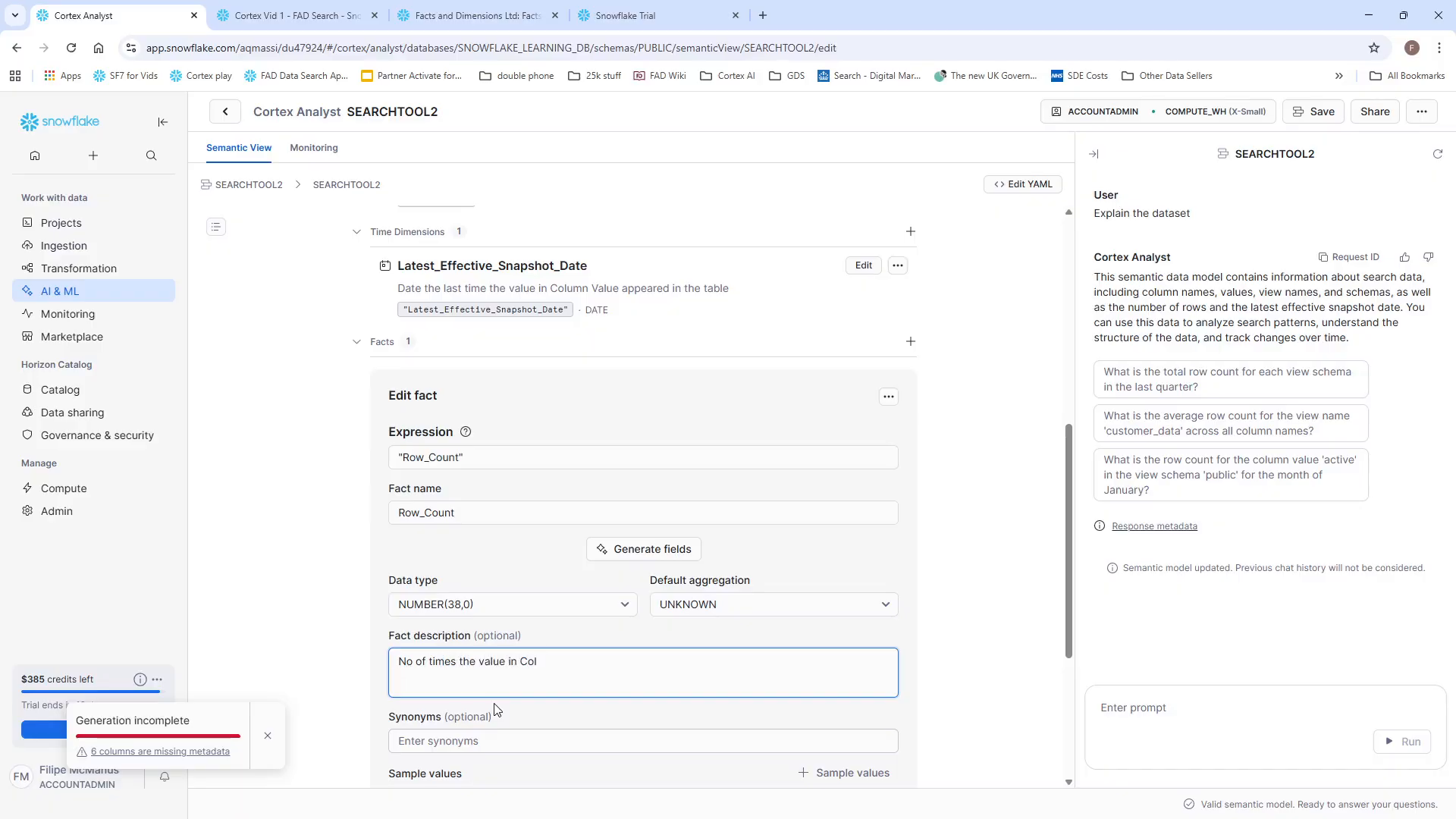
pyautogui.write('umn Value has appeared in the table')
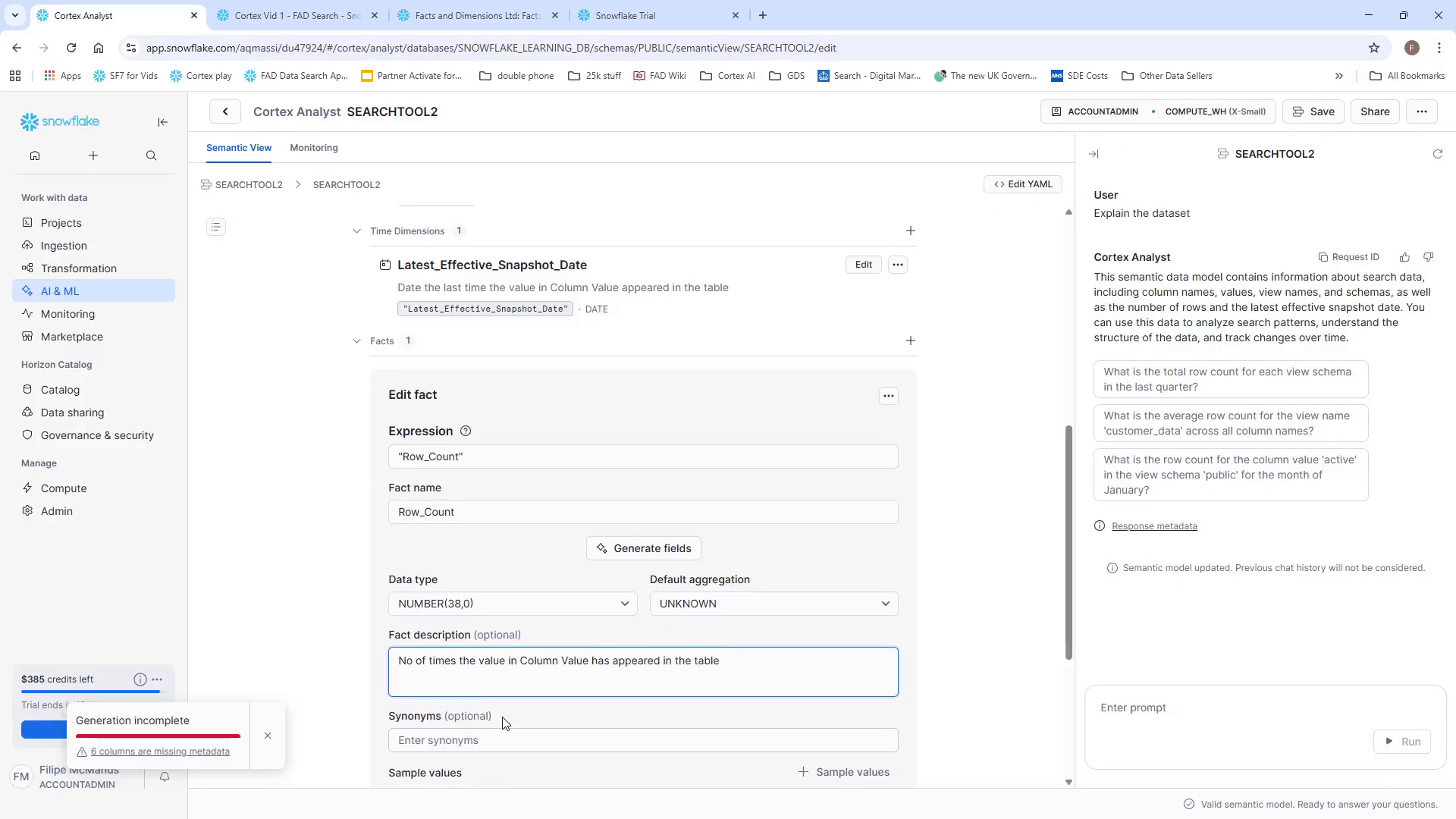
# Add the synonyms "frequency, count, no of rows, no of times" to the Row_Count fact and save it.
pyautogui.scroll(-2, 514, 608)
pyautogui.click(514, 599)
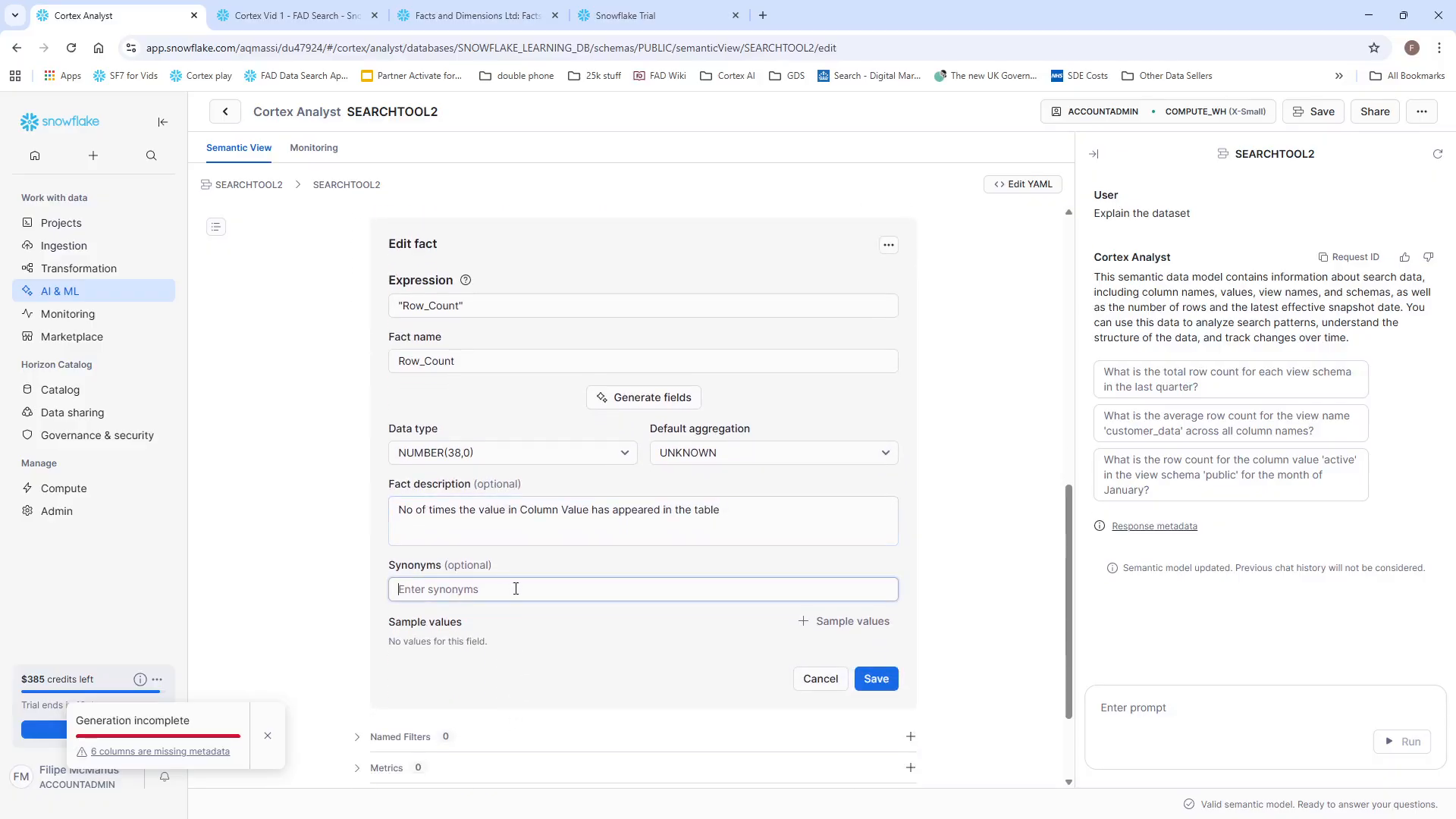
pyautogui.write('freq')
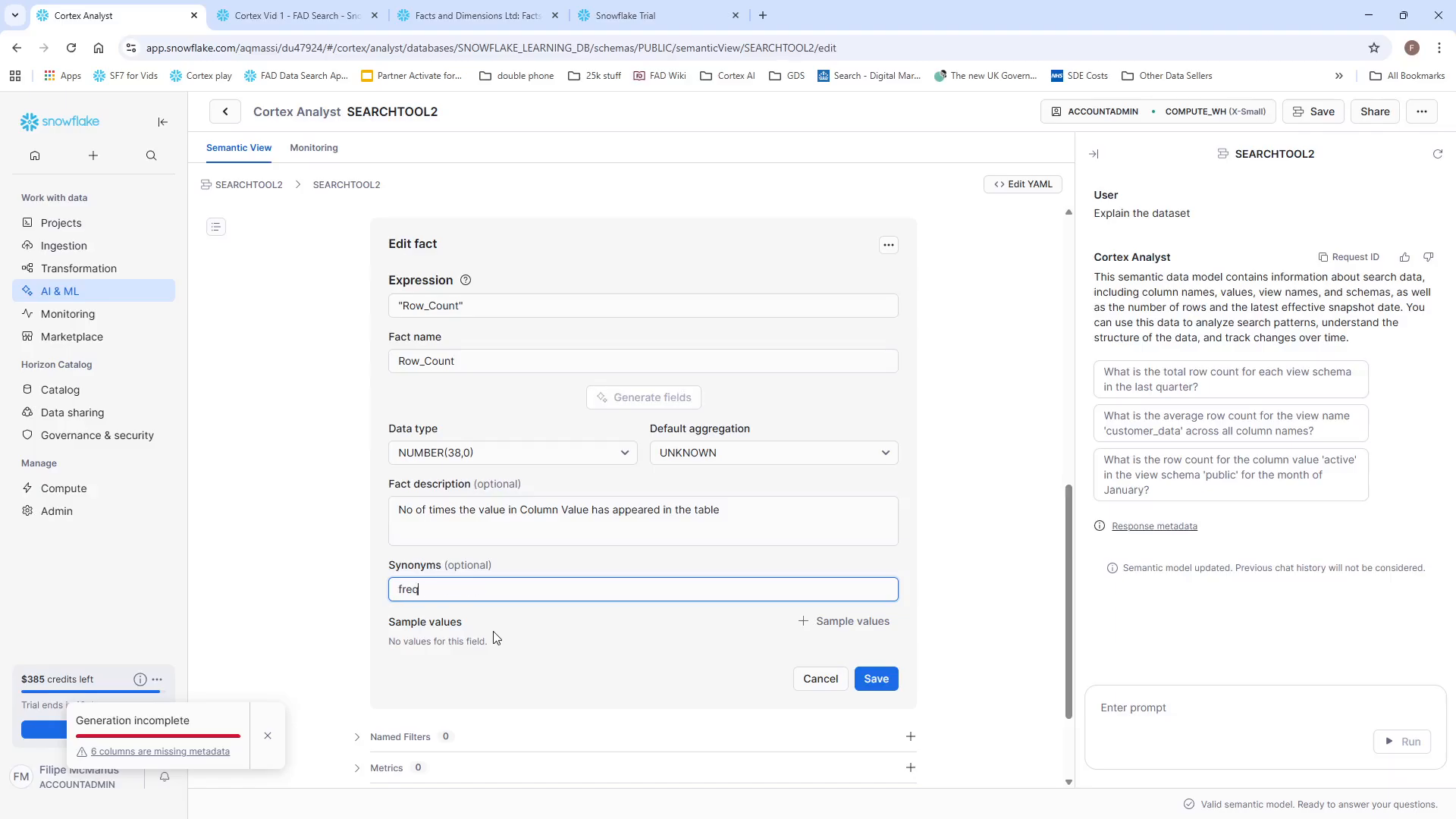
pyautogui.write('uency, count, no of rows, no of times')
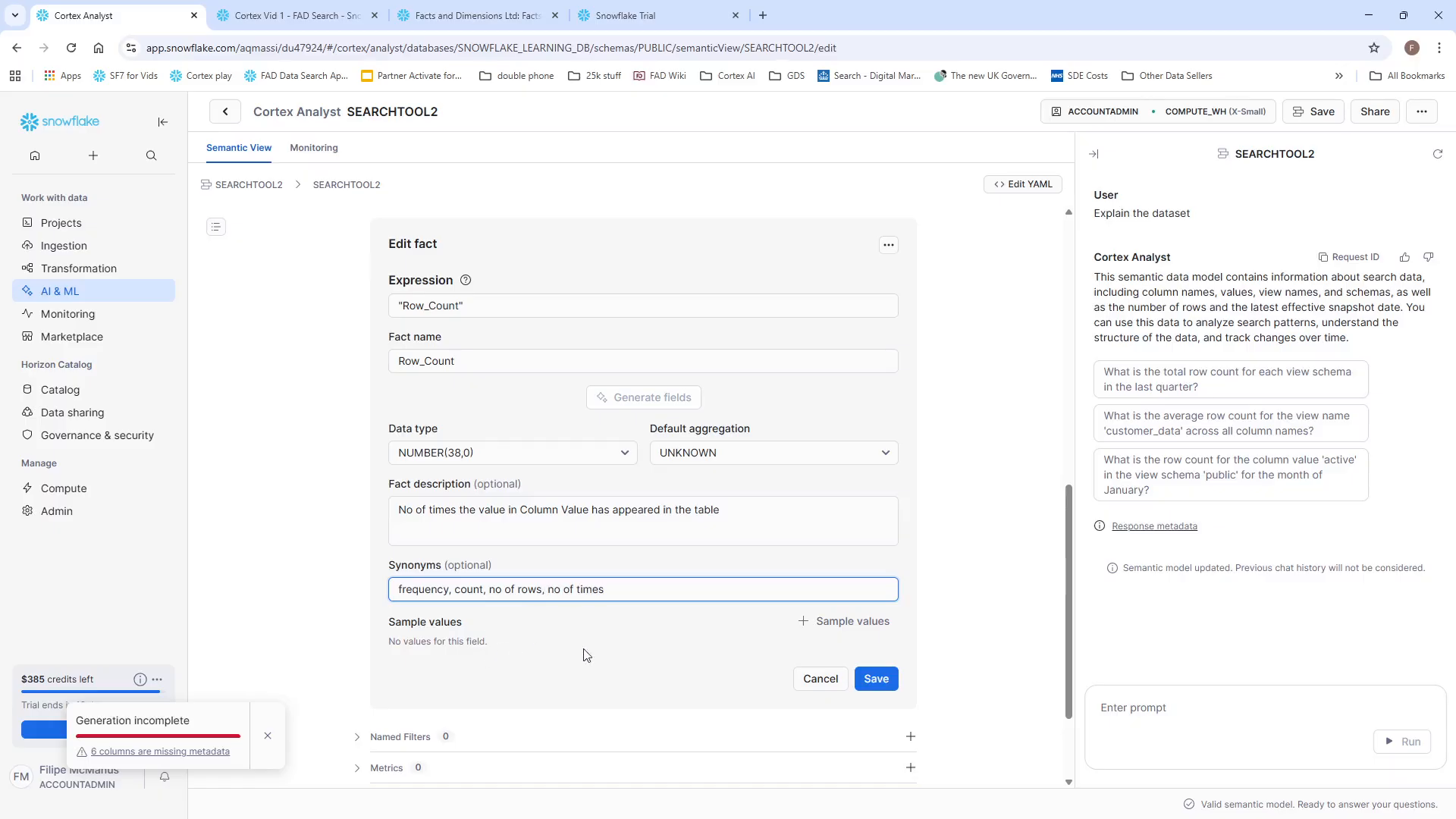
pyautogui.click(875, 678)
# Remove the View_Name and View_Schema dimensions from the FAD_Search_Data table.
pyautogui.scroll(5, 500, 636)
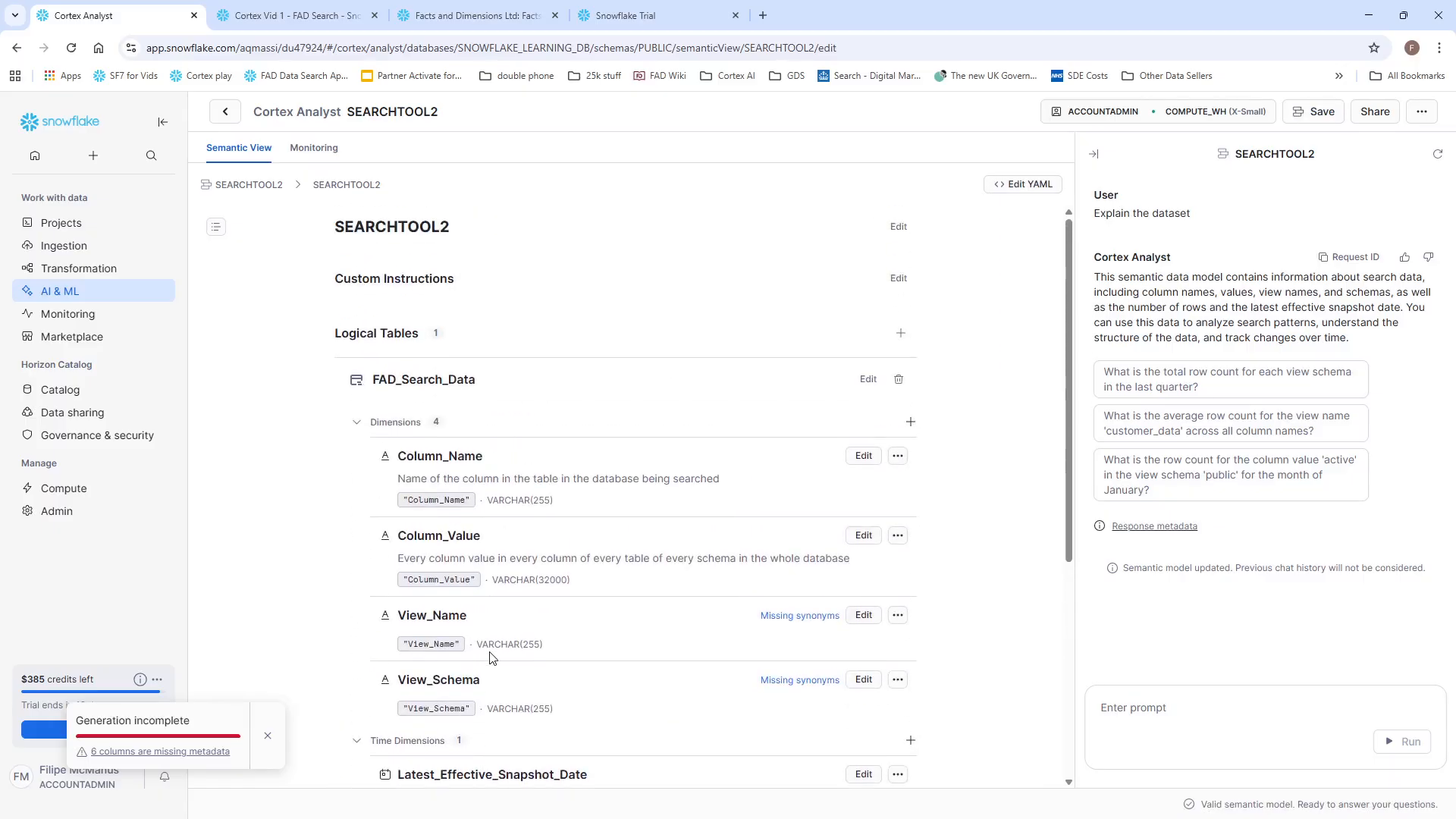
pyautogui.scroll(-2, 455, 599)
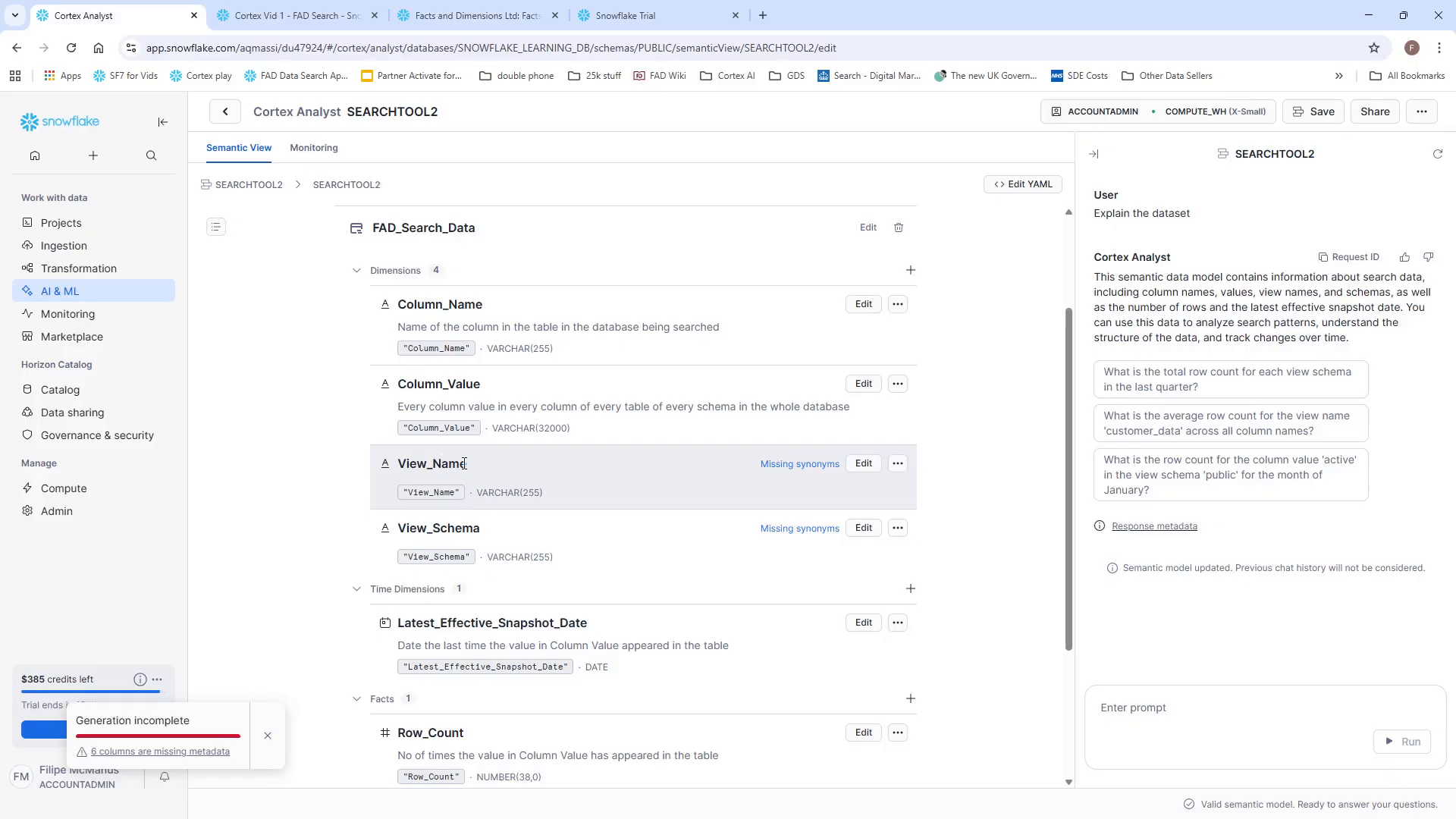
pyautogui.click(899, 465)
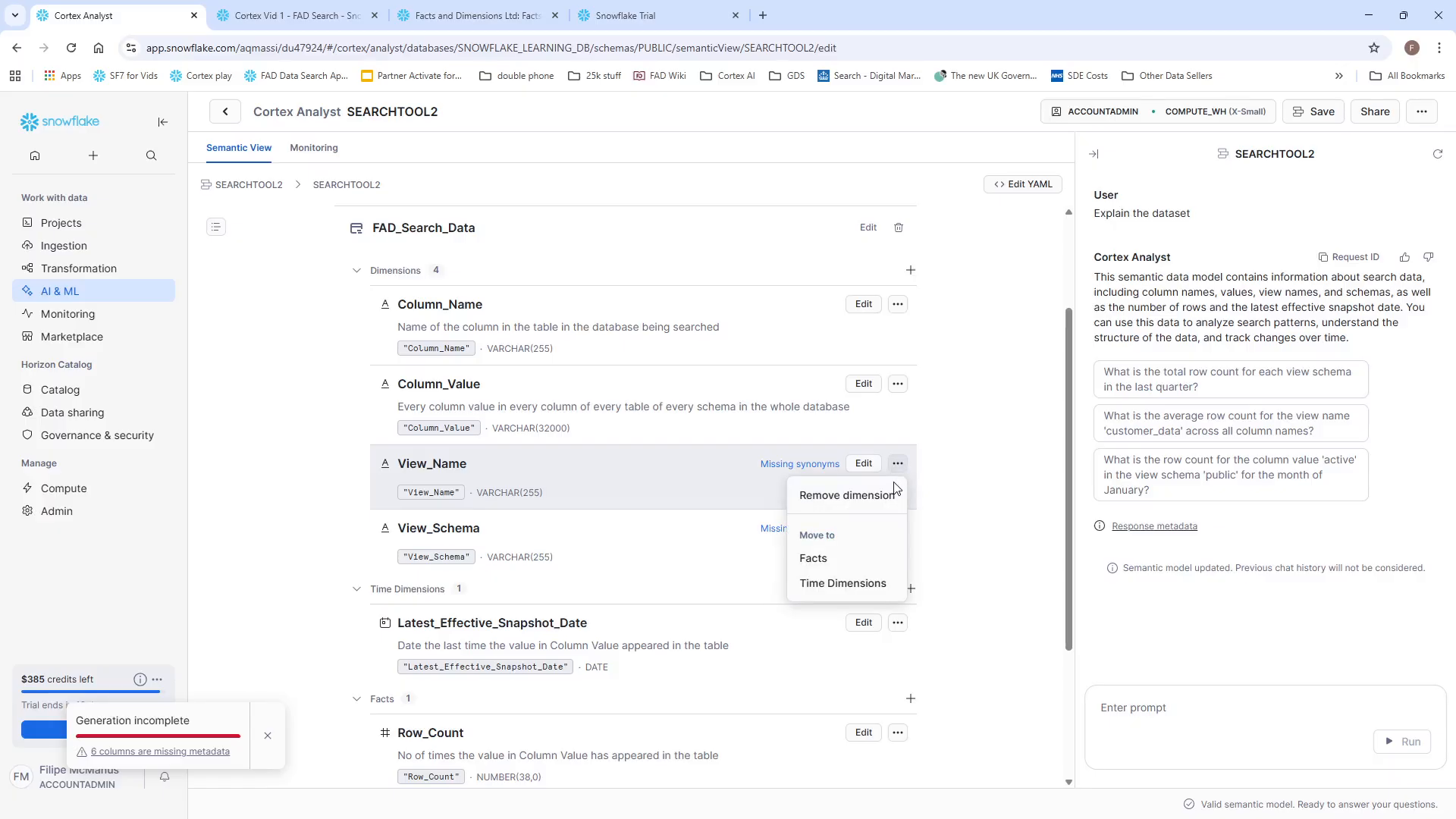
pyautogui.click(889, 491)
pyautogui.click(852, 488)
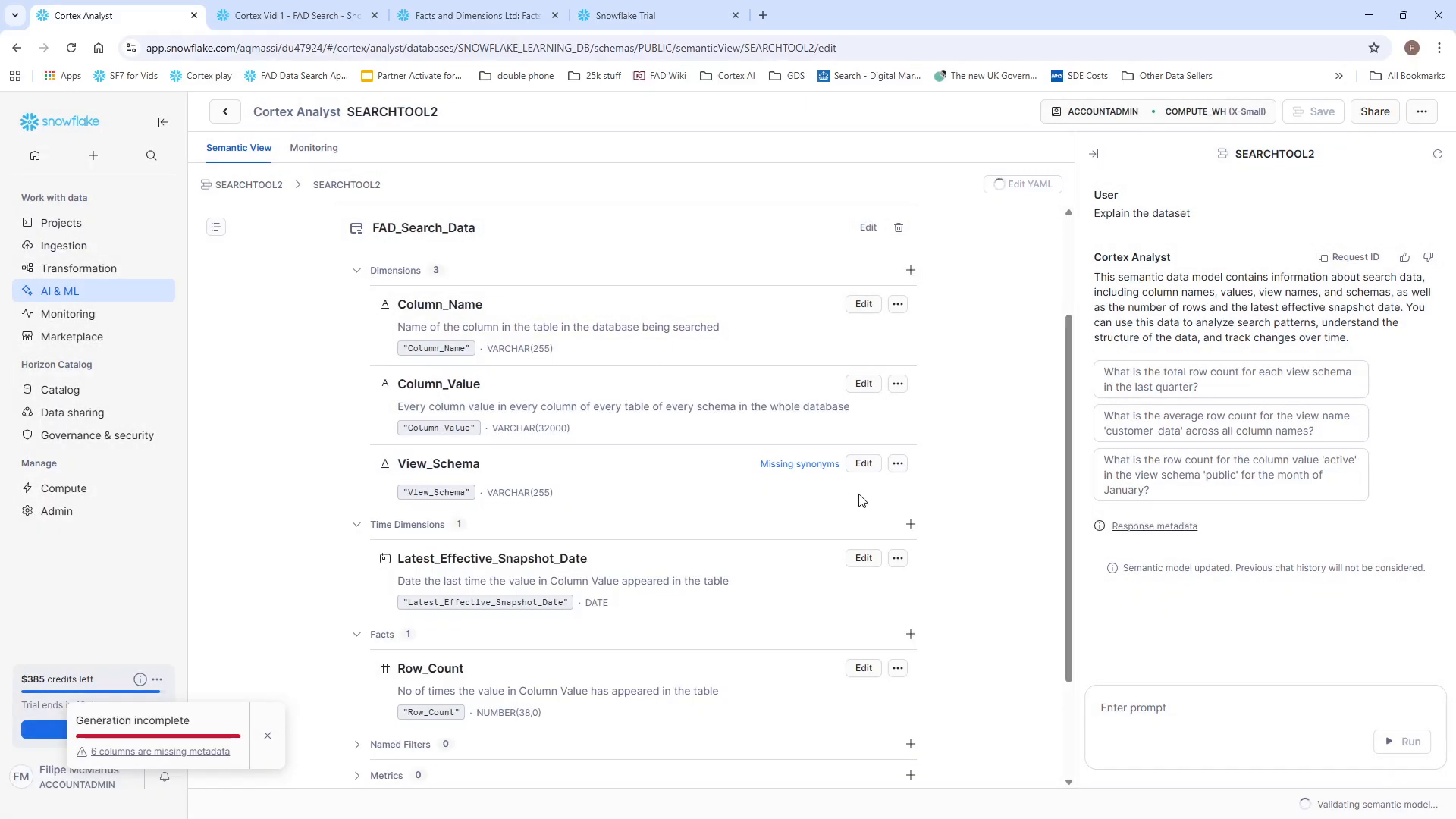
pyautogui.click(896, 464)
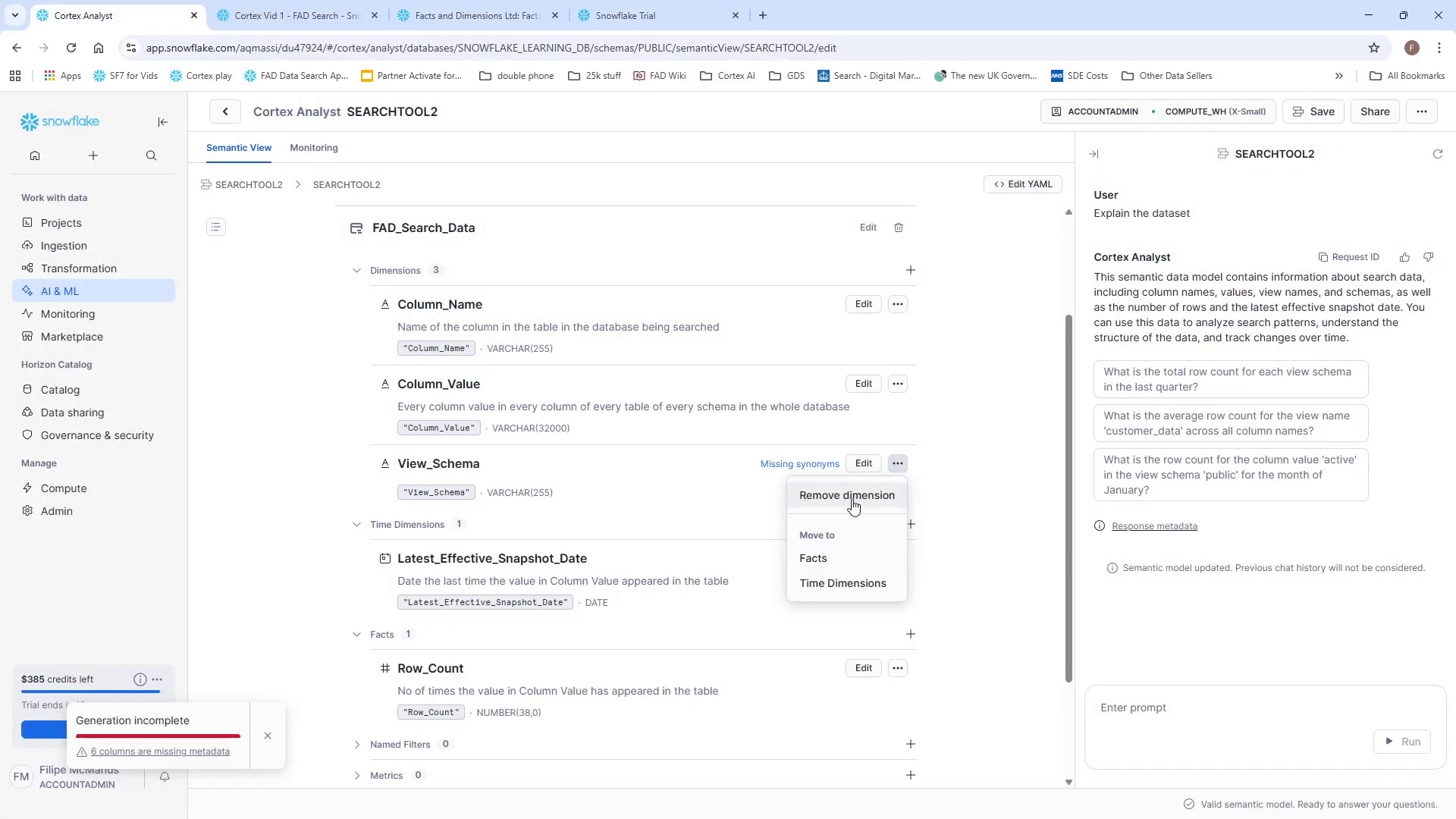
pyautogui.click(853, 496)
pyautogui.click(834, 486)
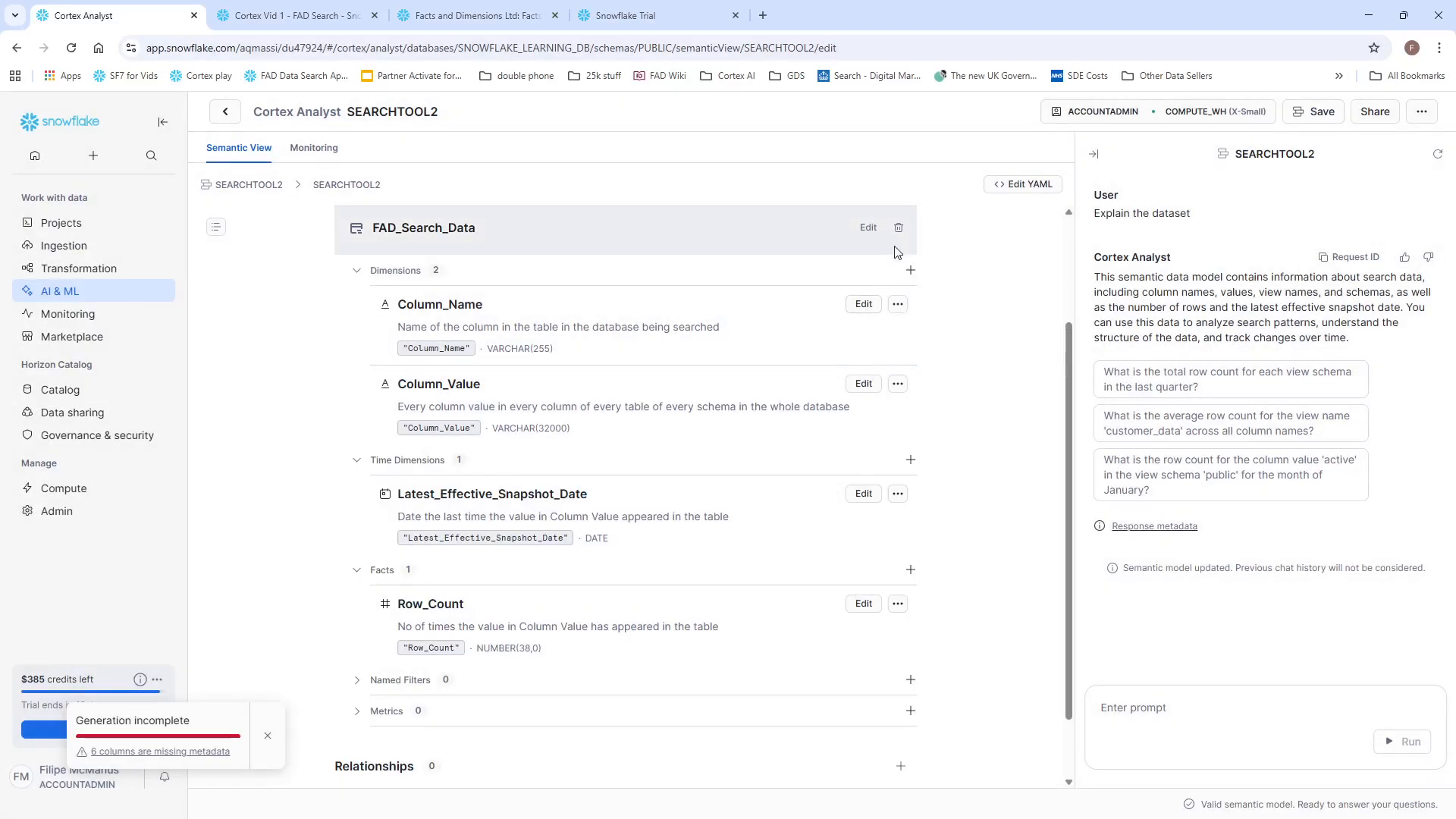
# Start a new FAD_Search_Data dimension with the expression CONCATE("View_Schema",'.',"View_Name").
pyautogui.click(909, 271)
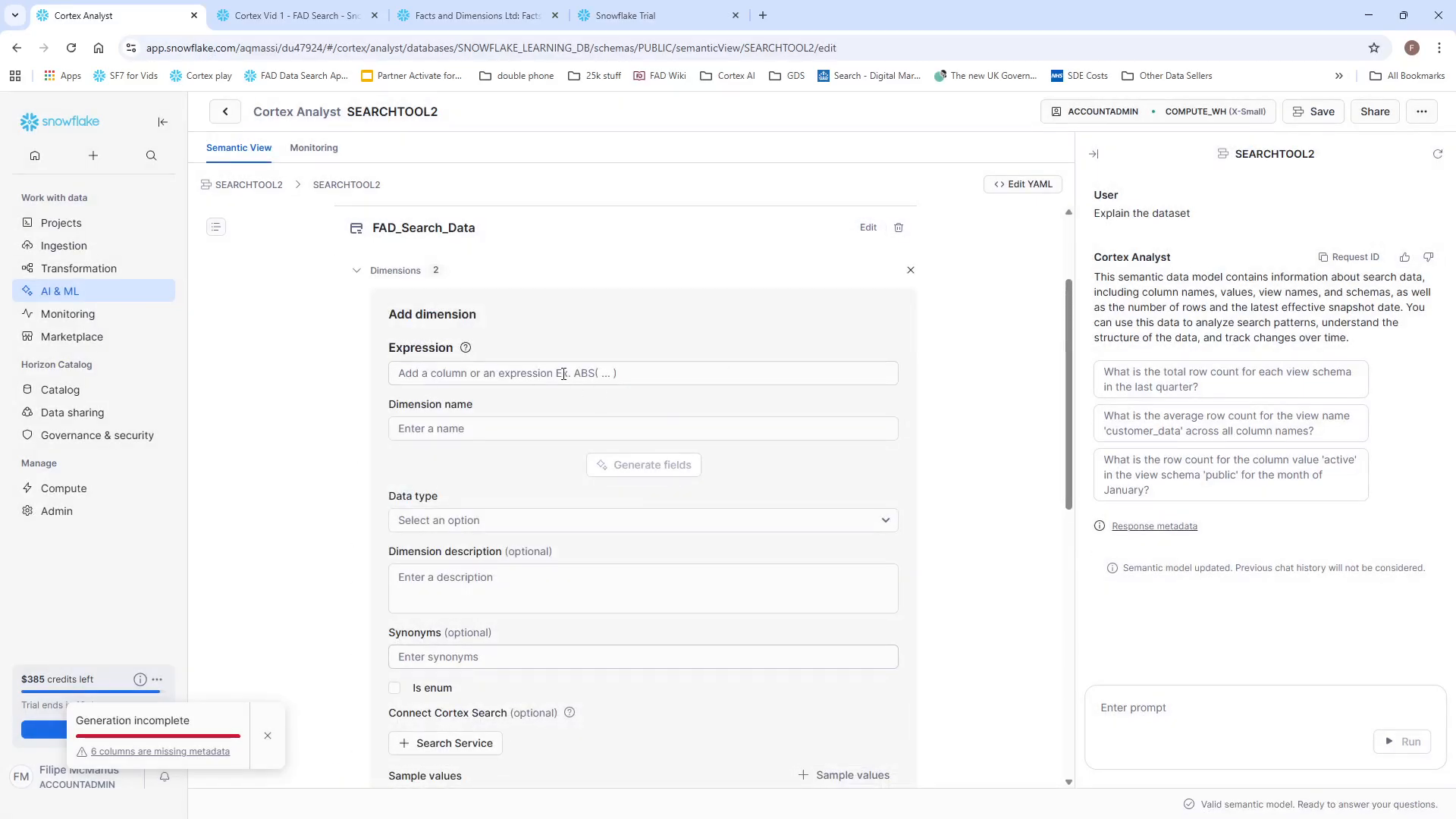
pyautogui.click(564, 373)
pyautogui.write('CONCA')
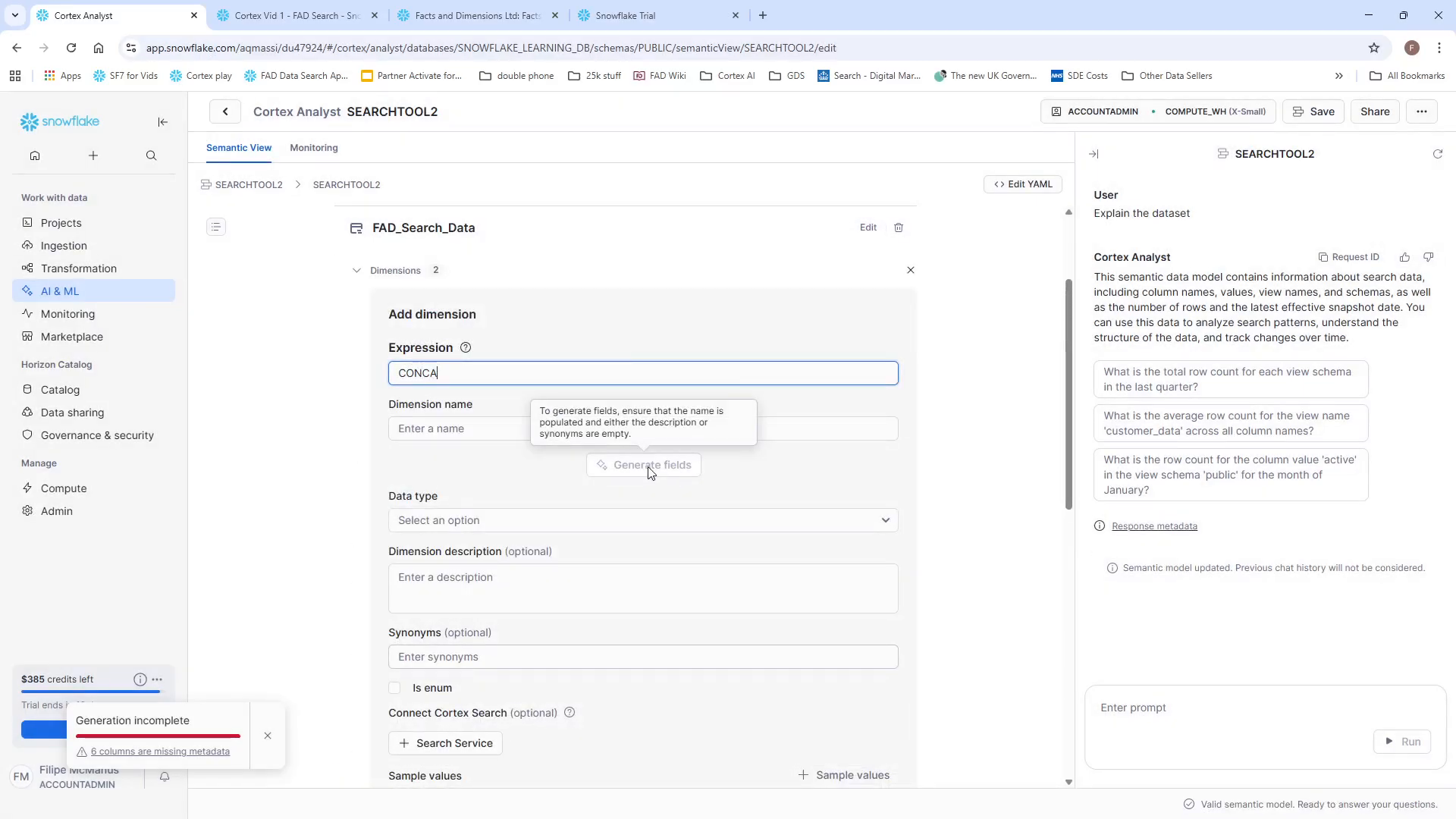
pyautogui.write('TE("View_Schema",')
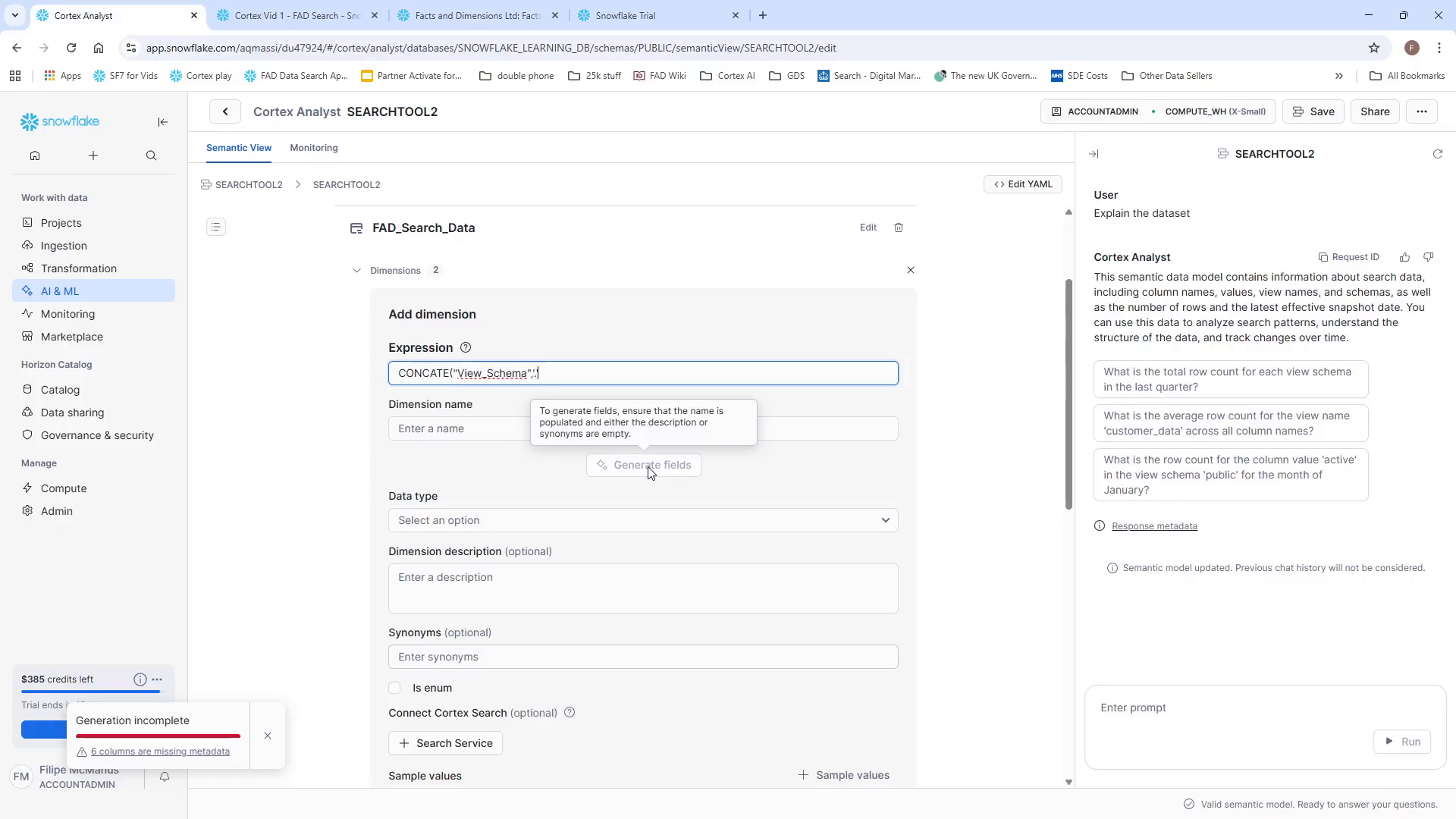
pyautogui.write('".","View_Name')
pyautogui.write('")')
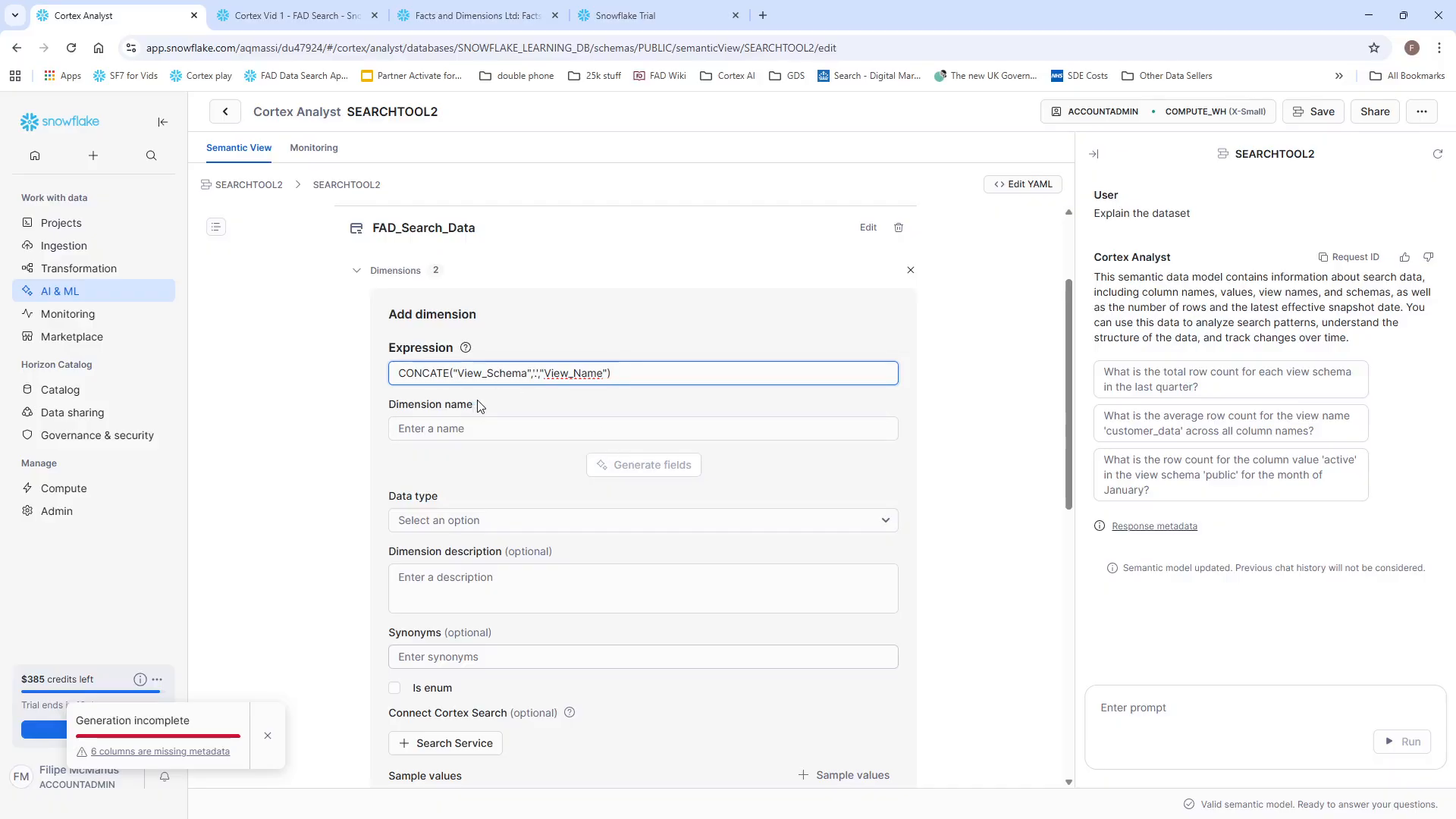
# Name the new dimension View_schema_and_name.
pyautogui.click(493, 429)
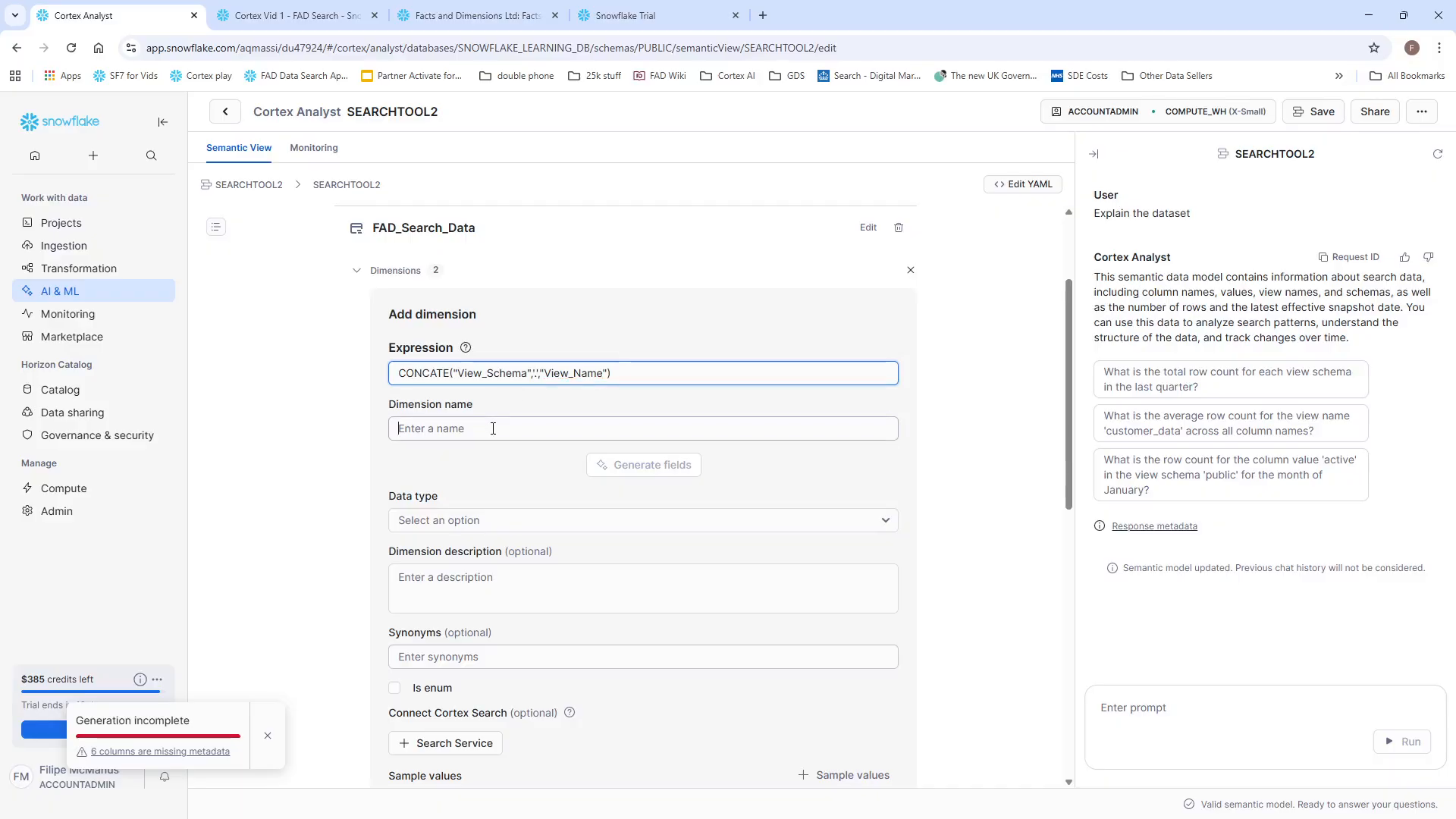
pyautogui.write('View schema')
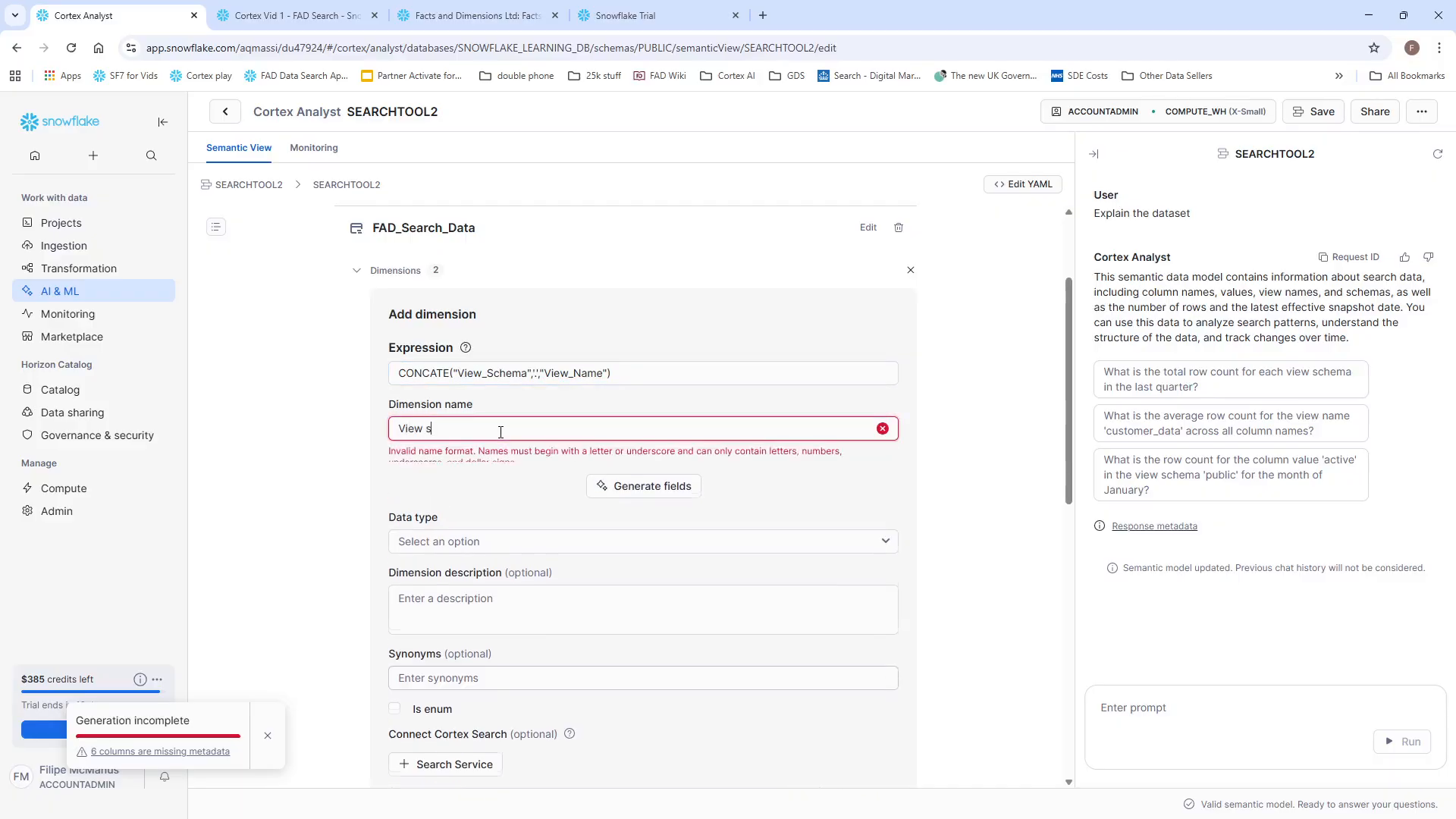
pyautogui.press('BackSpace')
pyautogui.press('BackSpace')
pyautogui.press('BackSpace')
pyautogui.press('BackSpace')
pyautogui.press('BackSpace')
pyautogui.press('BackSpace')
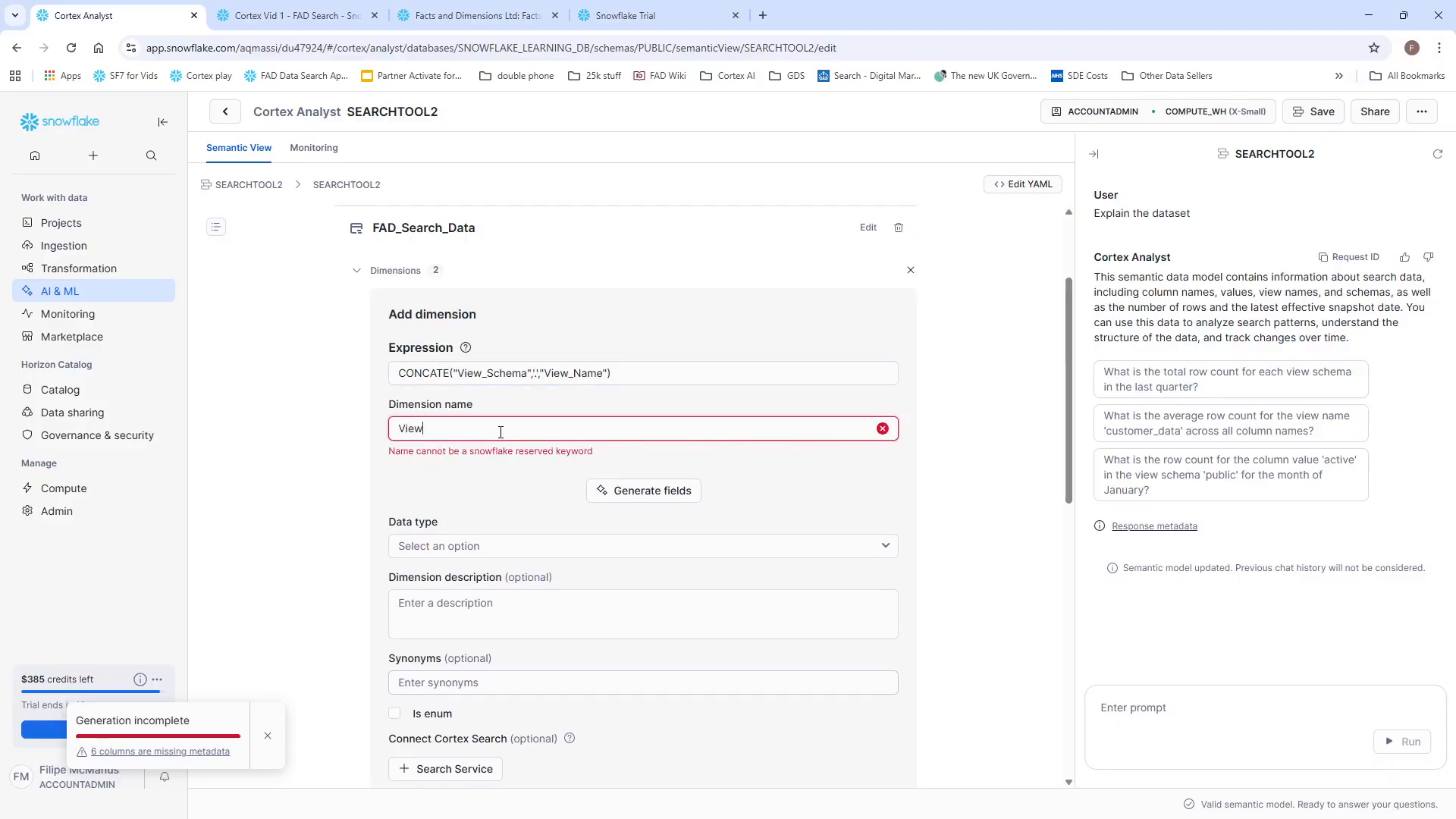
pyautogui.write('_schema_')
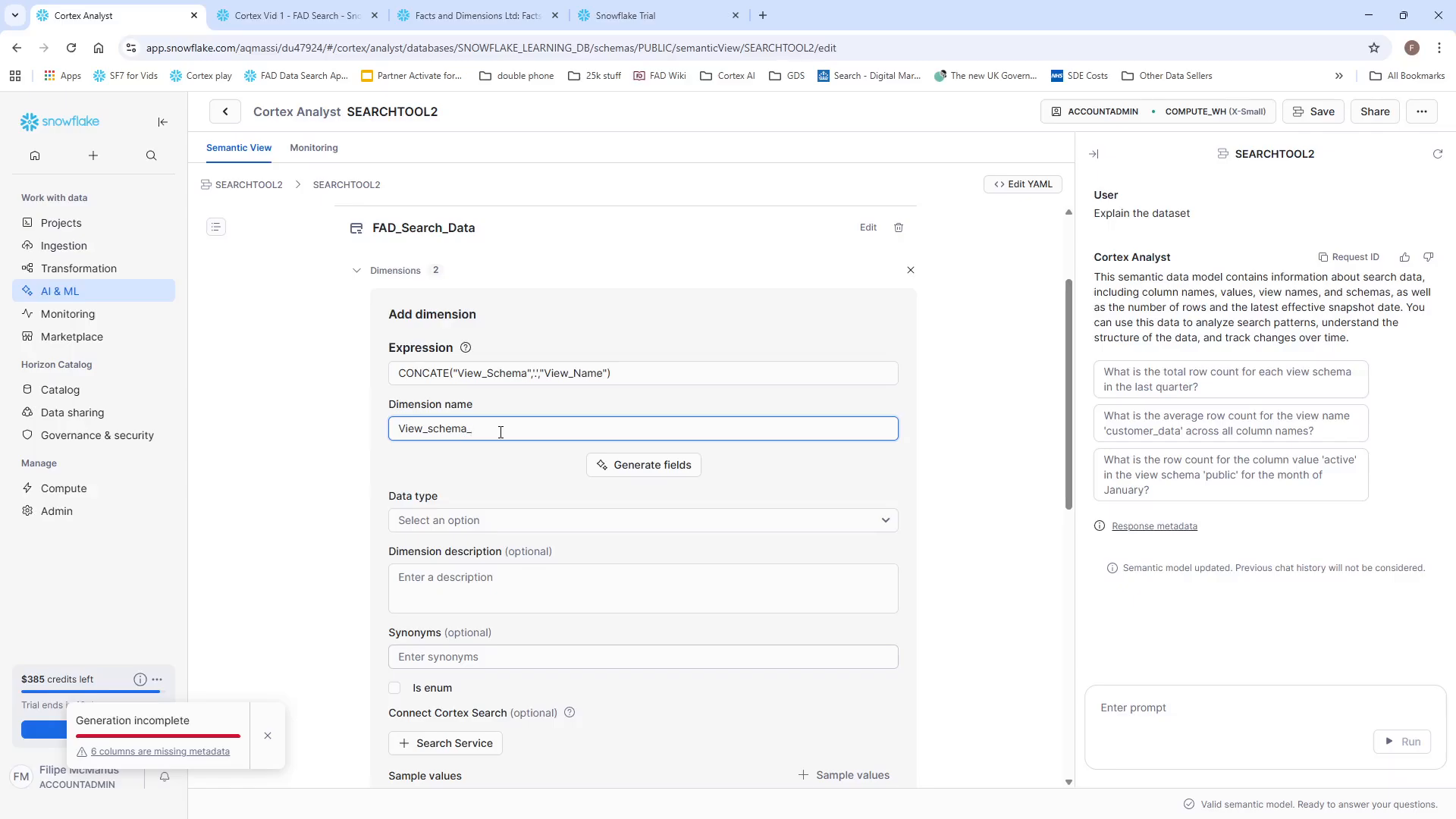
pyautogui.write('and_name')
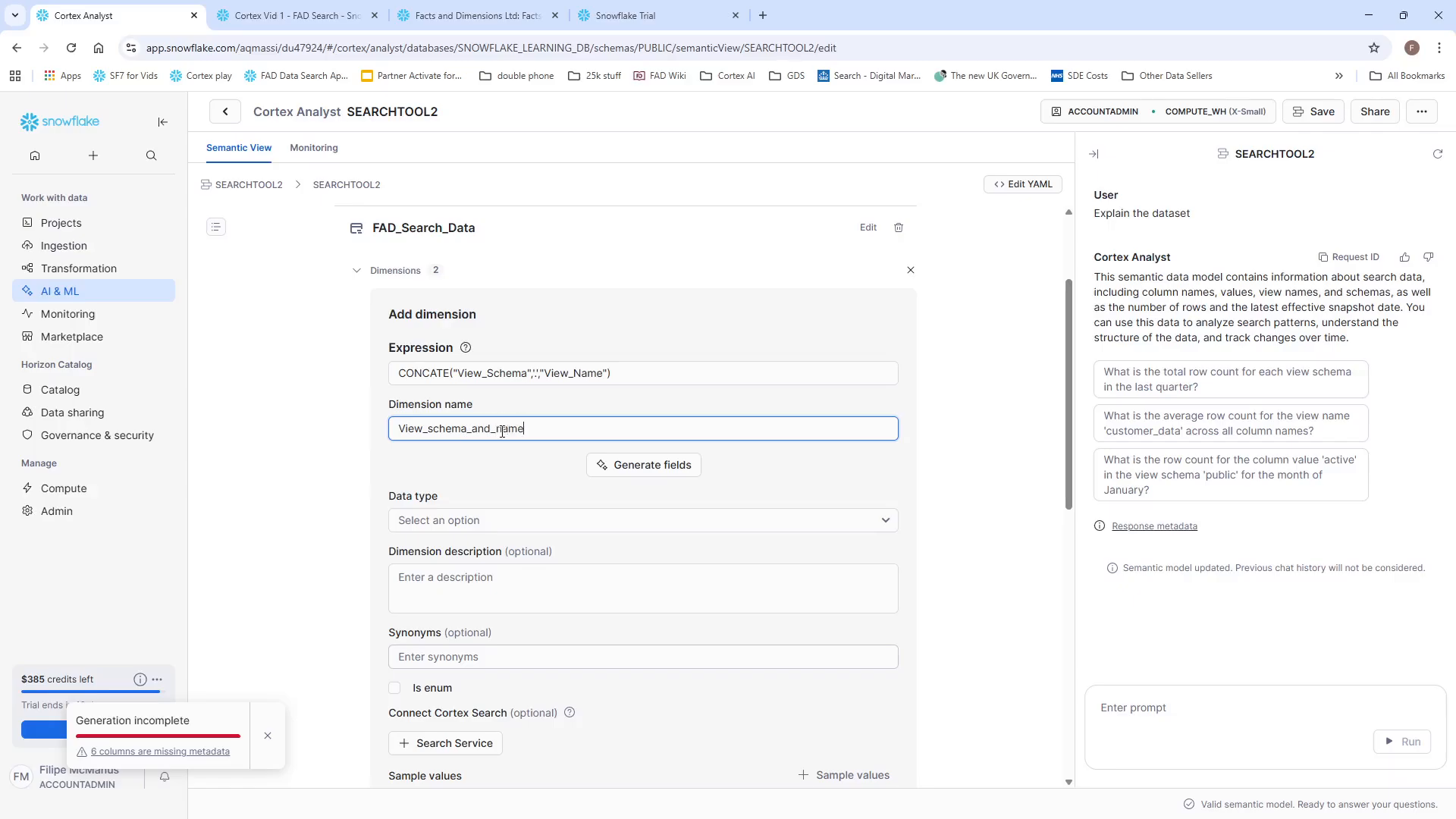
# Set the new dimension's data type to VARCHAR(16777216) and describe it as "View schema and name".
pyautogui.click(500, 520)
pyautogui.click(453, 185)
pyautogui.click(473, 578)
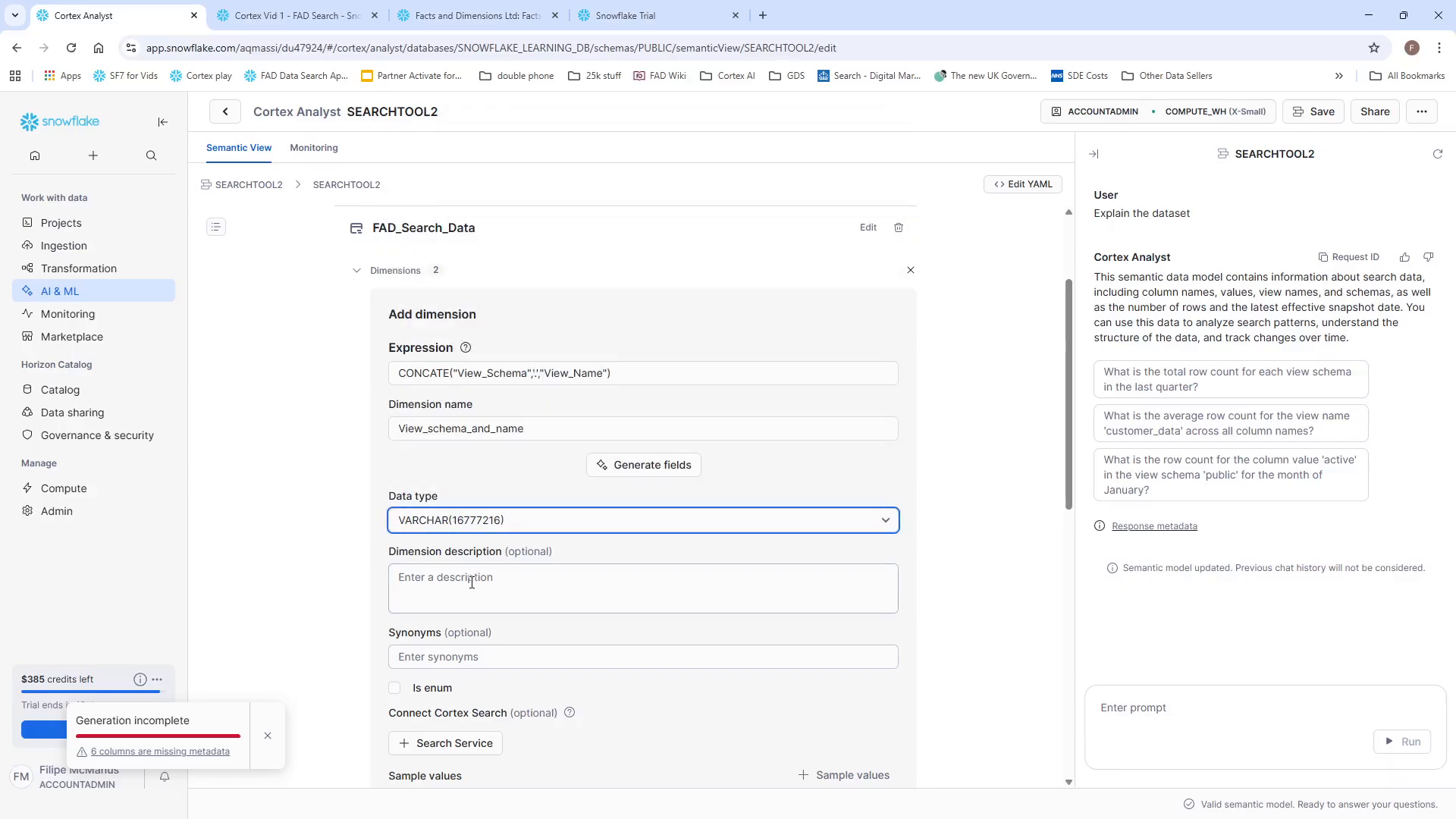
pyautogui.write('View schema and name')
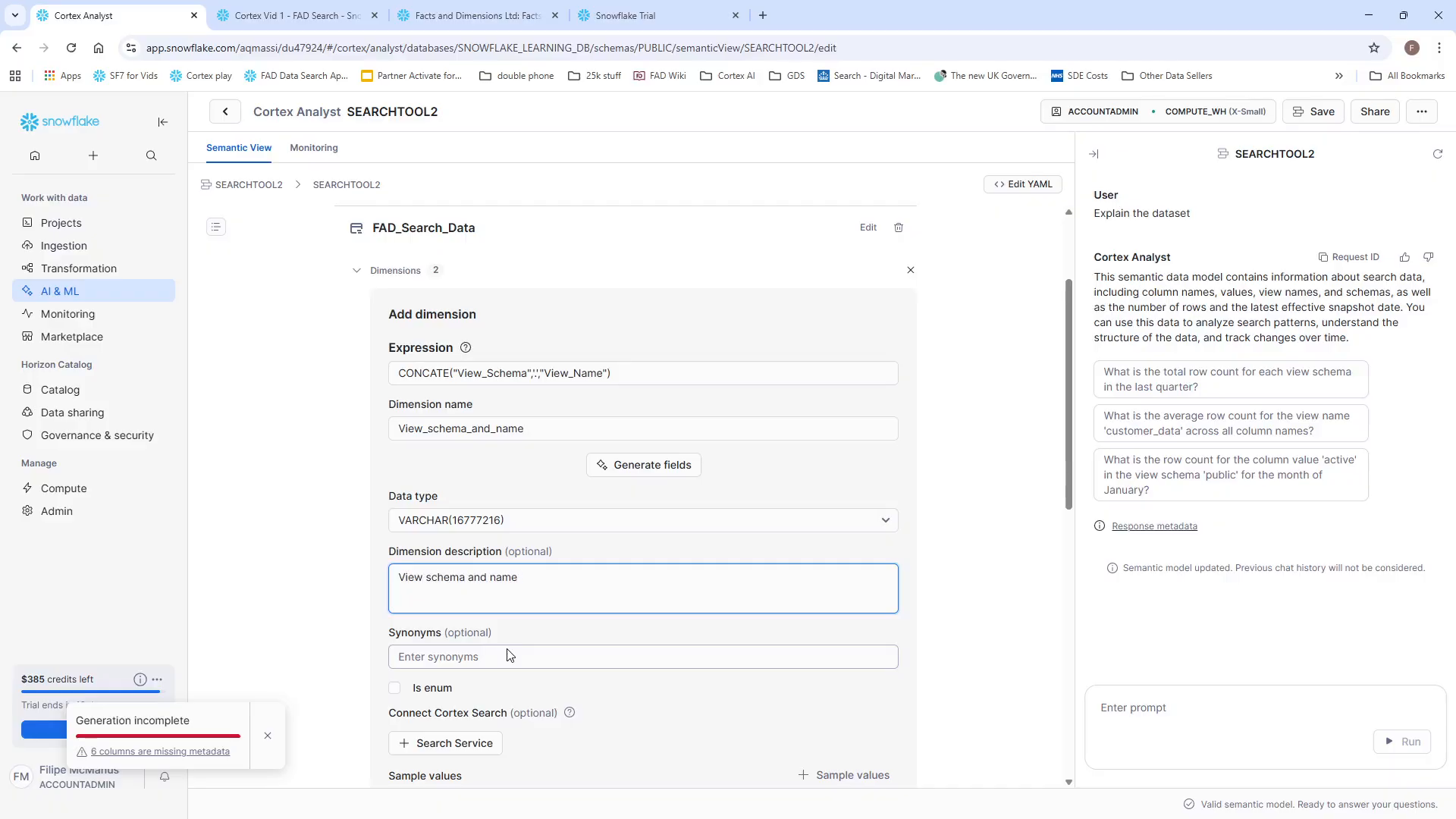
# Enter the synonyms "view, table" for the new dimension and add it to the table.
pyautogui.click(509, 656)
pyautogui.write('view, table')
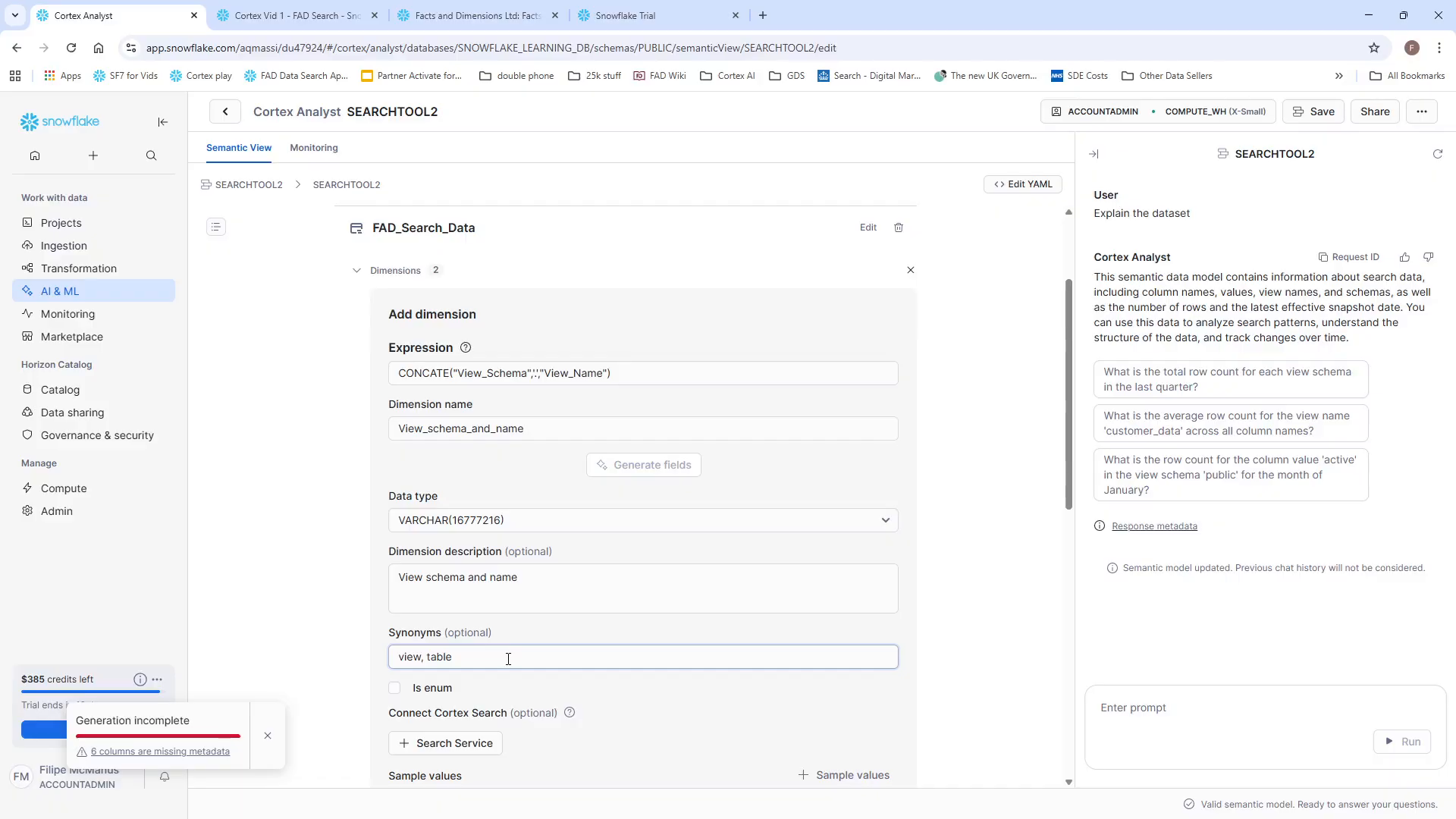
pyautogui.scroll(-2, 508, 658)
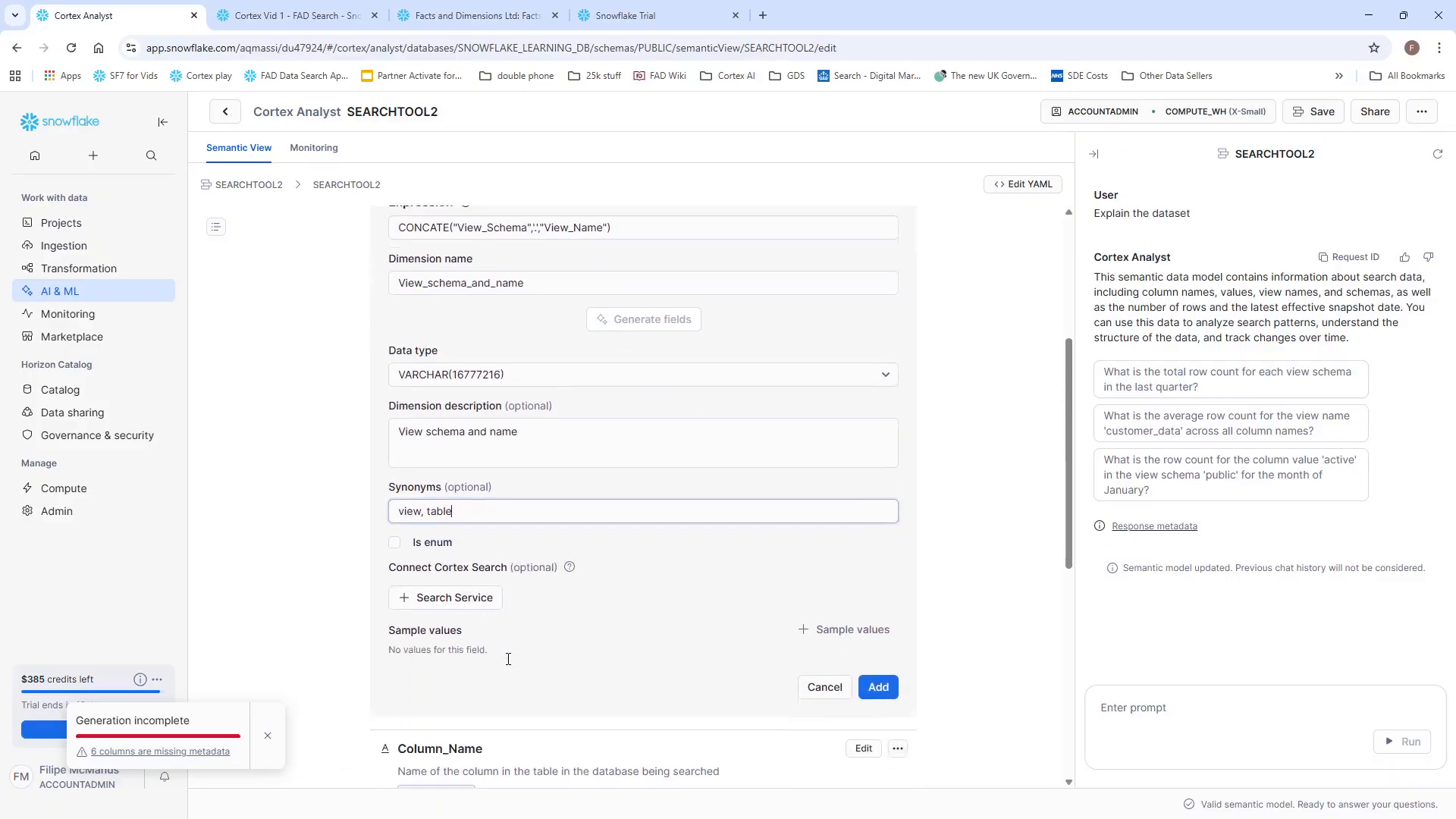
pyautogui.click(877, 694)
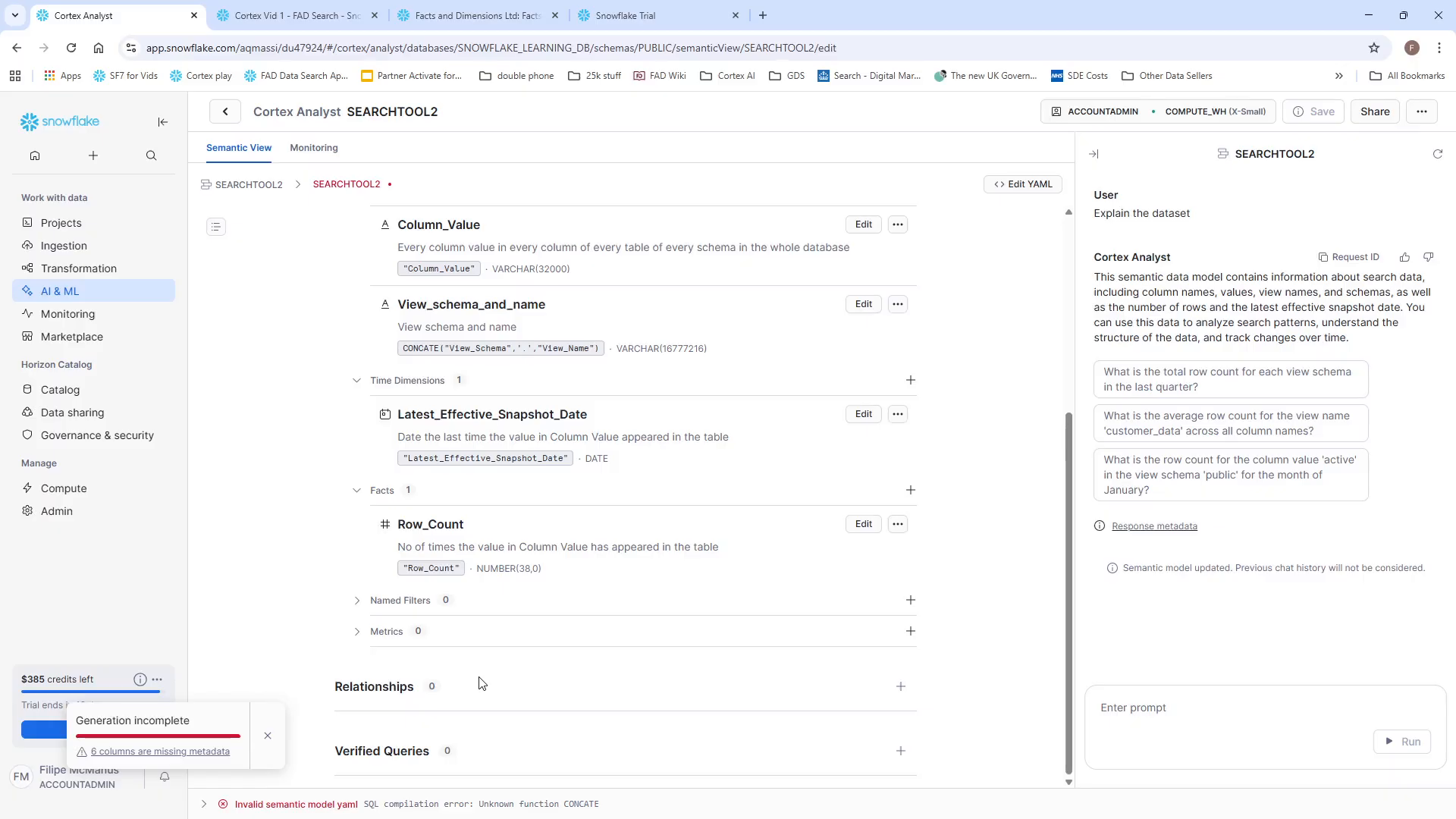
# Review the semantic view's dimensions and facts and dismiss the "Generation incomplete" notification.
pyautogui.scroll(2, 478, 682)
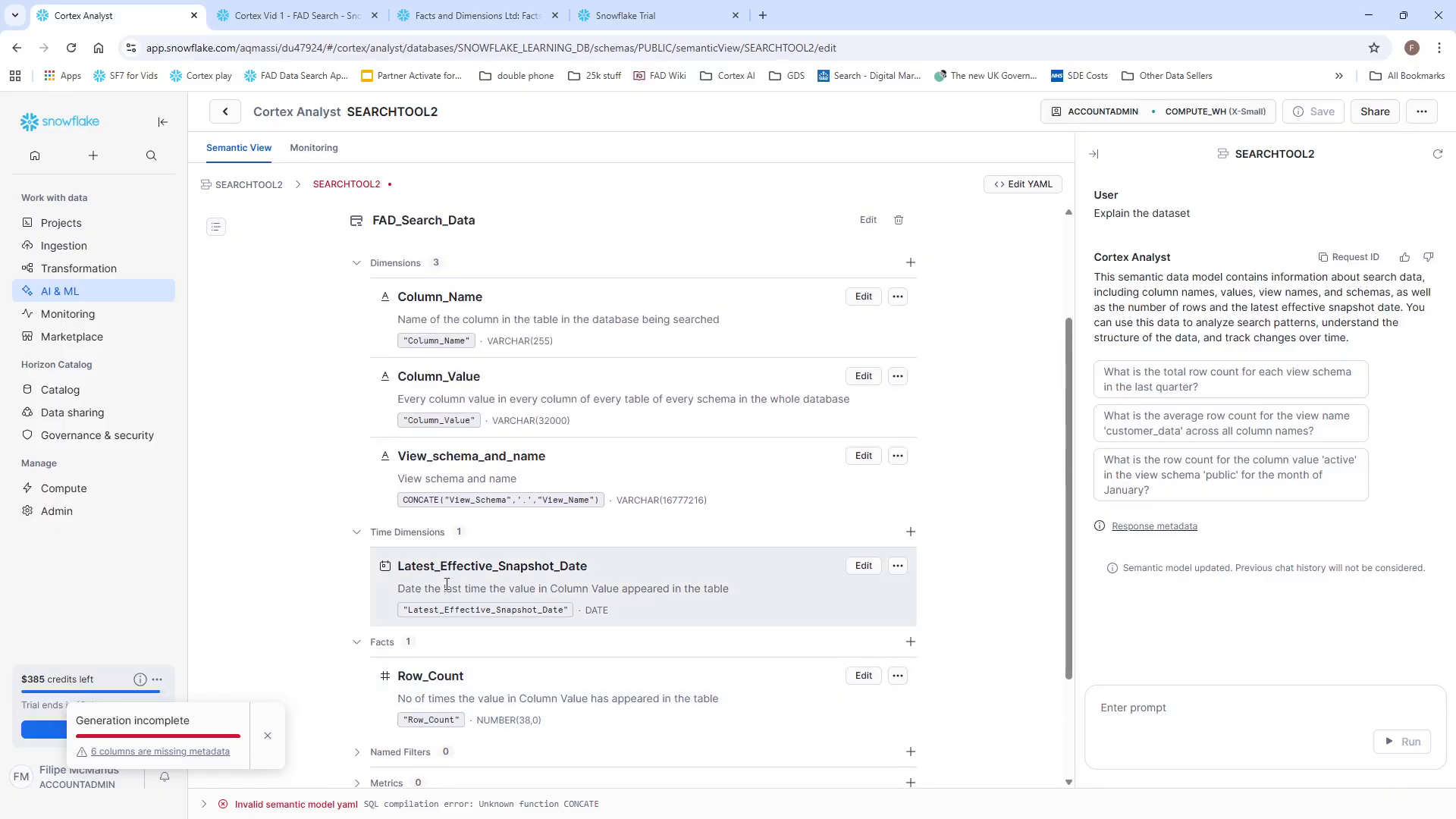
pyautogui.scroll(-1, 478, 673)
pyautogui.scroll(3, 411, 371)
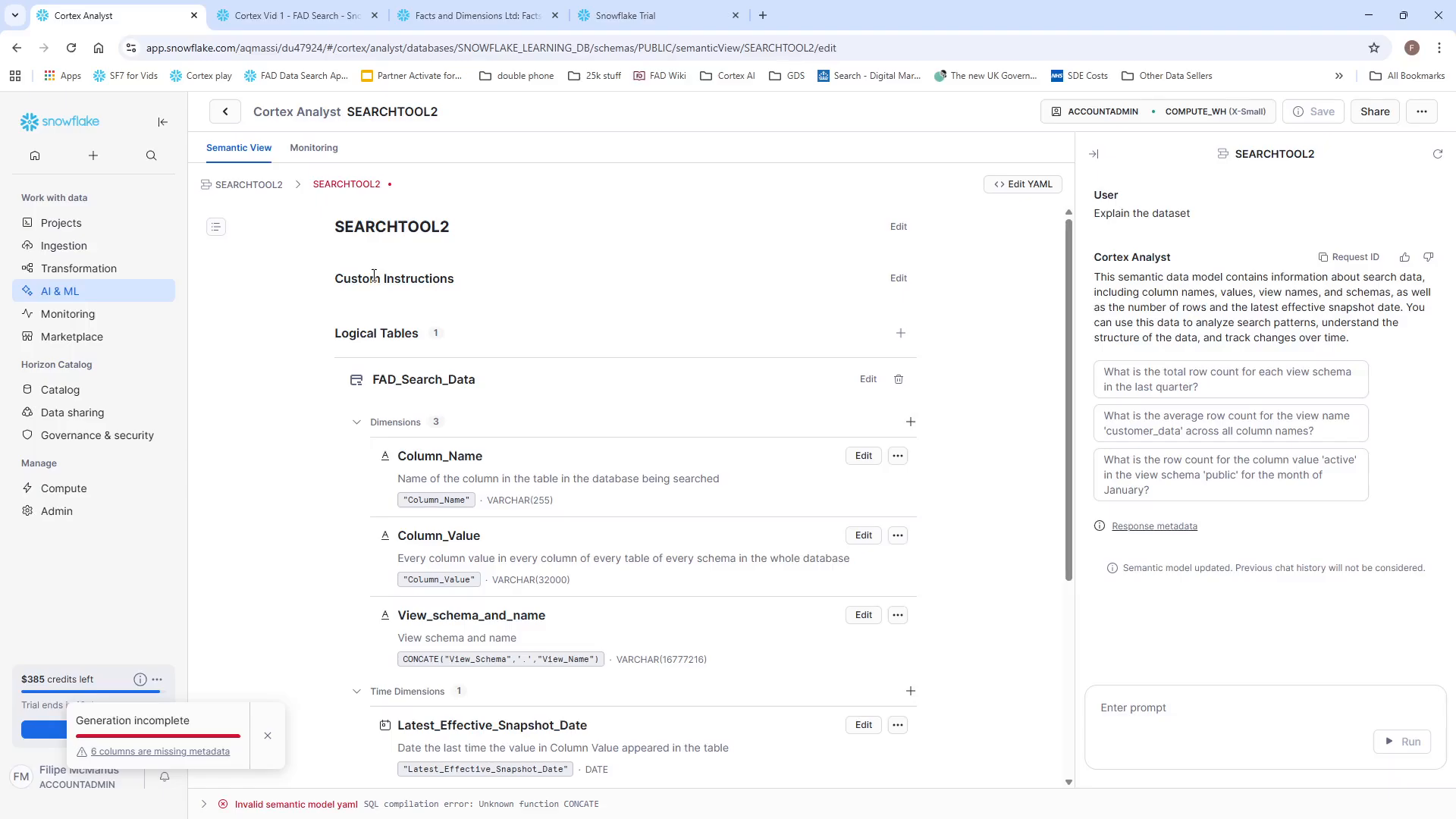
pyautogui.scroll(-4, 425, 428)
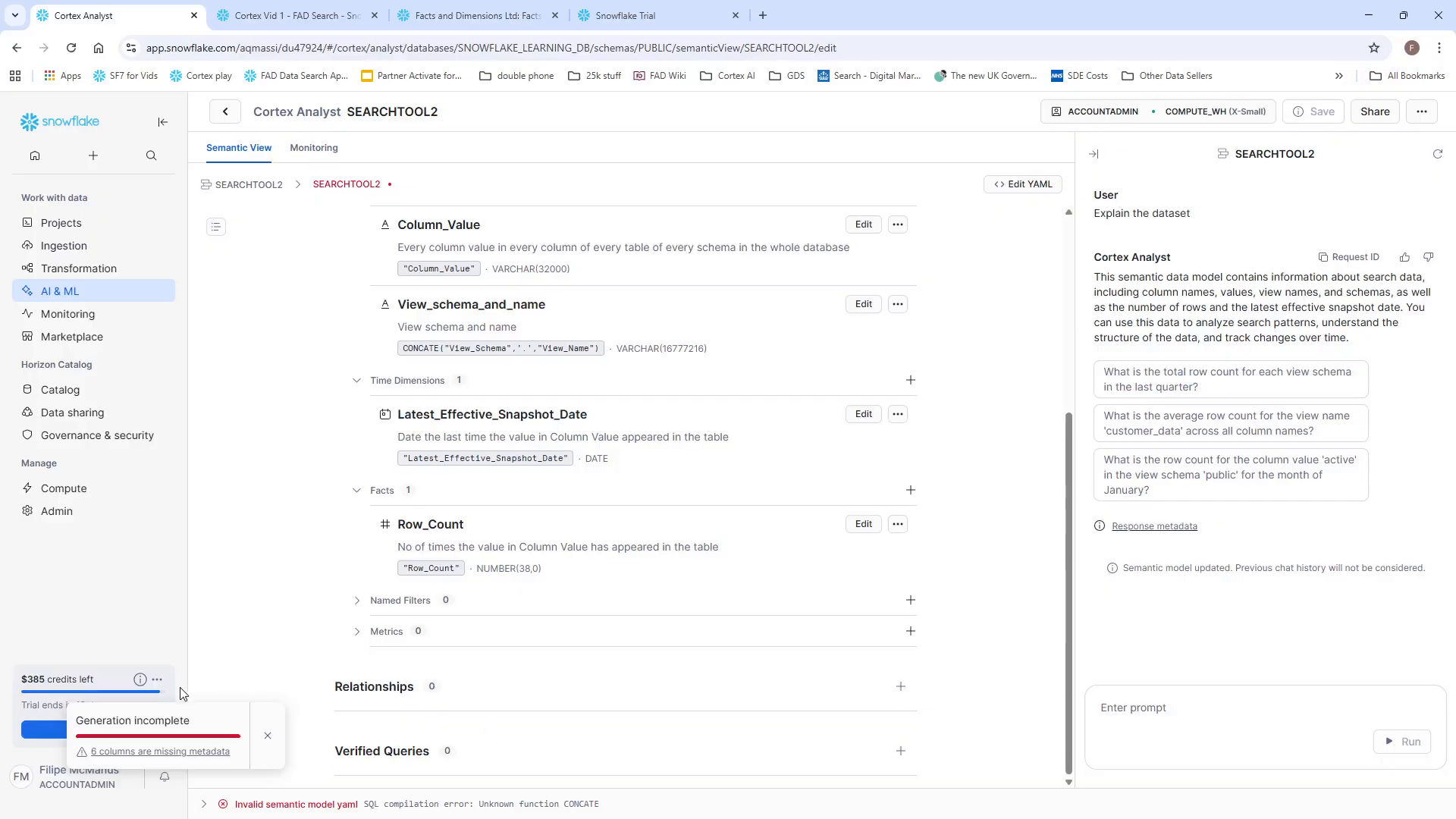
pyautogui.click(267, 735)
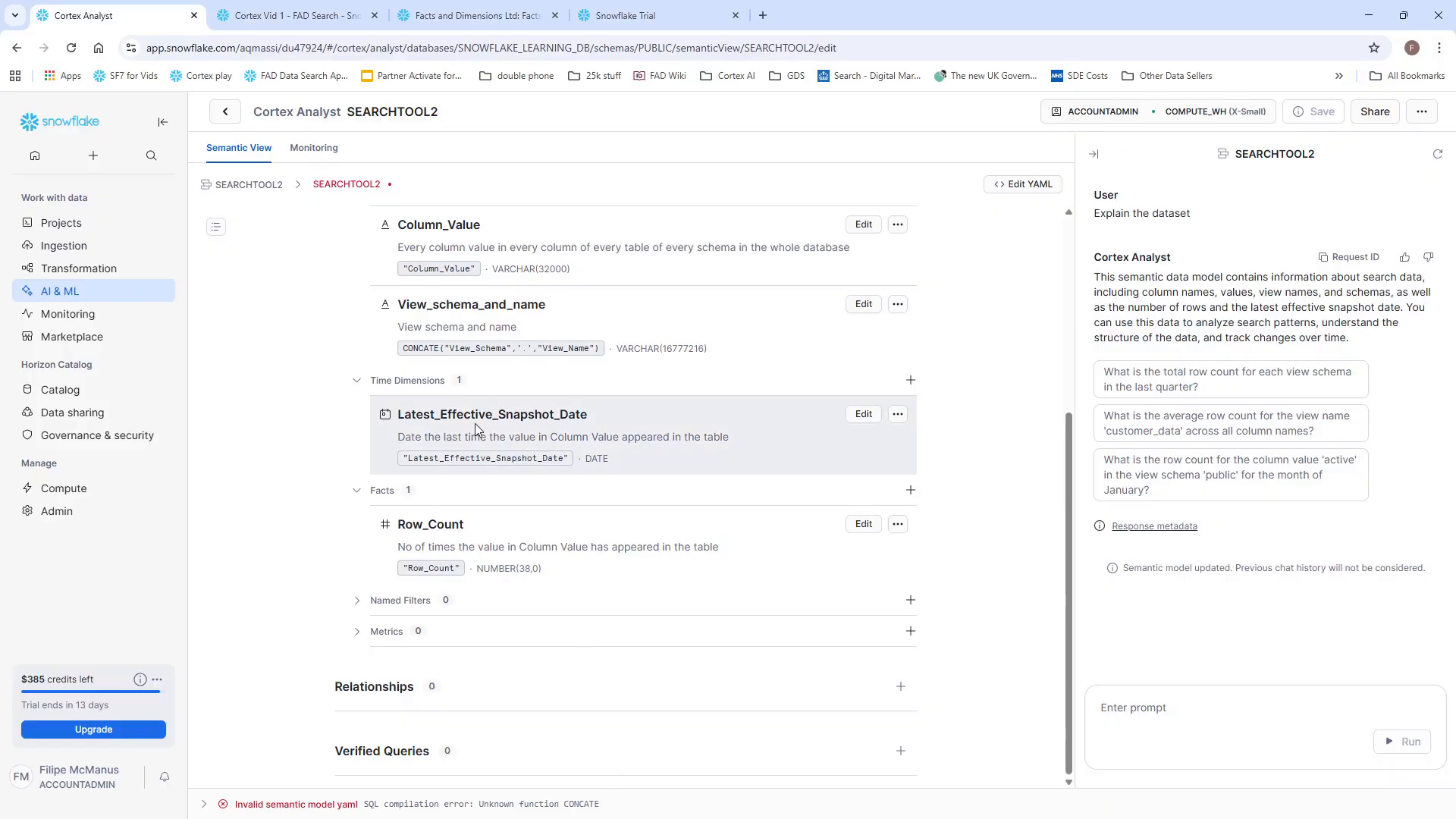
# Correct the View_schema_and_name expression to CONCAT("View_Schema",'.',"View_Name") and save the dimension.
pyautogui.scroll(1, 473, 423)
pyautogui.click(864, 379)
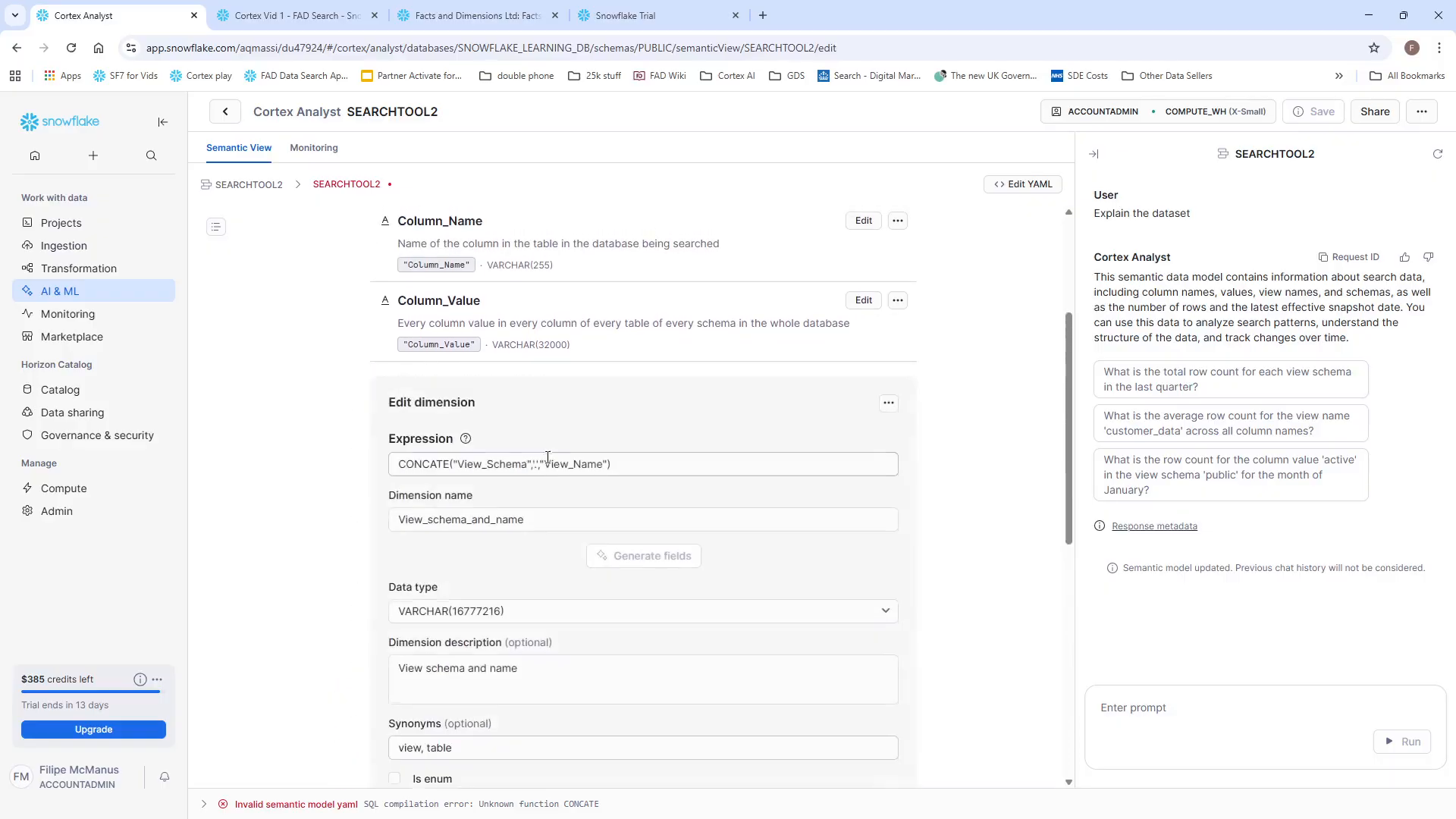
pyautogui.click(448, 460)
pyautogui.press('BackSpace')
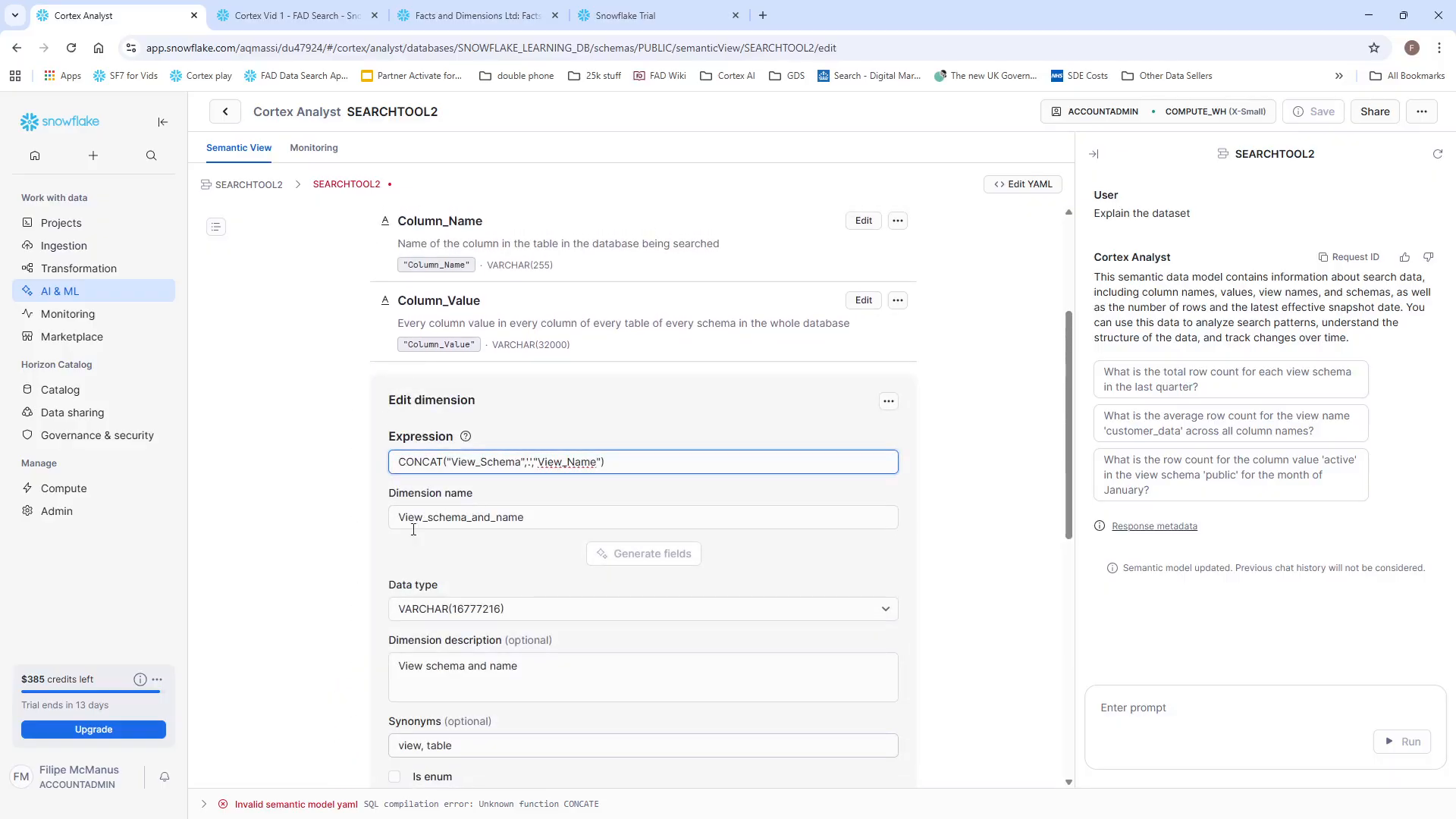
pyautogui.scroll(-6, 277, 504)
pyautogui.click(876, 465)
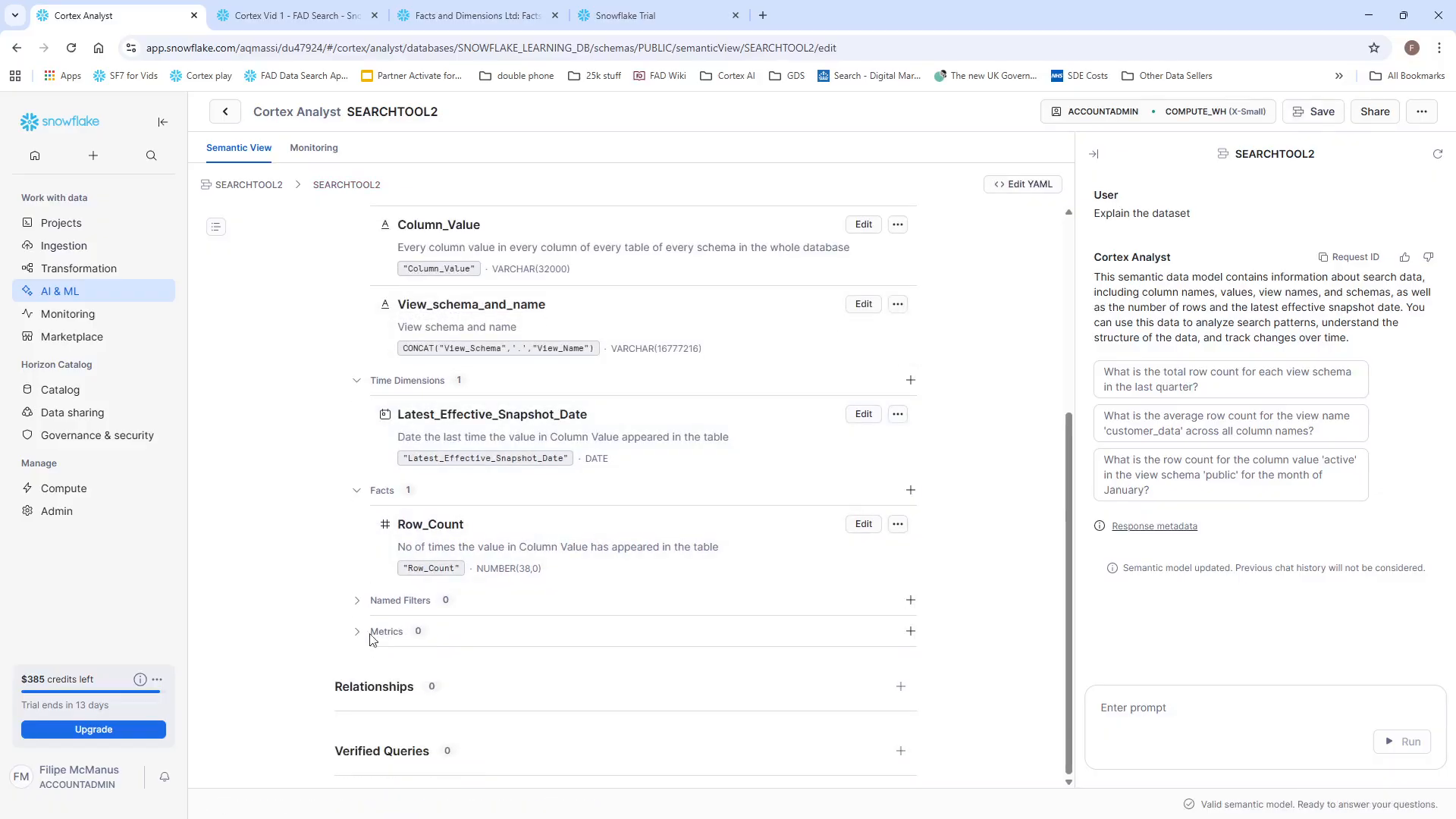
# Ask Cortex Analyst "What tables do you have on stroke?" and widen the chat pane to read the answer.
pyautogui.click(1168, 713)
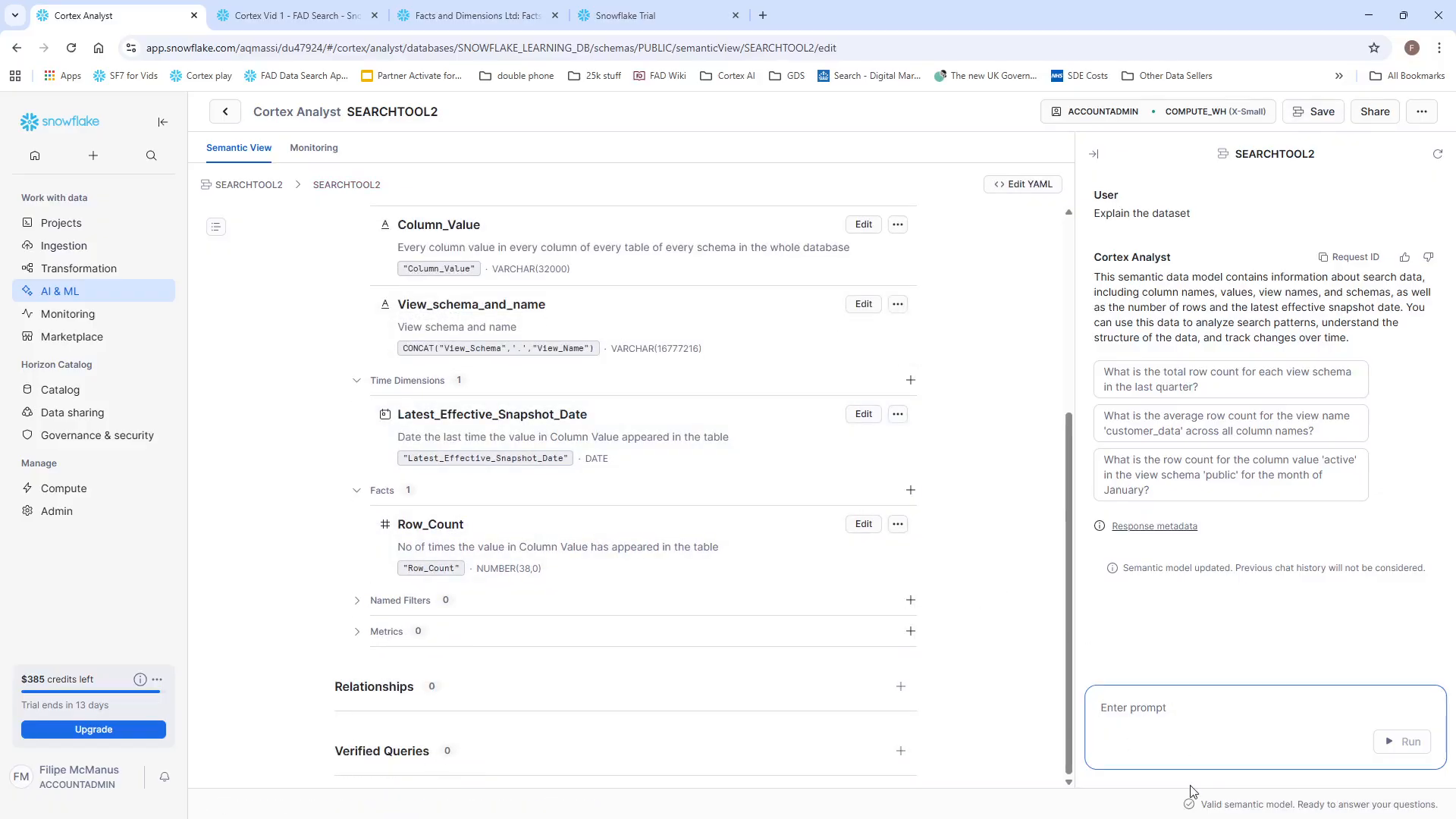
pyautogui.write('We gi')
pyautogui.press('BackSpace')
pyautogui.press('BackSpace')
pyautogui.press('BackSpace')
pyautogui.press('BackSpace')
pyautogui.press('BackSpace')
pyautogui.write('W')
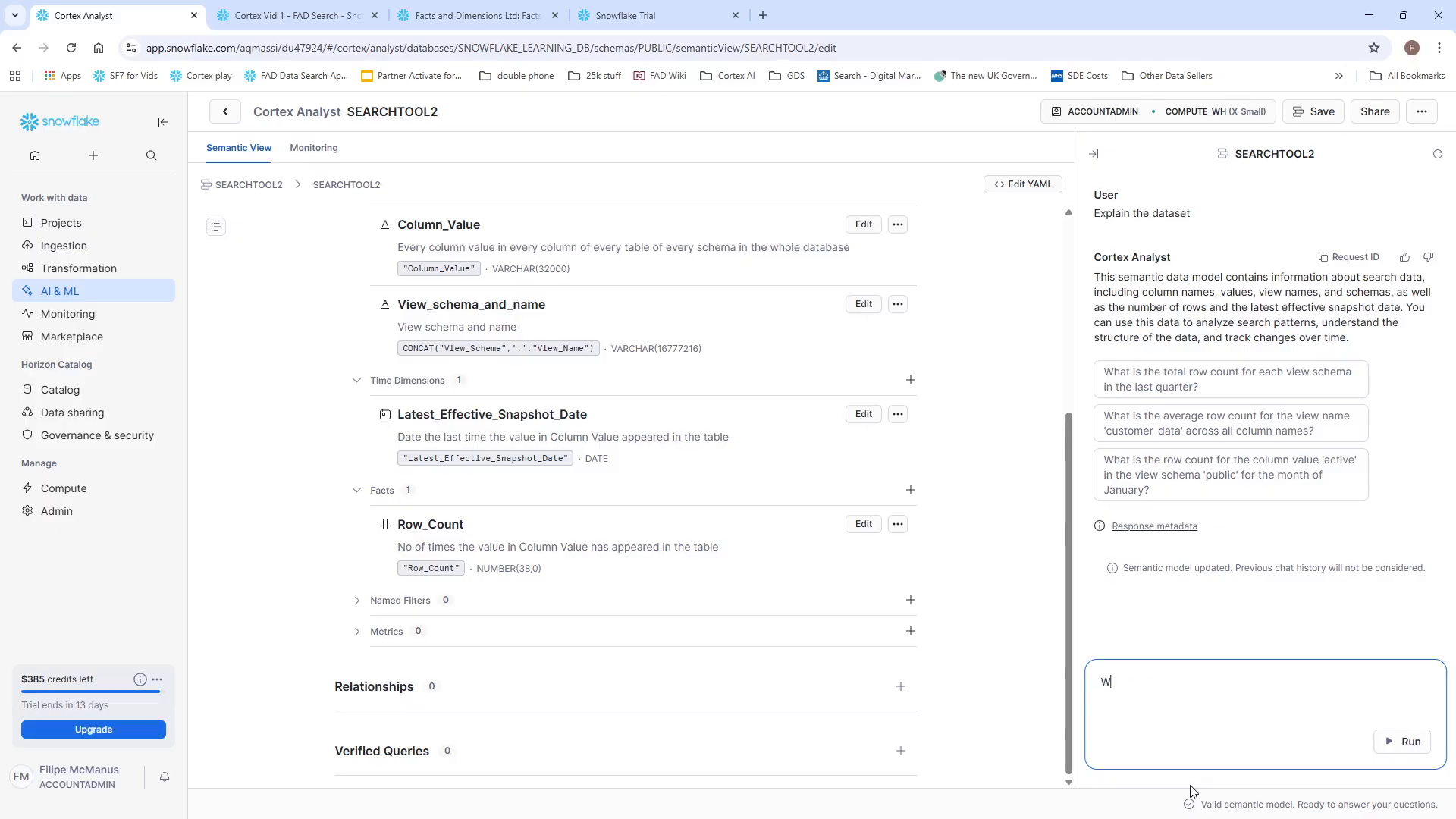
pyautogui.write('hat tables do you have on stroke?')
pyautogui.press('Return')
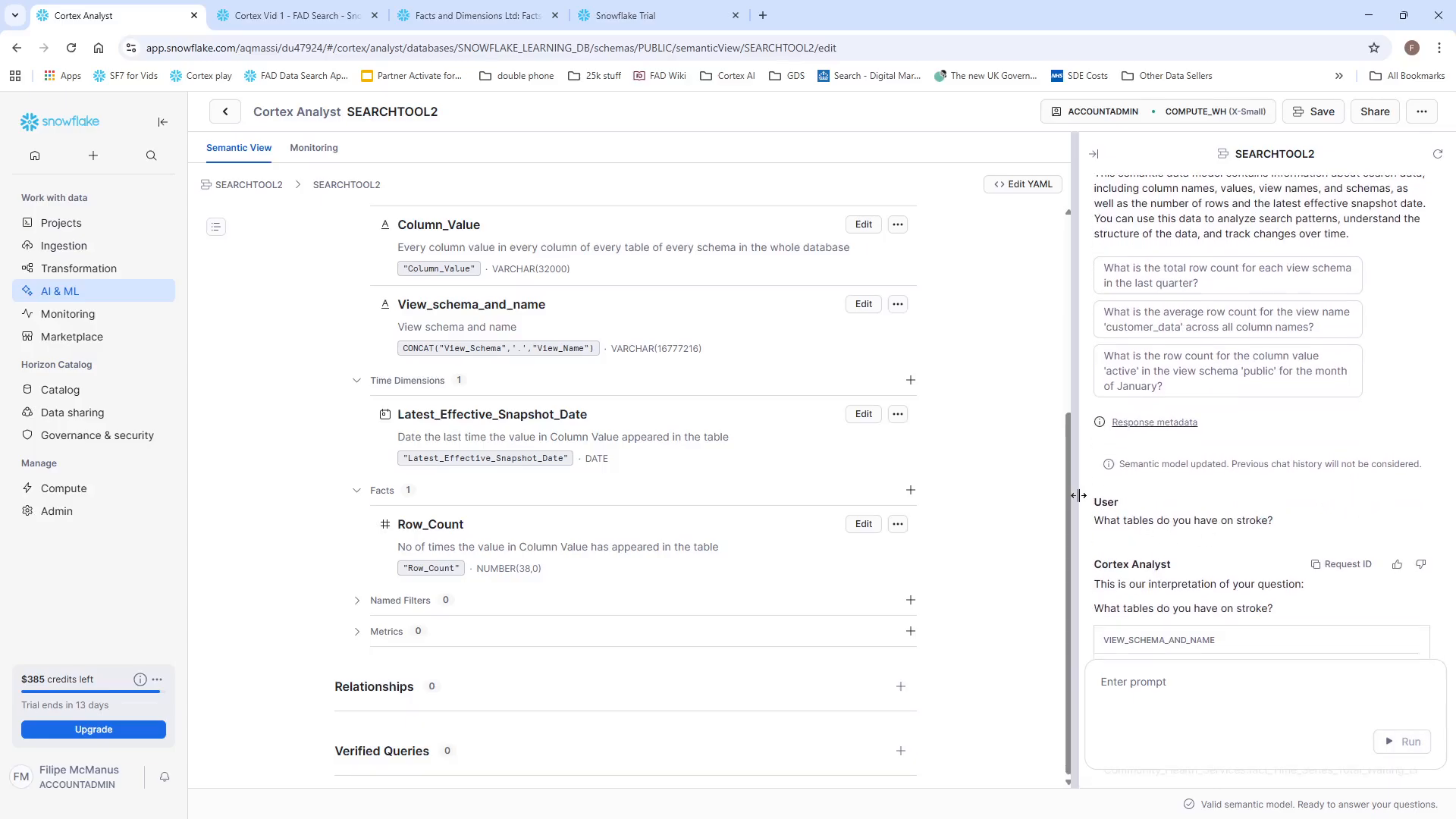
pyautogui.moveTo(1078, 495); pyautogui.dragTo(744, 497)
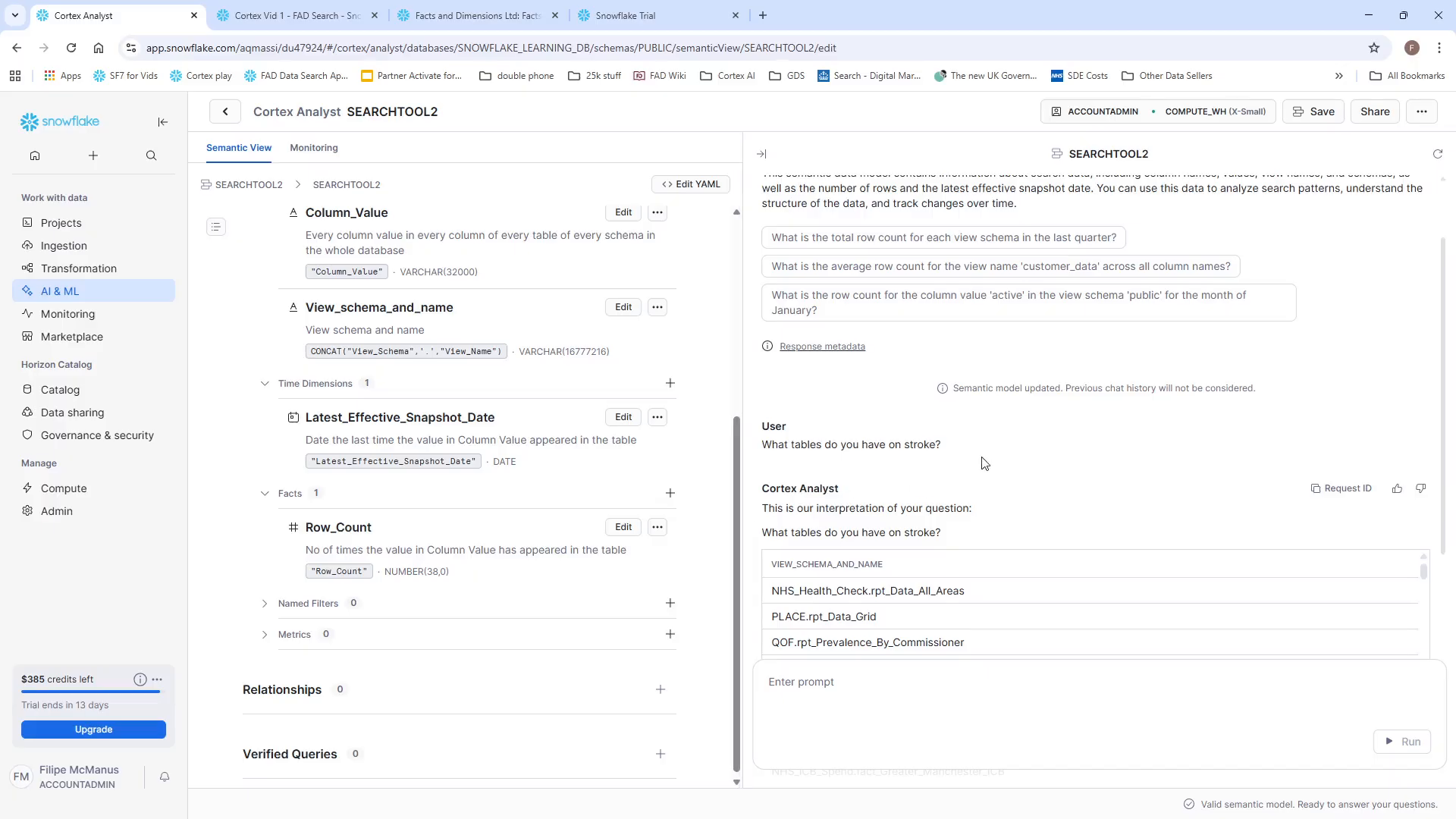
pyautogui.scroll(-2, 984, 462)
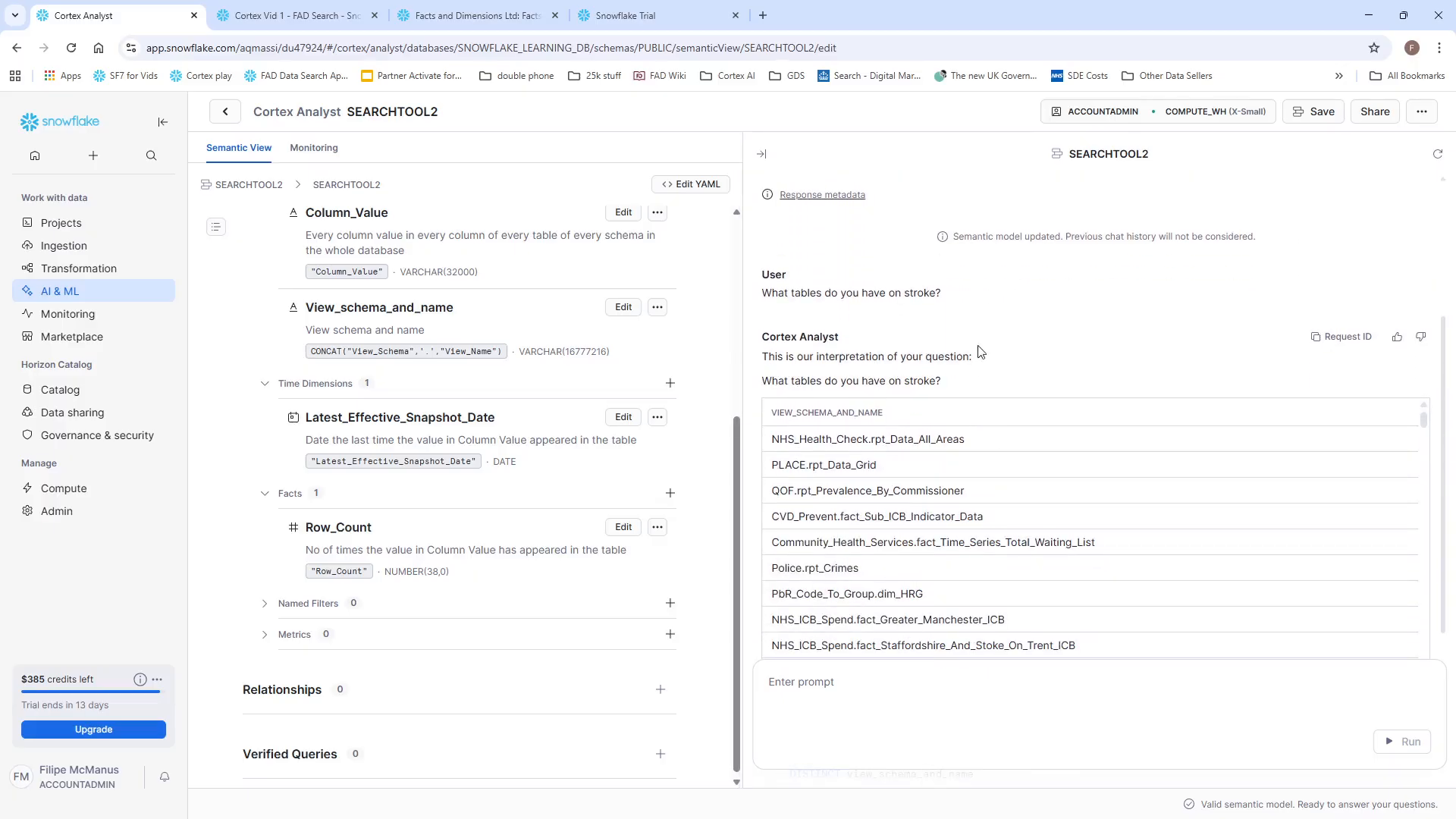
# Examine the table list returned for the stroke question and compare its semantic query with the physical query.
pyautogui.scroll(-5, 985, 379)
pyautogui.scroll(-2, 942, 440)
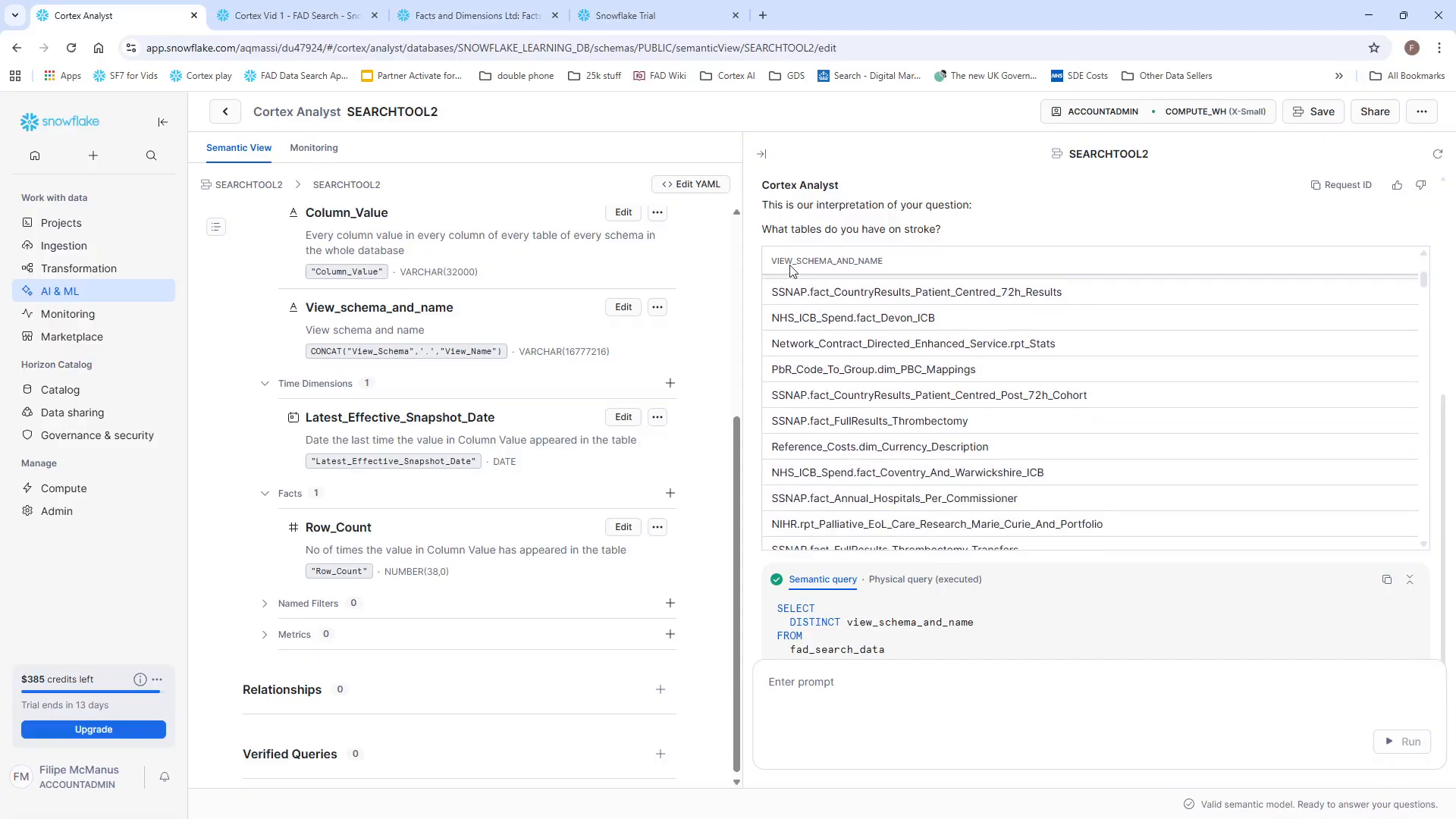
pyautogui.scroll(-2, 841, 345)
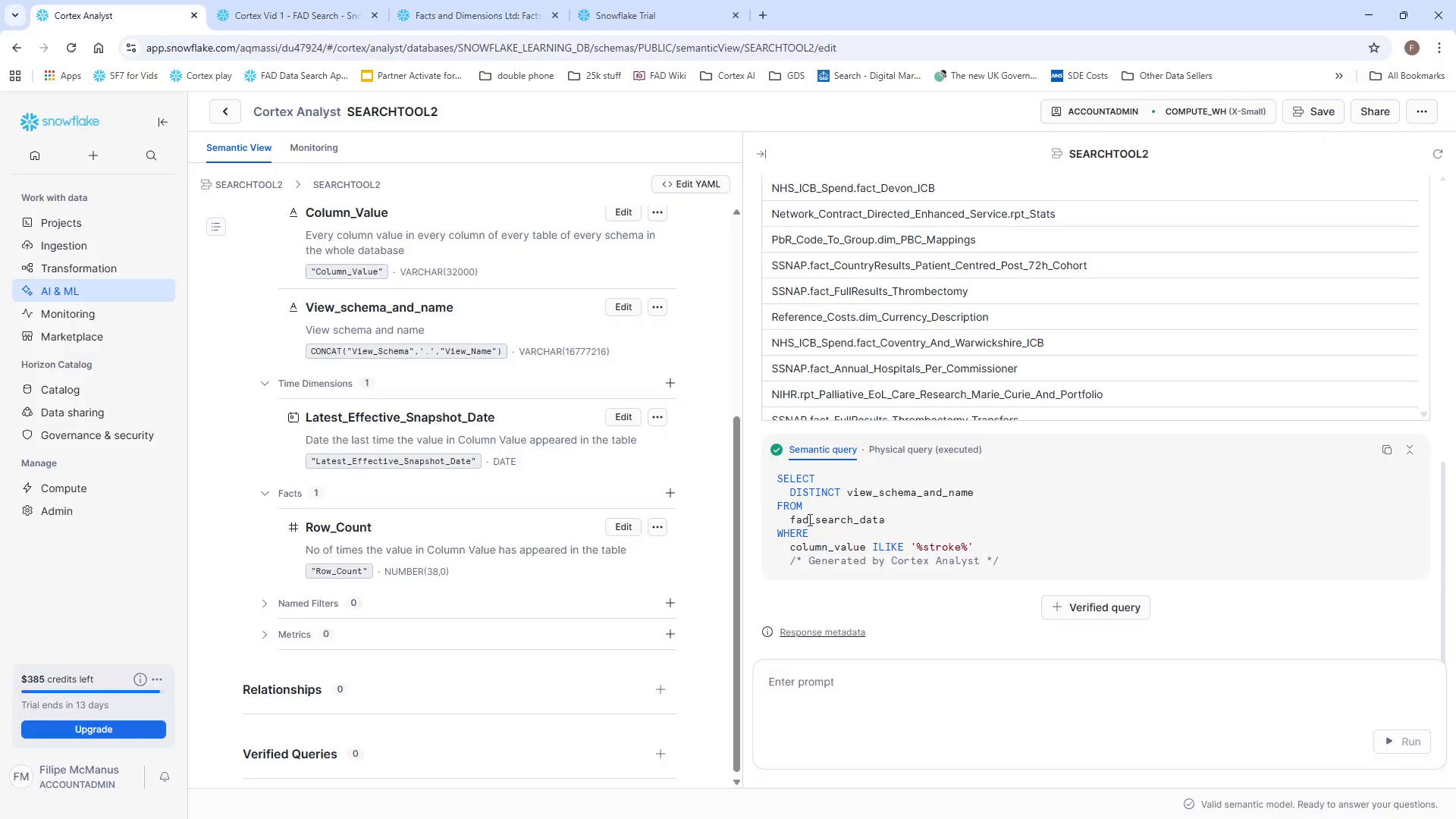
pyautogui.click(969, 450)
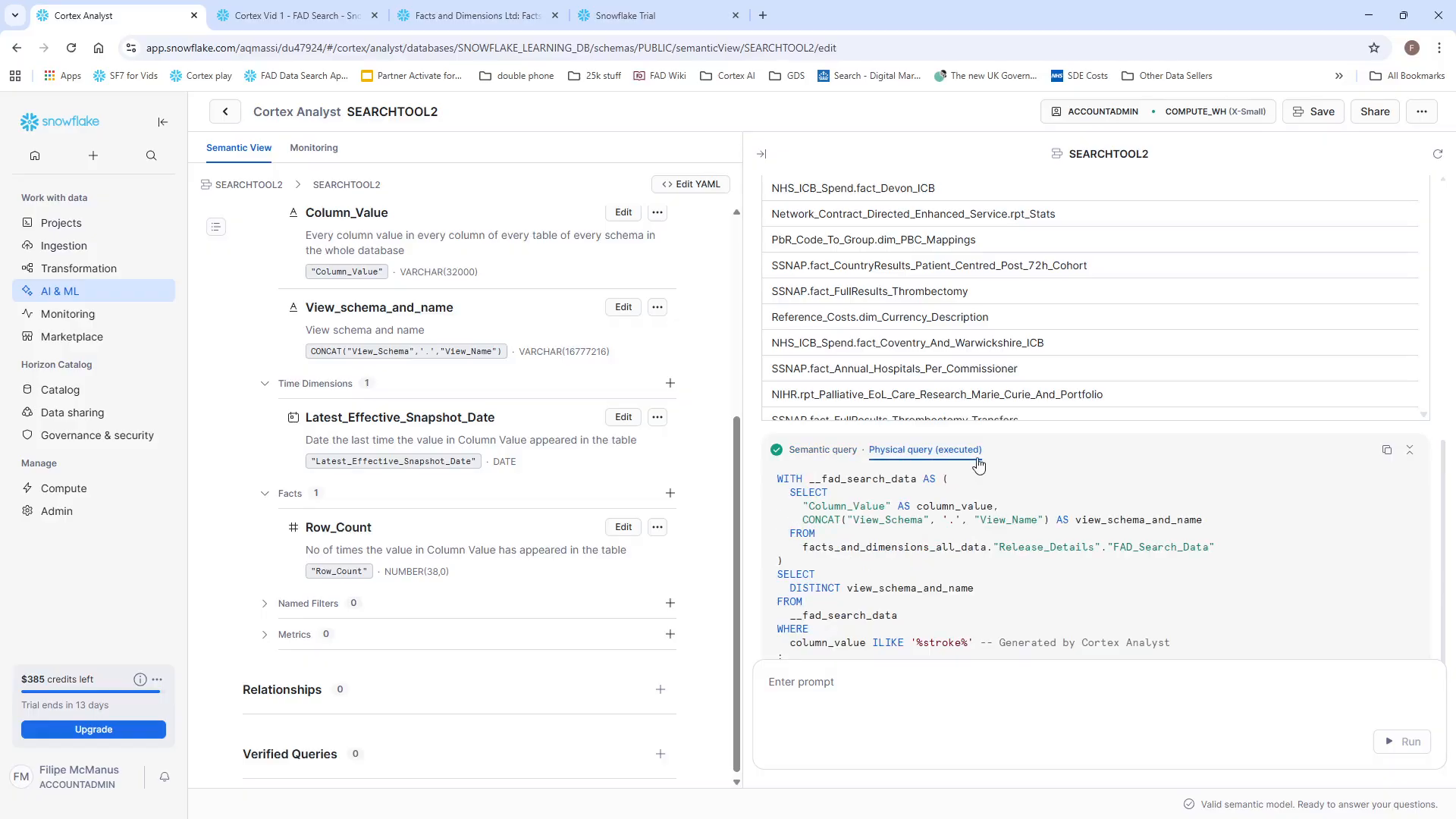
pyautogui.moveTo(786, 494); pyautogui.dragTo(1258, 547)
pyautogui.click(808, 450)
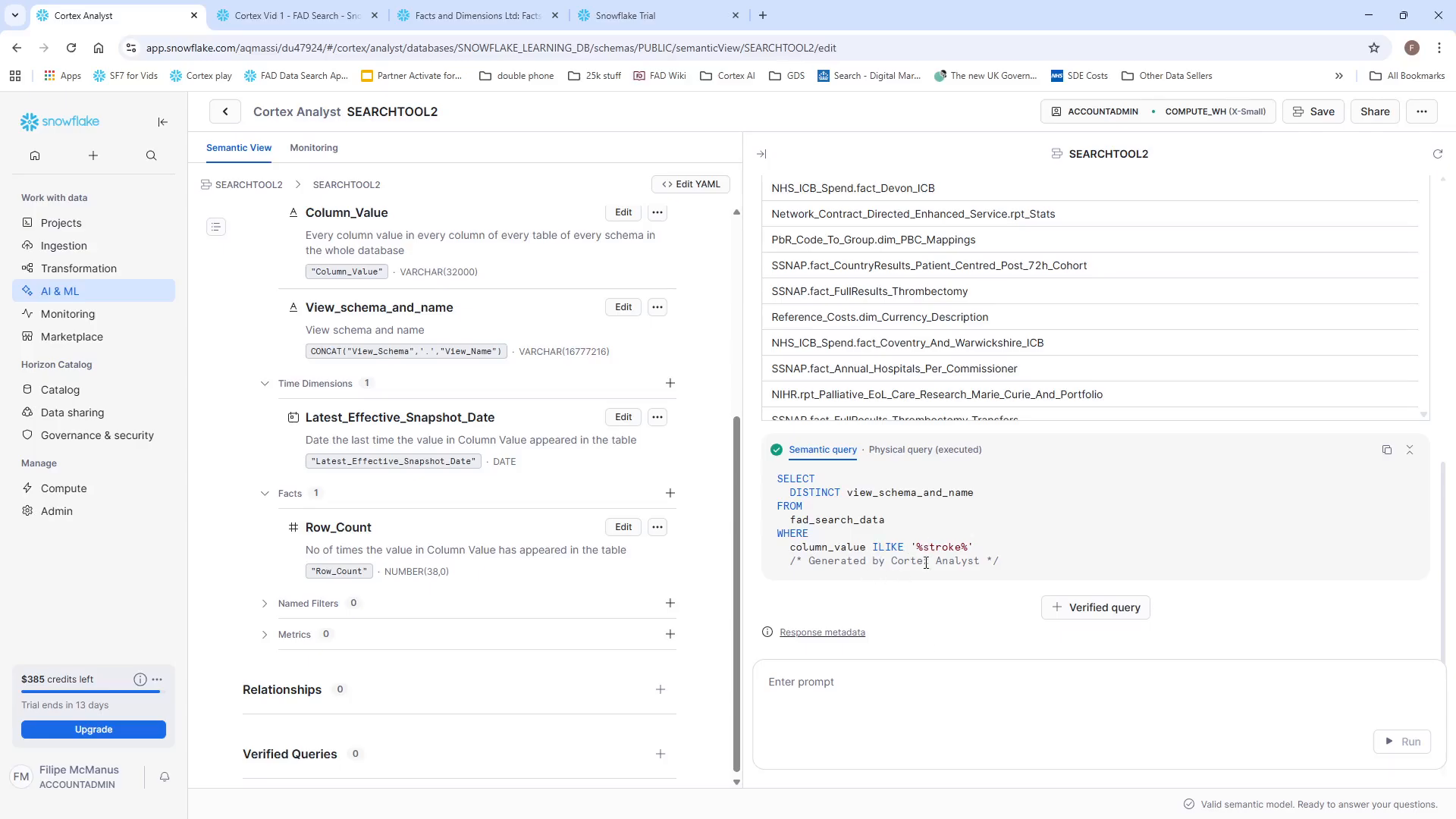
pyautogui.scroll(1, 864, 347)
pyautogui.scroll(1, 864, 349)
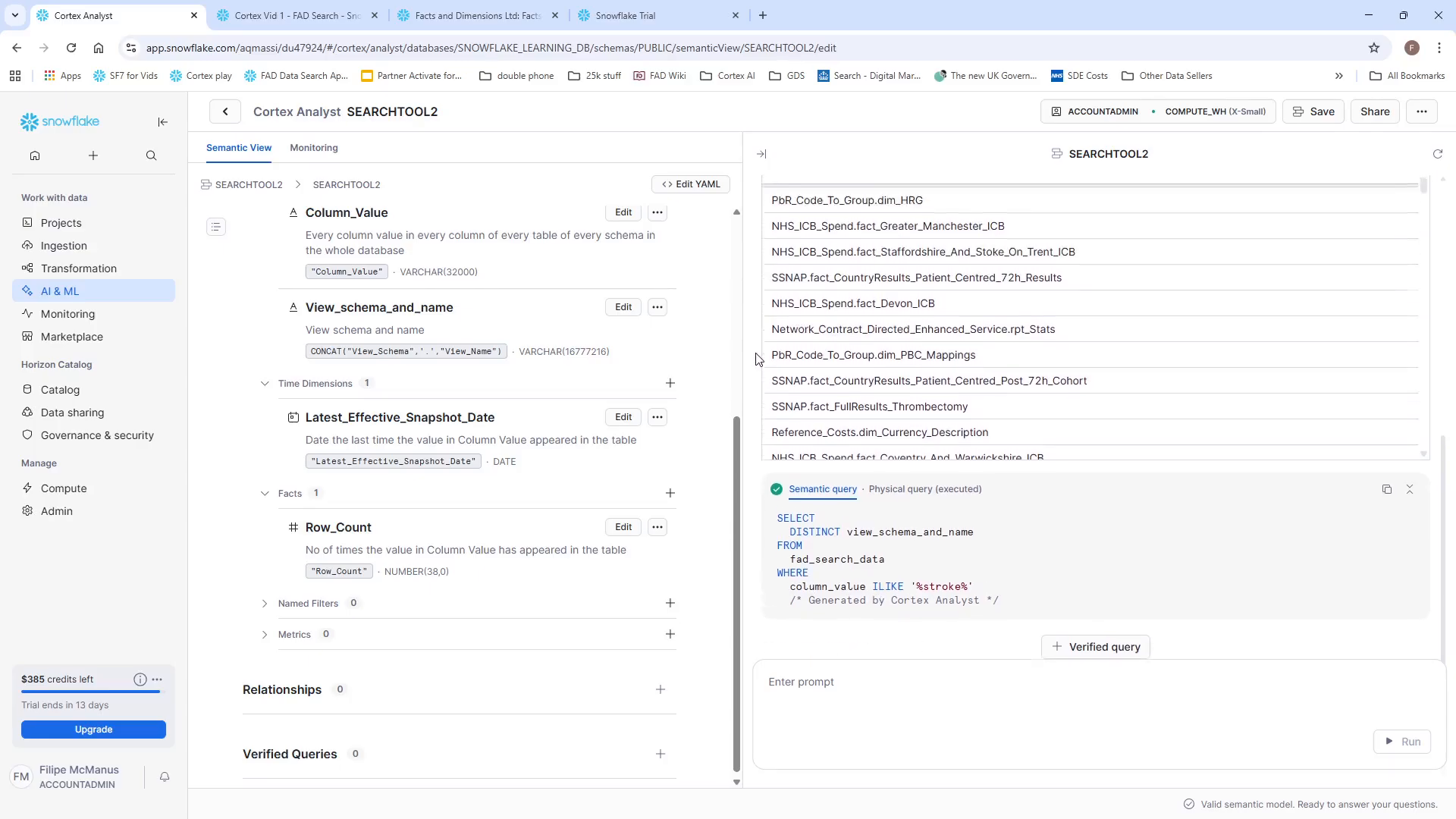
pyautogui.scroll(-10, 872, 324)
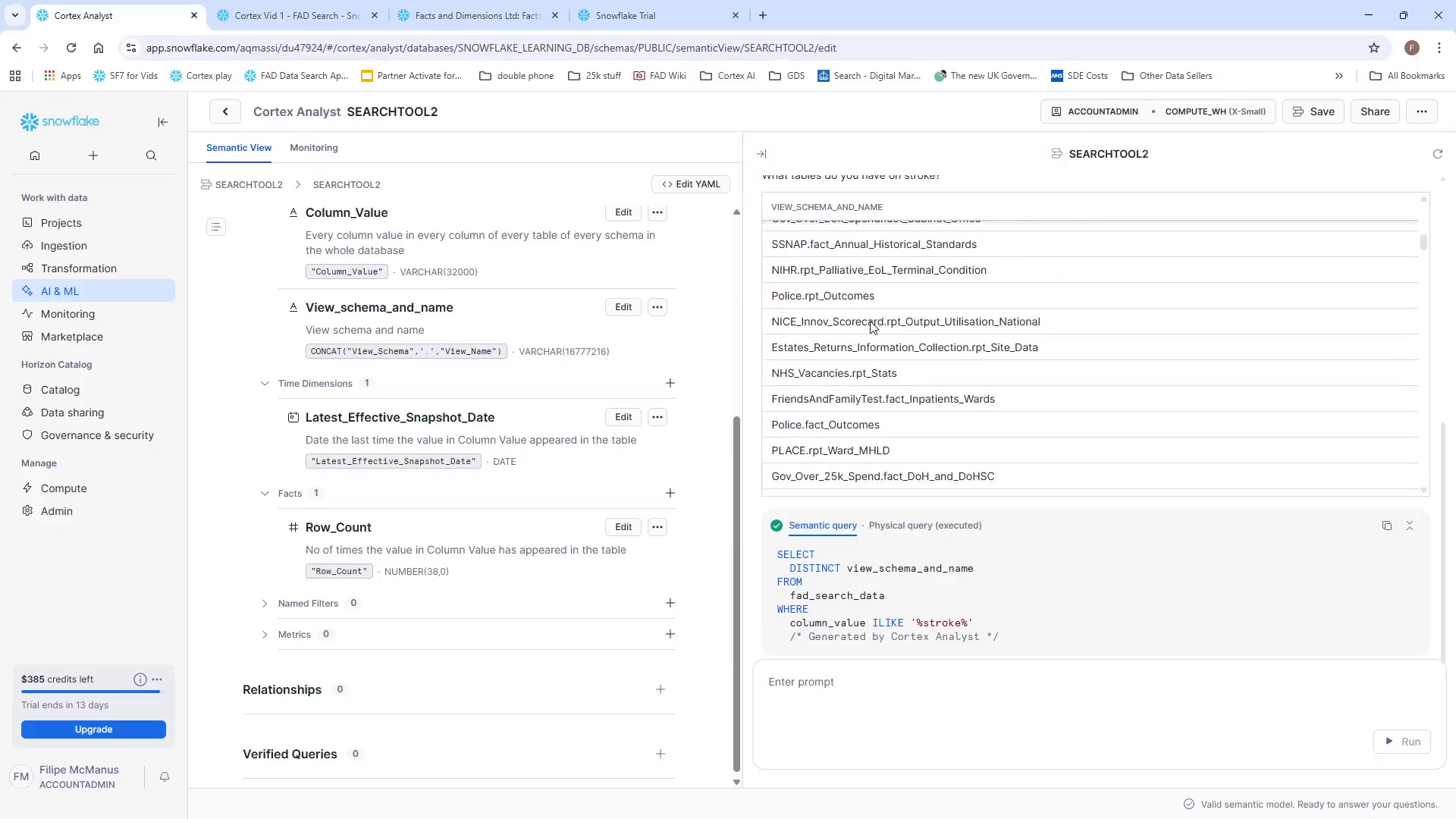
pyautogui.scroll(-5, 872, 326)
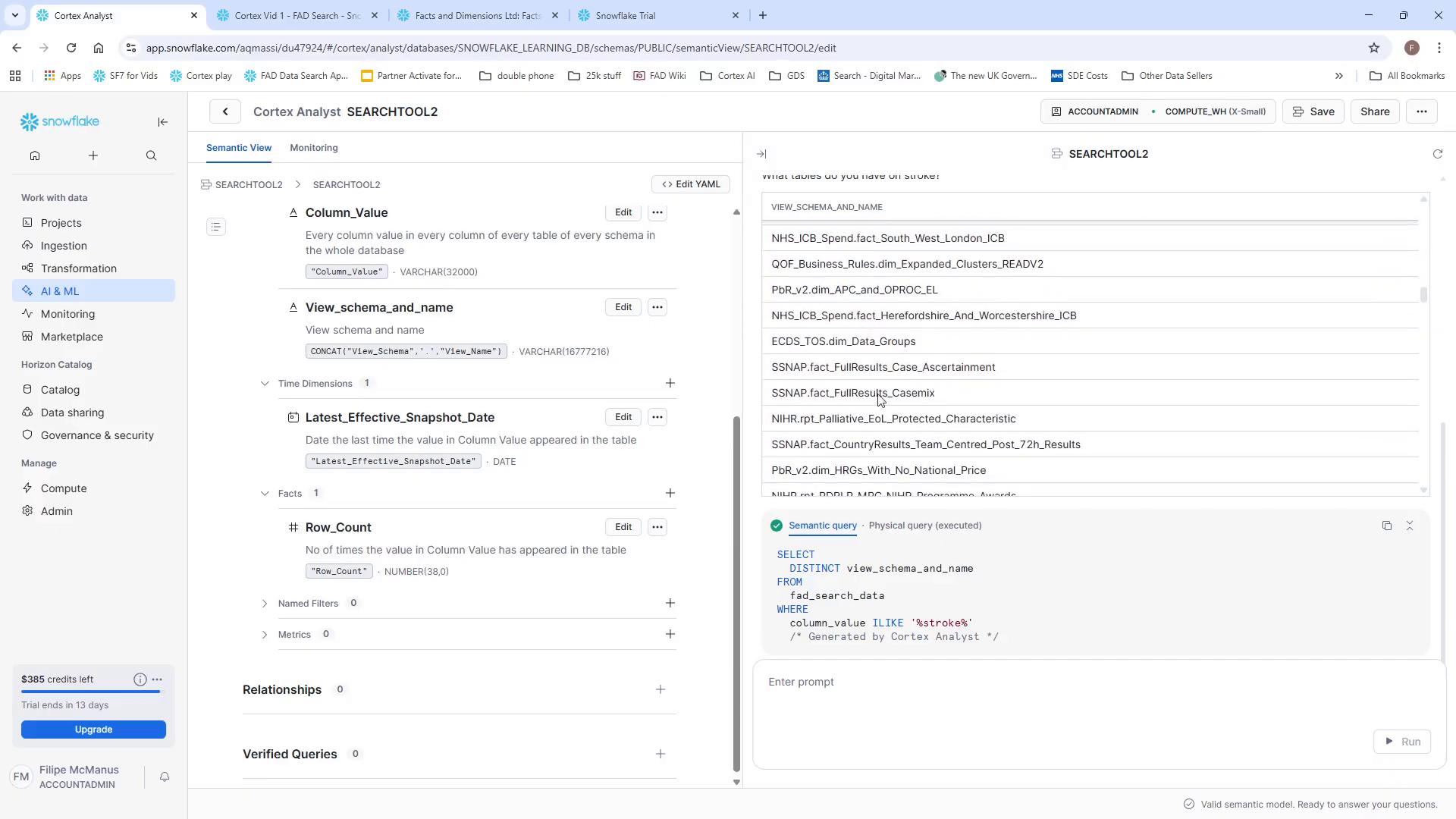
# Copy the stroke answer's physical query over the contents of the "Cortex Vid 1 - FAD Search" worksheet, run it and review its inner SELECT.
pyautogui.click(910, 526)
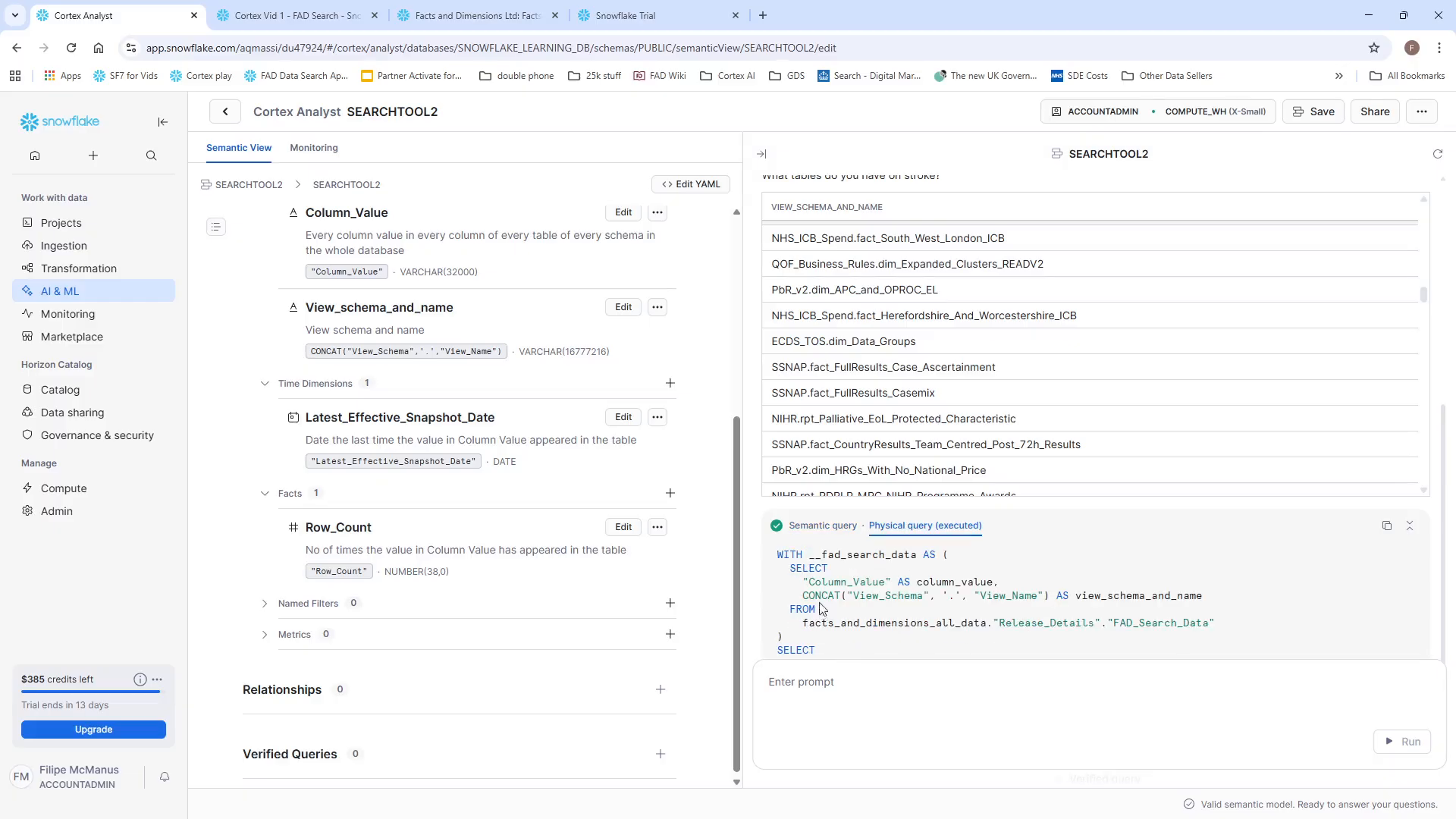
pyautogui.click(1393, 533)
pyautogui.click(270, 9)
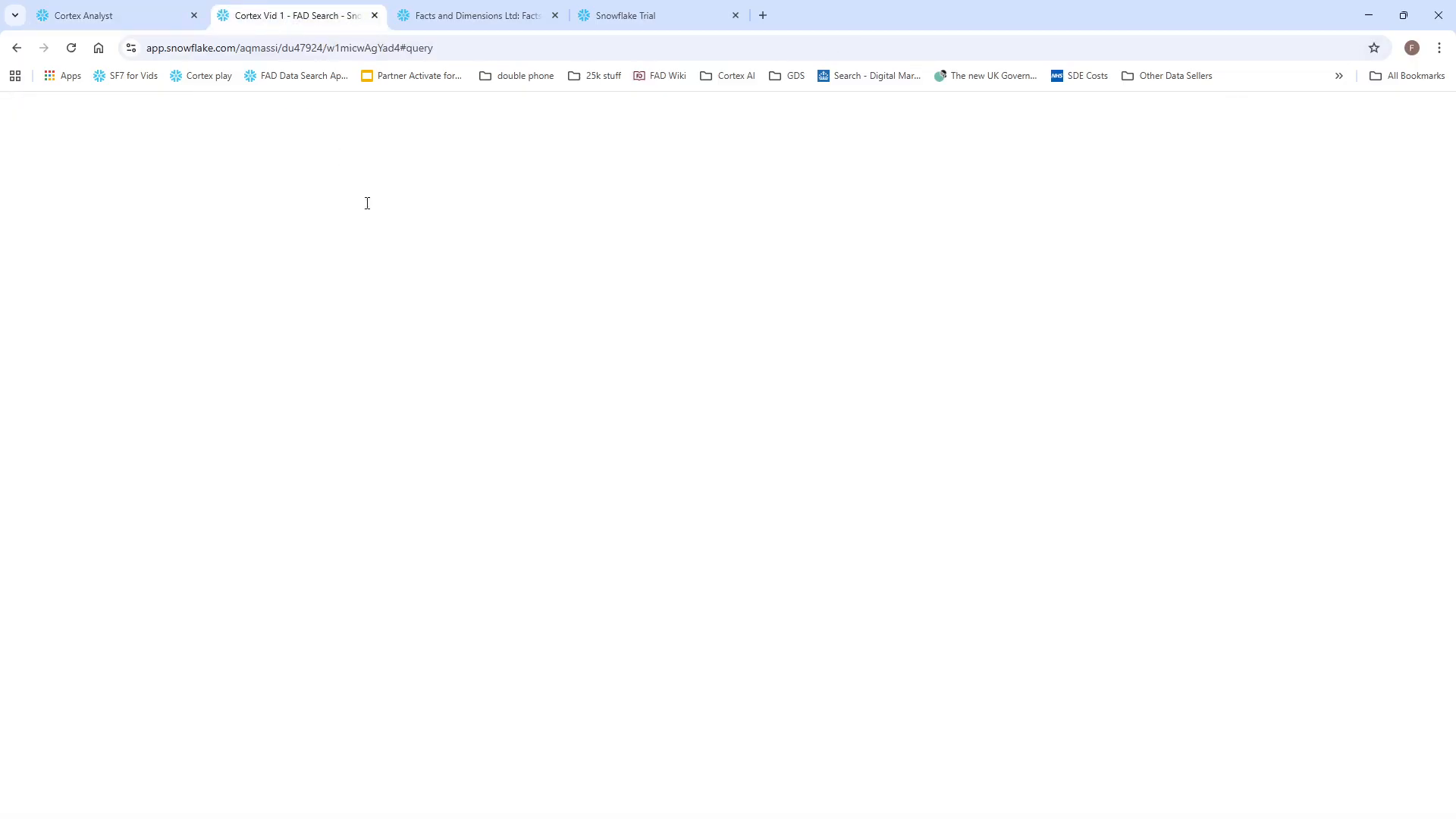
pyautogui.hotkey('ctrl', 'a')
pyautogui.hotkey('ctrl', 'v')
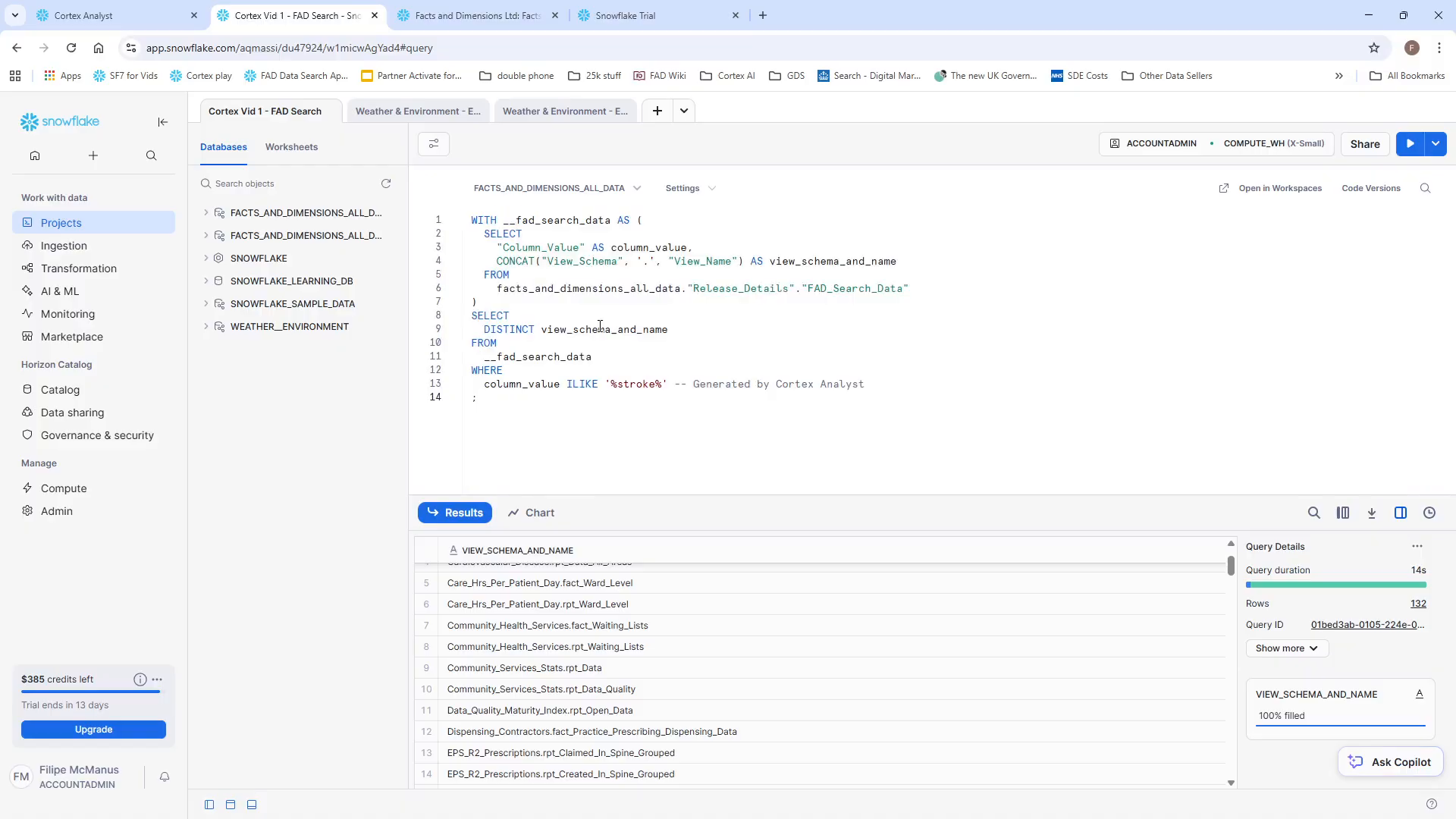
pyautogui.hotkey('ctrl', 'Return')
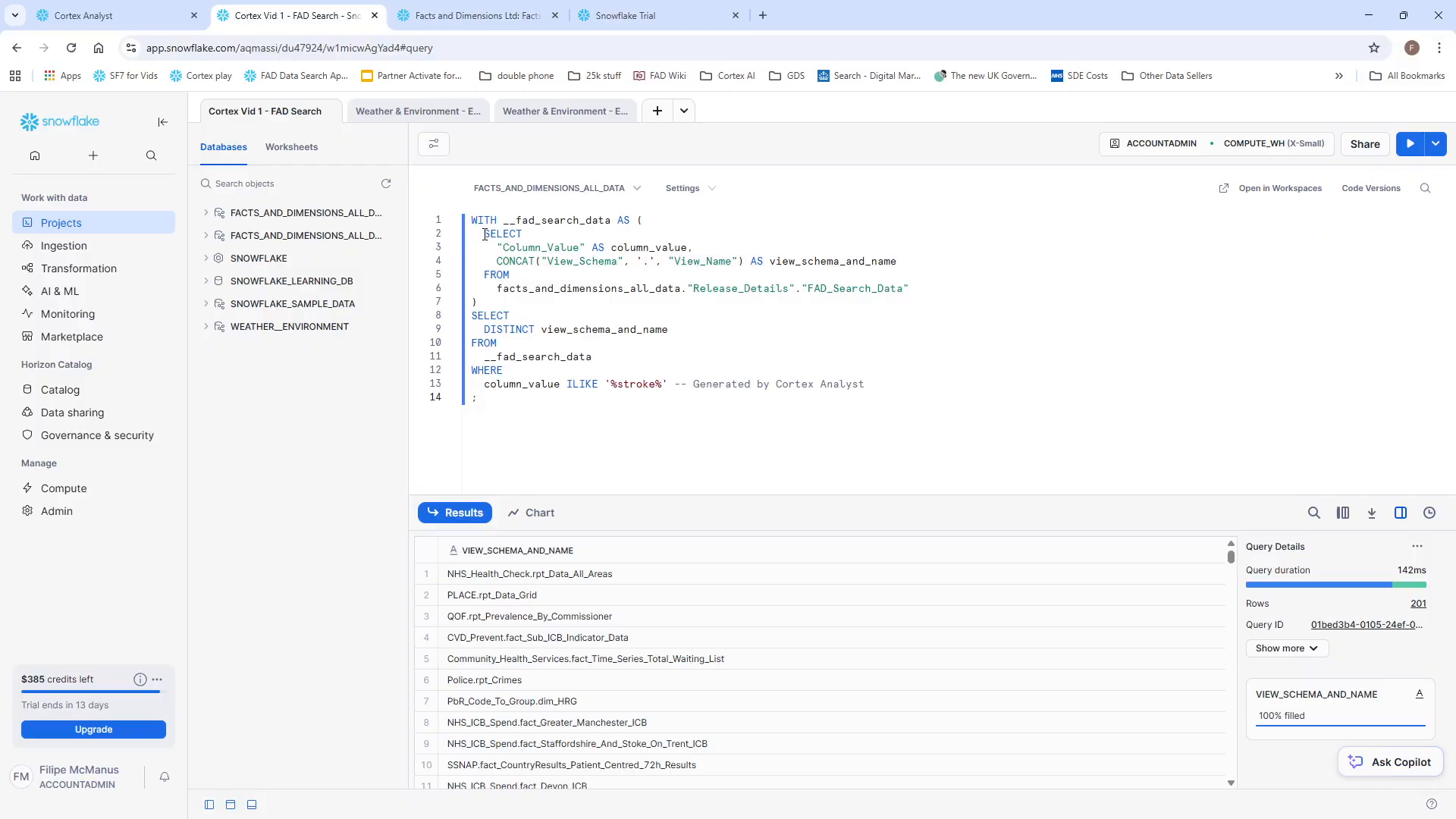
pyautogui.moveTo(485, 234); pyautogui.dragTo(726, 269)
pyautogui.moveTo(887, 281); pyautogui.dragTo(932, 288)
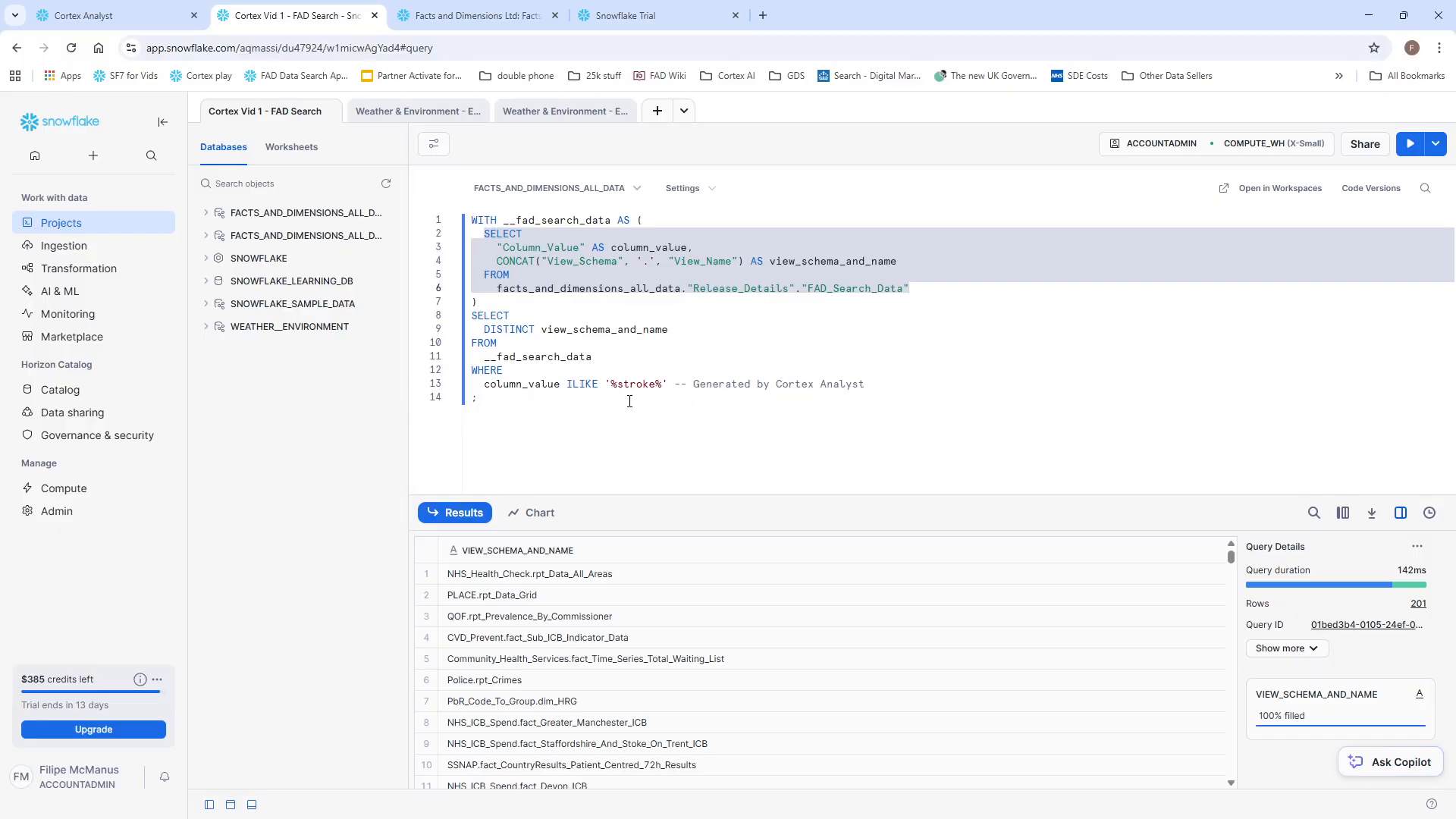
pyautogui.click(538, 402)
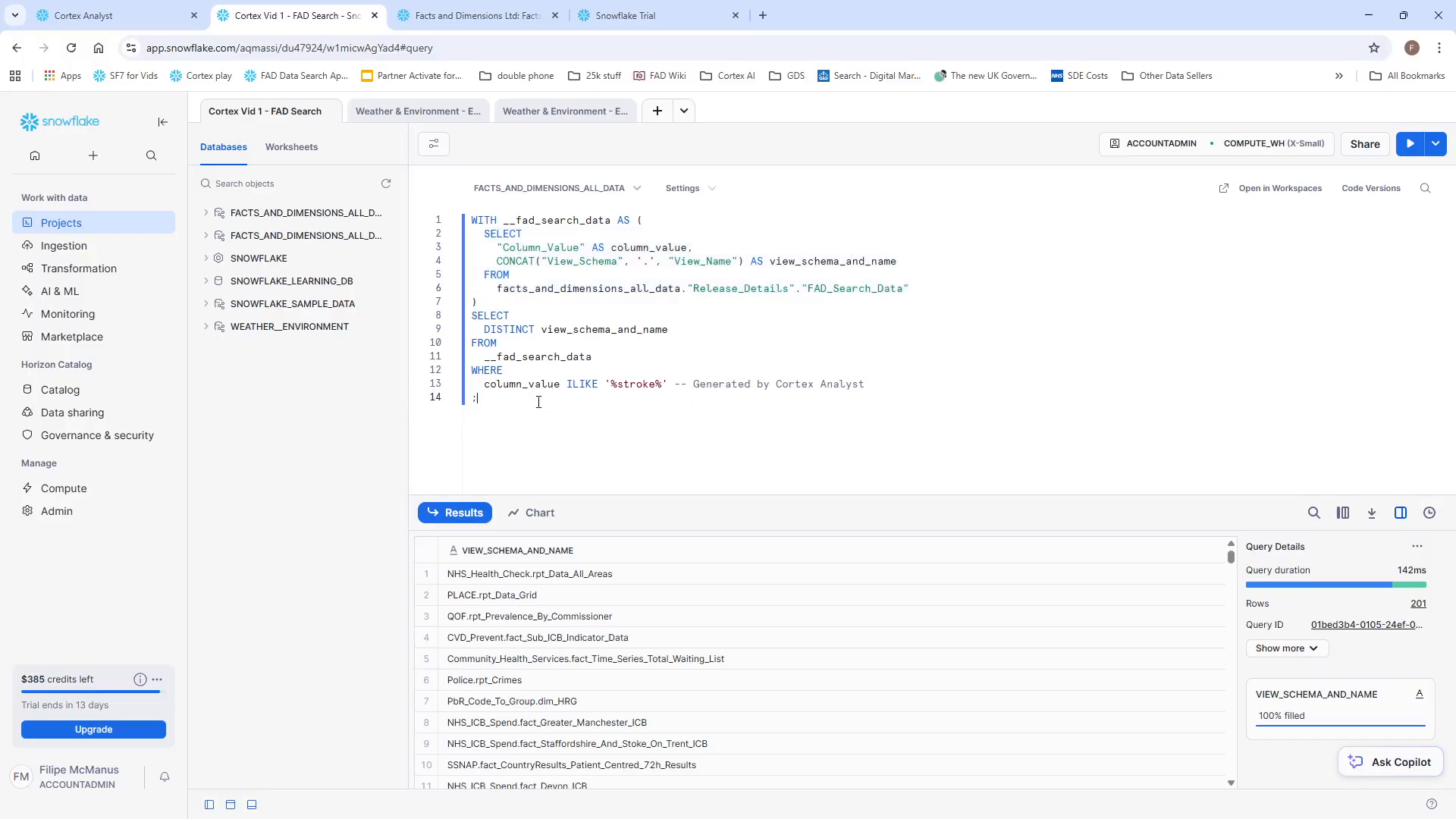
pyautogui.click(577, 579)
# Start a second query below the pasted one: select * from "Release_Details"."FAD_Search_Data".
pyautogui.click(551, 441)
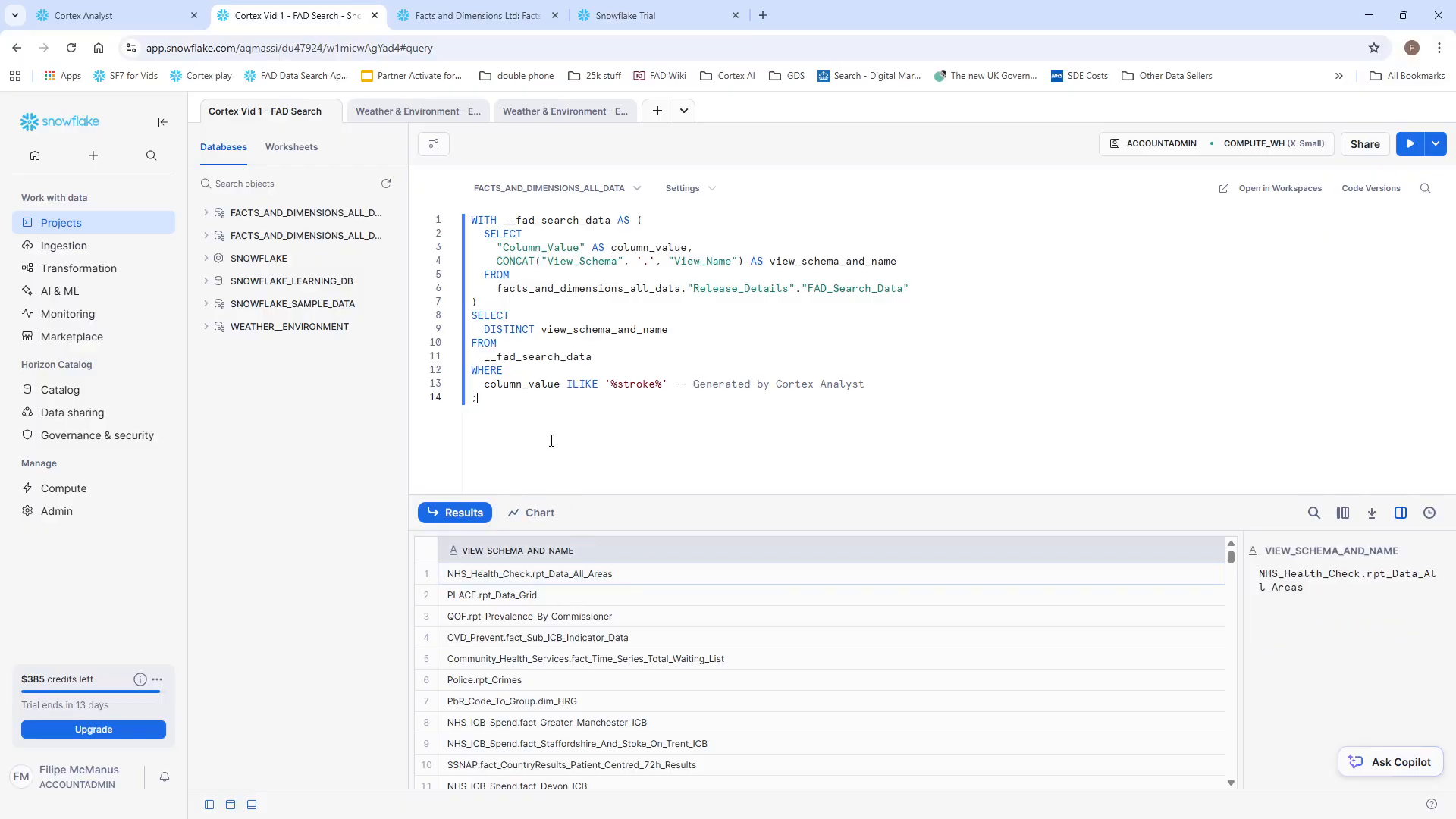
pyautogui.press('Return')
pyautogui.press('Return')
pyautogui.write('selec')
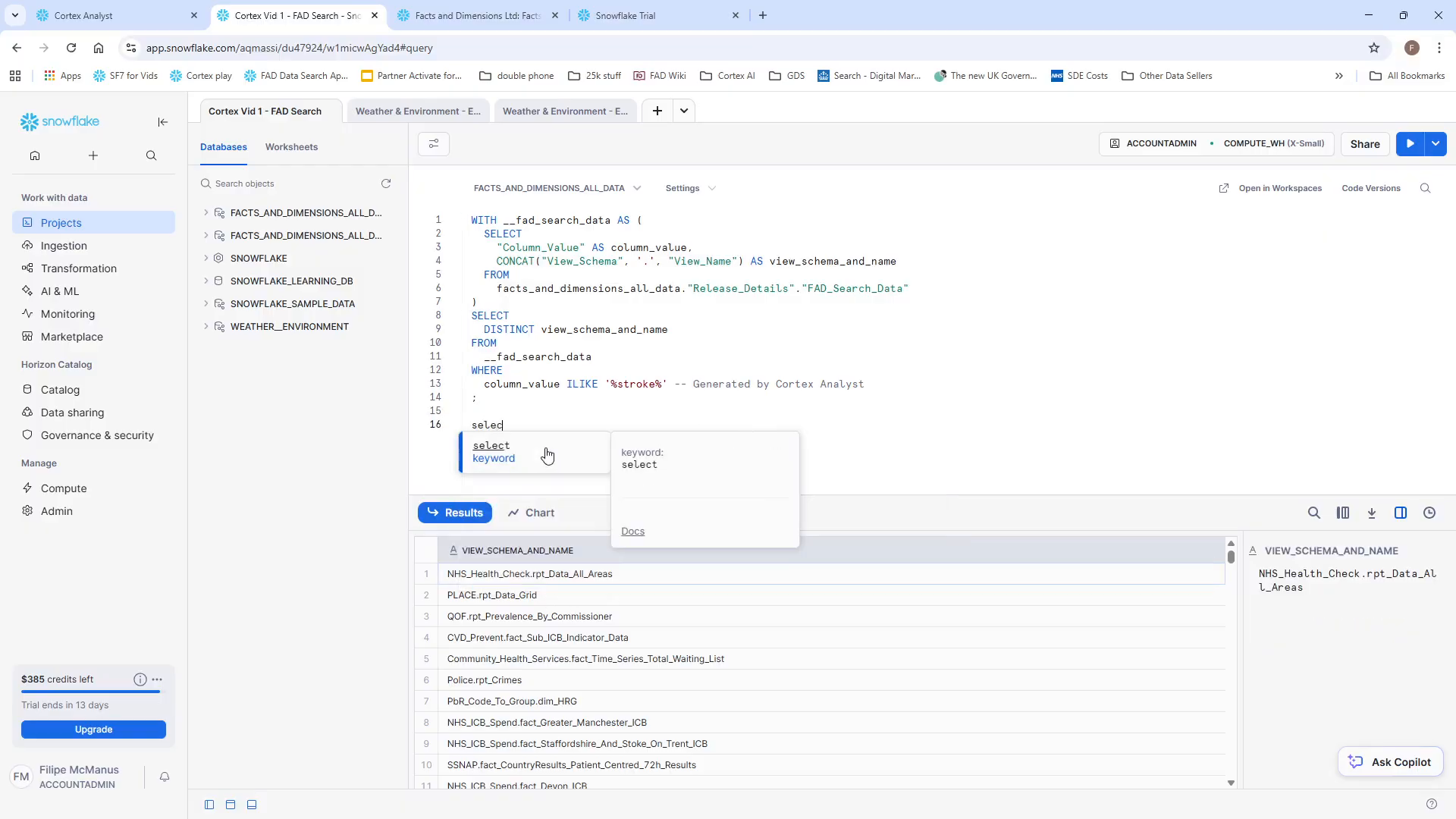
pyautogui.write('t * frmo ')
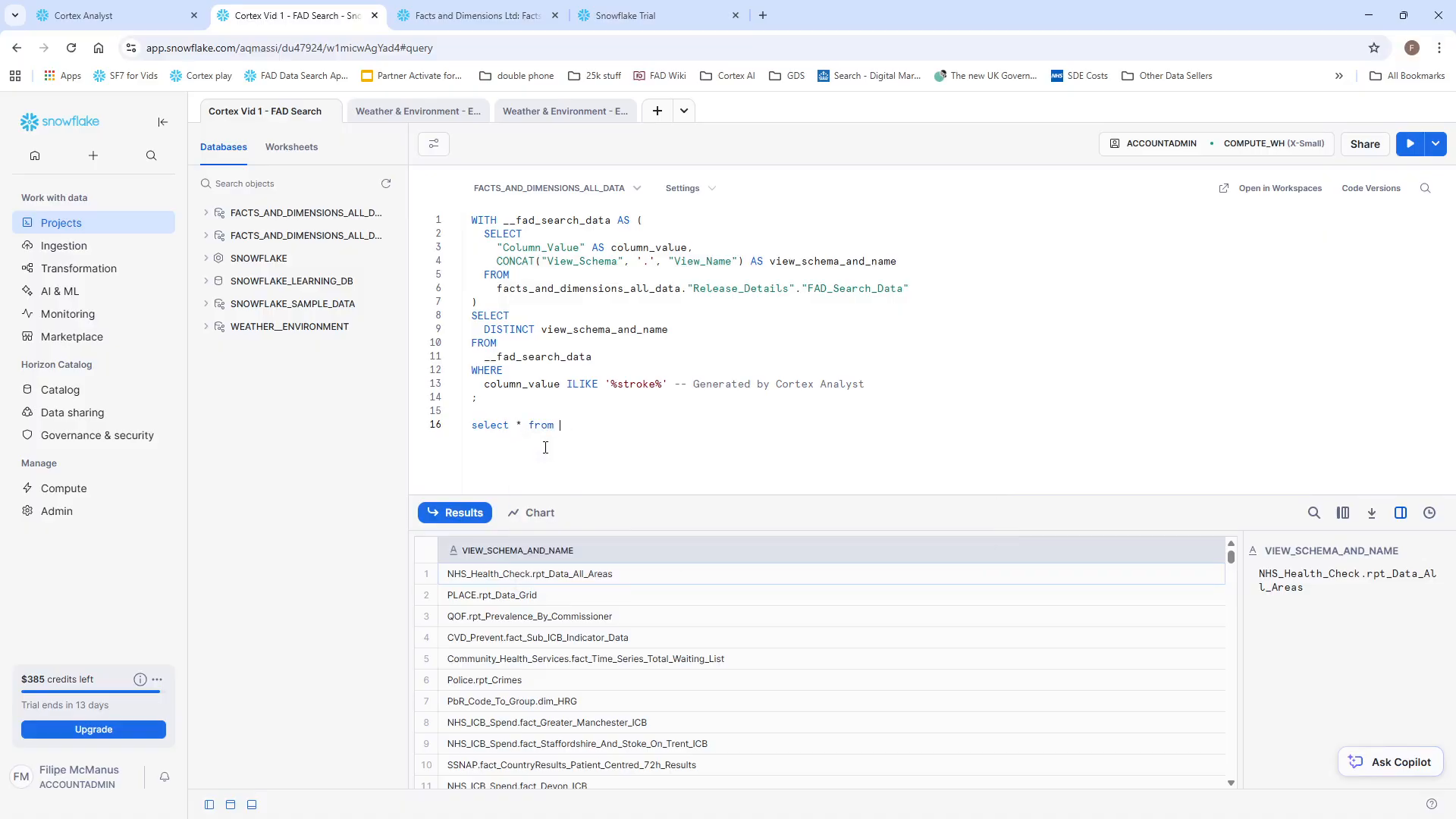
pyautogui.write('release_deta')
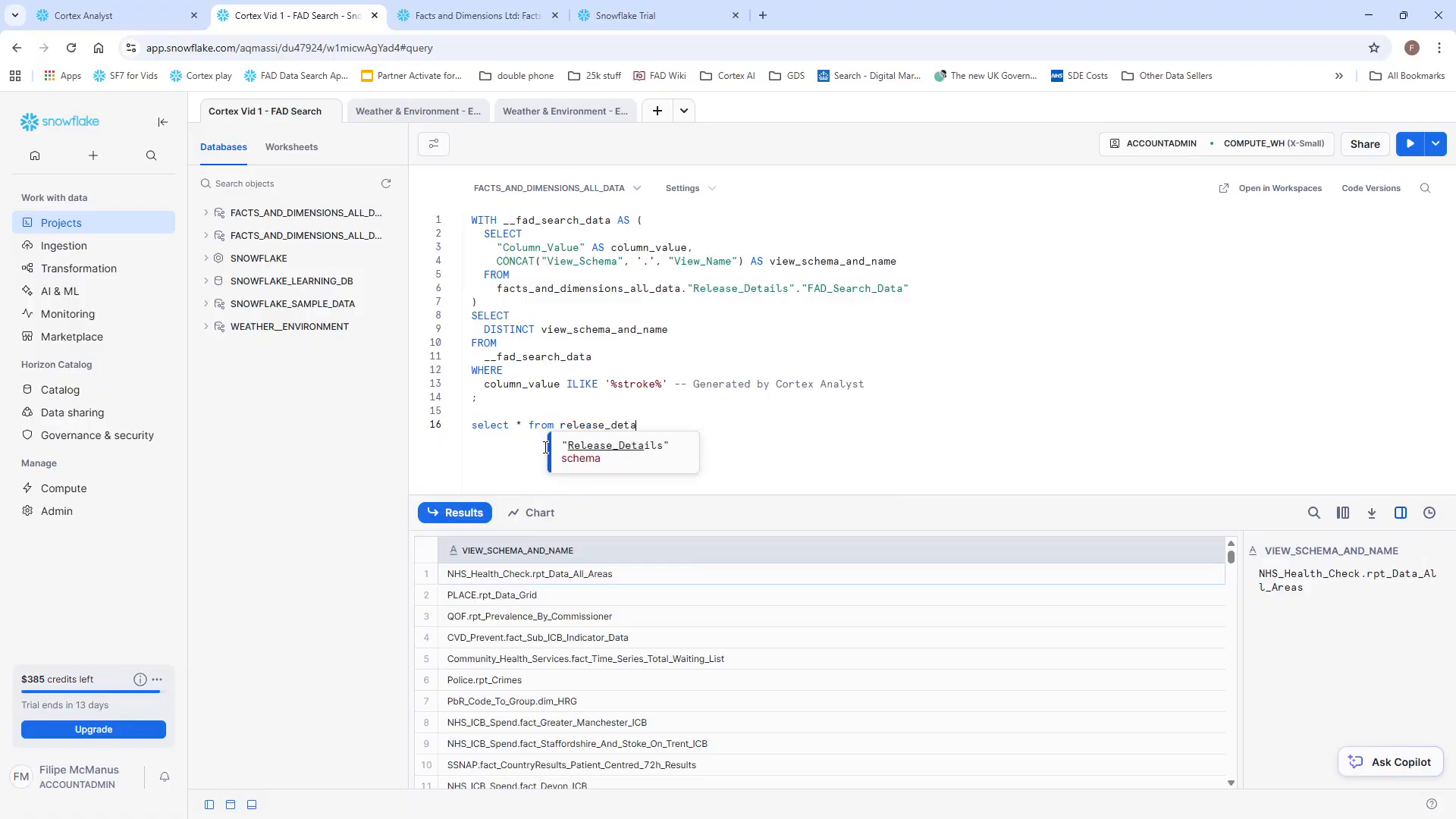
pyautogui.press('Tab')
pyautogui.write('.fad')
pyautogui.press('Tab')
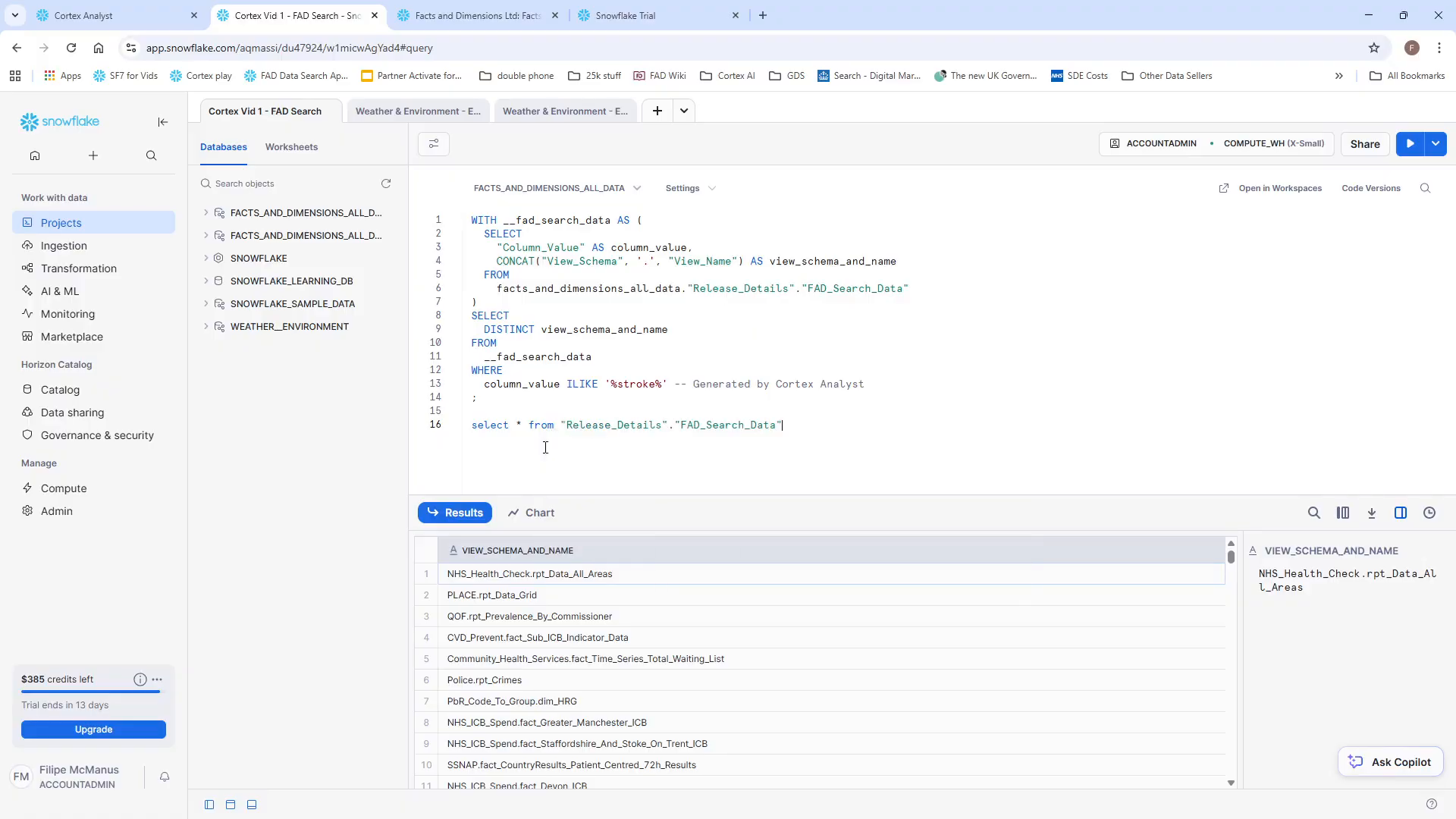
# Filter the second query with where "Column_Value" ilike '%stroke%' and select its text.
pyautogui.write('here column_val')
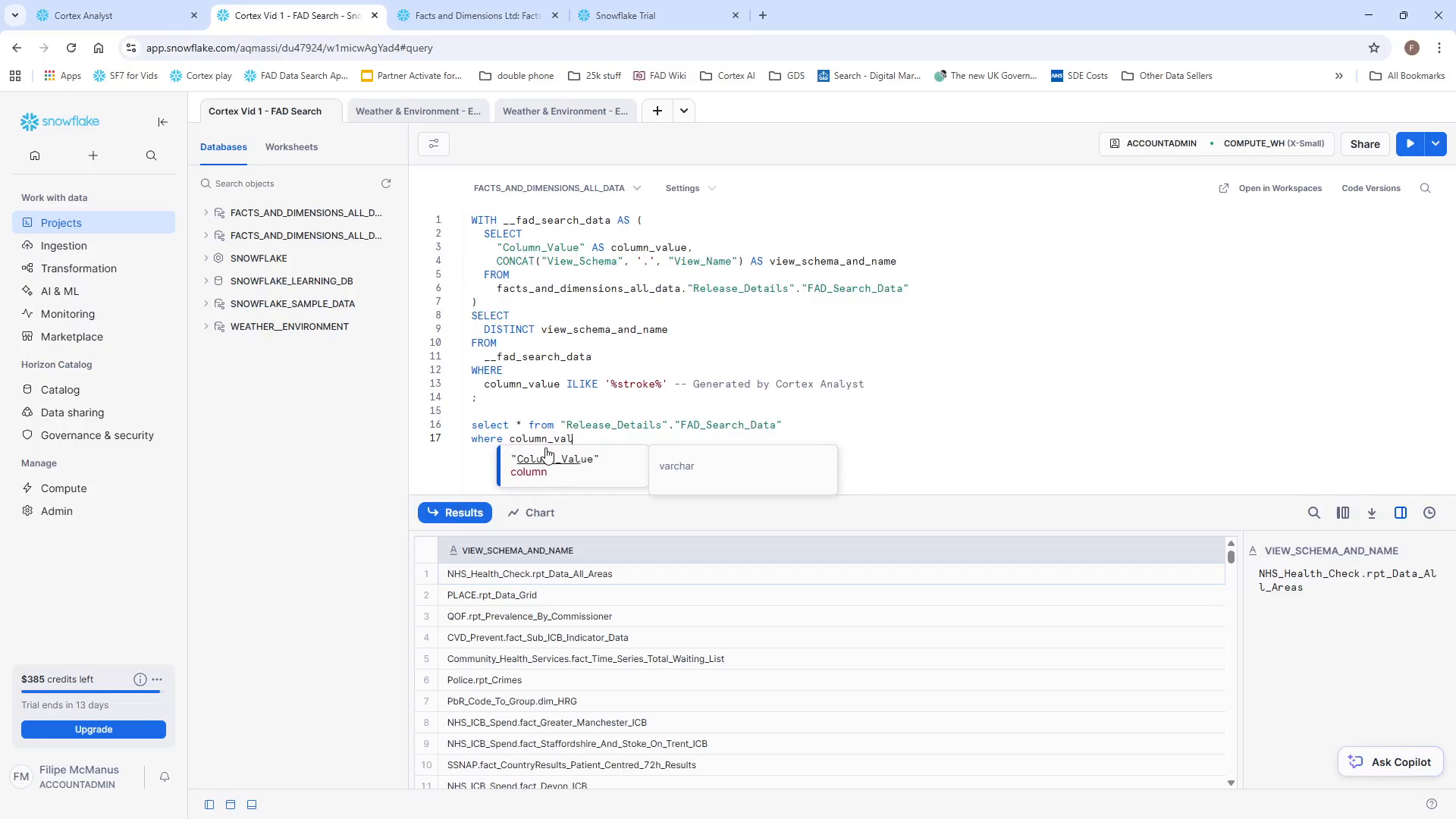
pyautogui.press('Tab')
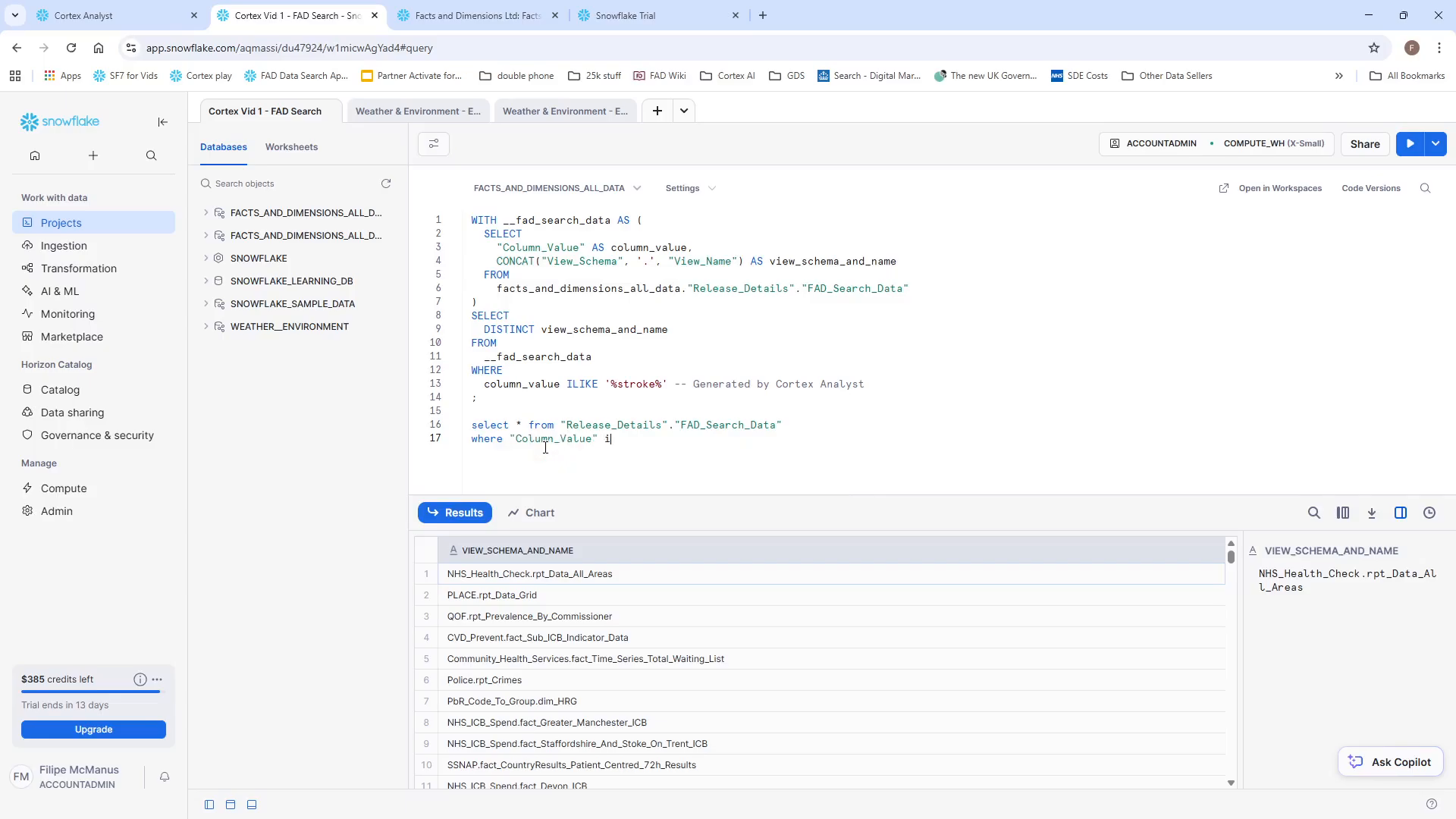
pyautogui.write("ilike '%stroke%")
pyautogui.hotkey('shift', 'Up')
pyautogui.hotkey('shift', 'Up')
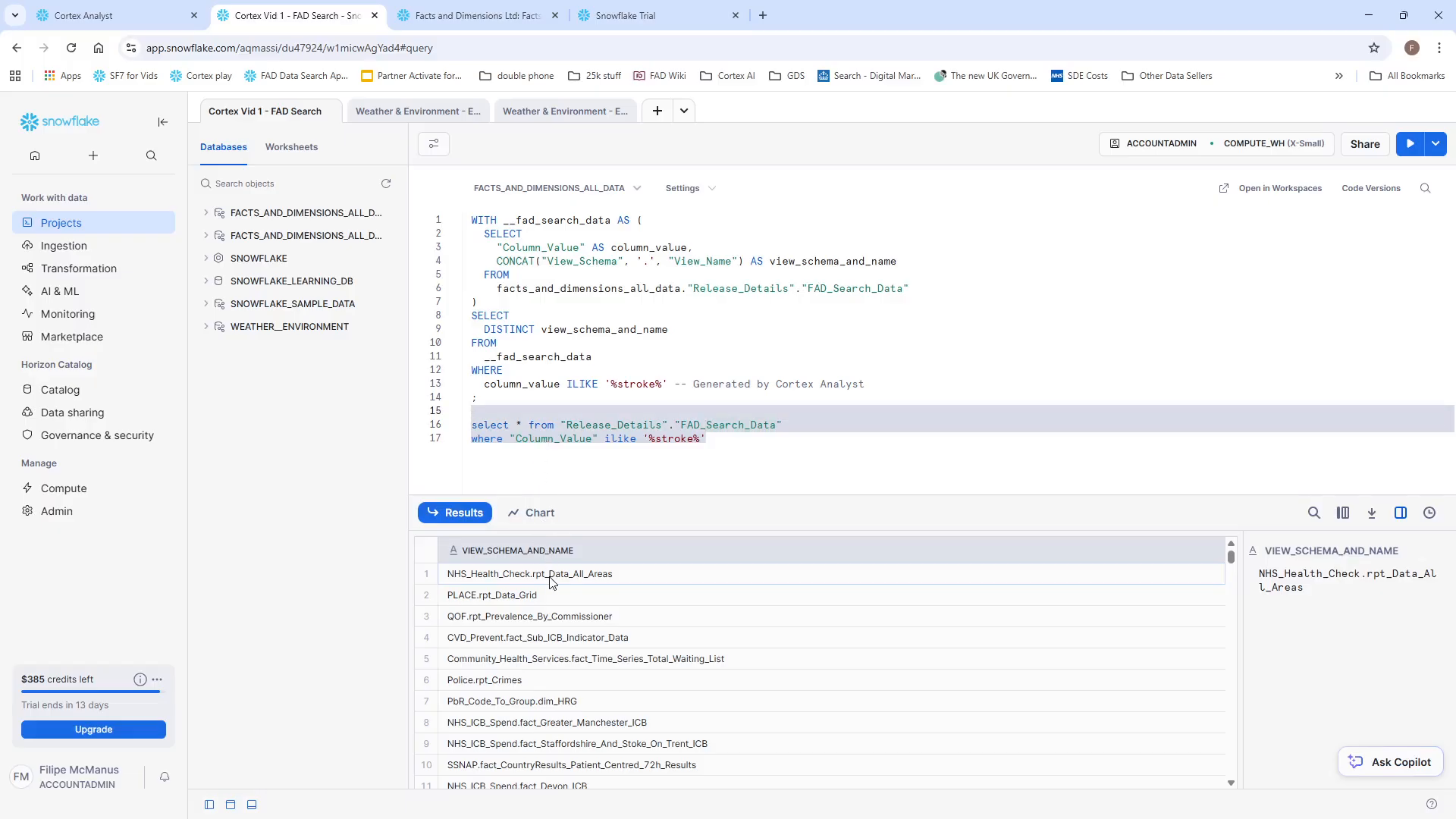
# Copy the first result's name and add the condition and "View_Schema" = 'NHS_Health_Check.rpt_Data_All_Areas' to the second query.
pyautogui.click(536, 676)
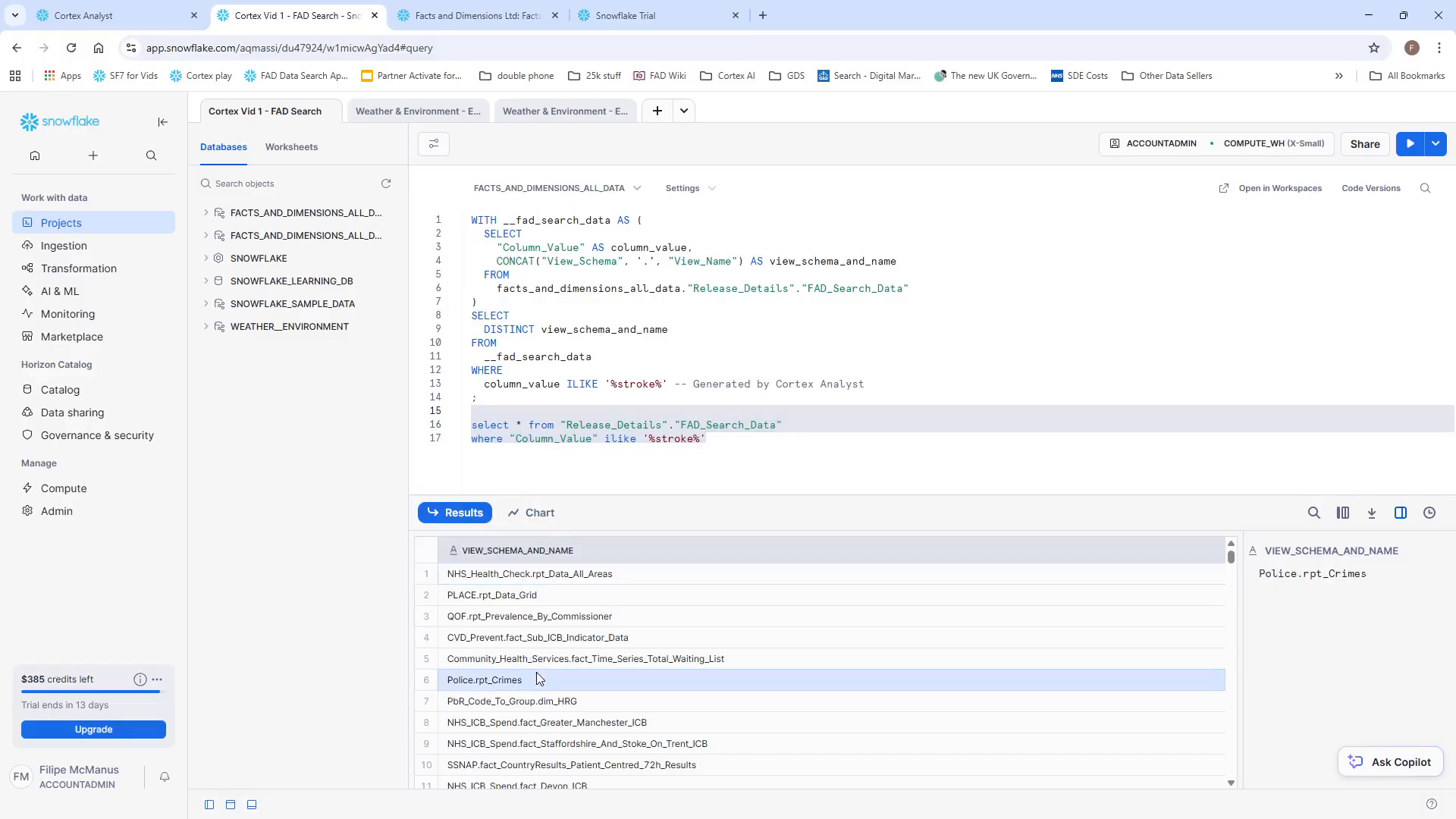
pyautogui.click(536, 579)
pyautogui.click(753, 451)
pyautogui.write('a')
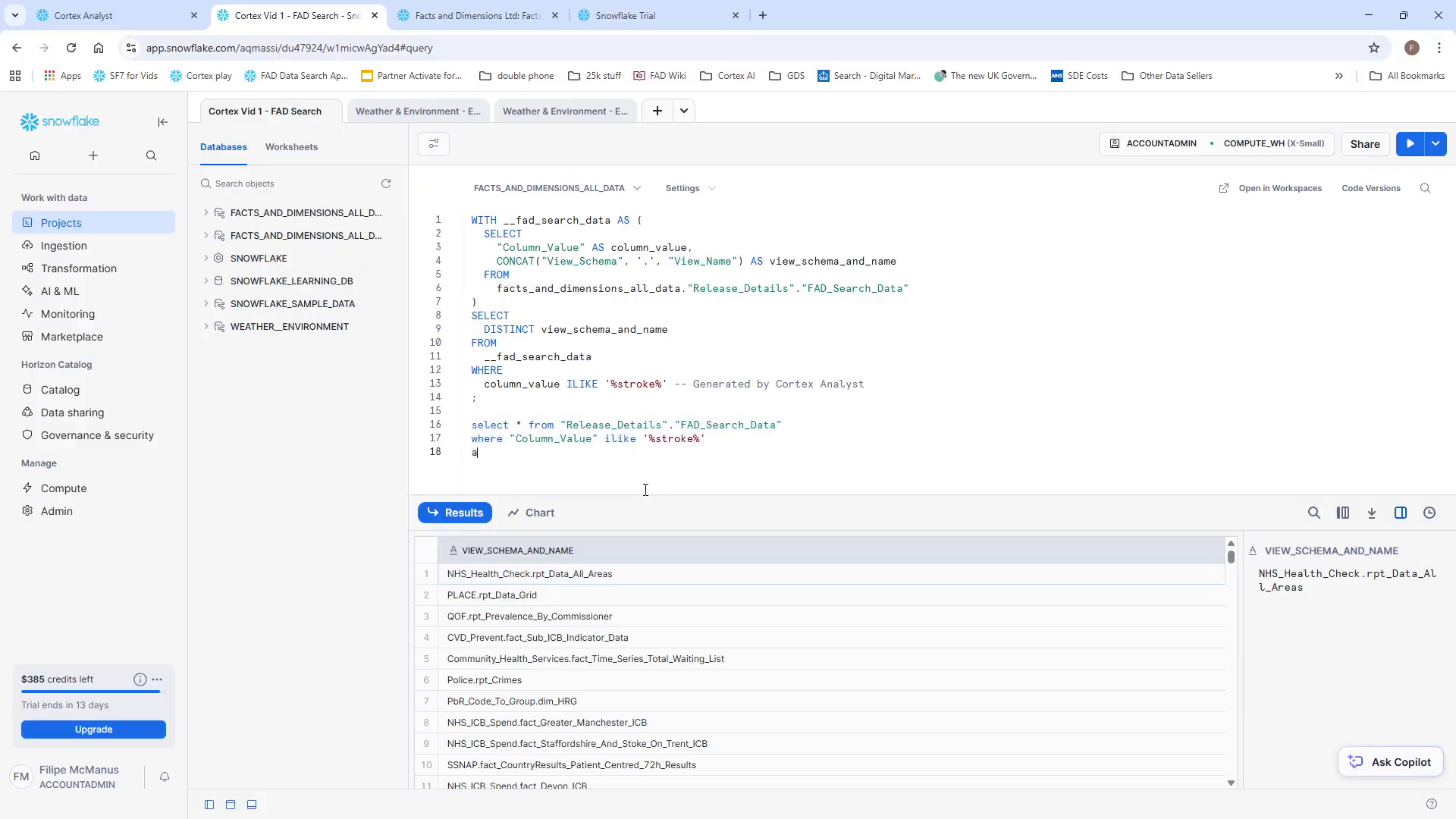
pyautogui.write('nd view_sch')
pyautogui.press('Tab')
pyautogui.write("= '")
pyautogui.hotkey('ctrl', 'v')
pyautogui.write("'")
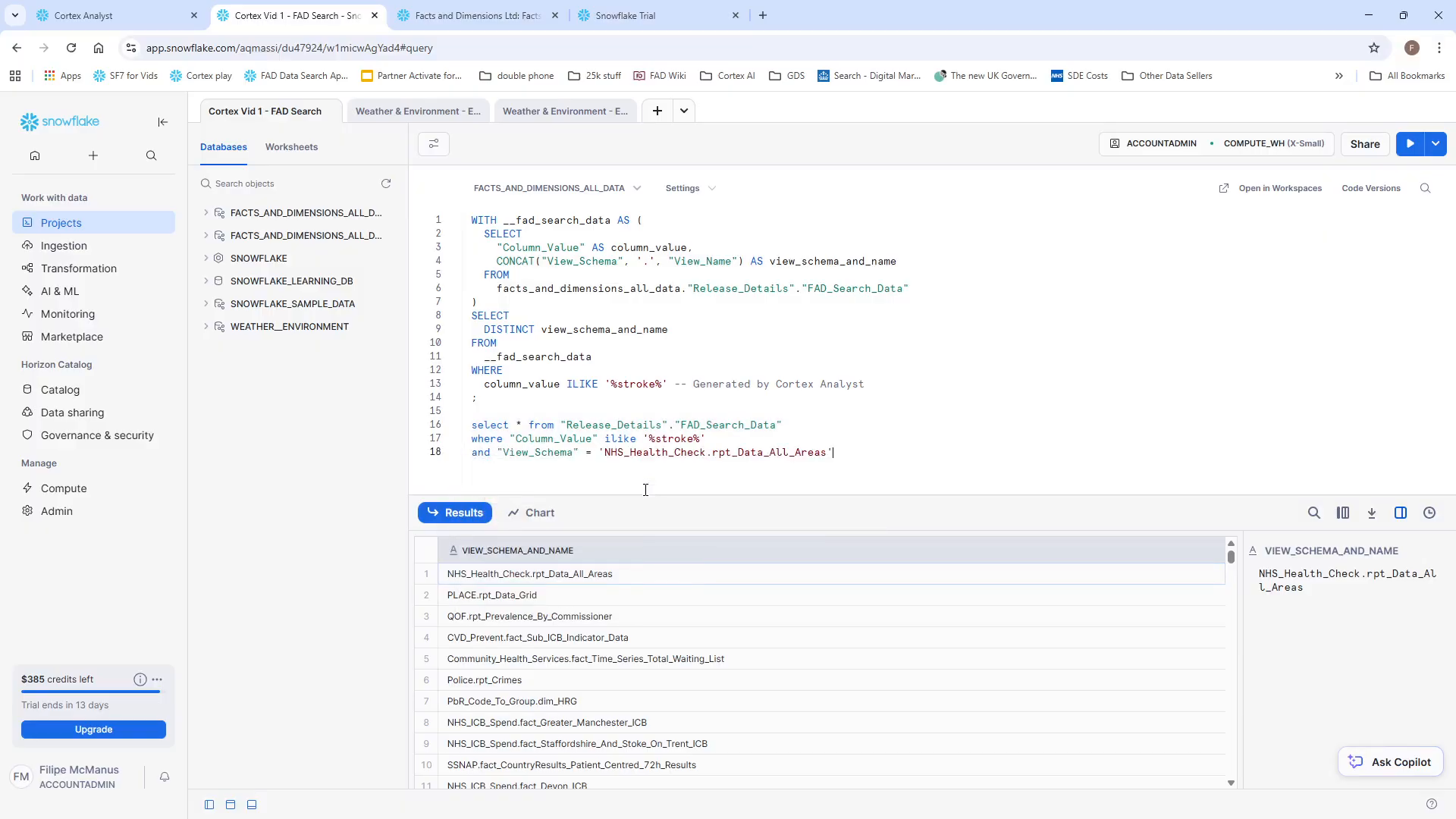
# Split the last condition into "View_Schema" = 'NHS_Health_Check' and "View_Name" = 'rpt_Data_All_Areas'.
pyautogui.click(712, 453)
pyautogui.press('BackSpace')
pyautogui.write('\' and "View_N')
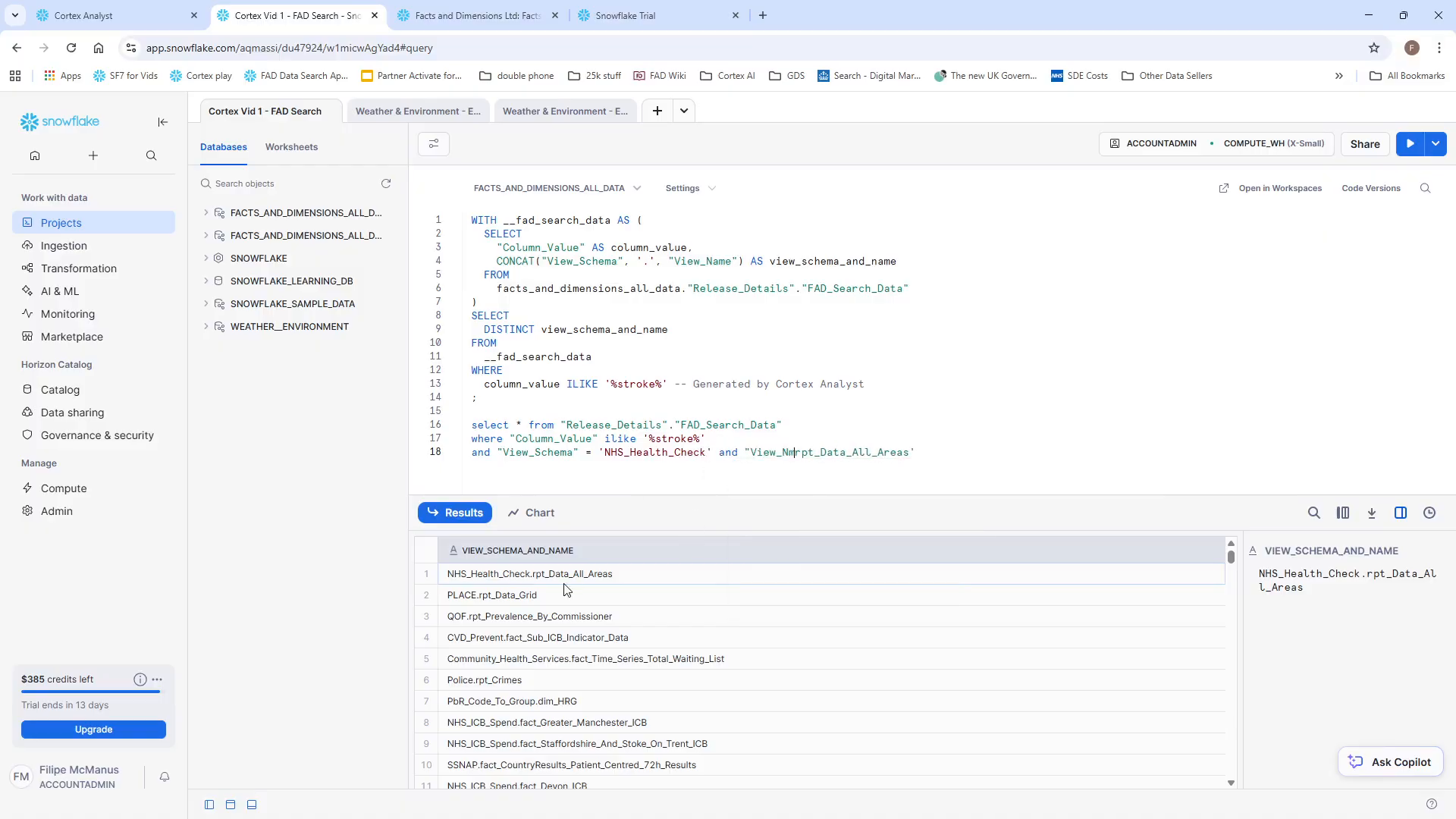
pyautogui.write('ame" = \'')
# Run only the second query and fit the result columns so the full Column_Value text can be read.
pyautogui.moveTo(1050, 468); pyautogui.dragTo(417, 431)
pyautogui.hotkey('ctrl', 'Return')
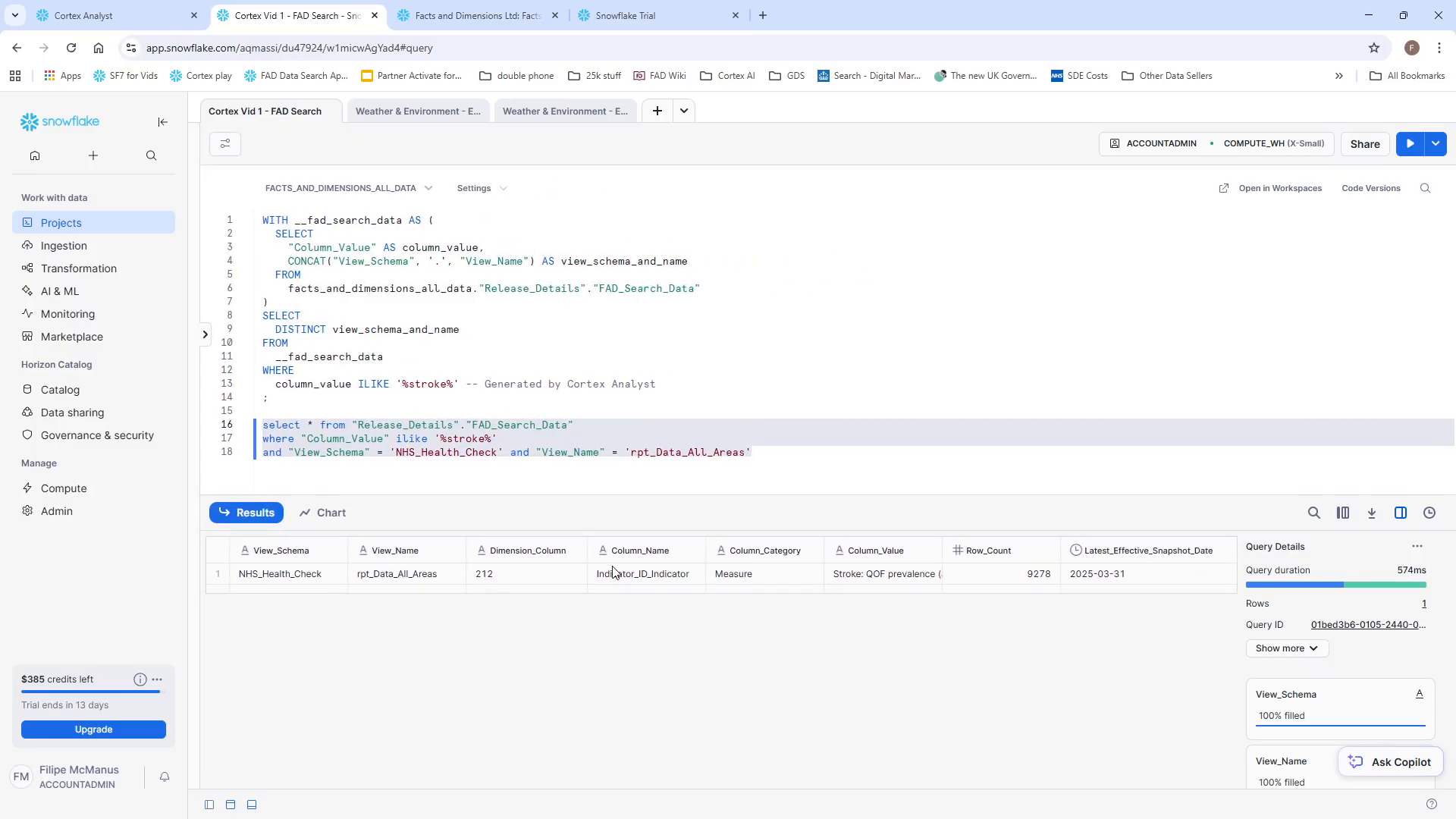
pyautogui.click(1038, 581)
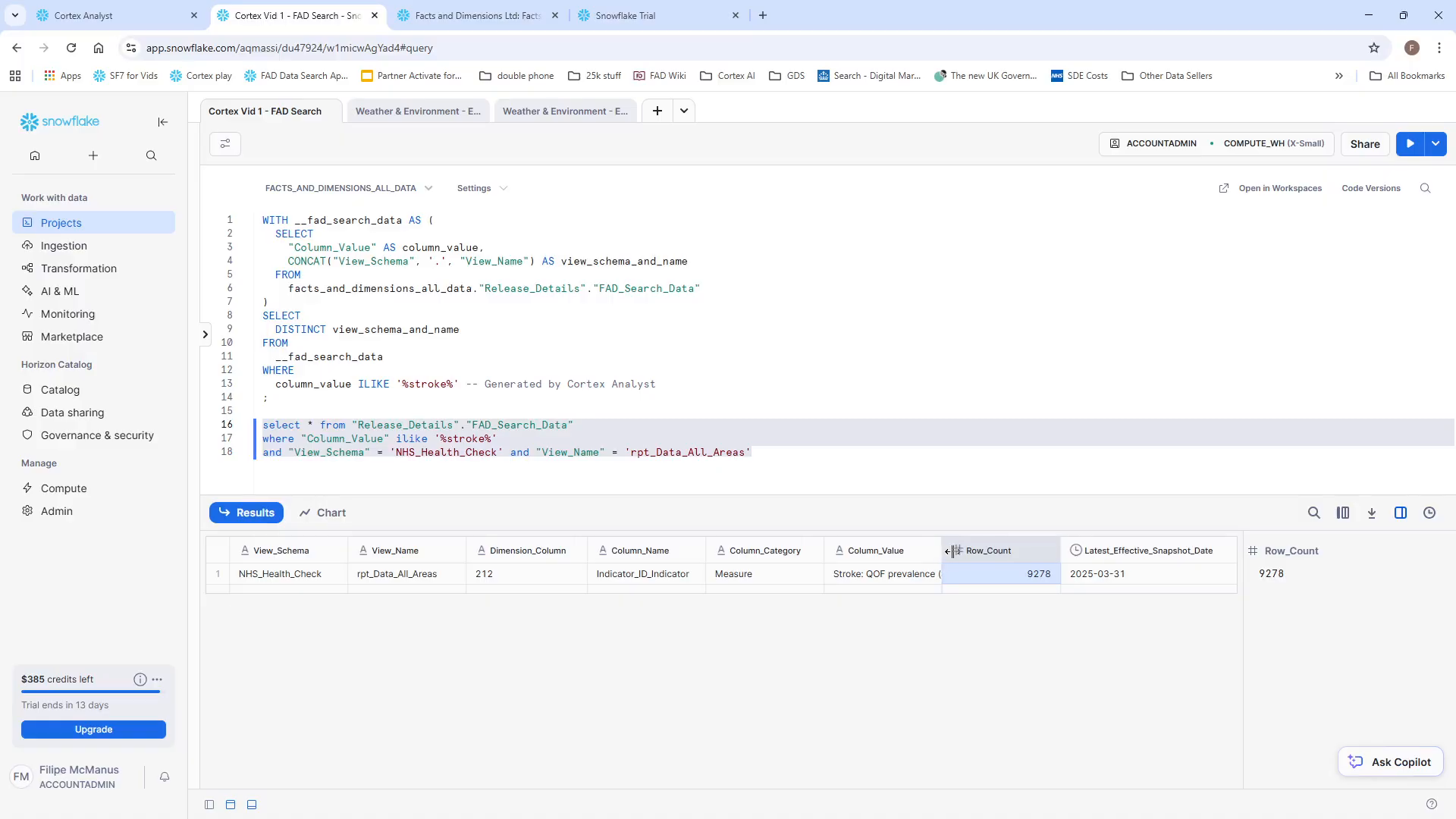
pyautogui.doubleClick(941, 553)
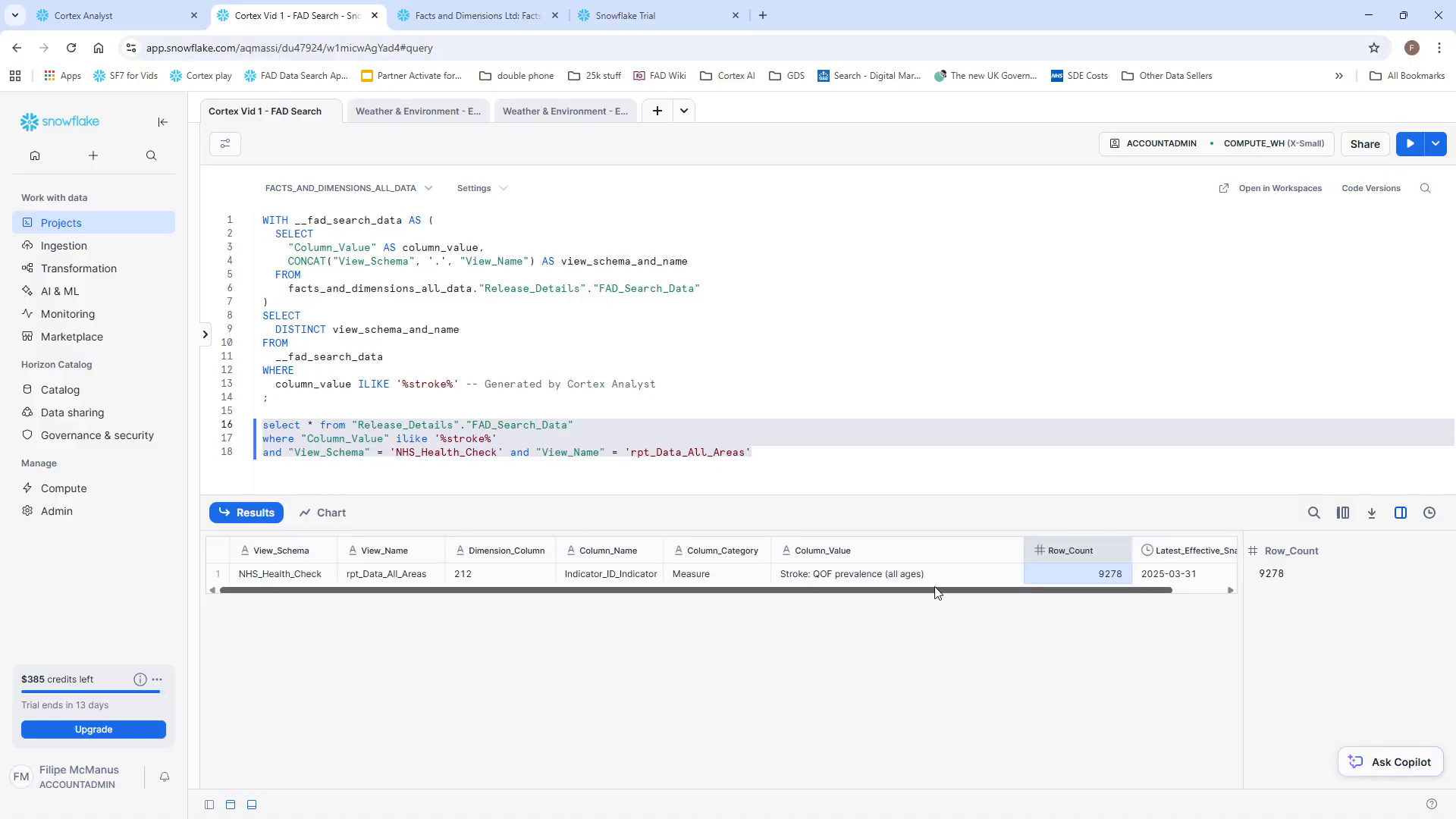
pyautogui.click(635, 469)
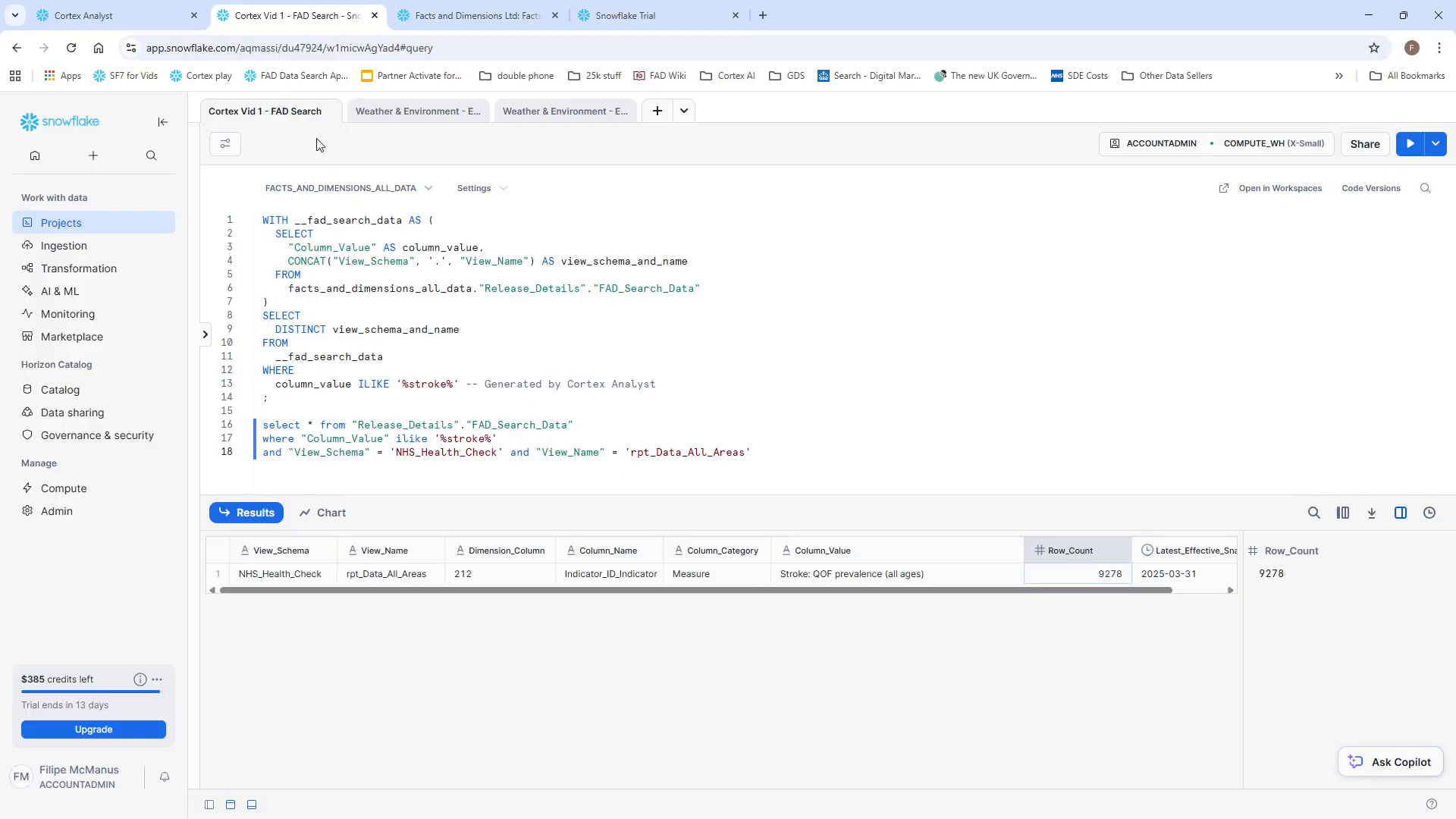
# Return to the SEARCHTOOL2 Cortex Analyst chat and ask "what tables have data on stroke and manchester?".
pyautogui.click(129, 21)
pyautogui.click(922, 704)
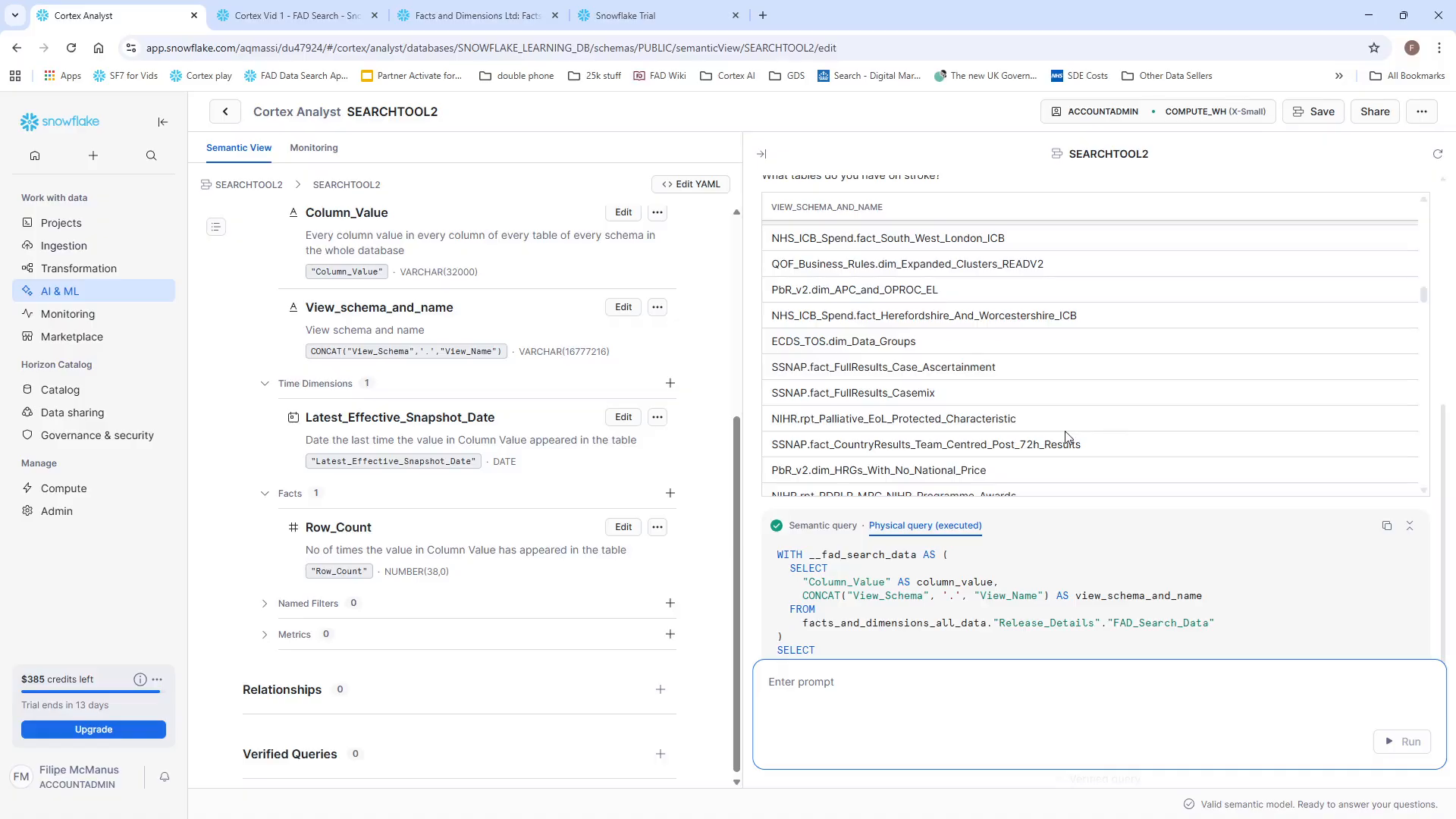
pyautogui.scroll(-2, 874, 546)
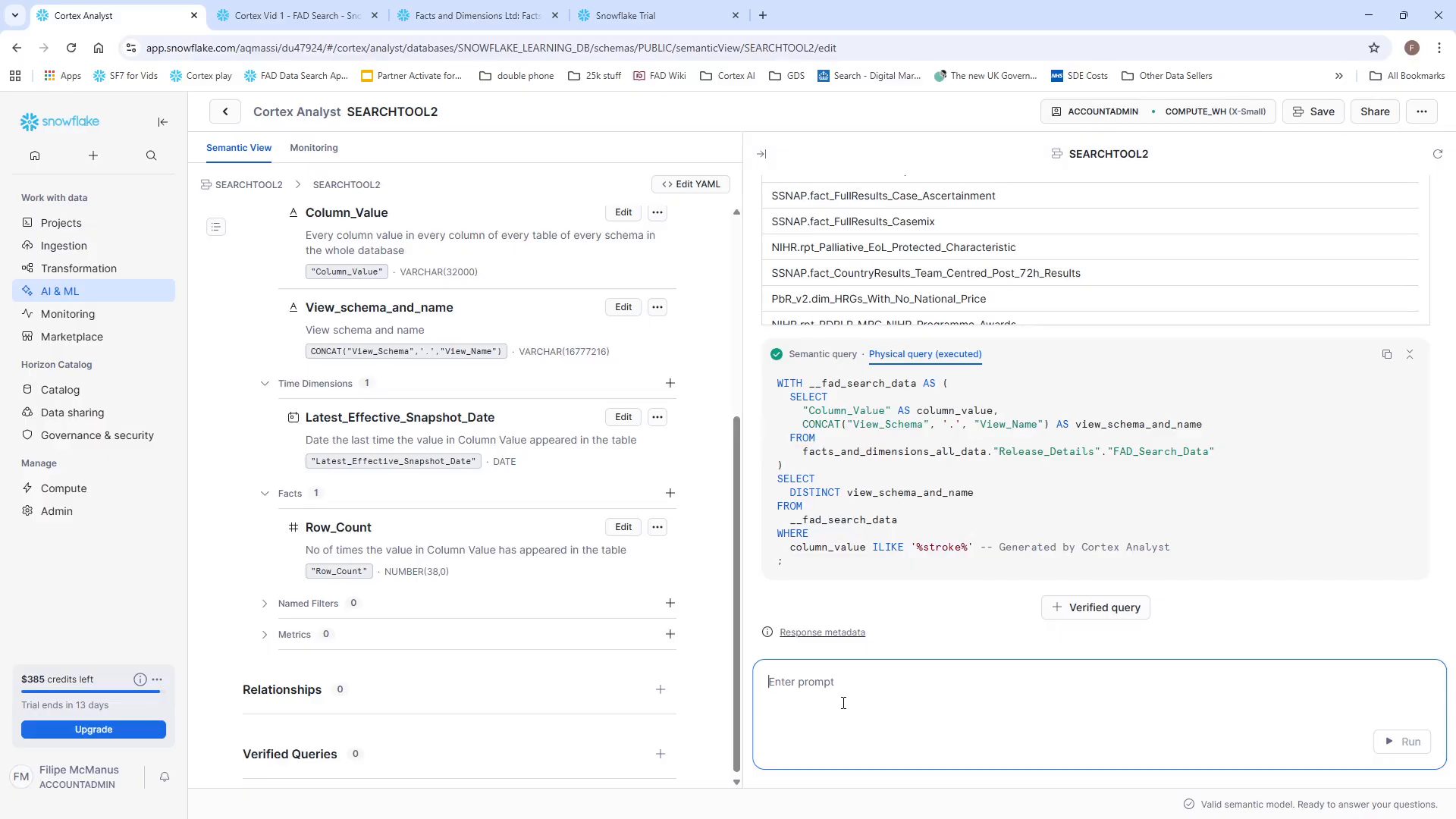
pyautogui.write('what tabeles have data on stroke and manchester?')
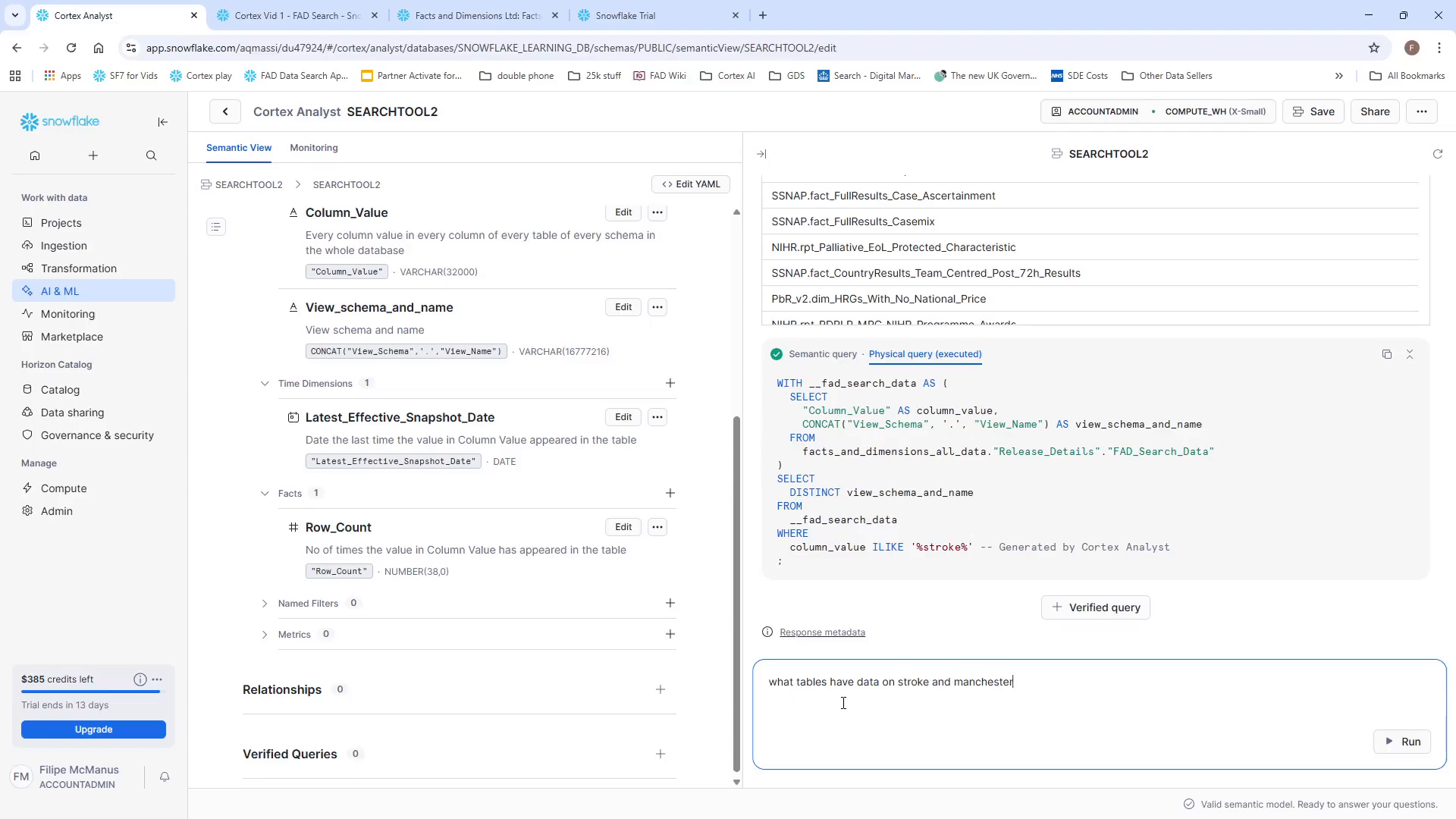
pyautogui.press('Return')
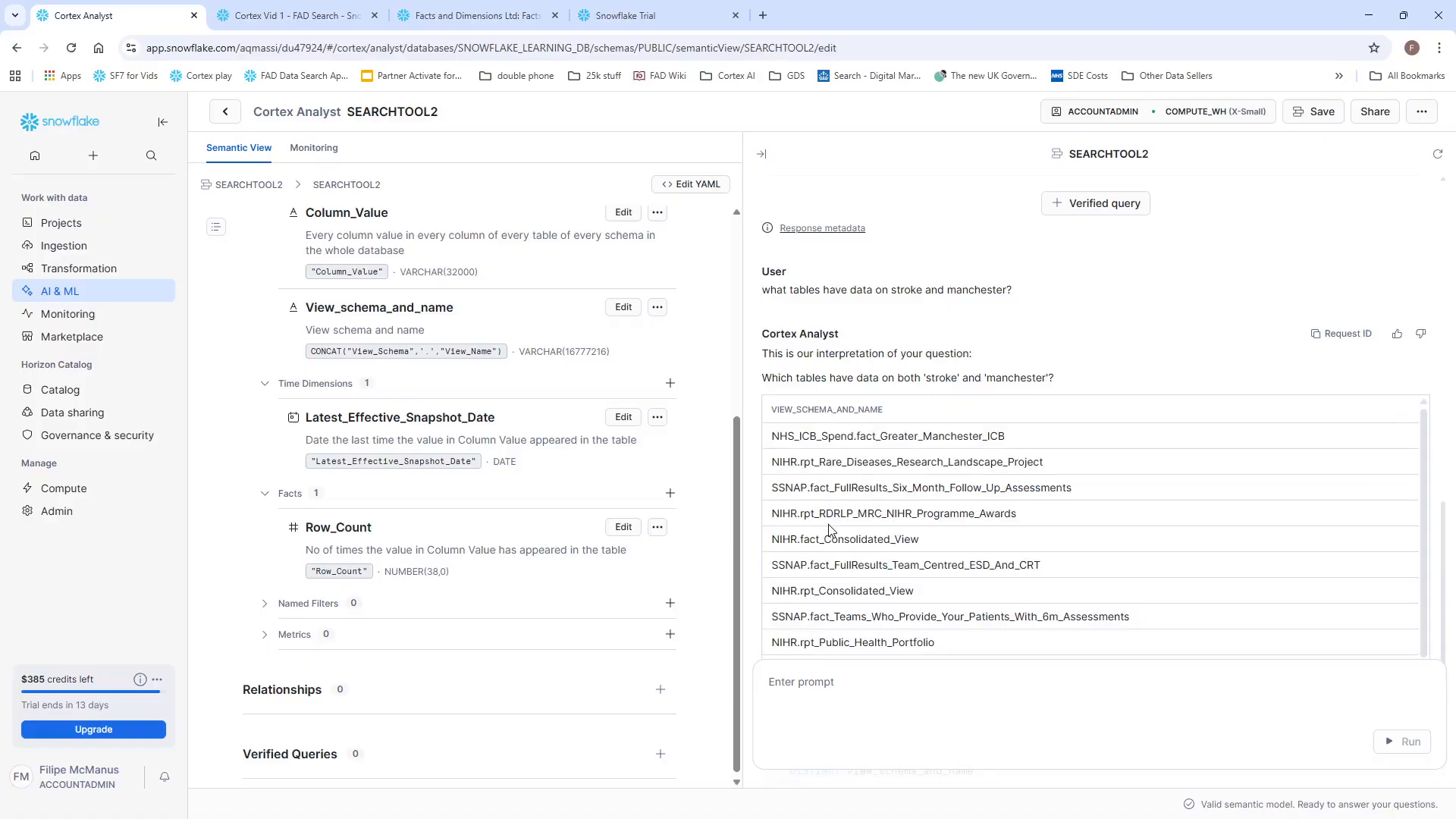
# Review the tables returned for stroke and manchester and display the physical query behind the answer.
pyautogui.scroll(-1, 829, 529)
pyautogui.scroll(1, 915, 519)
pyautogui.scroll(-1, 1032, 328)
pyautogui.scroll(-5, 1032, 333)
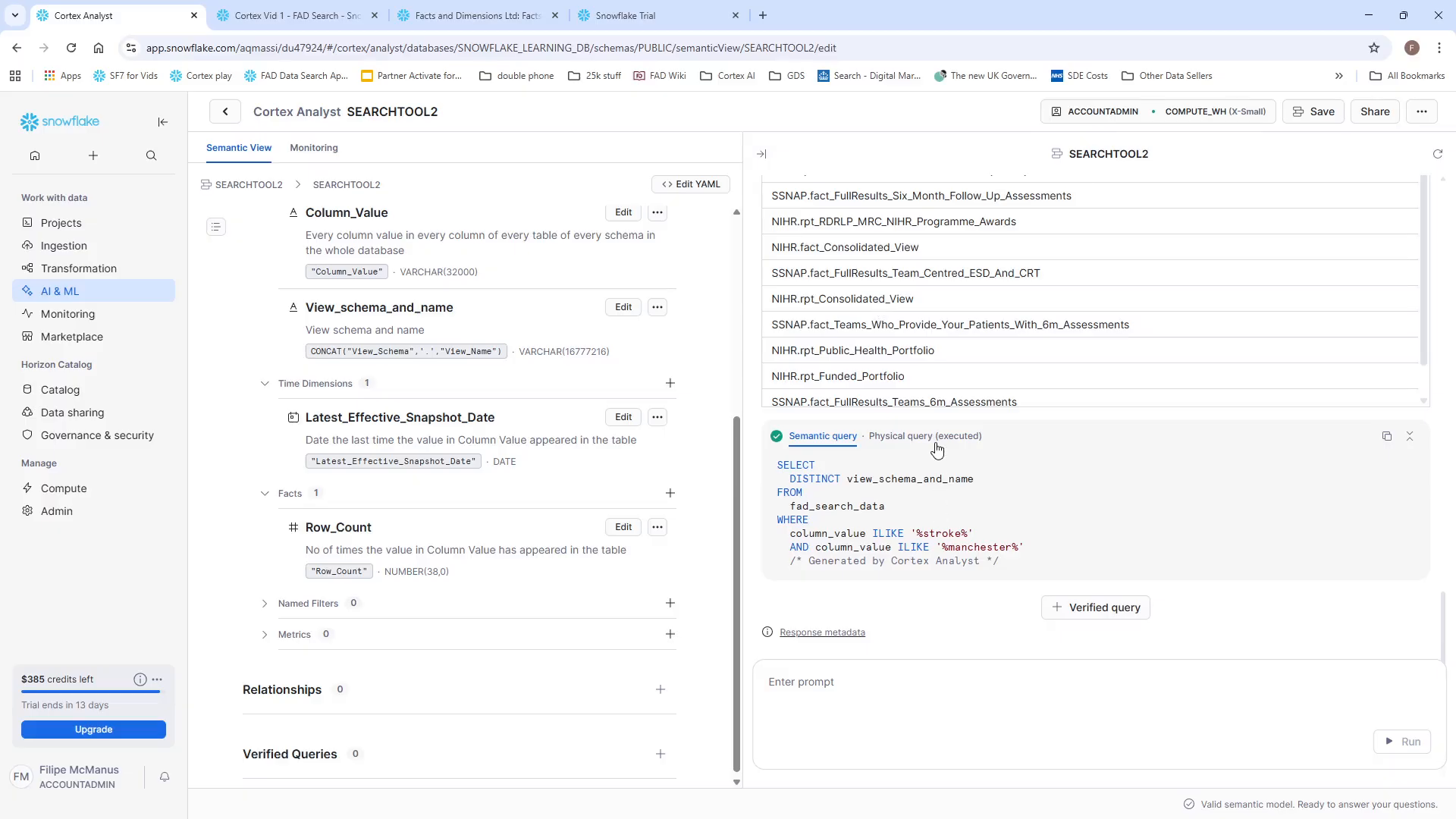
pyautogui.click(936, 445)
pyautogui.scroll(-2, 918, 528)
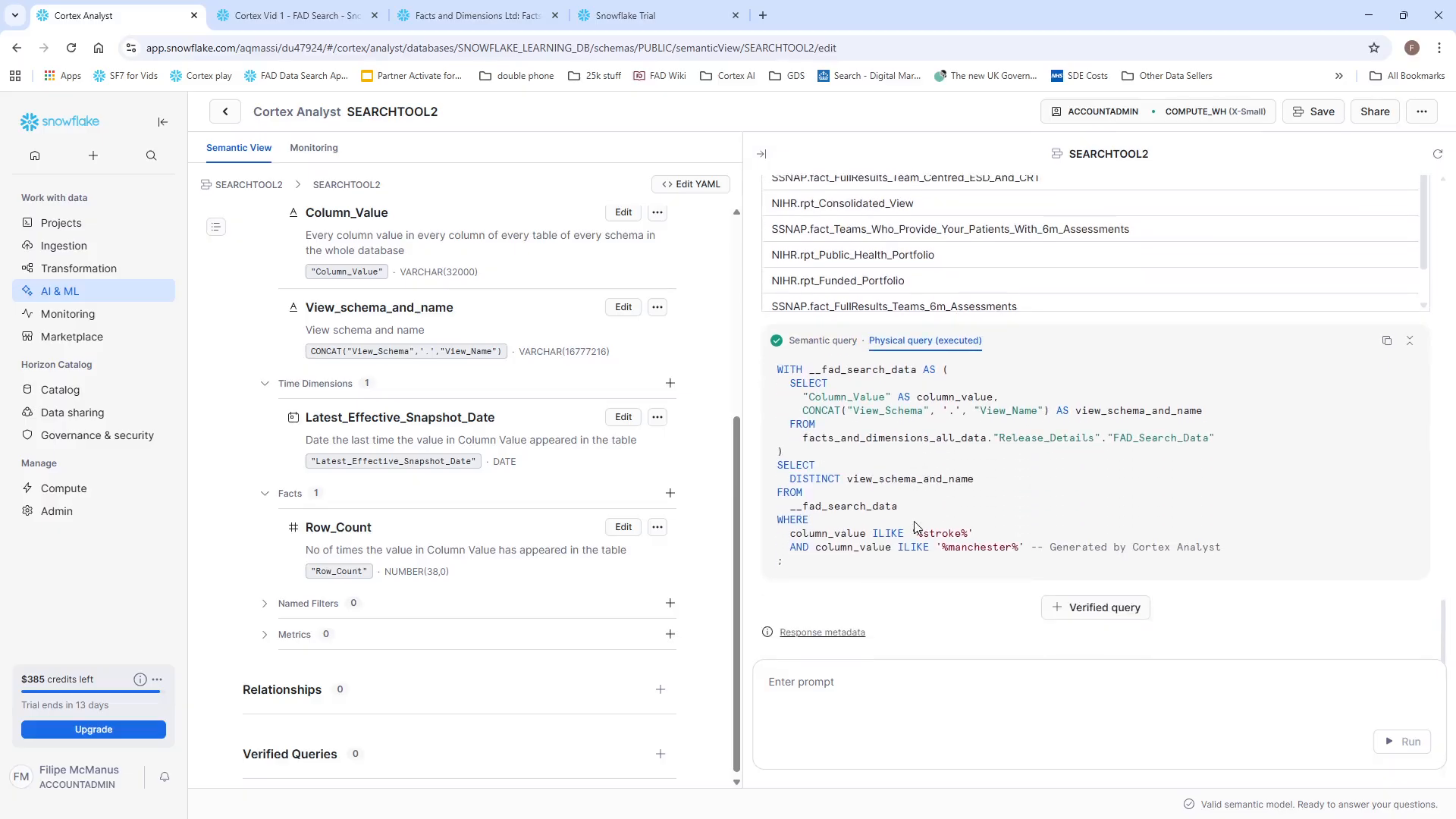
# Copy the executed physical query for stroke and manchester, replace the Cortex Vid 1 - FAD Search worksheet's contents with it, and run it.
pyautogui.tripleClick(1266, 547)
pyautogui.moveTo(1047, 526); pyautogui.dragTo(775, 369)
pyautogui.hotkey('ctrl', 'c')
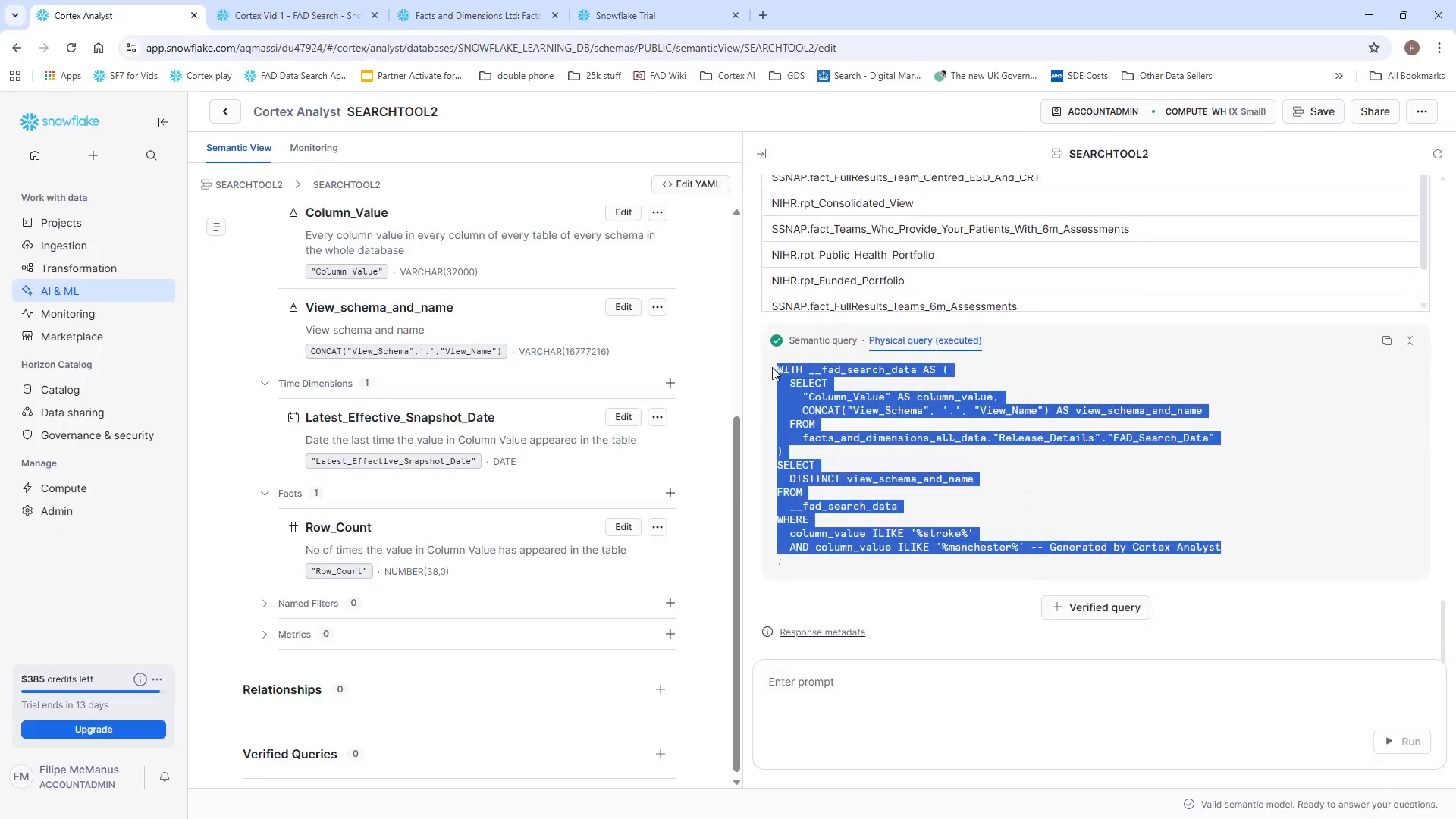
pyautogui.click(282, 11)
pyautogui.hotkey('ctrl', 'a')
pyautogui.hotkey('ctrl', 'v')
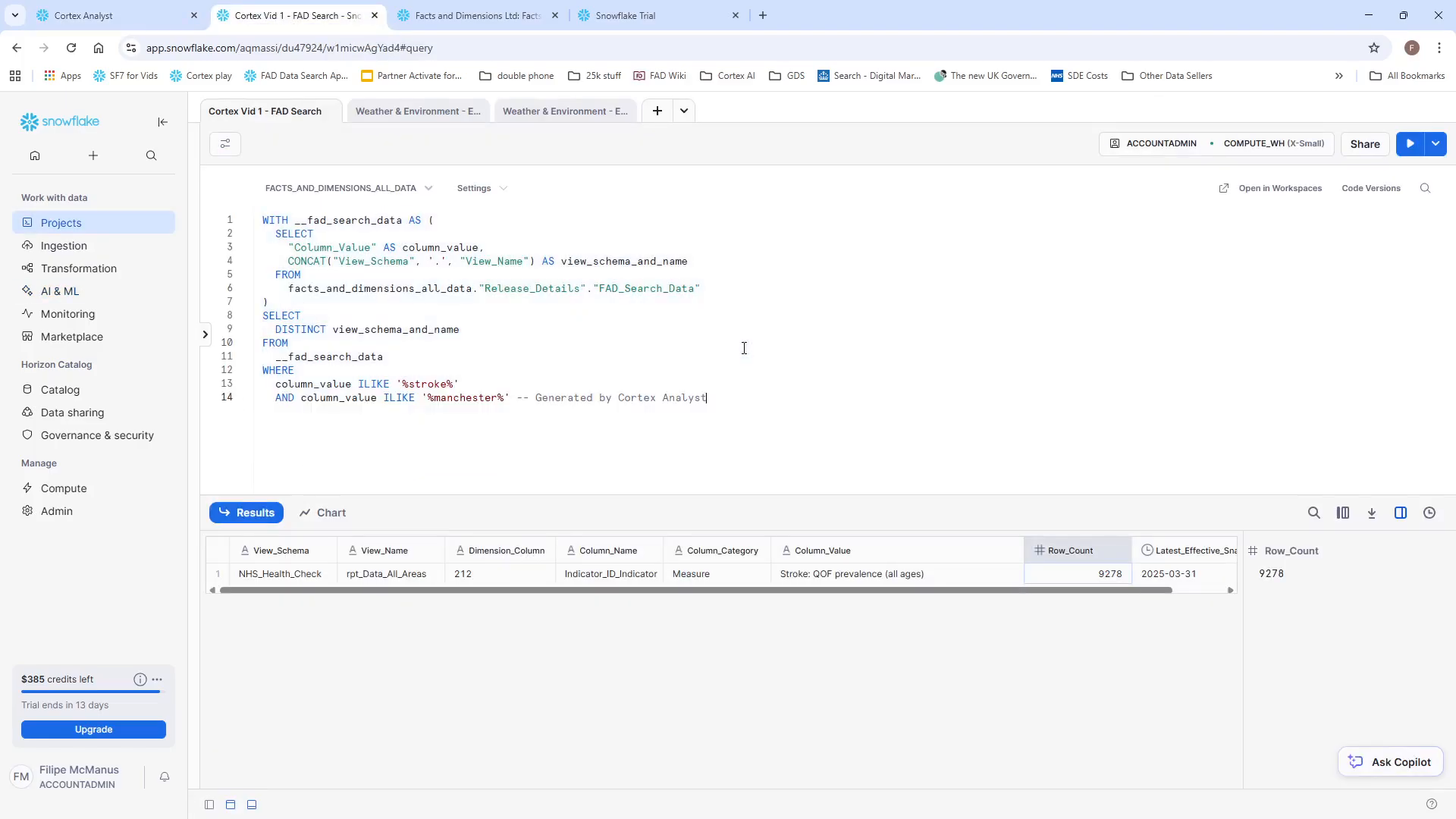
pyautogui.hotkey('ctrl', 'Return')
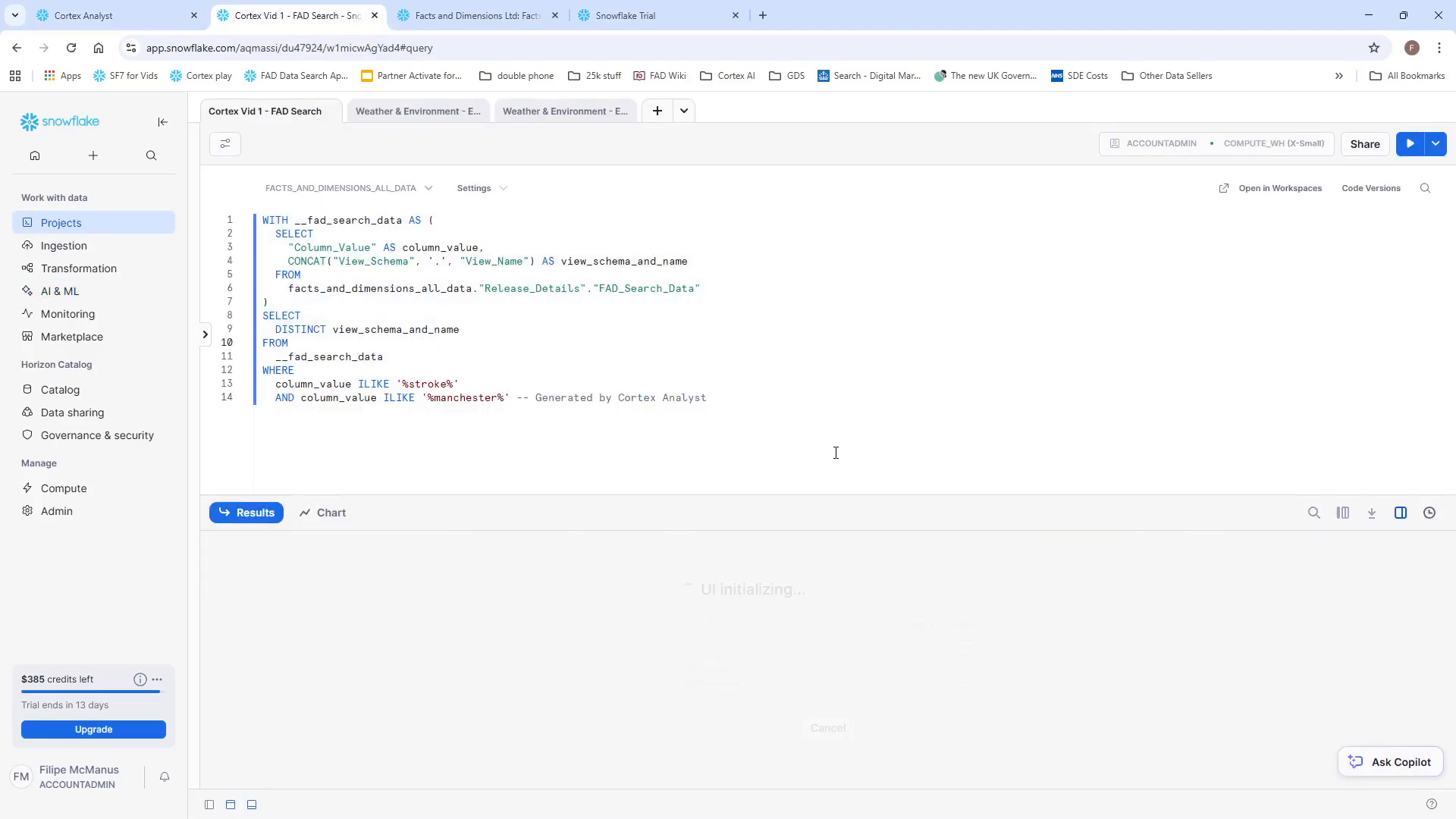
# Below the generated query, start a second query reading select * from "Release_Details"."FAD_Search_Data".
pyautogui.click(718, 412)
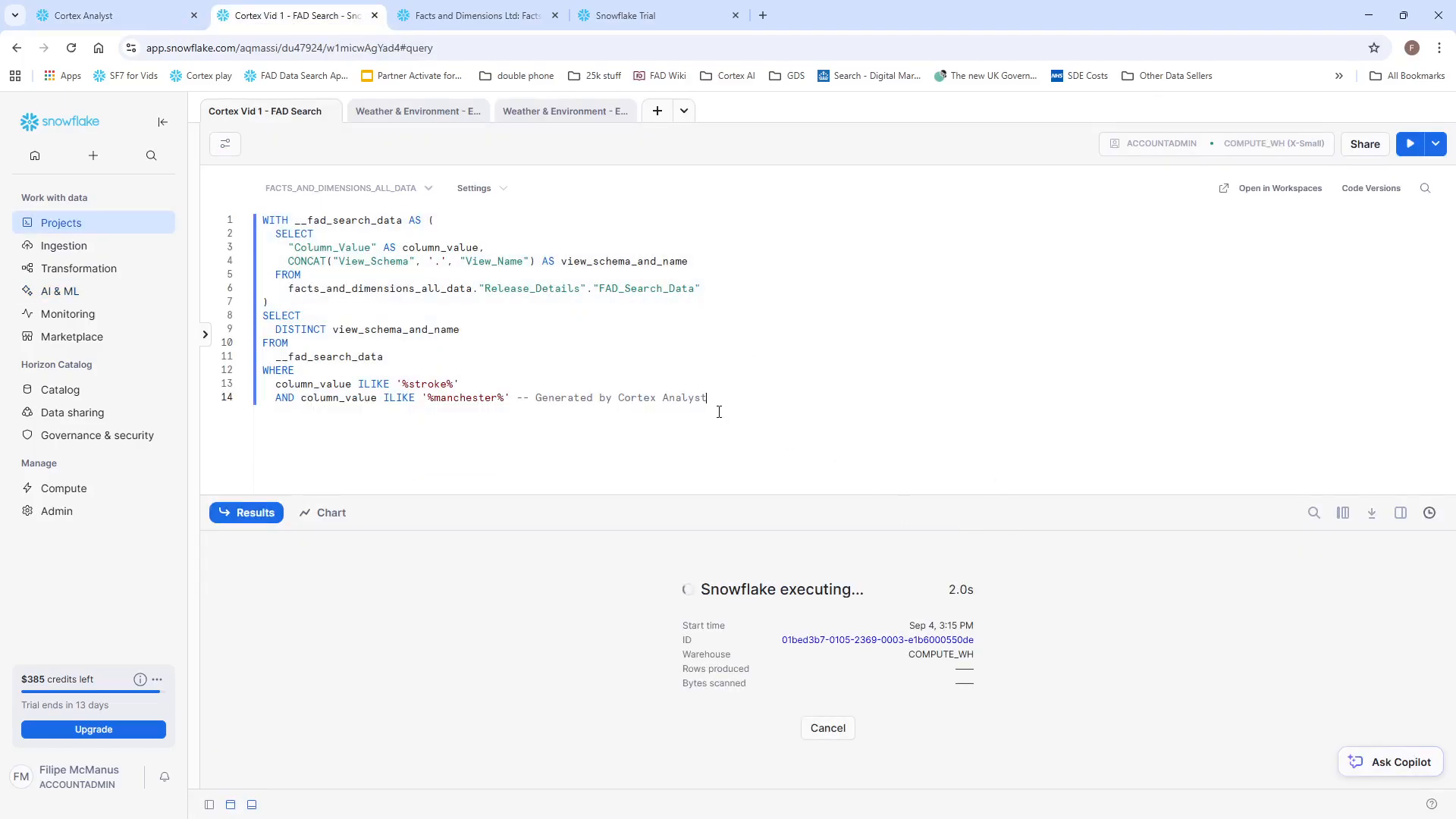
pyautogui.press('Return')
pyautogui.press('Return')
pyautogui.write('select 8 fro')
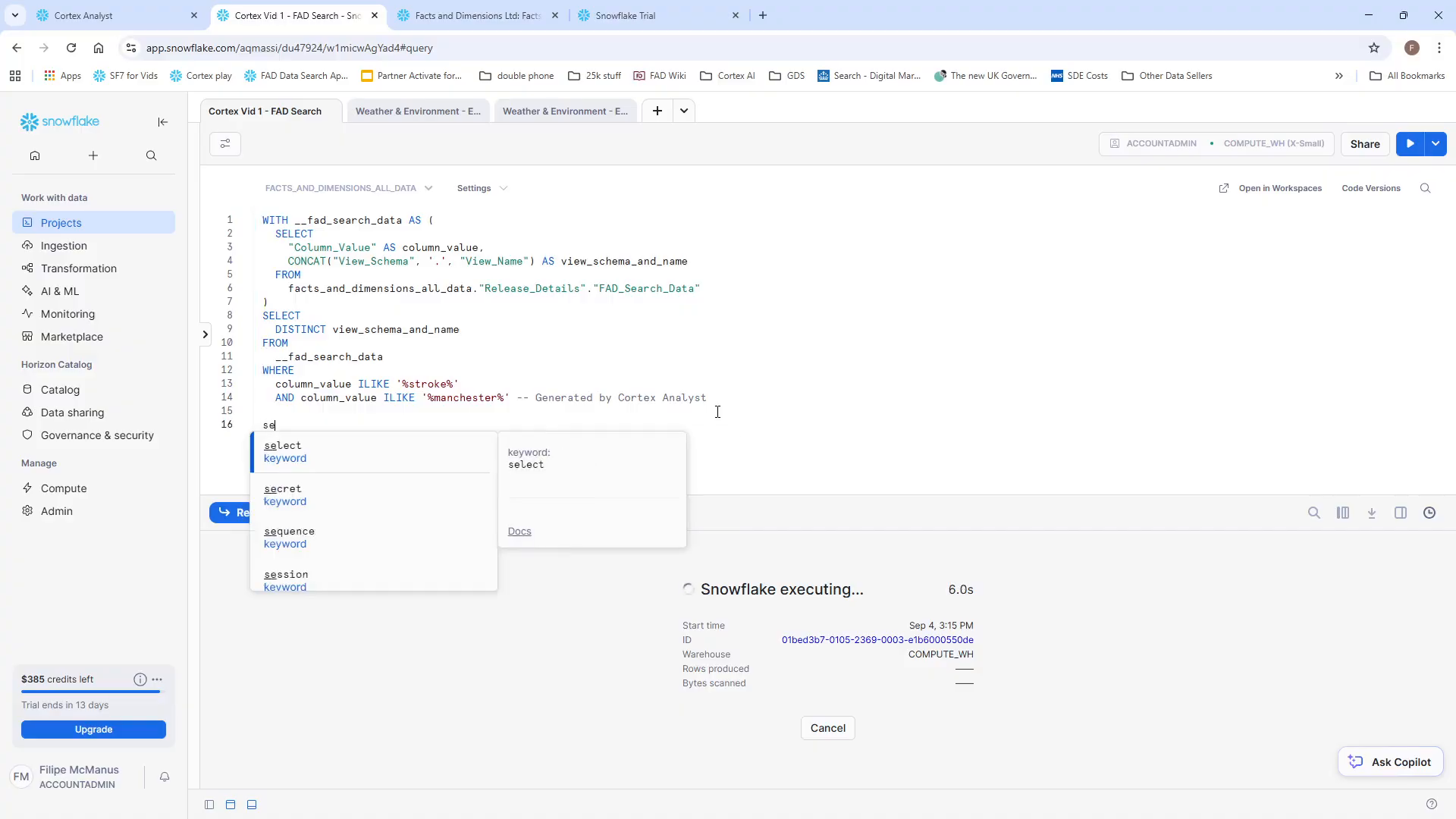
pyautogui.press('BackSpace')
pyautogui.press('BackSpace')
pyautogui.press('BackSpace')
pyautogui.press('BackSpace')
pyautogui.press('BackSpace')
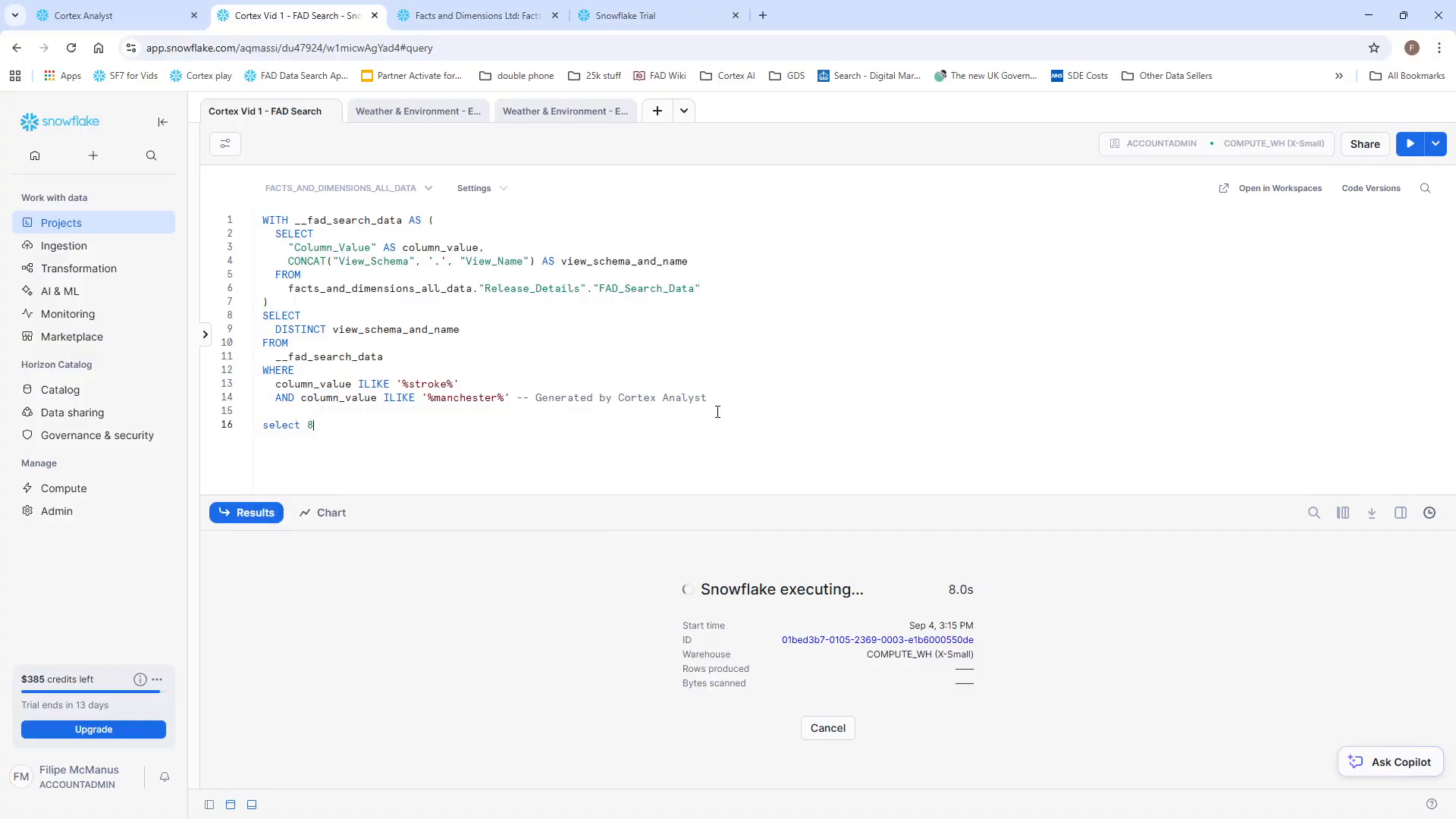
pyautogui.write('* from release_det')
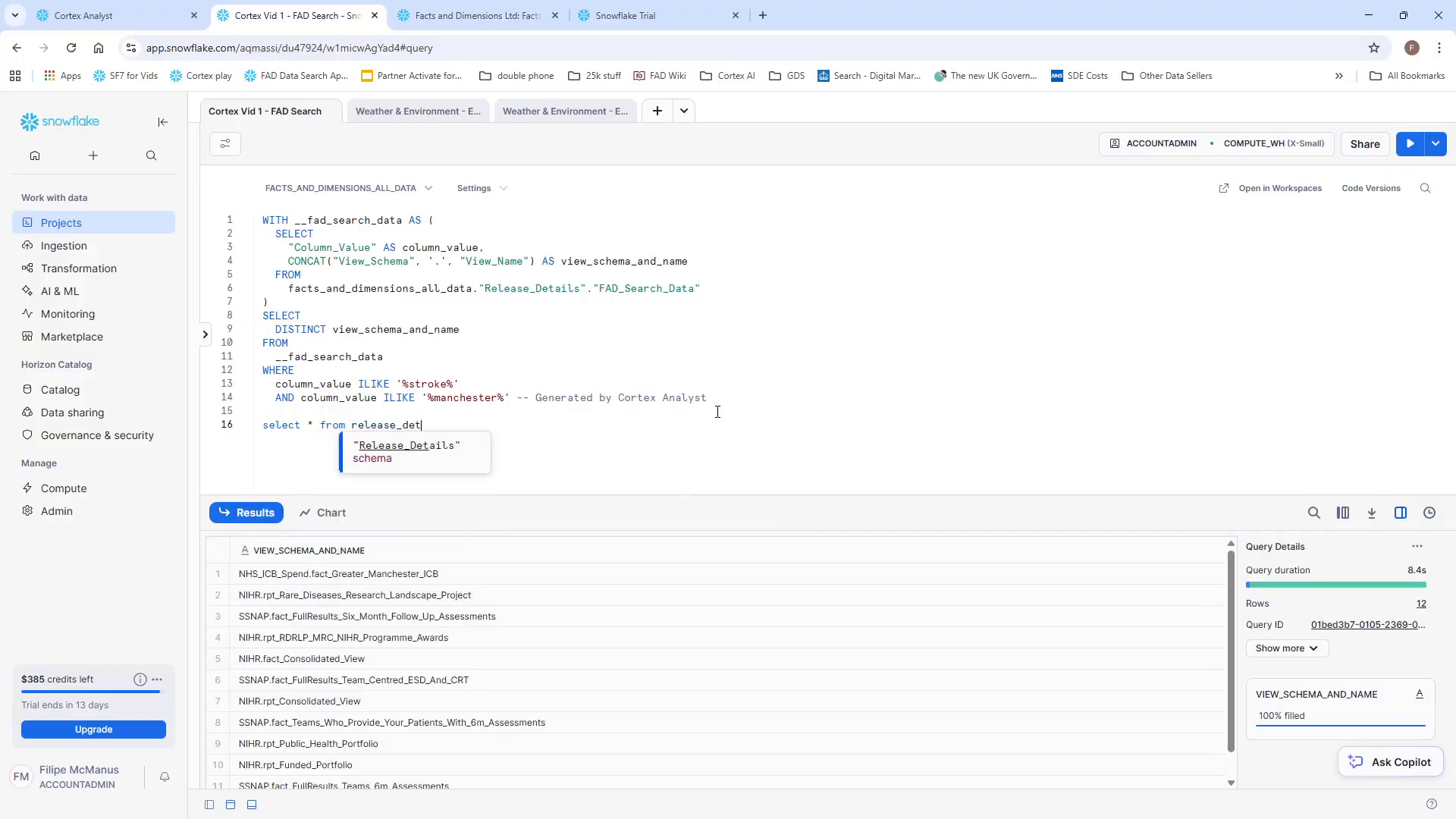
pyautogui.press('Tab')
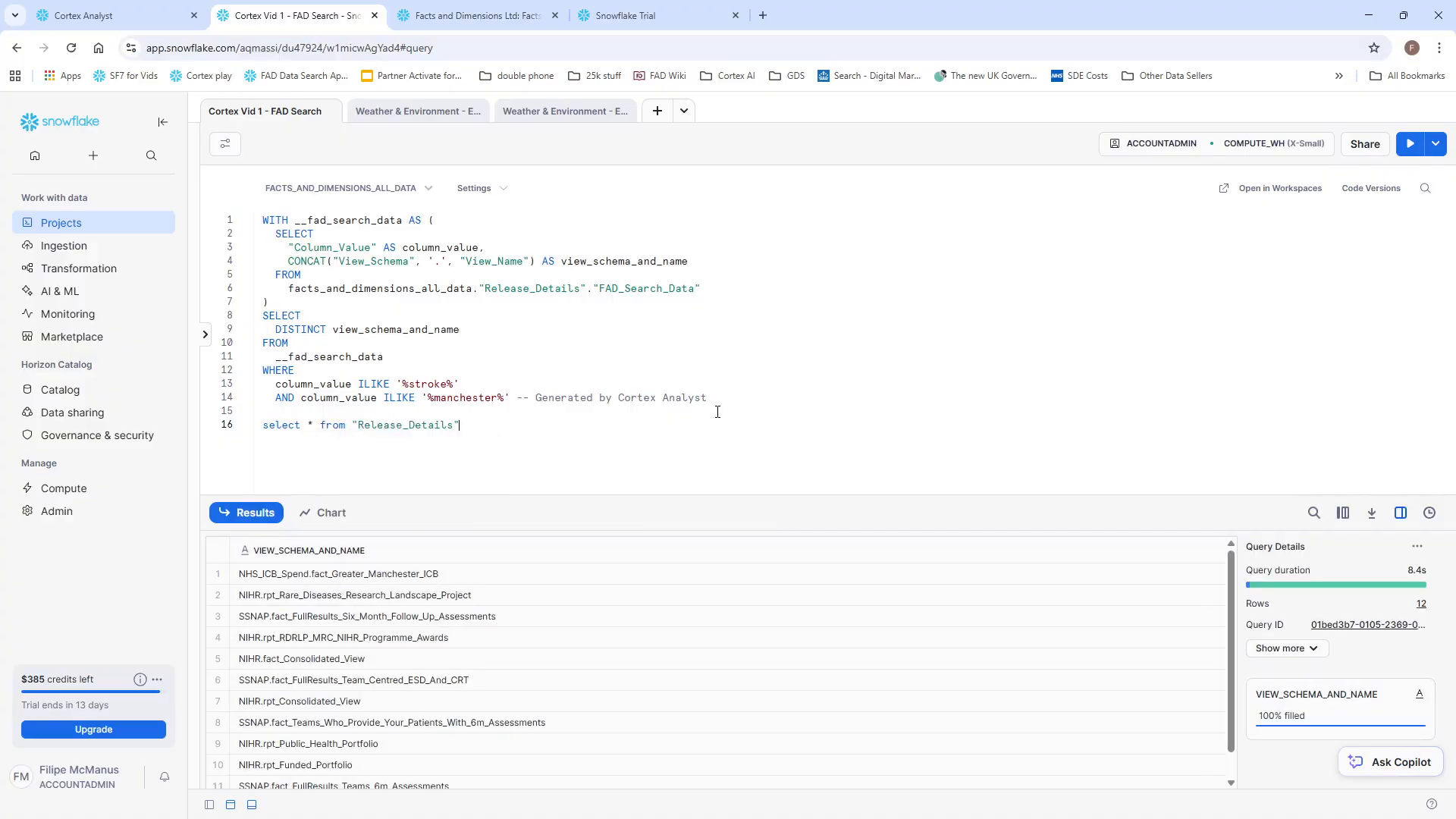
pyautogui.write('.fad_')
pyautogui.press('Tab')
# Add a where clause to the second query filtering "Column_Value" ILIKE '%stroke%', reusing the condition from the generated query.
pyautogui.press('Return')
pyautogui.write('where colu')
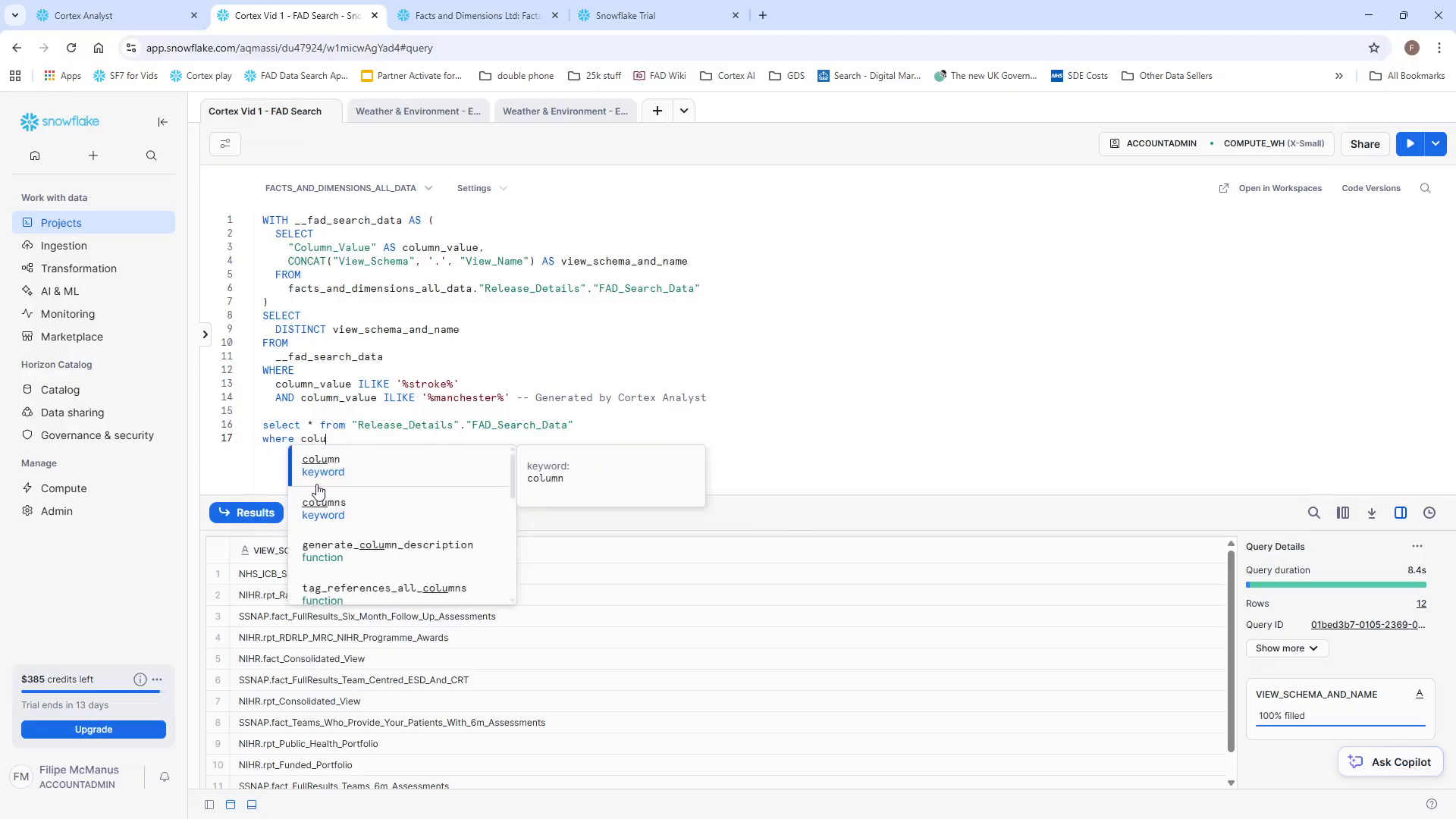
pyautogui.write('mn_va')
pyautogui.press('Tab')
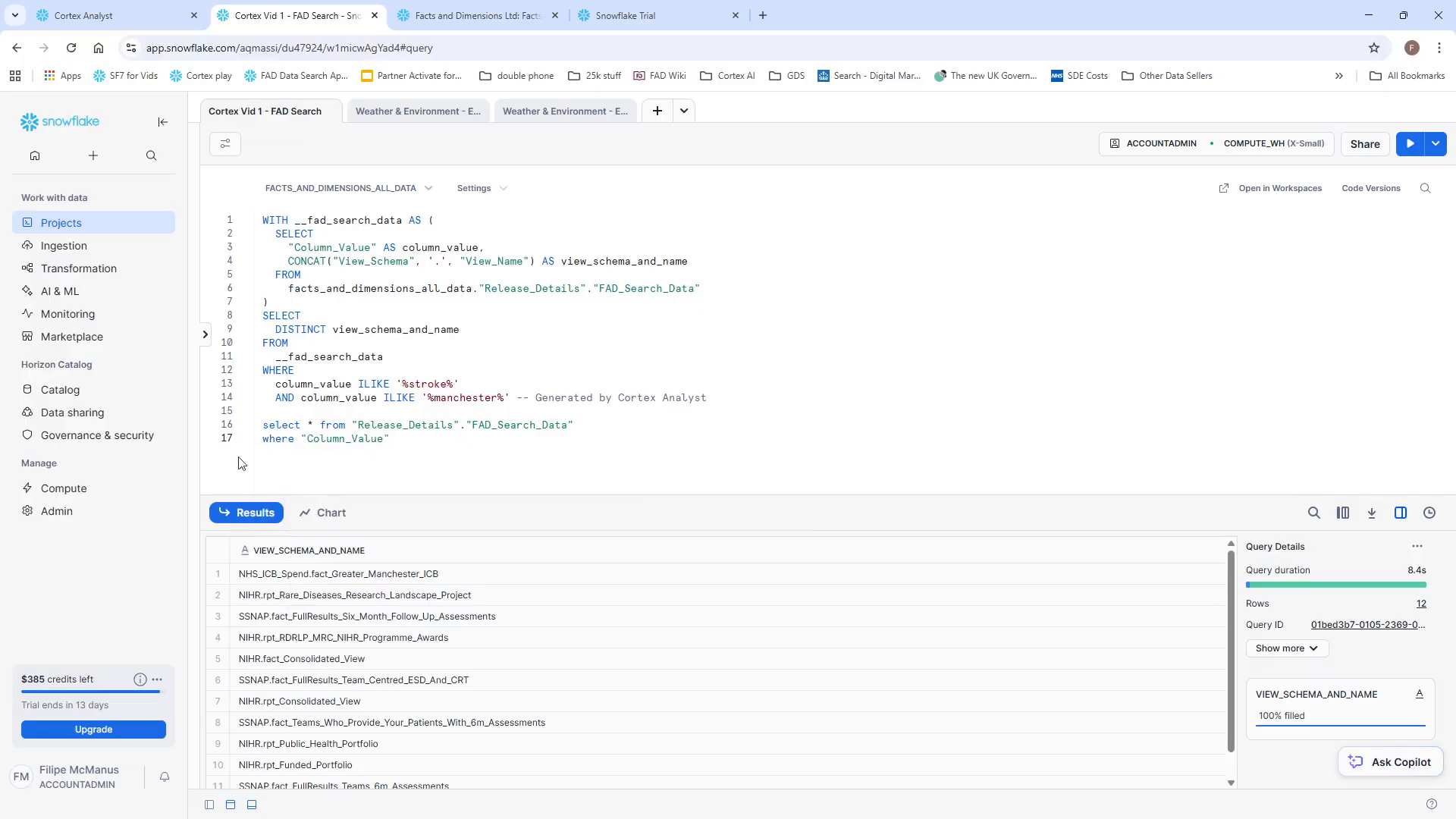
pyautogui.moveTo(360, 387); pyautogui.dragTo(462, 382)
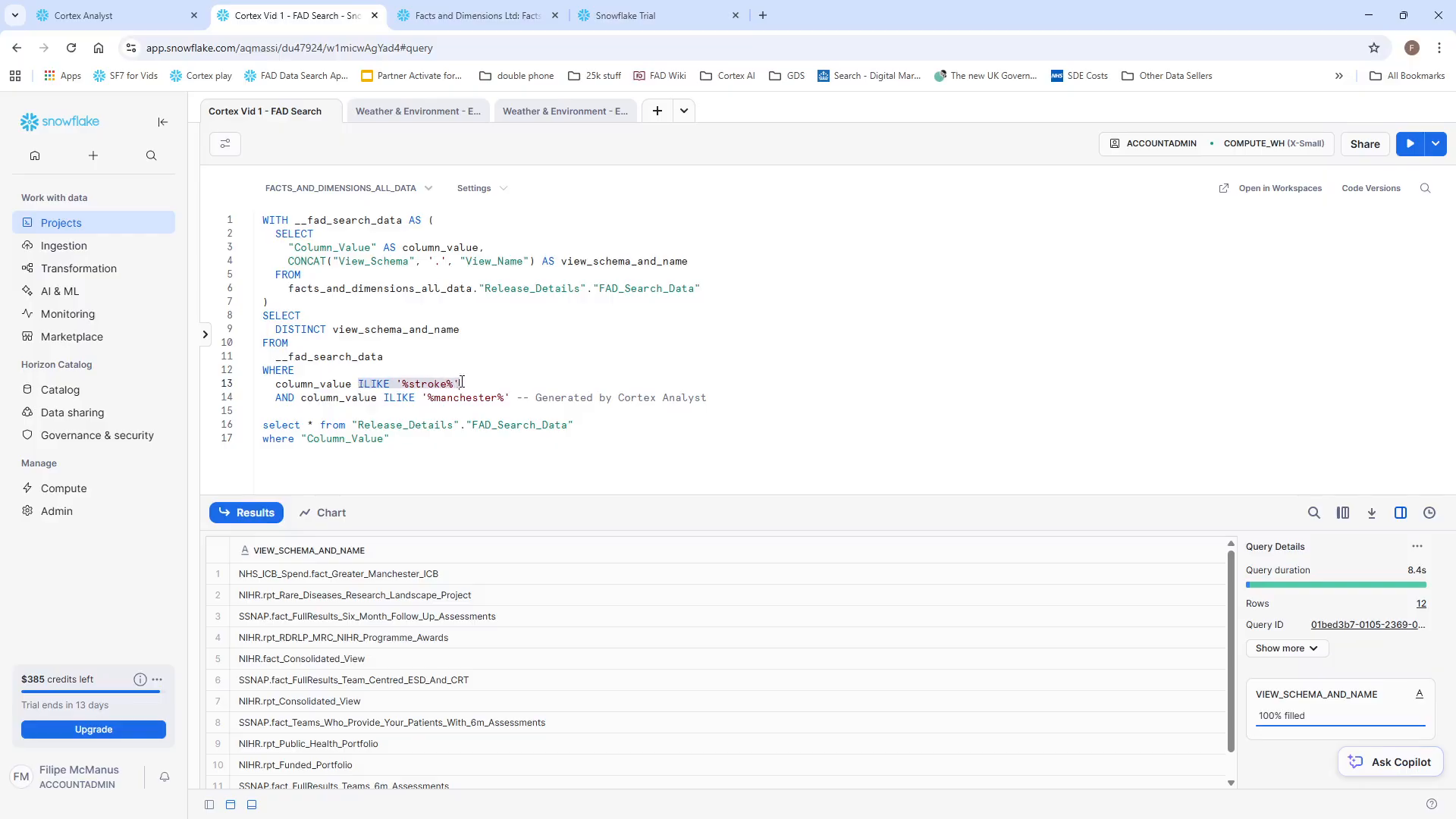
pyautogui.hotkey('ctrl', 'c')
pyautogui.click(443, 439)
pyautogui.hotkey('ctrl', 'v')
# Extend the second query's where clause with and "Column_Value" ILIKE '%manchester%'.
pyautogui.write('and ')
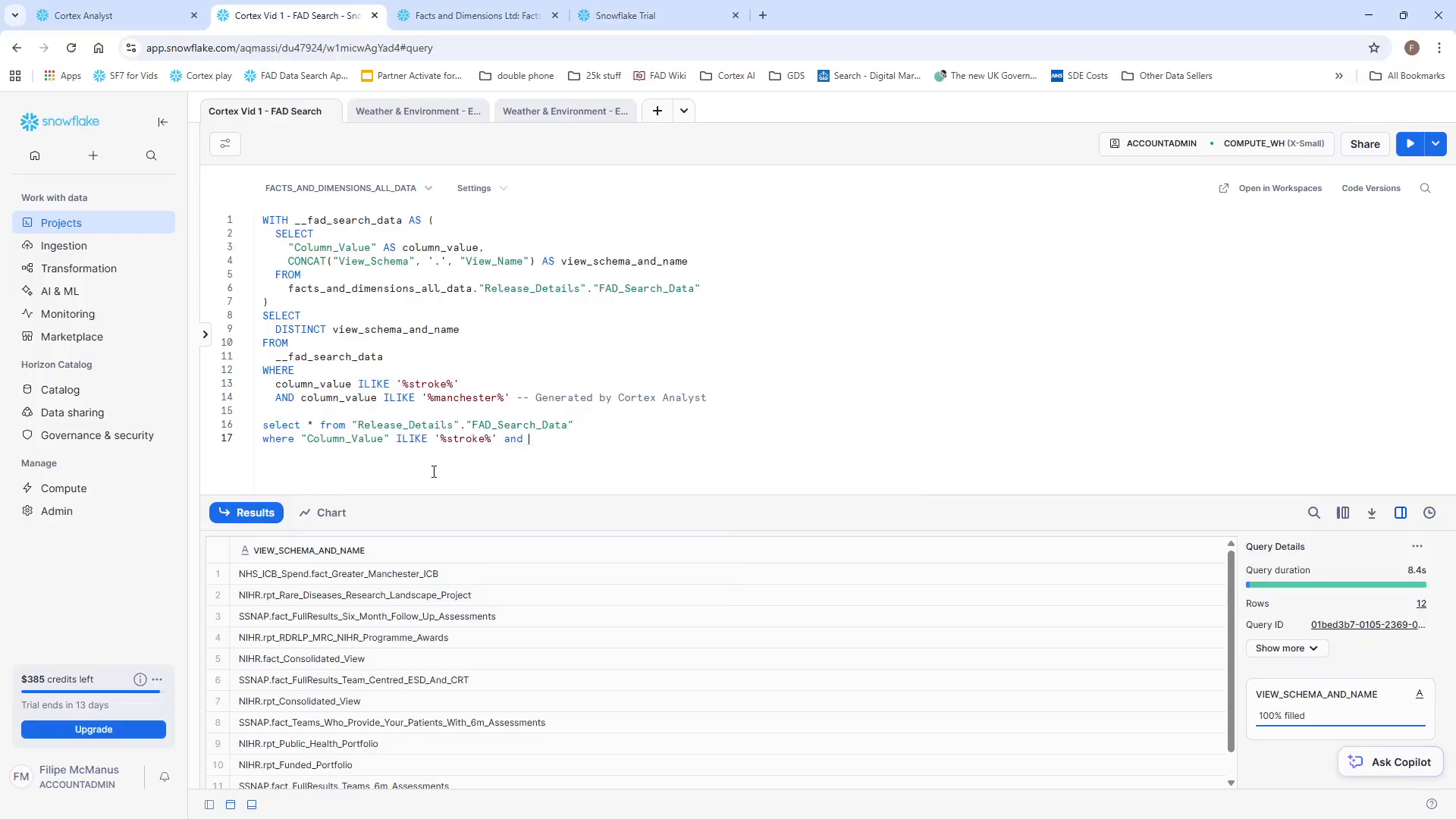
pyautogui.write('column_va')
pyautogui.press('Tab')
pyautogui.click(380, 402)
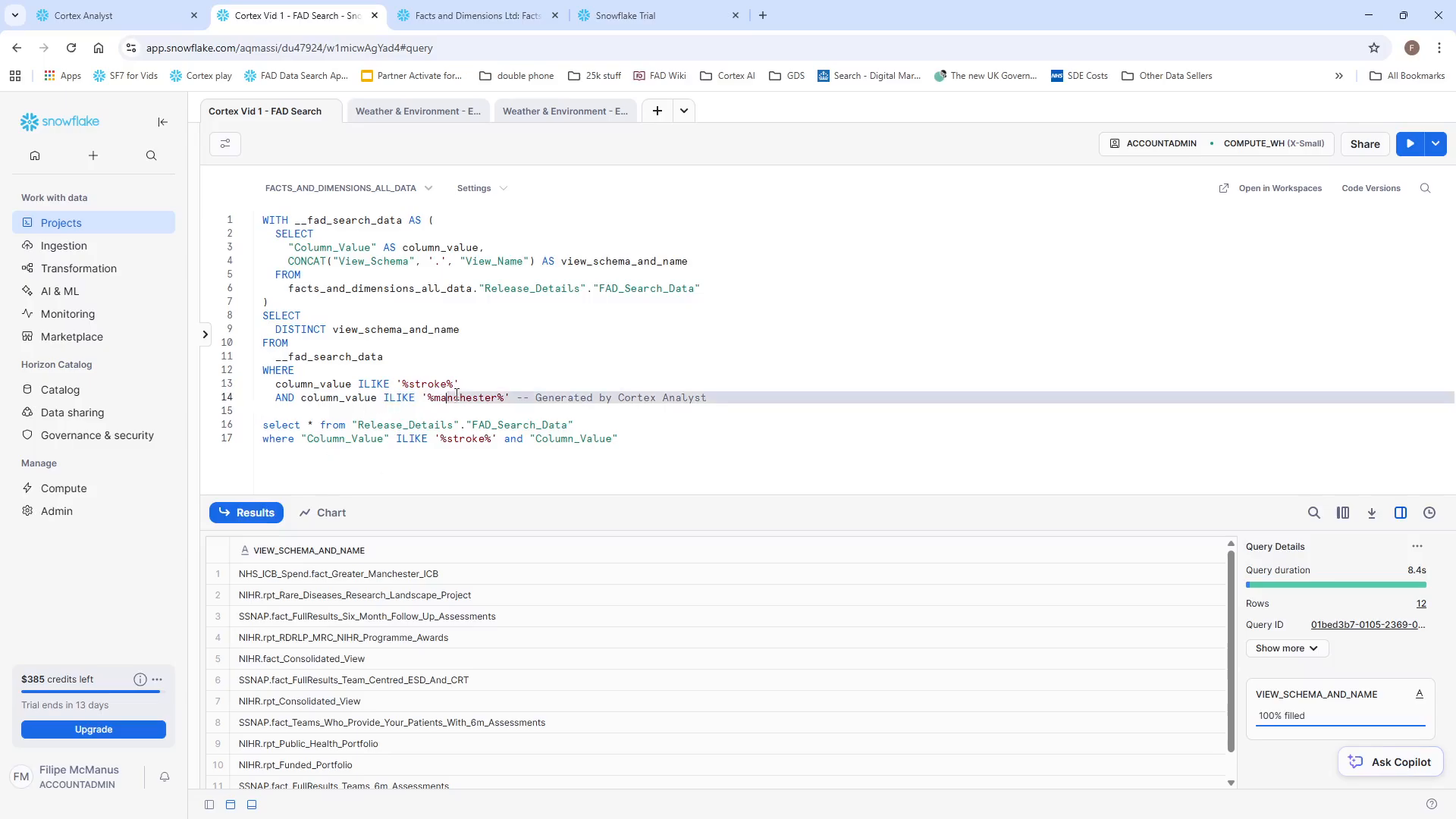
pyautogui.hotkey('ctrl', 'shift', 'Right')
pyautogui.hotkey('ctrl', 'shift', 'Right')
pyautogui.hotkey('ctrl', 'shift', 'Right')
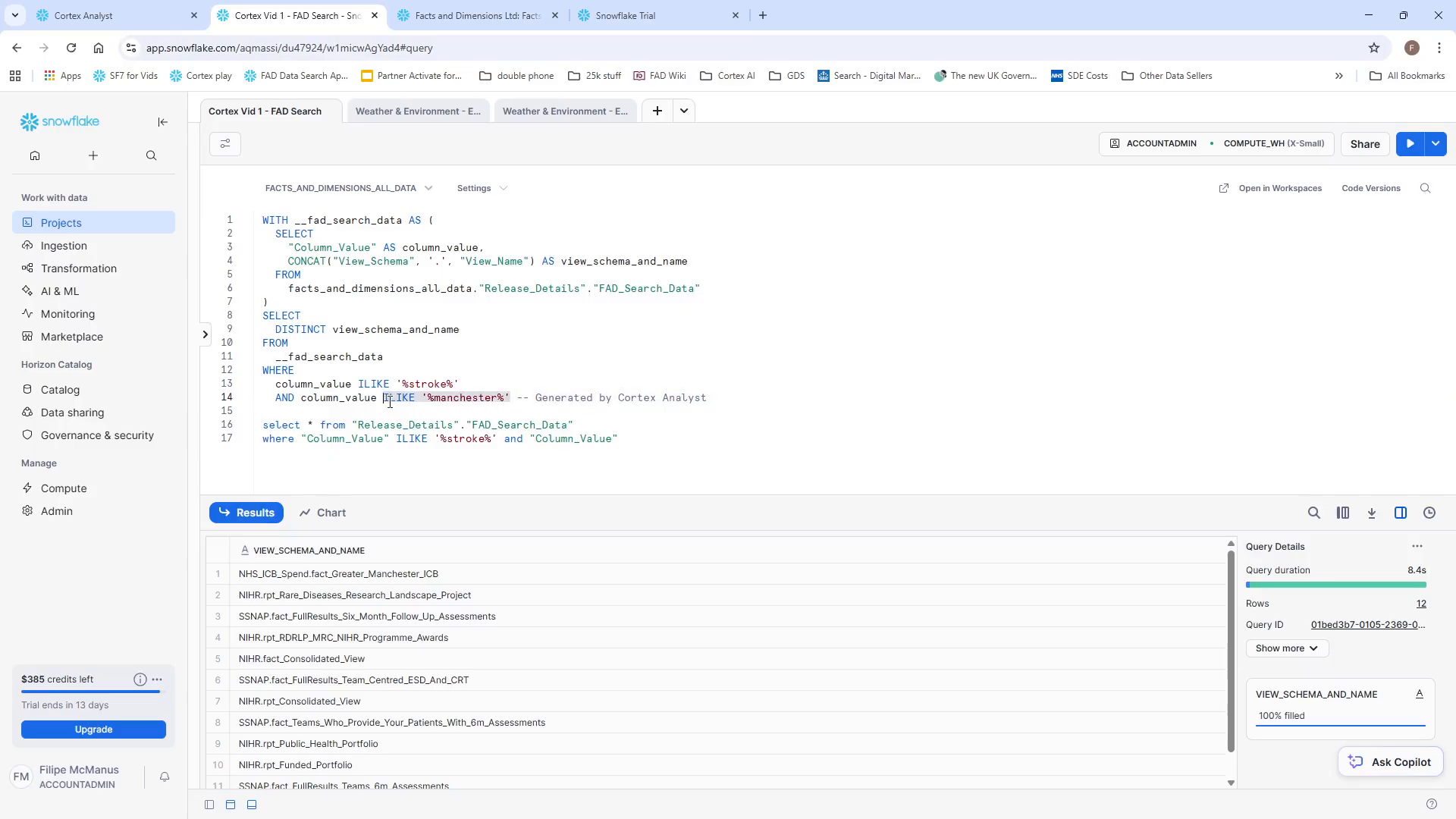
pyautogui.hotkey('ctrl', 'c')
pyautogui.click(726, 463)
pyautogui.hotkey('ctrl', 'v')
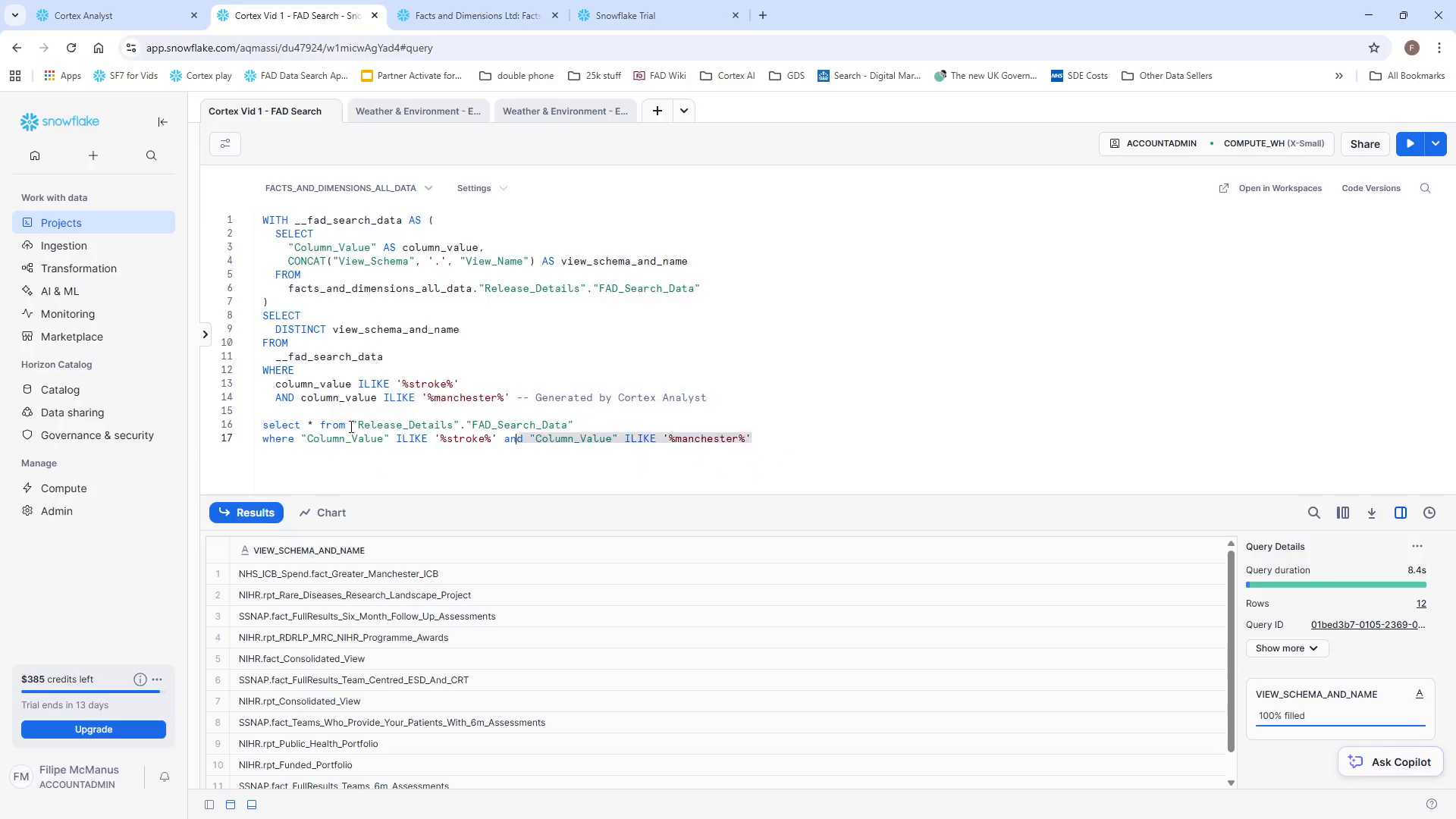
# Run only the second query and show the full Column_Value text of its first result row.
pyautogui.moveTo(729, 462); pyautogui.dragTo(221, 426)
pyautogui.hotkey('ctrl', 'Return')
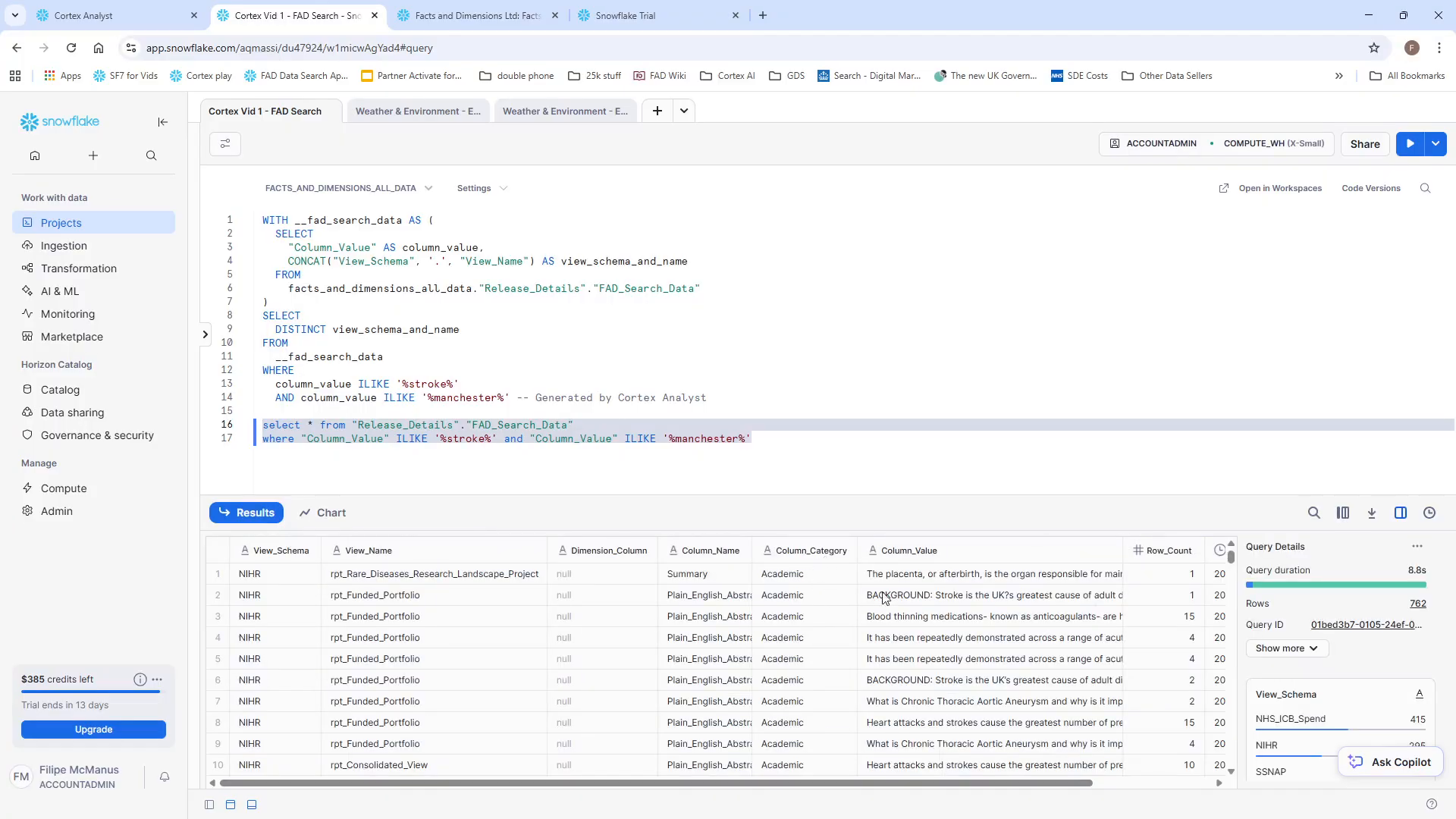
pyautogui.click(971, 579)
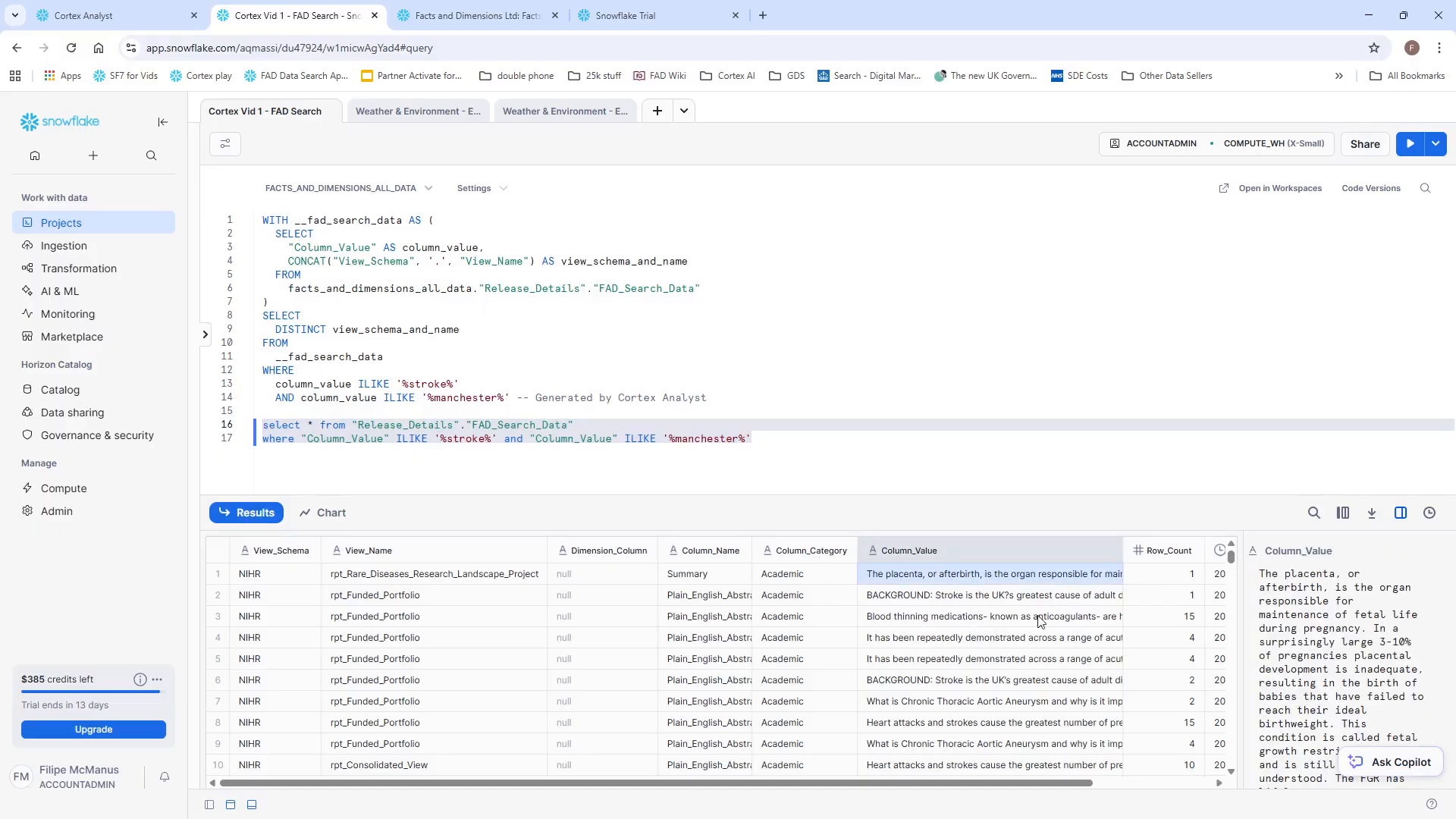
# Browse further down the results, open the Column_Value text of row 483 in a wider detail pane, and read through it.
pyautogui.moveTo(882, 783); pyautogui.dragTo(1001, 793)
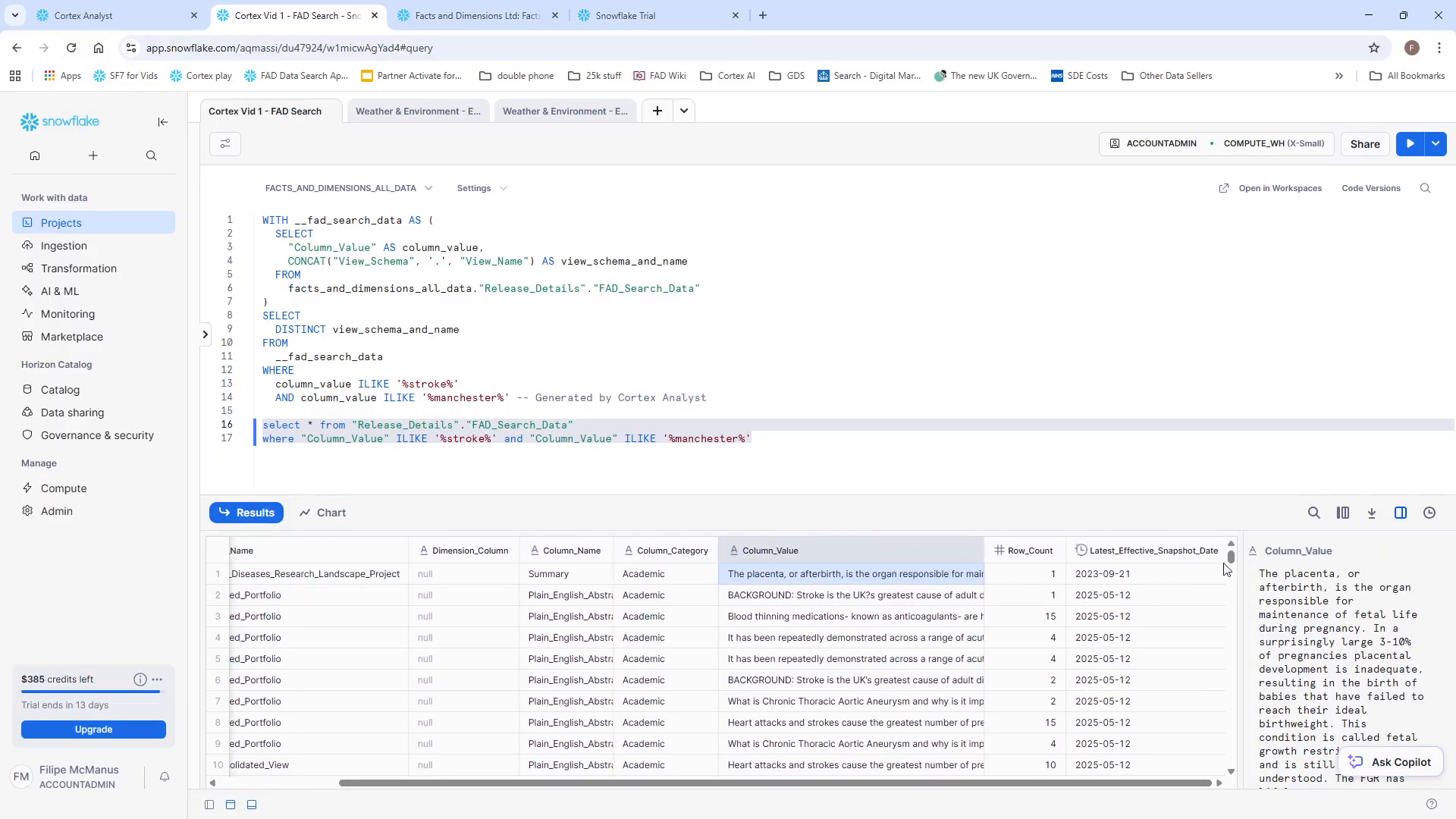
pyautogui.moveTo(1232, 565); pyautogui.dragTo(1239, 696)
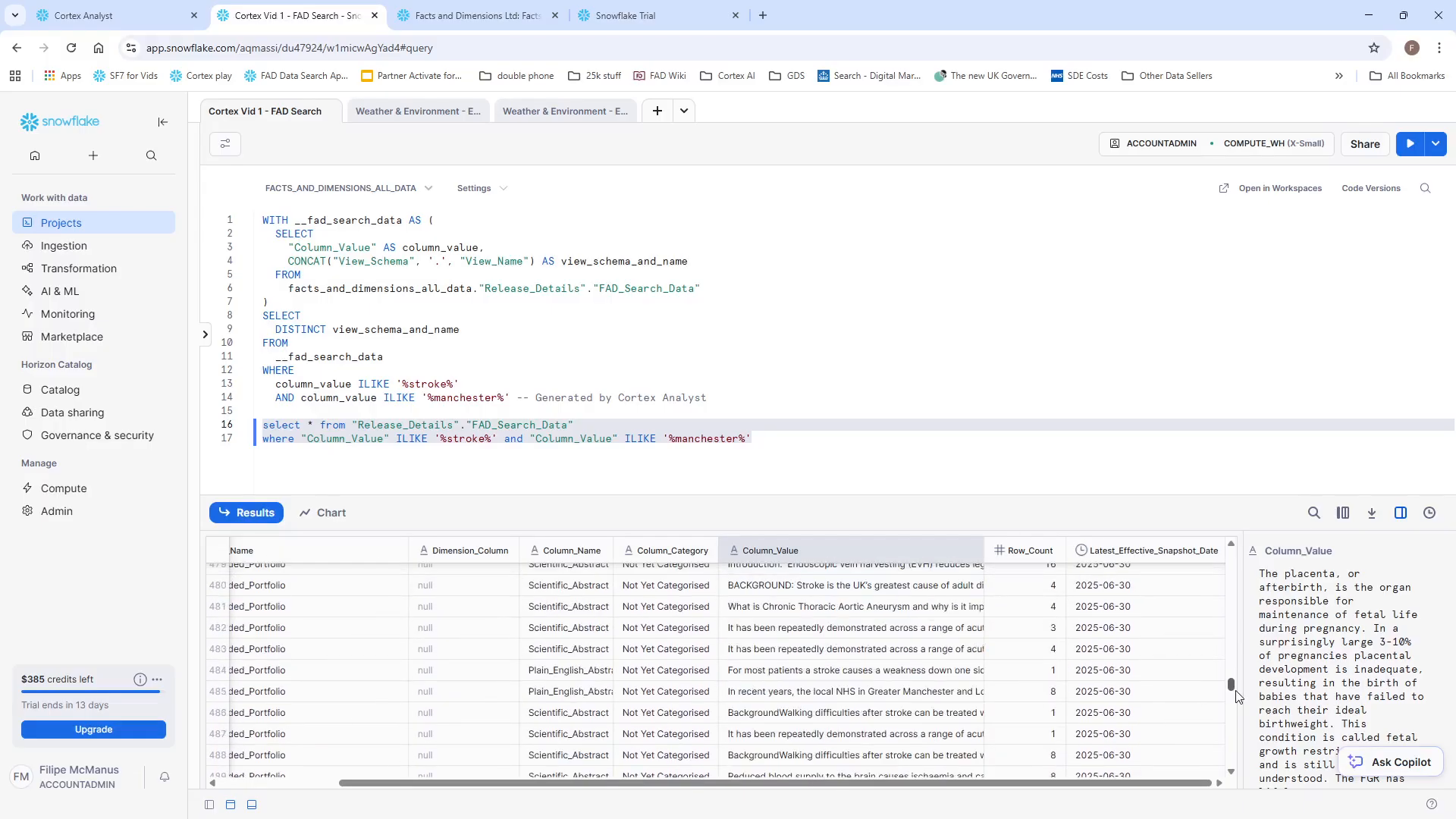
pyautogui.click(790, 646)
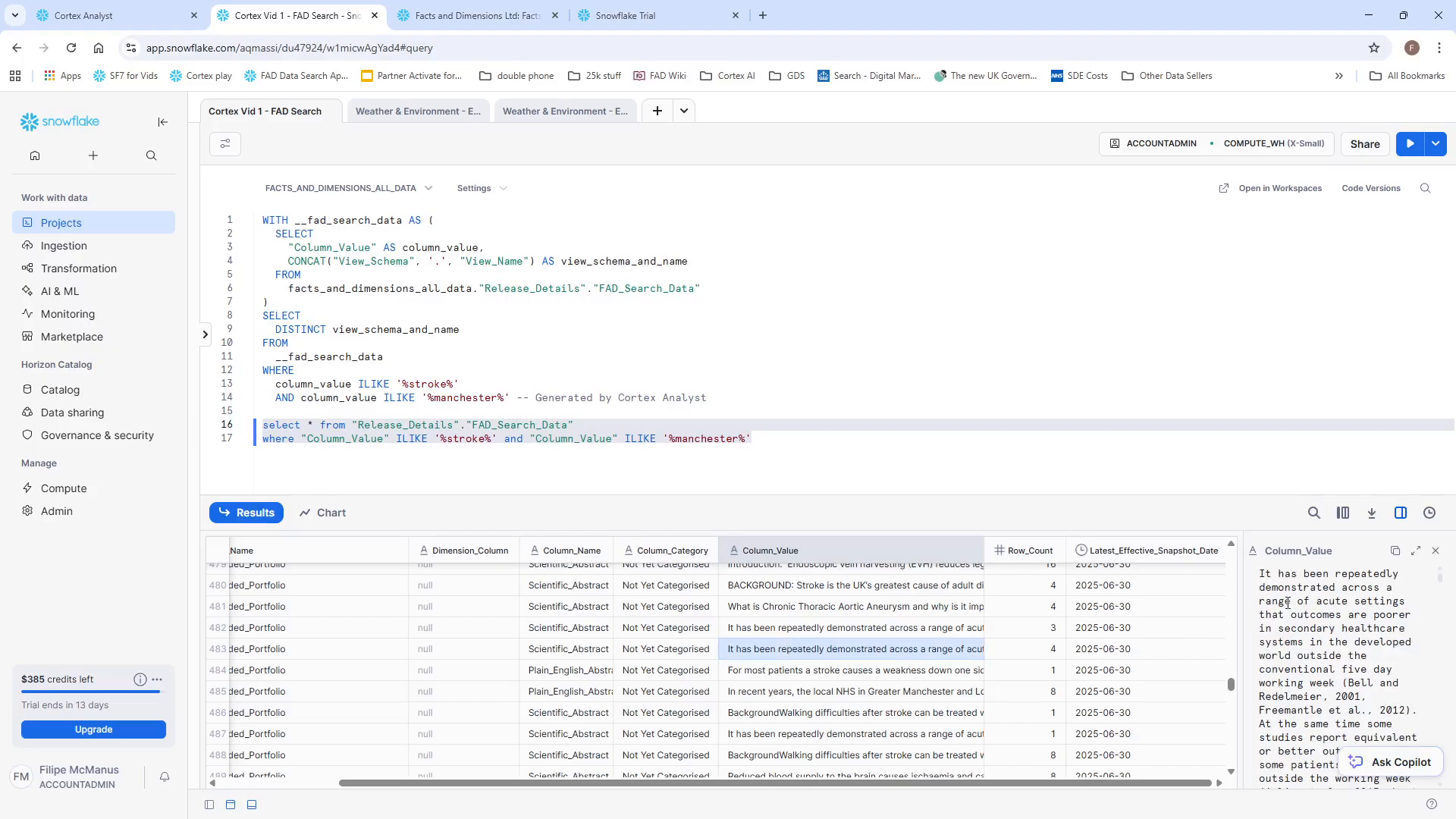
pyautogui.moveTo(1244, 604); pyautogui.dragTo(1084, 678)
pyautogui.scroll(-10, 1084, 678)
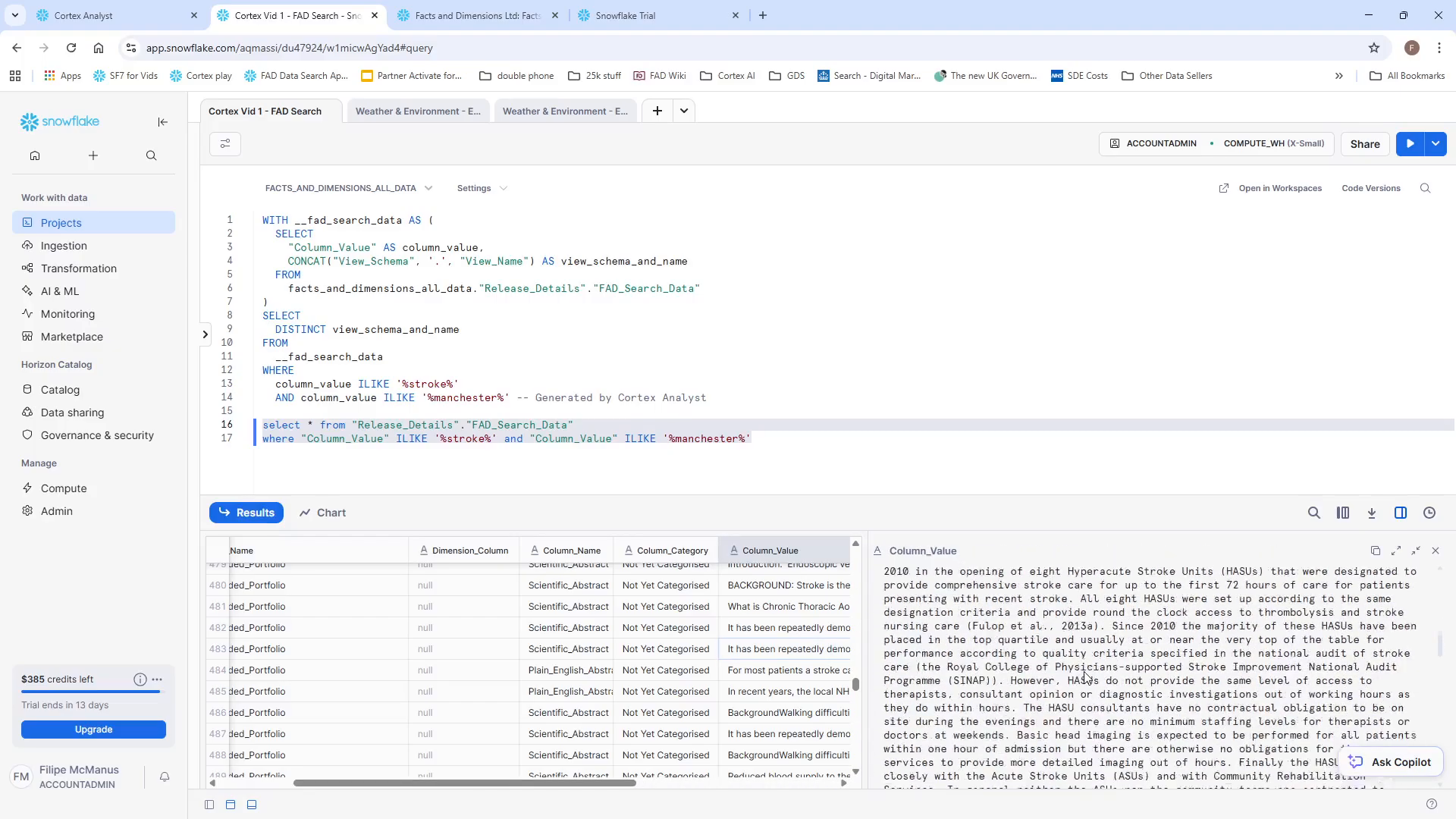
pyautogui.scroll(-10, 1084, 677)
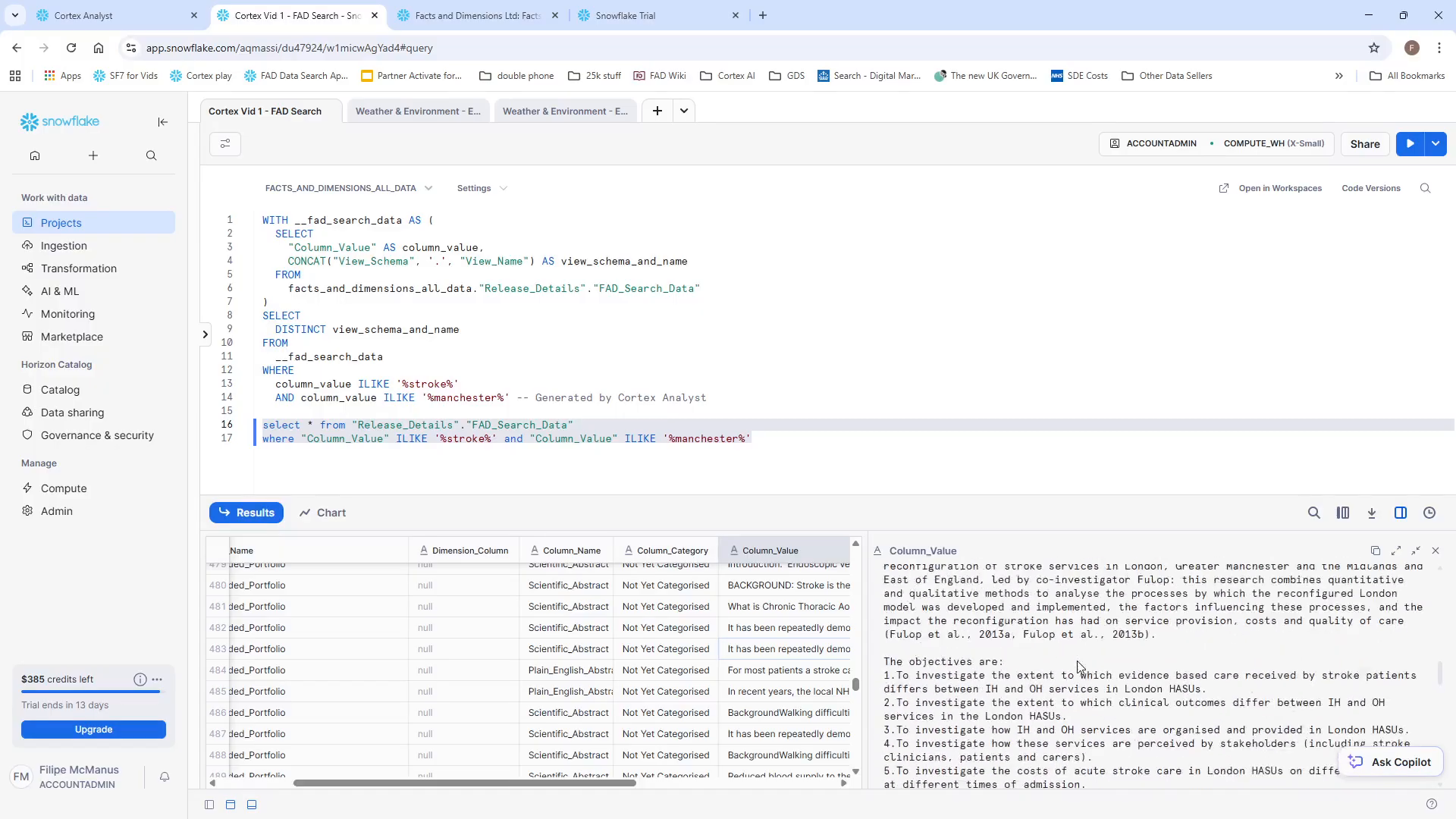
pyautogui.scroll(5, 1079, 666)
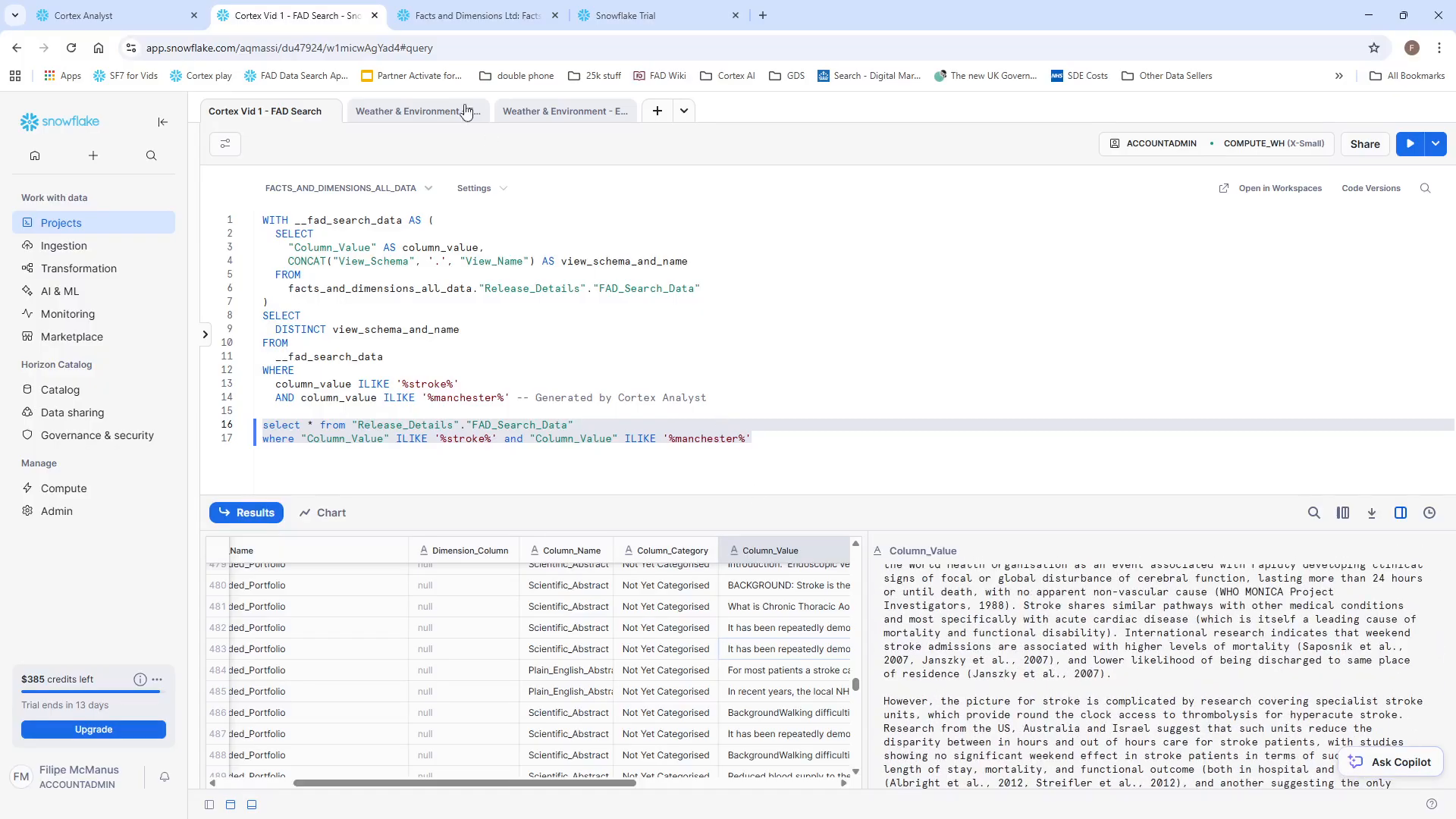
# In the SEARCHTOOL2 chat, ask "create a list of tables with the word stroke and another list with the word manchester. Return a list of tables that are in both.".
pyautogui.click(90, 15)
pyautogui.click(1070, 710)
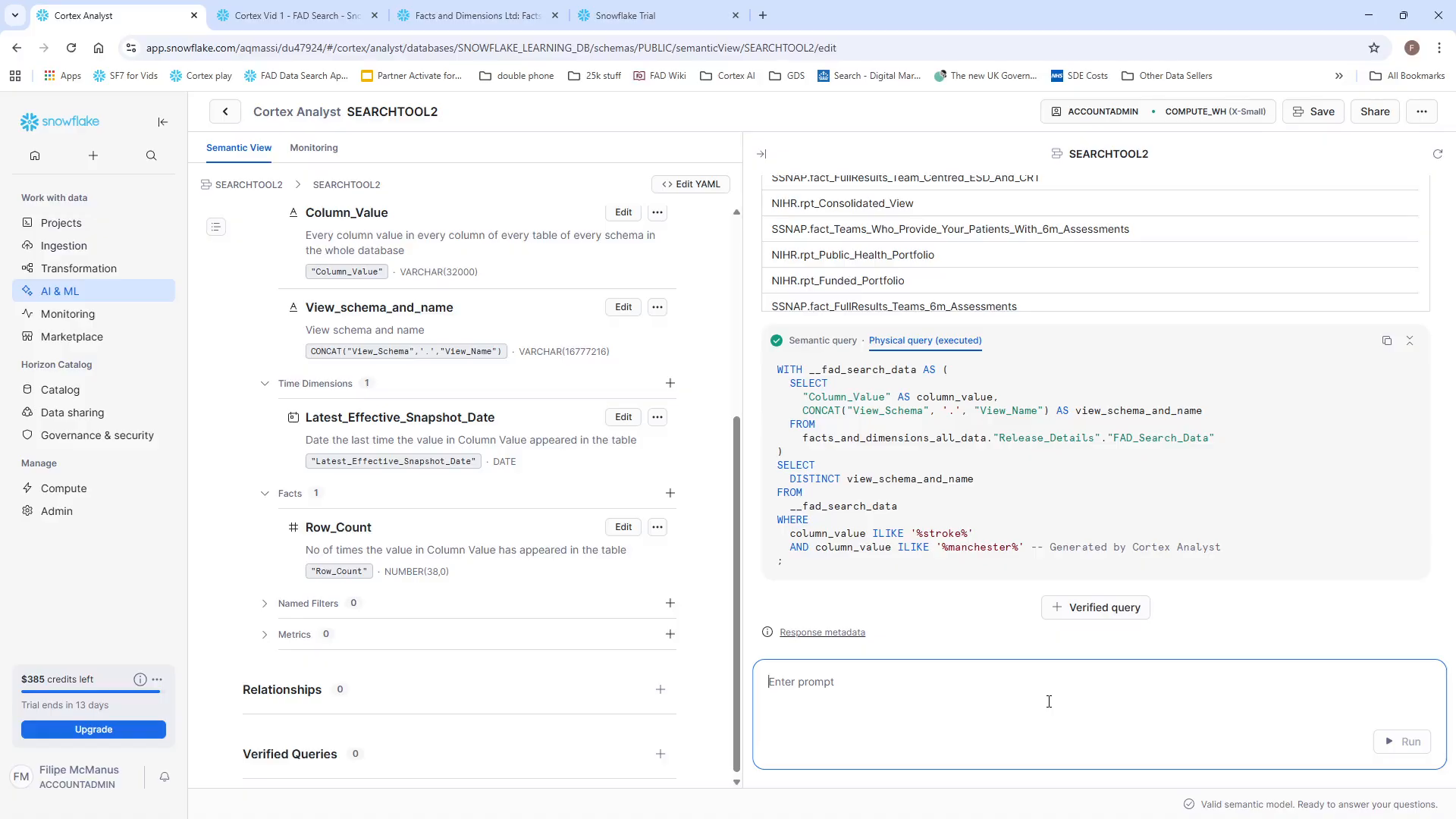
pyautogui.write('create a list of tables with the')
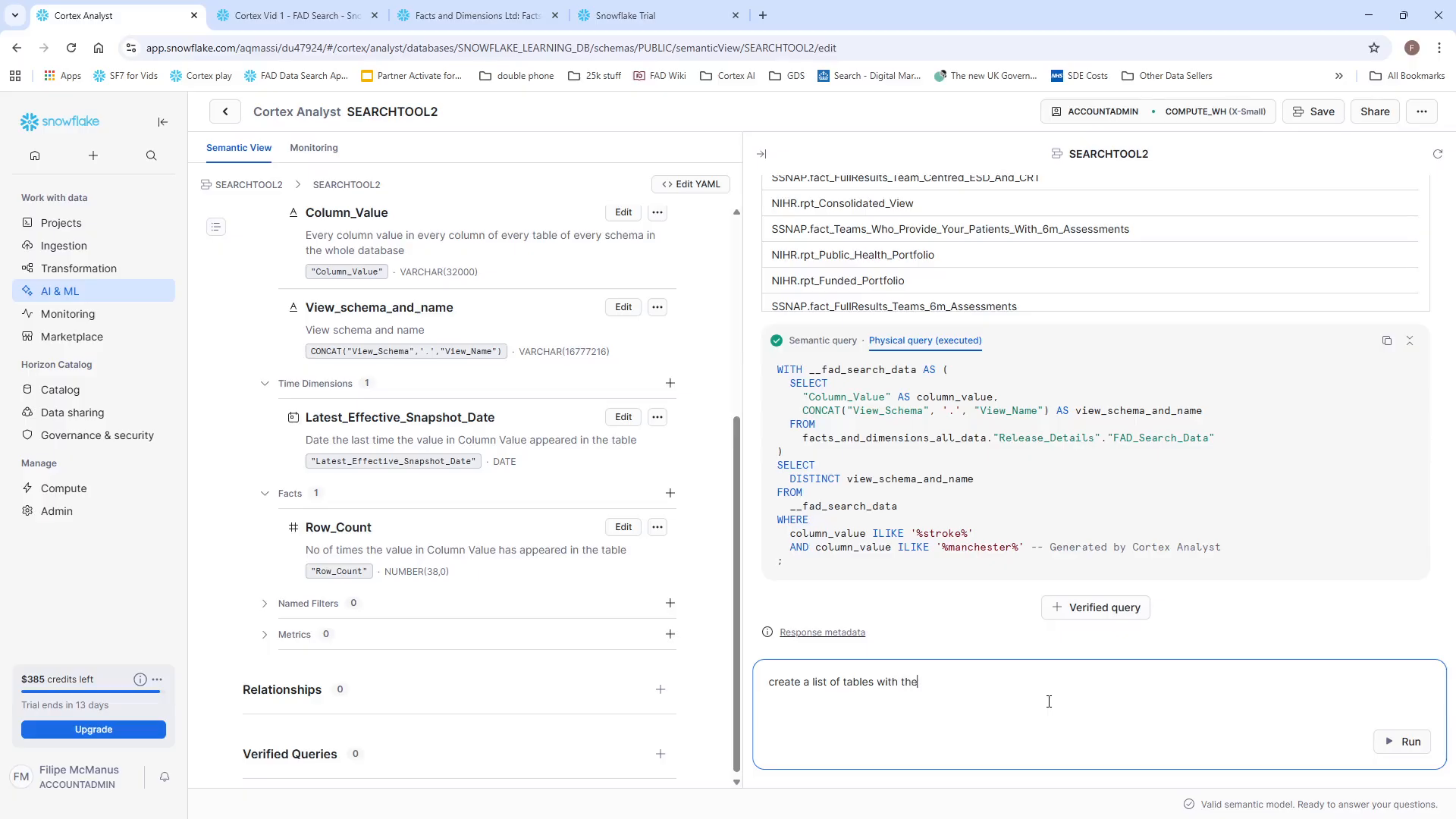
pyautogui.write(' word stroke and another list with the word manchester. RTet')
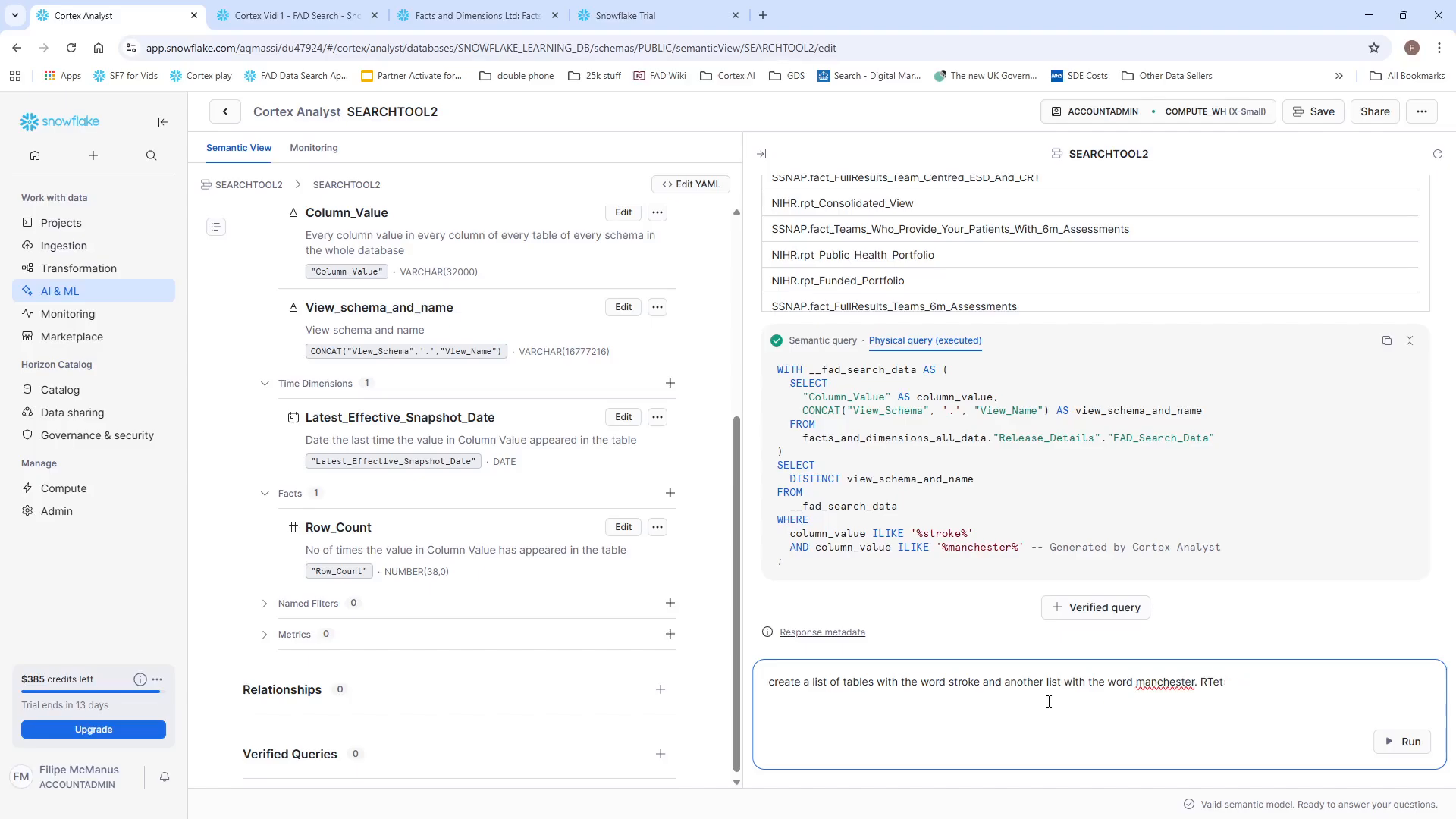
pyautogui.press('BackSpace')
pyautogui.press('BackSpace')
pyautogui.press('BackSpace')
pyautogui.write('eturn a list of tables that are in both.')
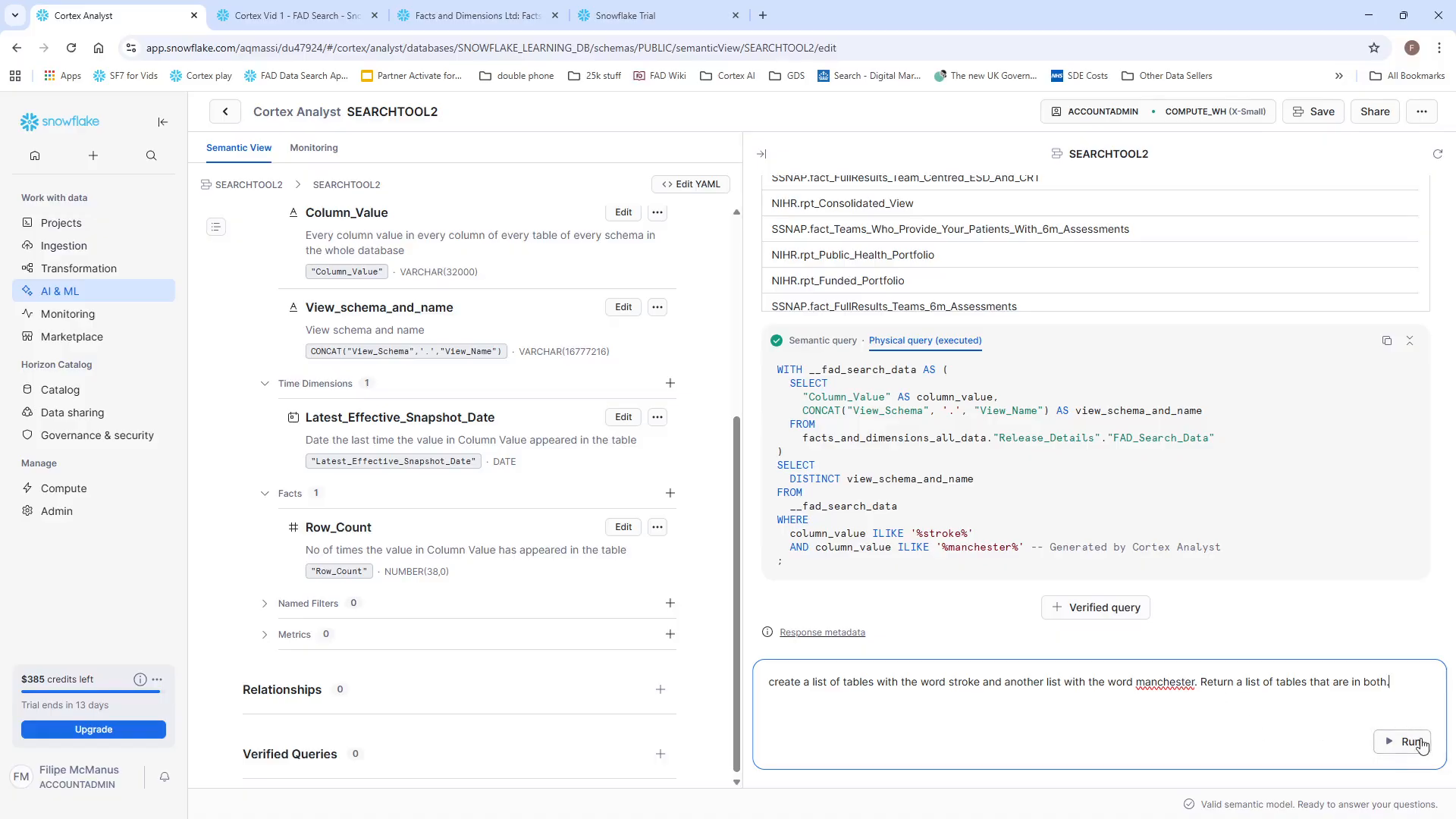
pyautogui.click(1411, 742)
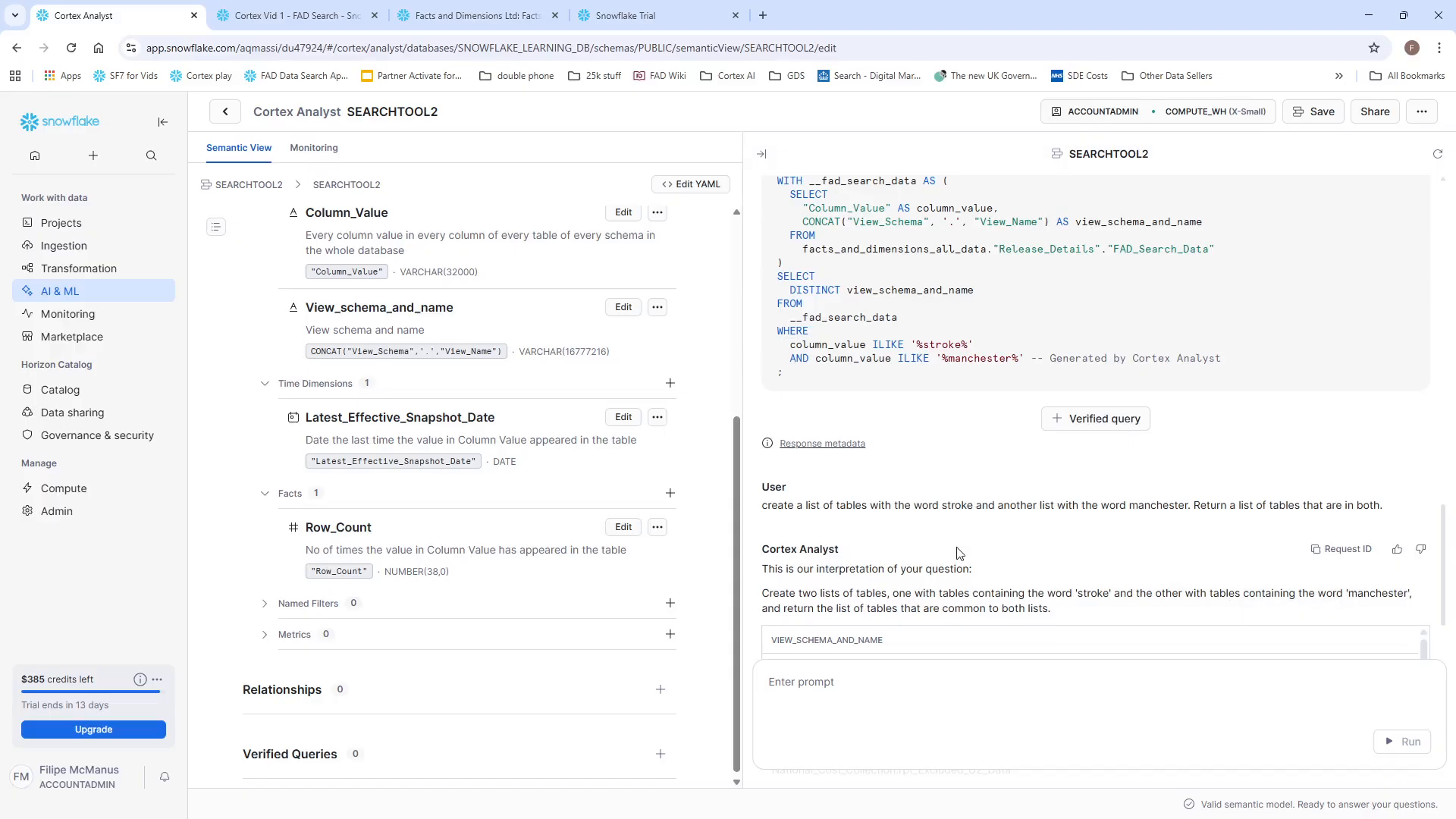
# Widen the chat pane and review the tables returned for both words and the semantic query behind them.
pyautogui.scroll(-4, 957, 552)
pyautogui.scroll(-3, 936, 543)
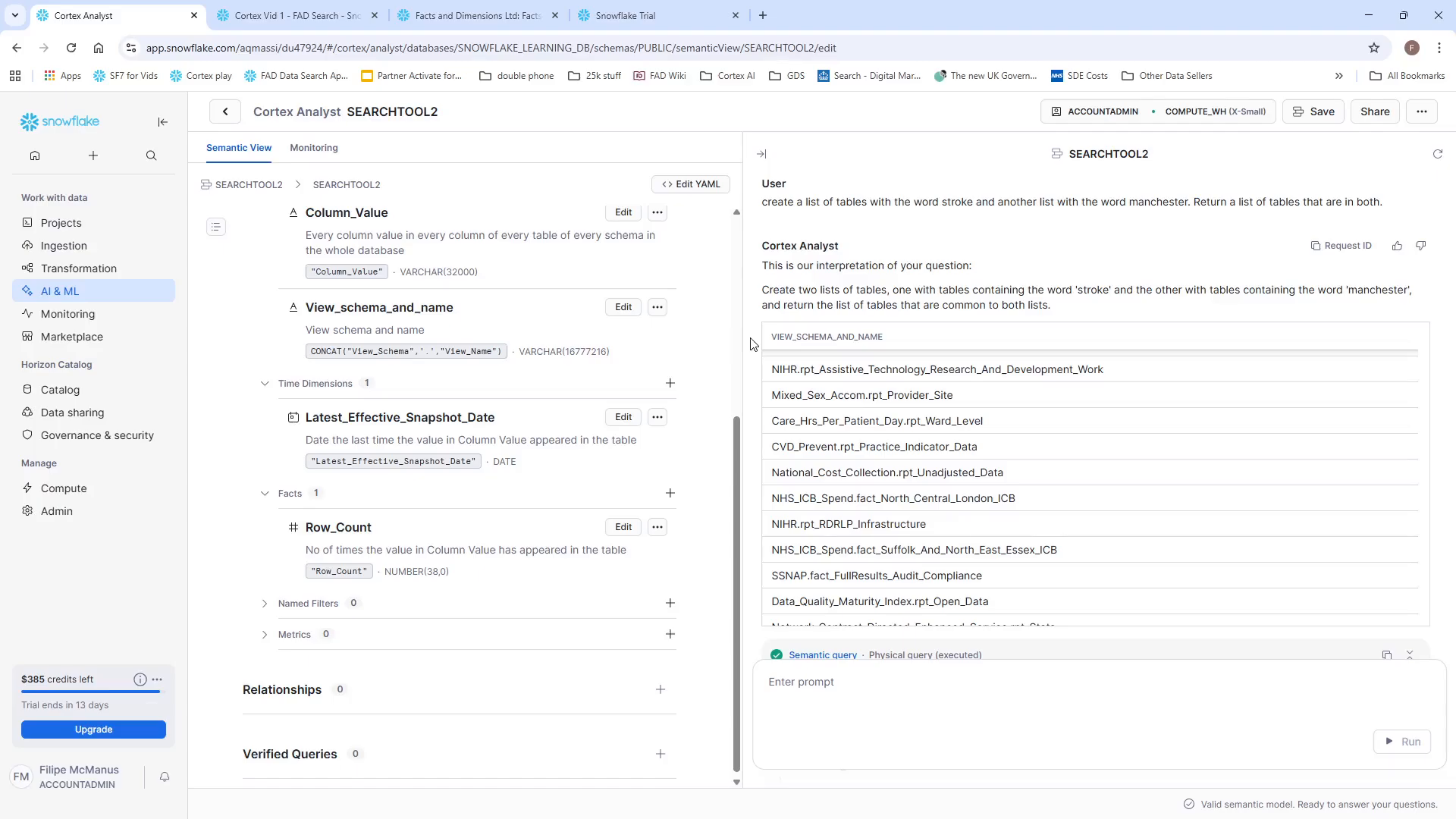
pyautogui.moveTo(741, 345); pyautogui.dragTo(575, 349)
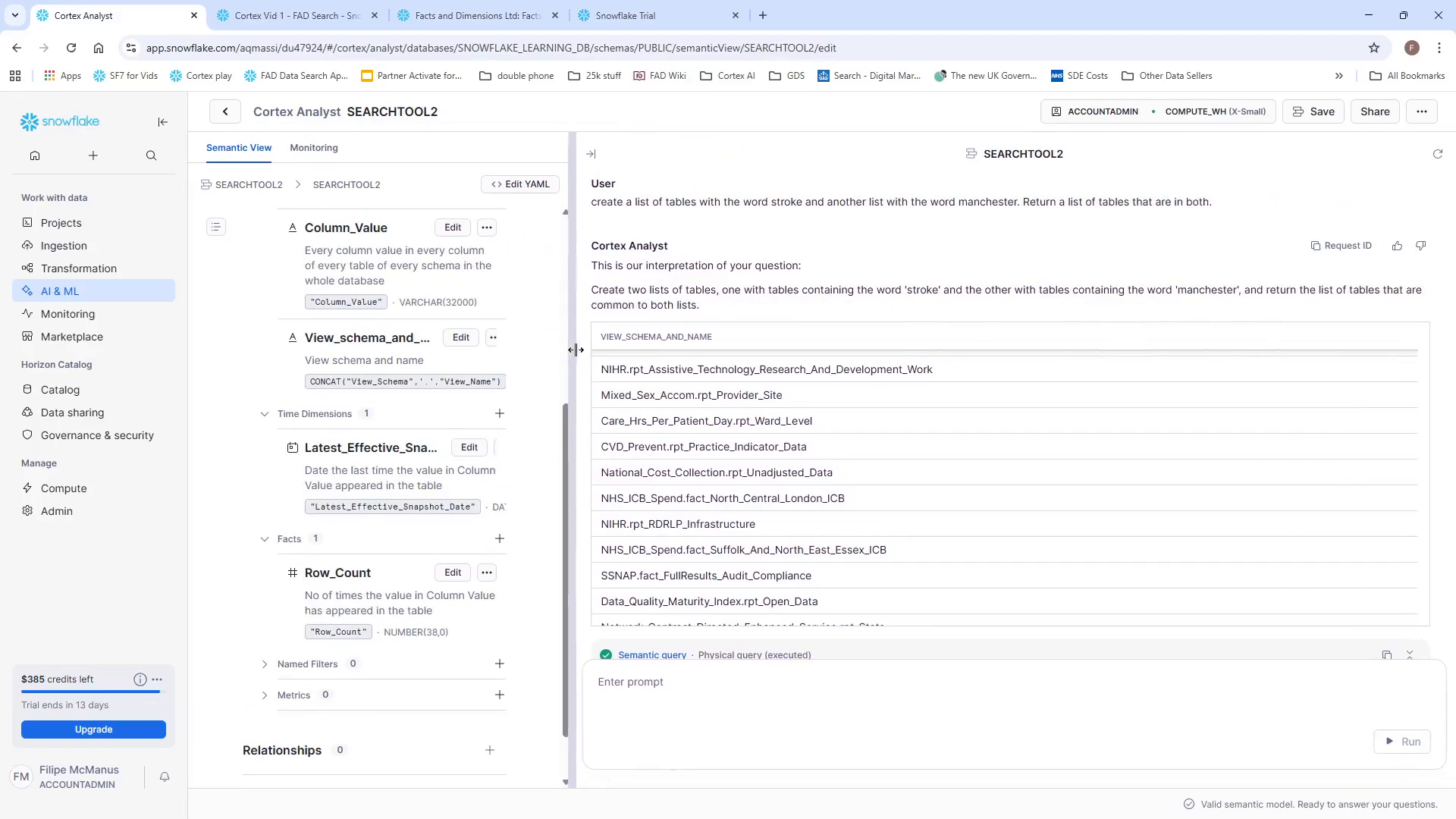
pyautogui.scroll(-3, 586, 341)
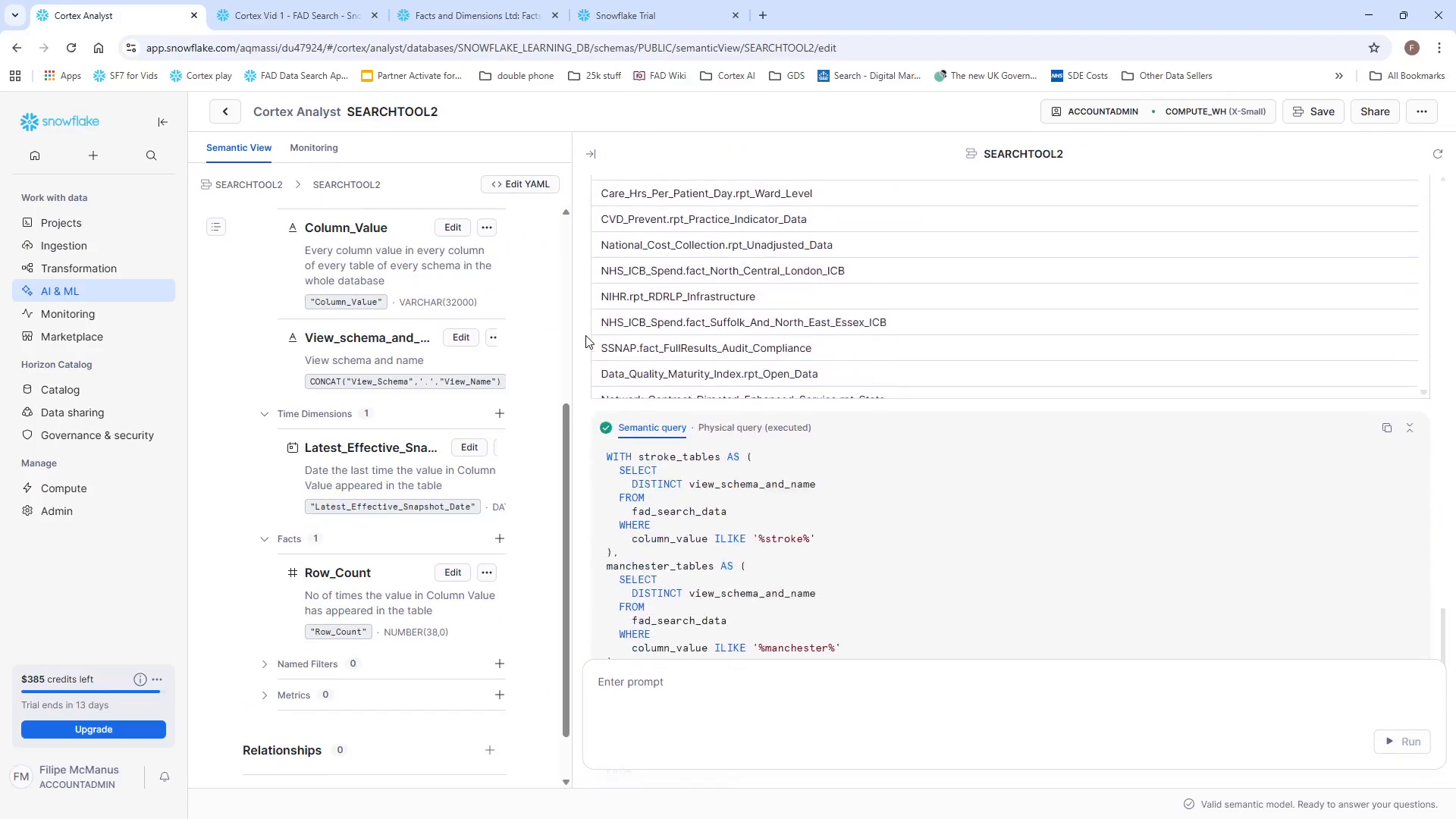
pyautogui.scroll(-3, 586, 342)
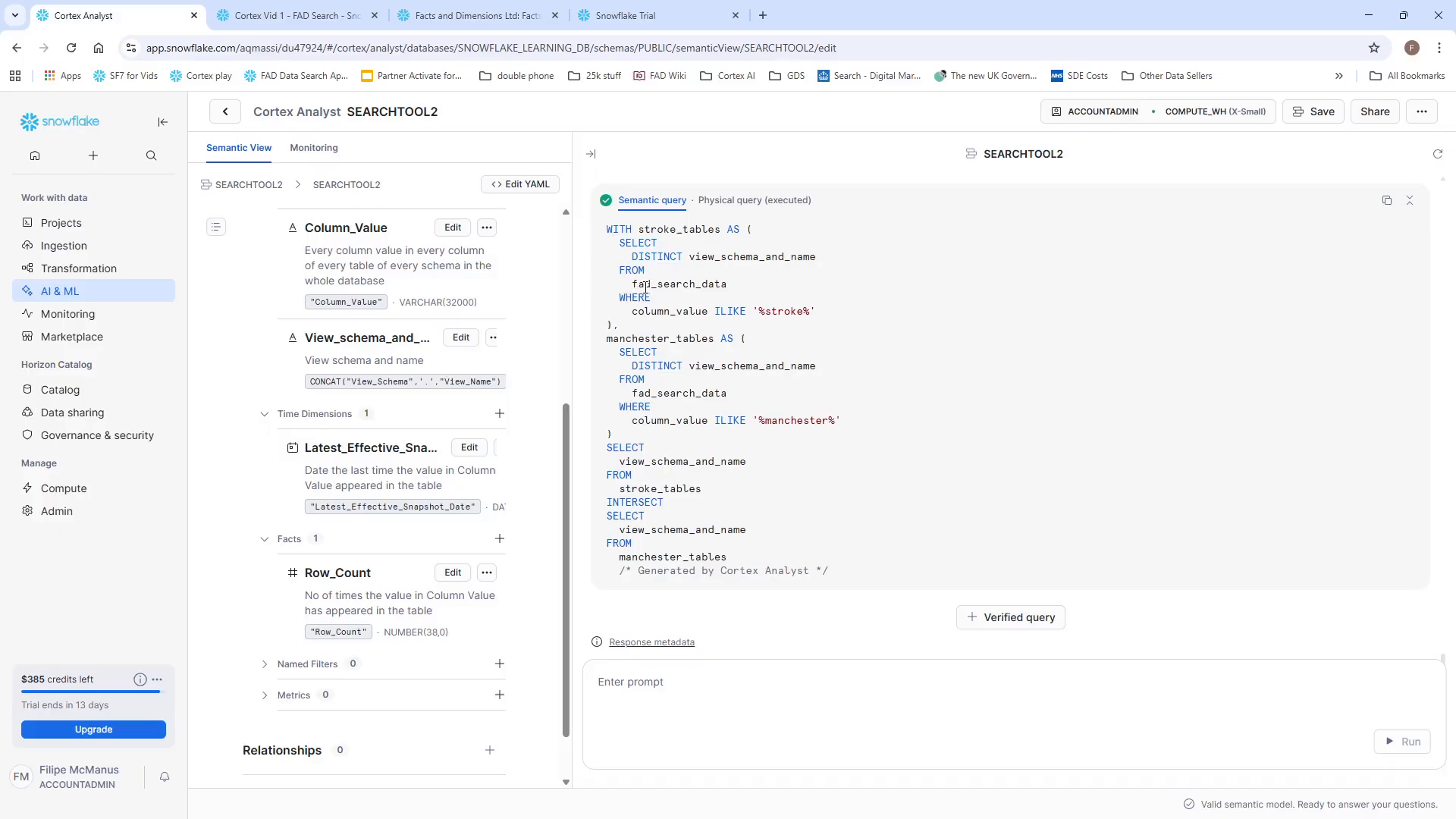
# Display the answer's physical query and examine its __fad_search_data, stroke_tables and manchester_tables blocks.
pyautogui.click(724, 201)
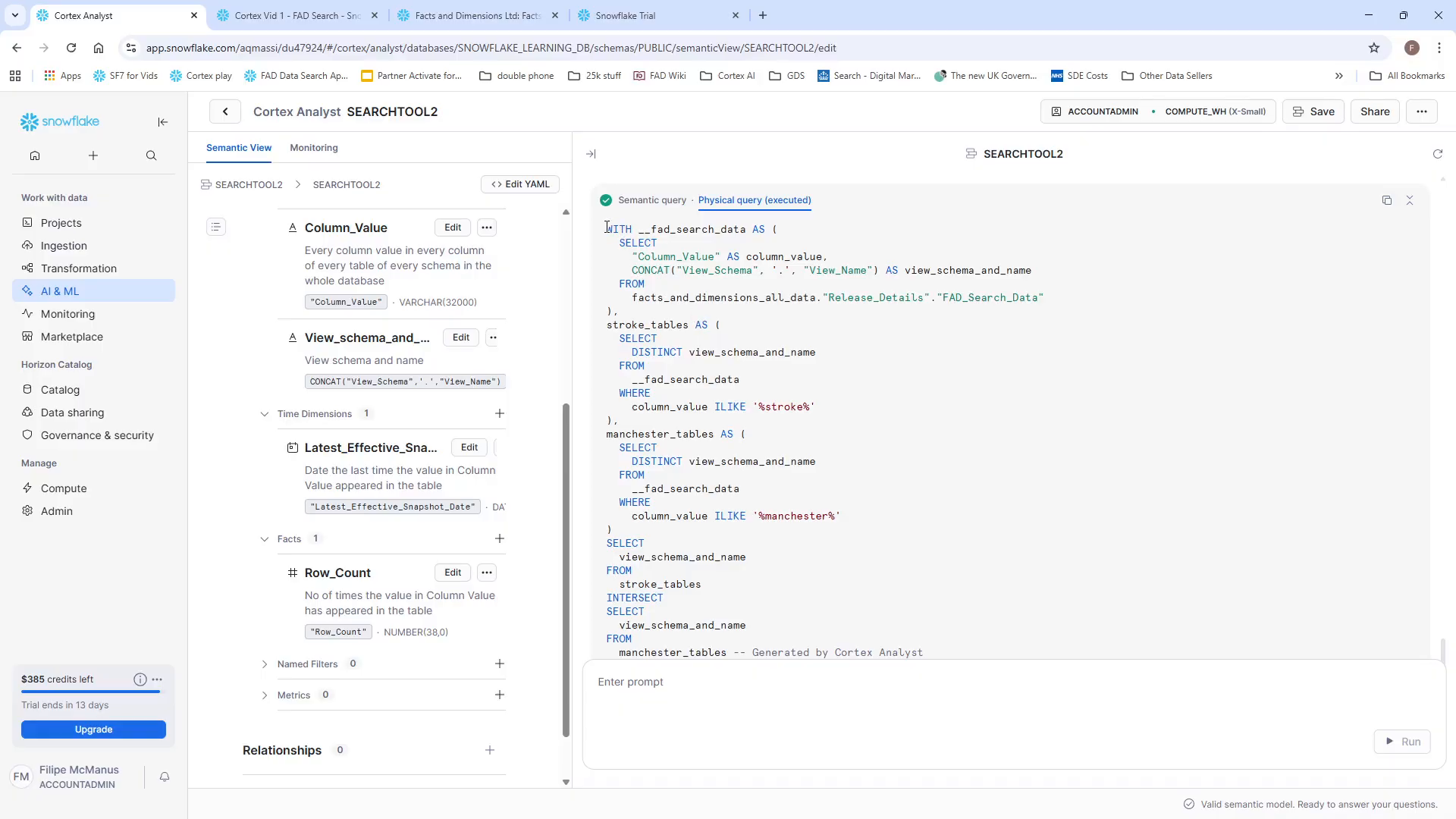
pyautogui.moveTo(606, 227); pyautogui.dragTo(902, 310)
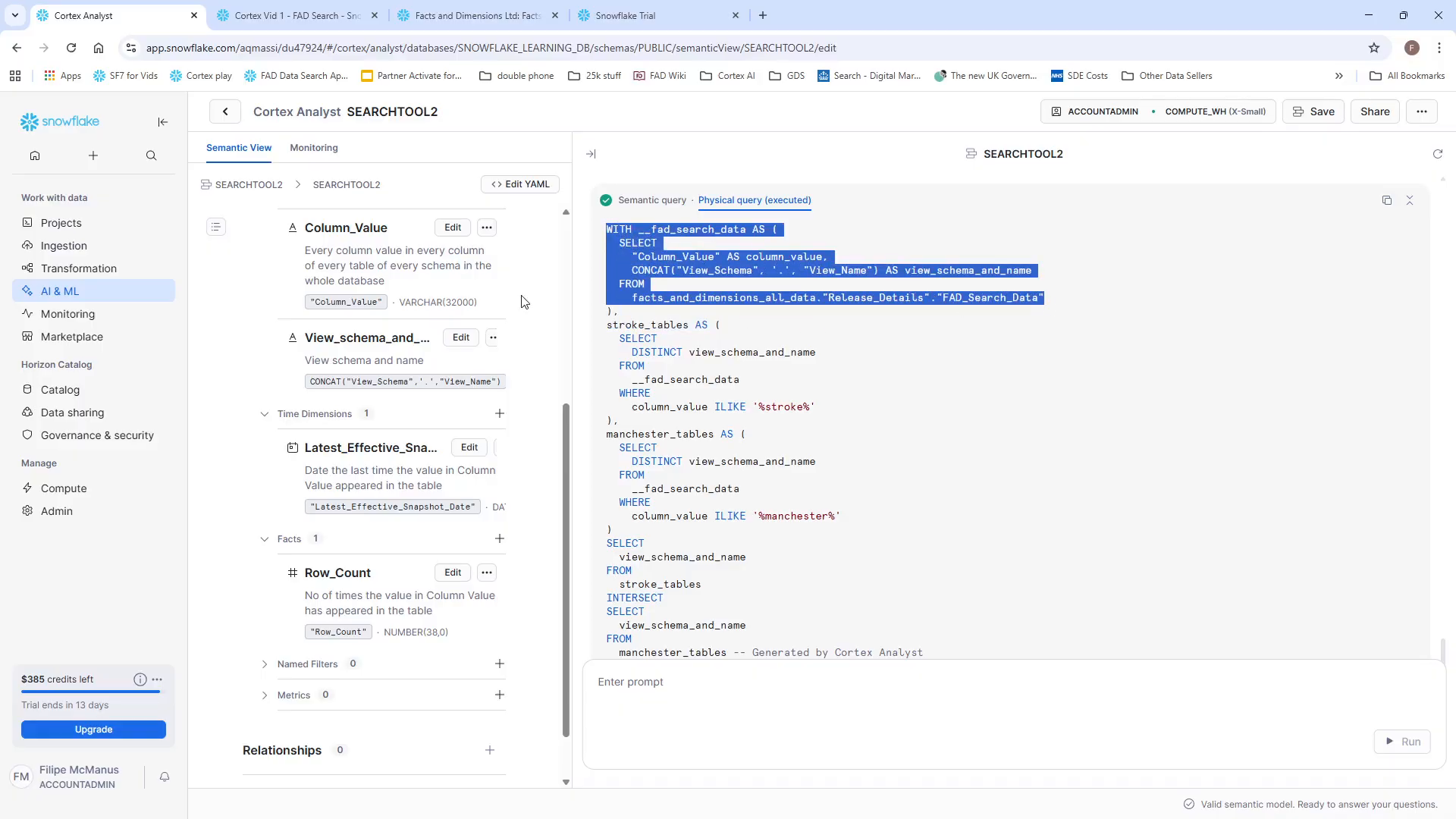
pyautogui.click(642, 340)
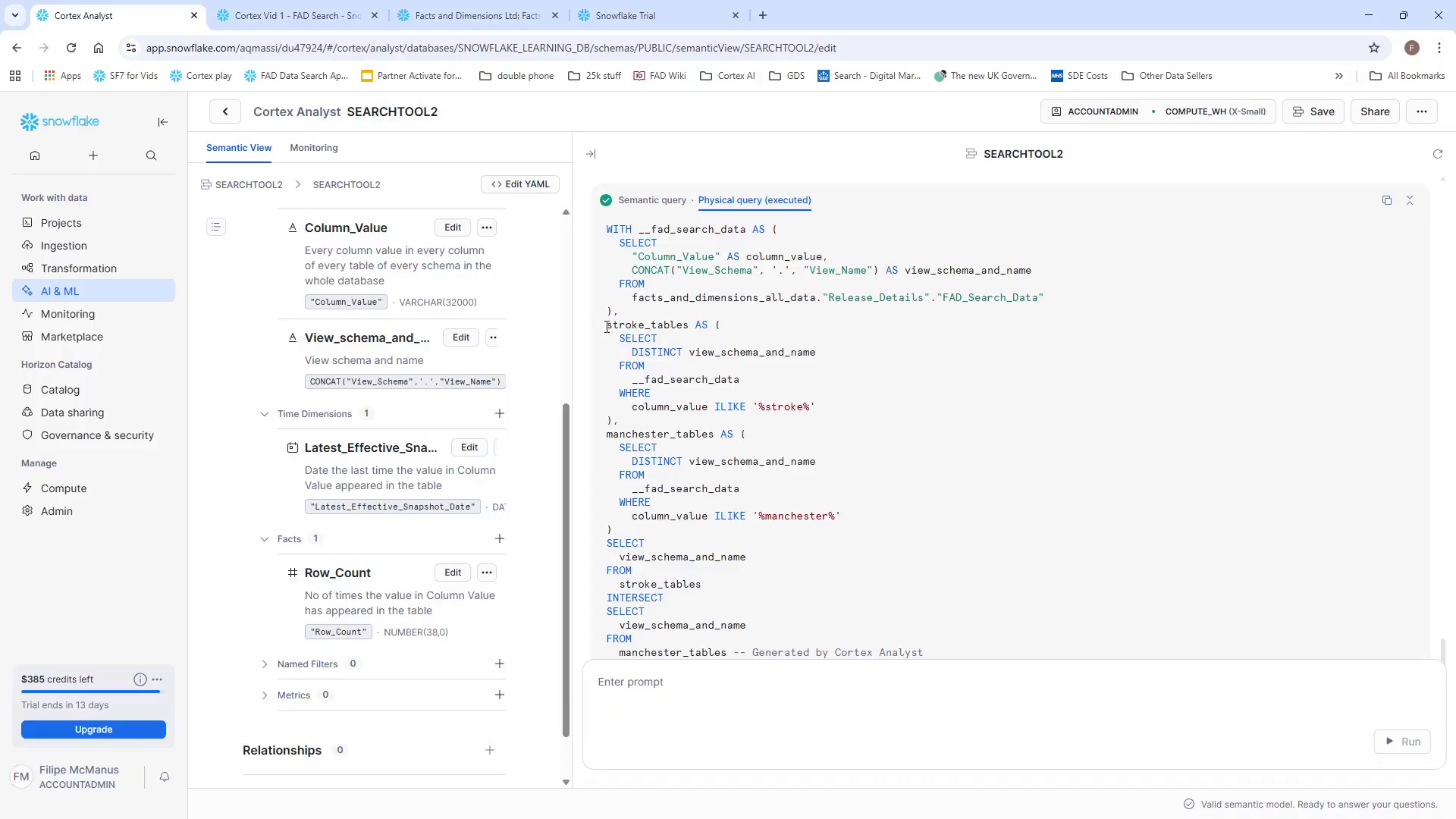
pyautogui.moveTo(645, 339); pyautogui.dragTo(821, 410)
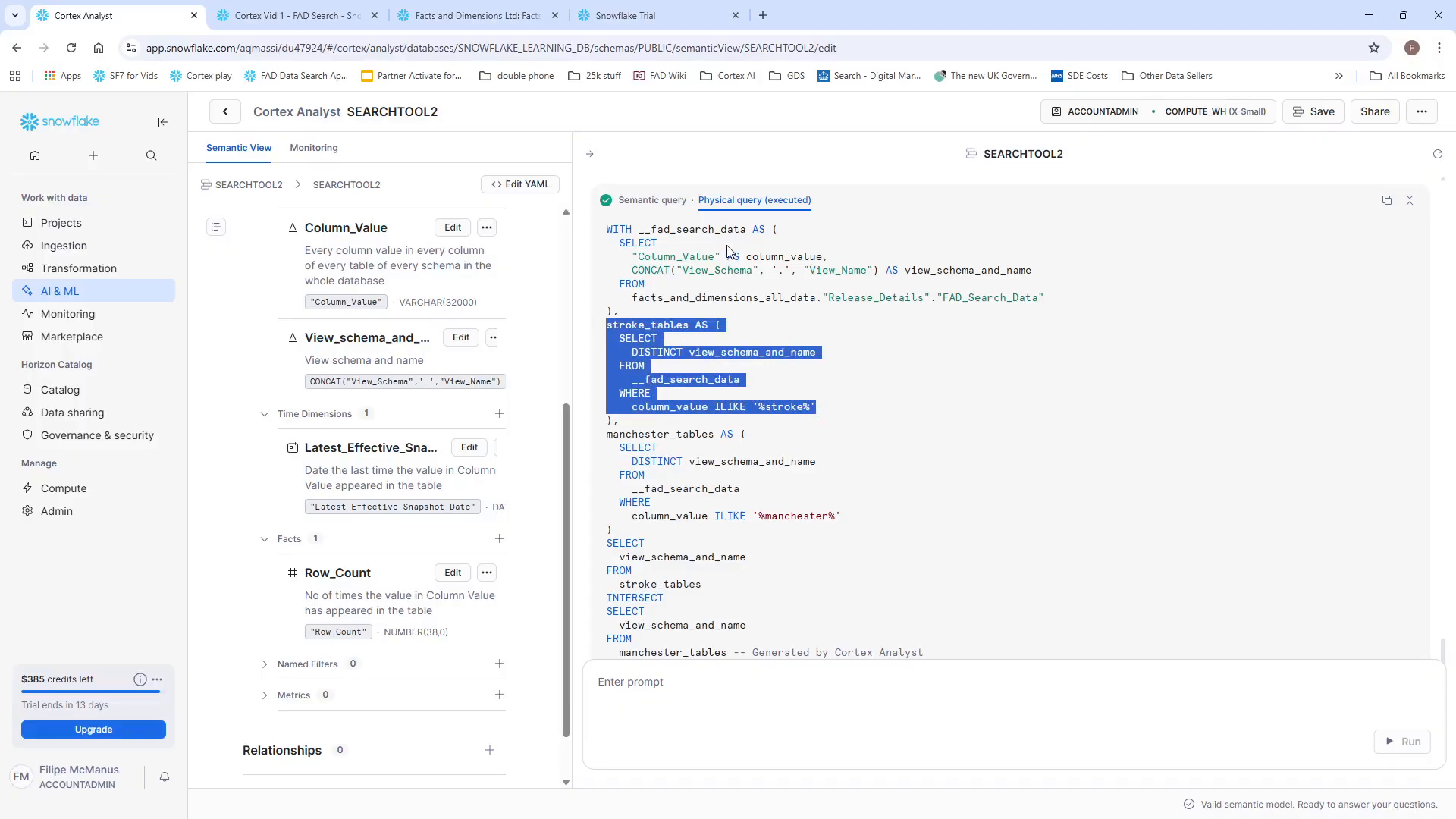
pyautogui.click(710, 410)
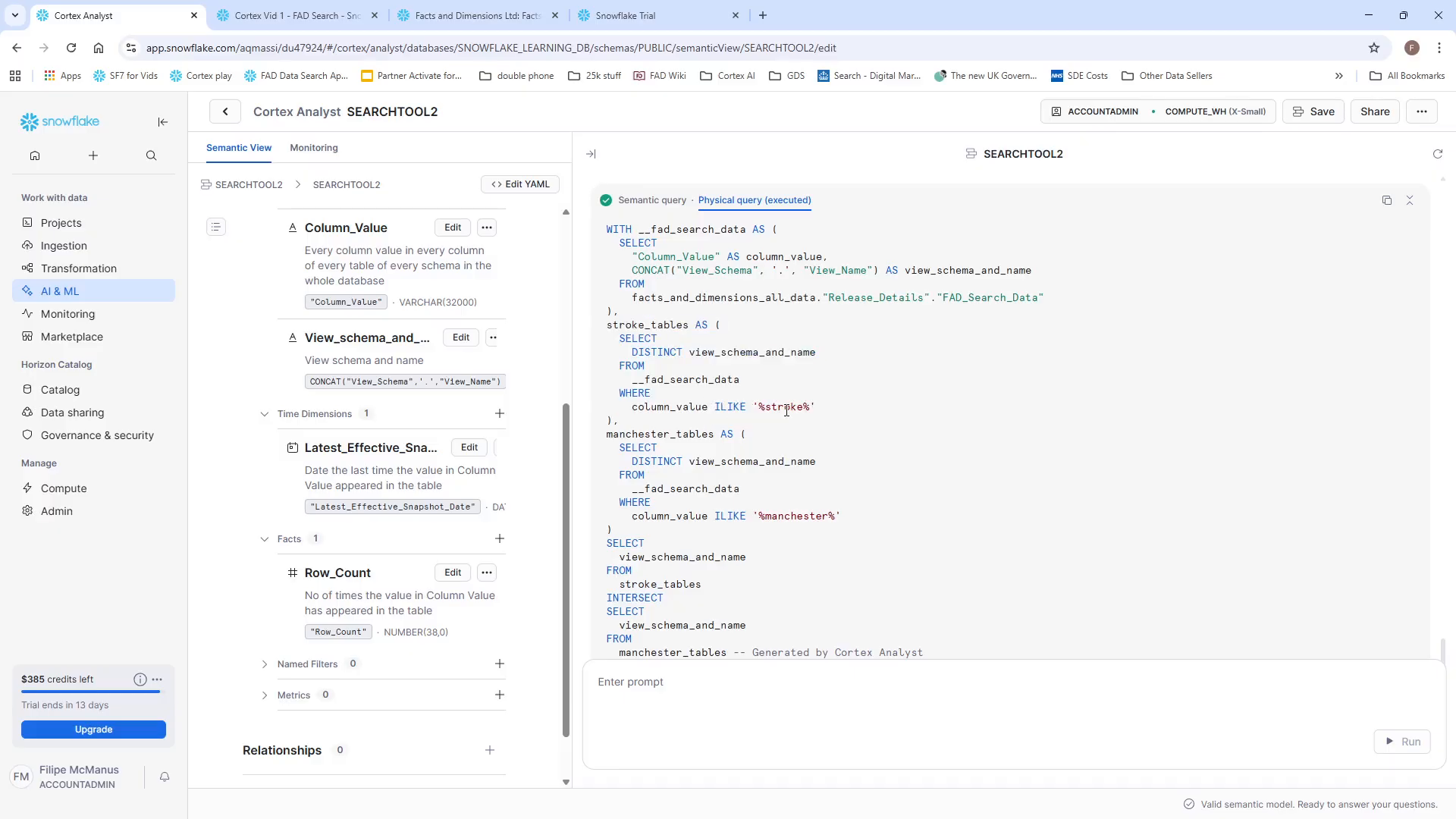
pyautogui.moveTo(607, 435); pyautogui.dragTo(859, 519)
pyautogui.scroll(-2, 671, 540)
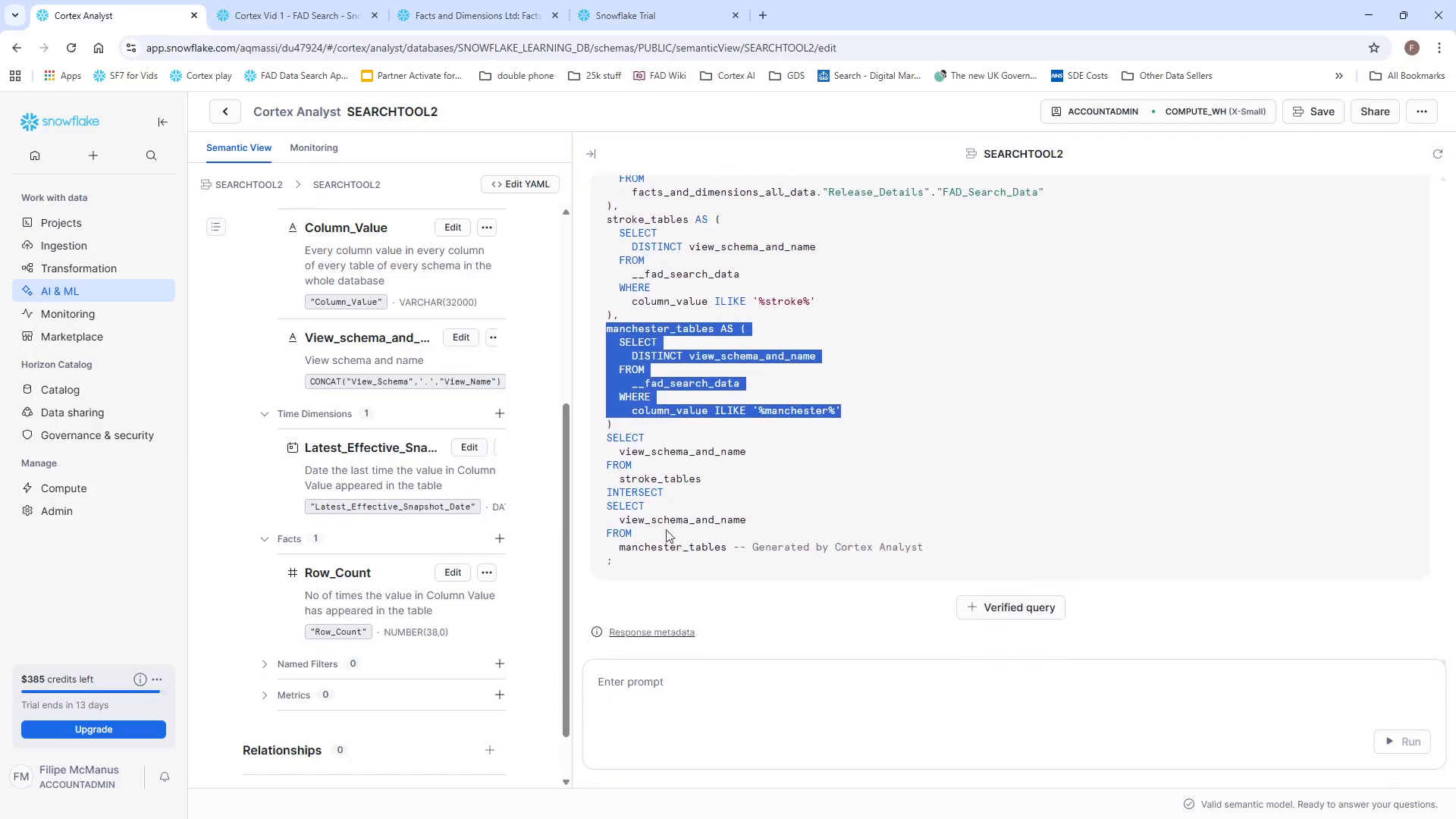